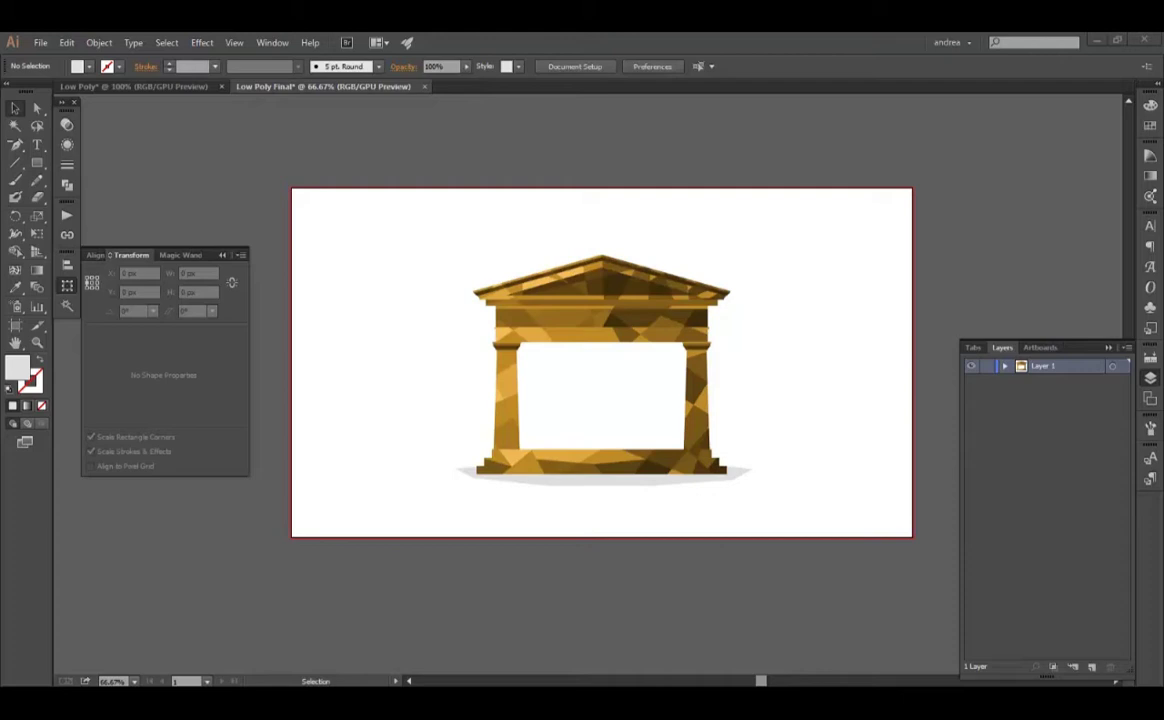
# Switch to the Low Poly document, view the landscape photo, then recentre the temple artboard
pyautogui.click(141, 88)
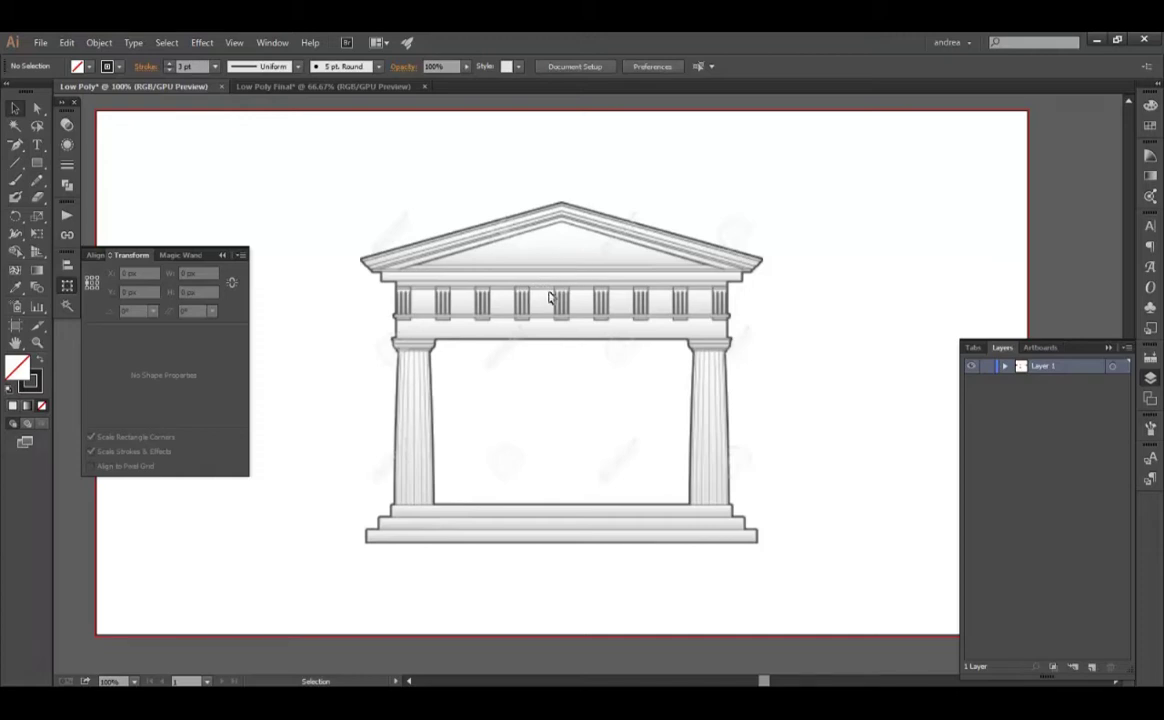
pyautogui.scroll(-1, 560, 320)
pyautogui.scroll(-2, 650, 515)
pyautogui.scroll(1, 590, 570)
pyautogui.scroll(3, 587, 576)
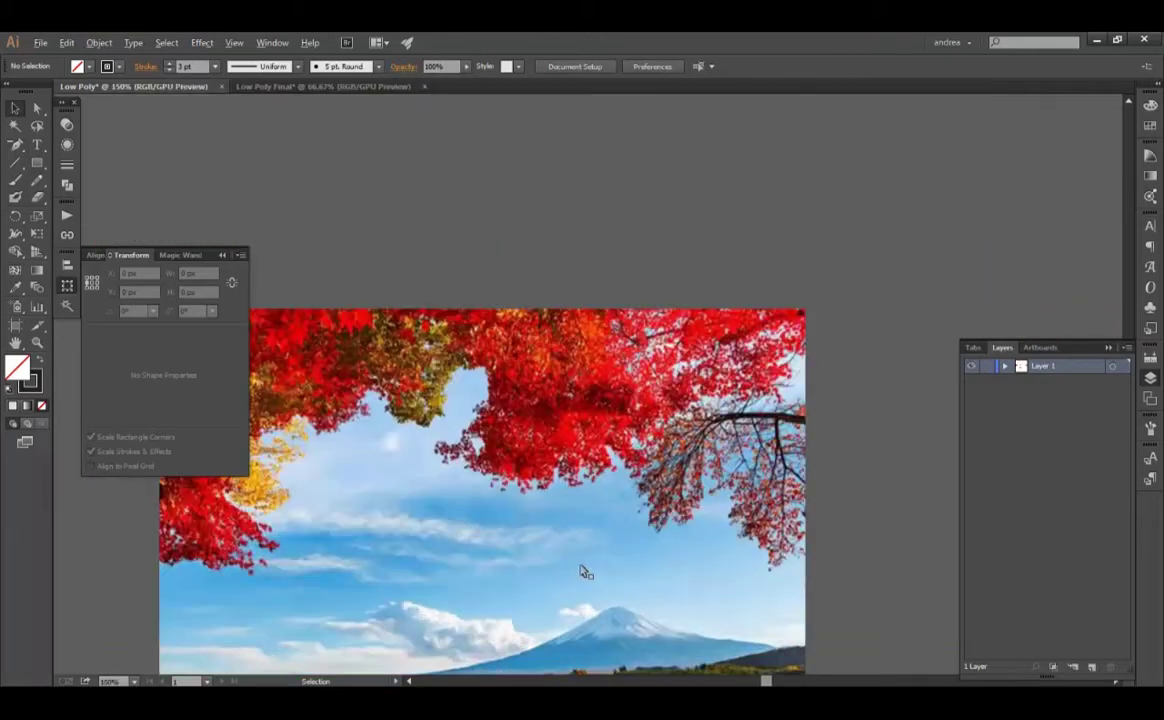
pyautogui.moveTo(533, 512); pyautogui.dragTo(640, 392)
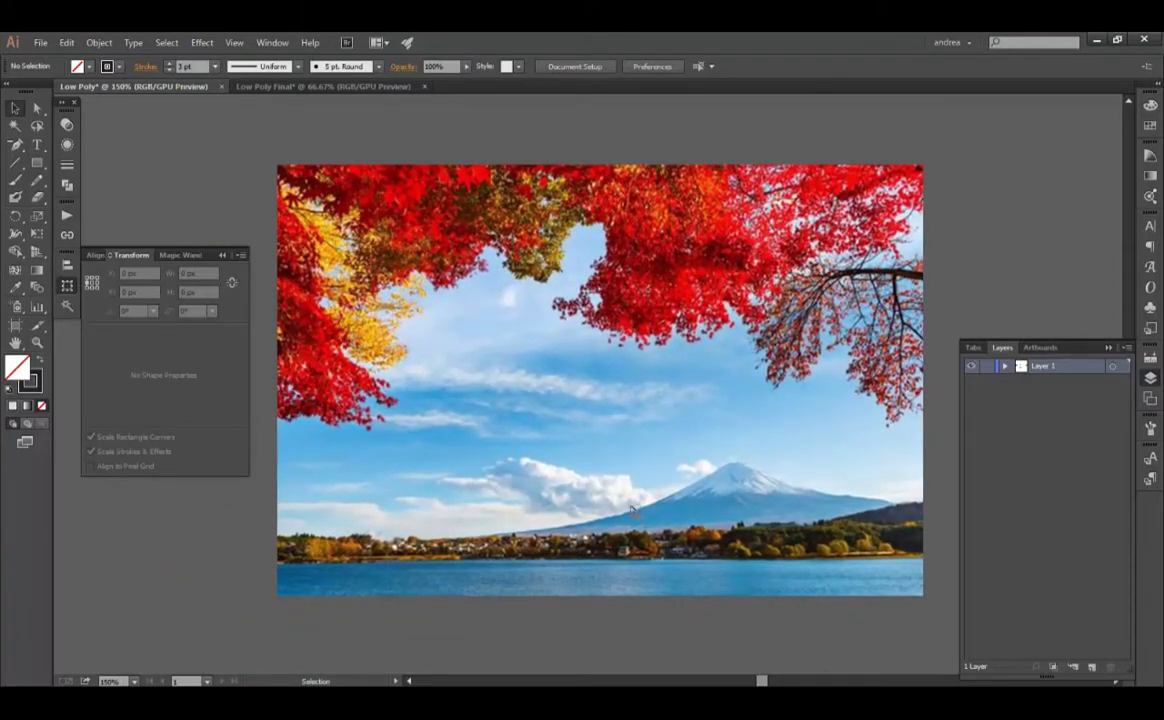
pyautogui.scroll(-2, 630, 485)
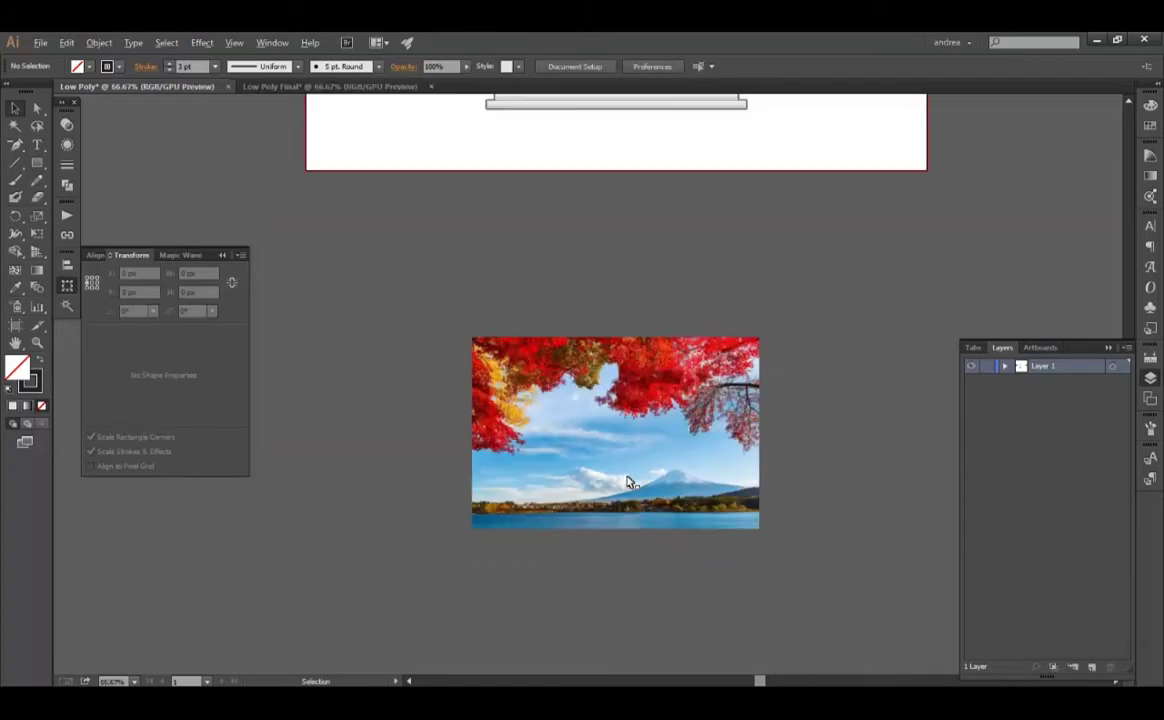
pyautogui.moveTo(662, 255); pyautogui.dragTo(595, 546)
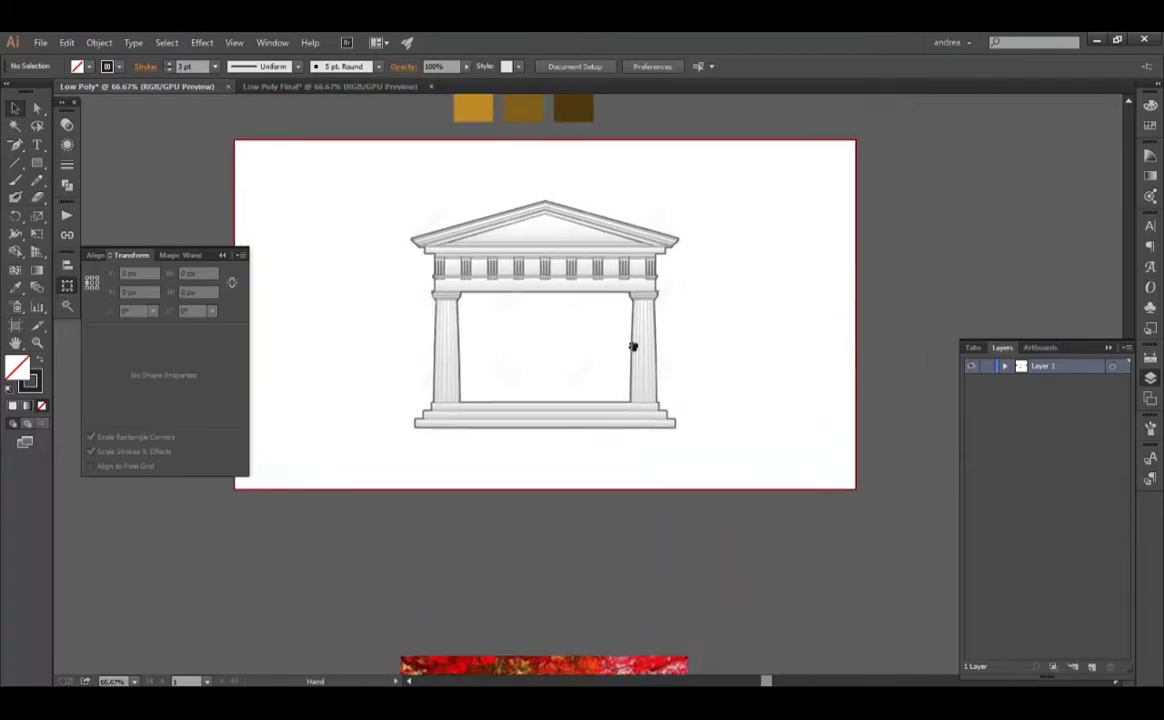
pyautogui.moveTo(633, 346); pyautogui.dragTo(670, 374)
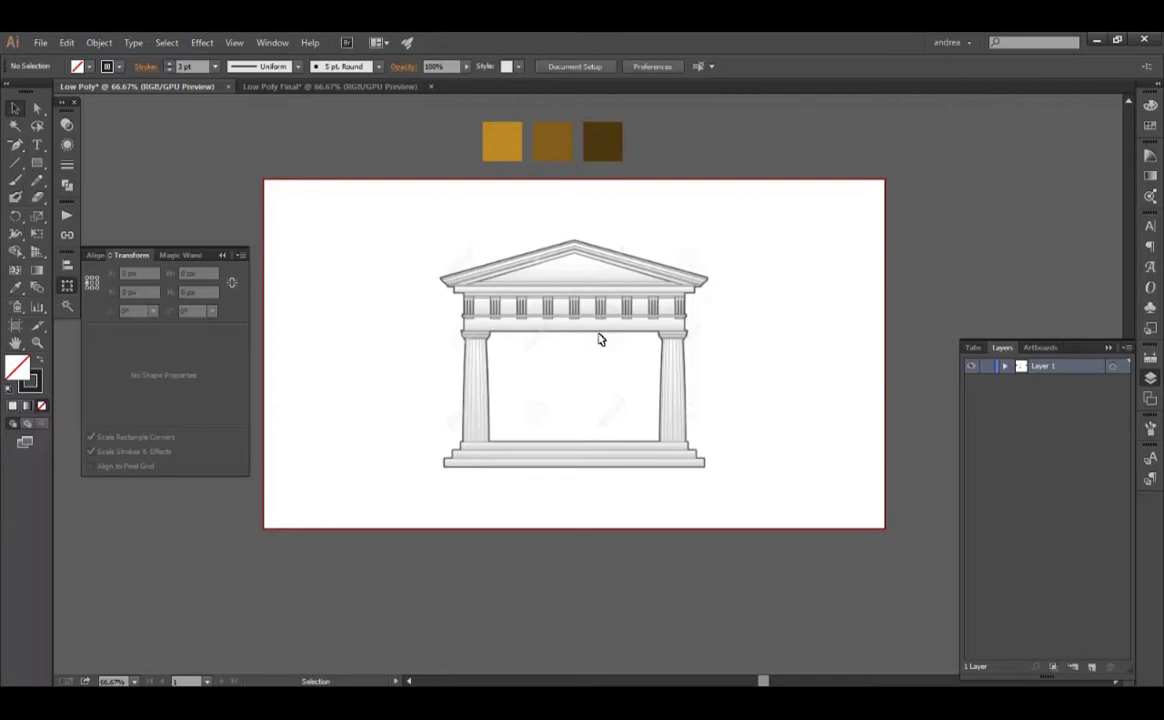
# Draw a thin rectangle over the temple's bottom step with the Rectangle tool
pyautogui.scroll(2, 548, 336)
pyautogui.press('m')
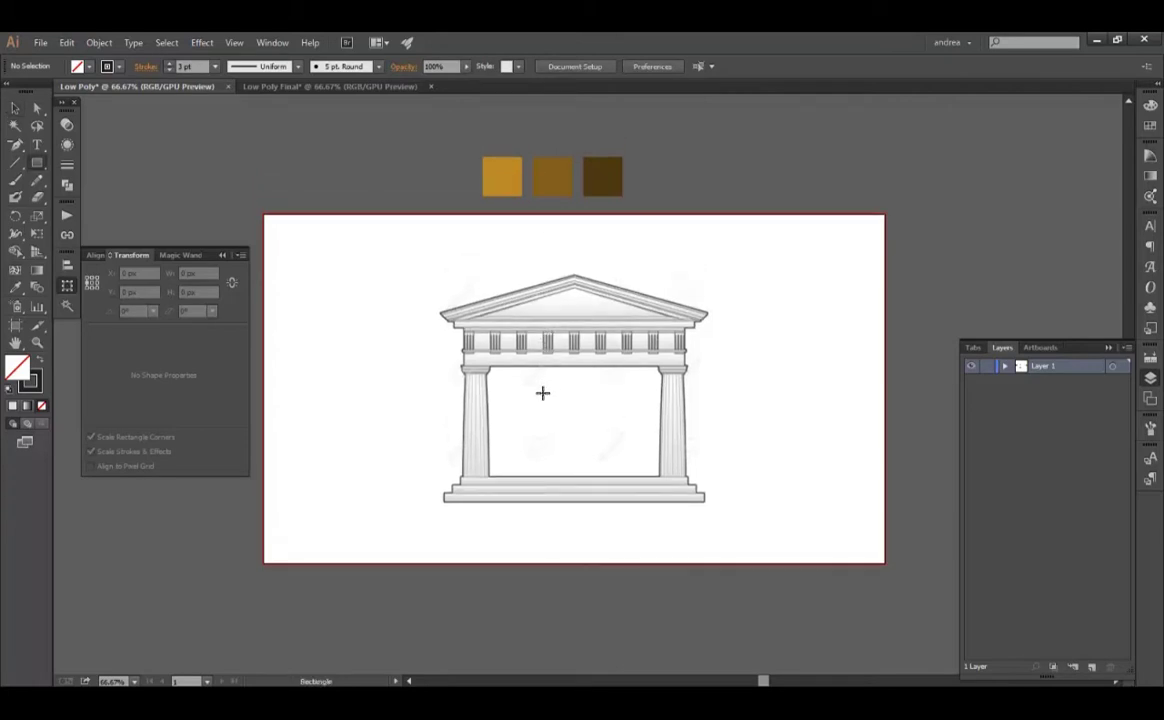
pyautogui.scroll(2, 483, 488)
pyautogui.moveTo(501, 488); pyautogui.dragTo(388, 457)
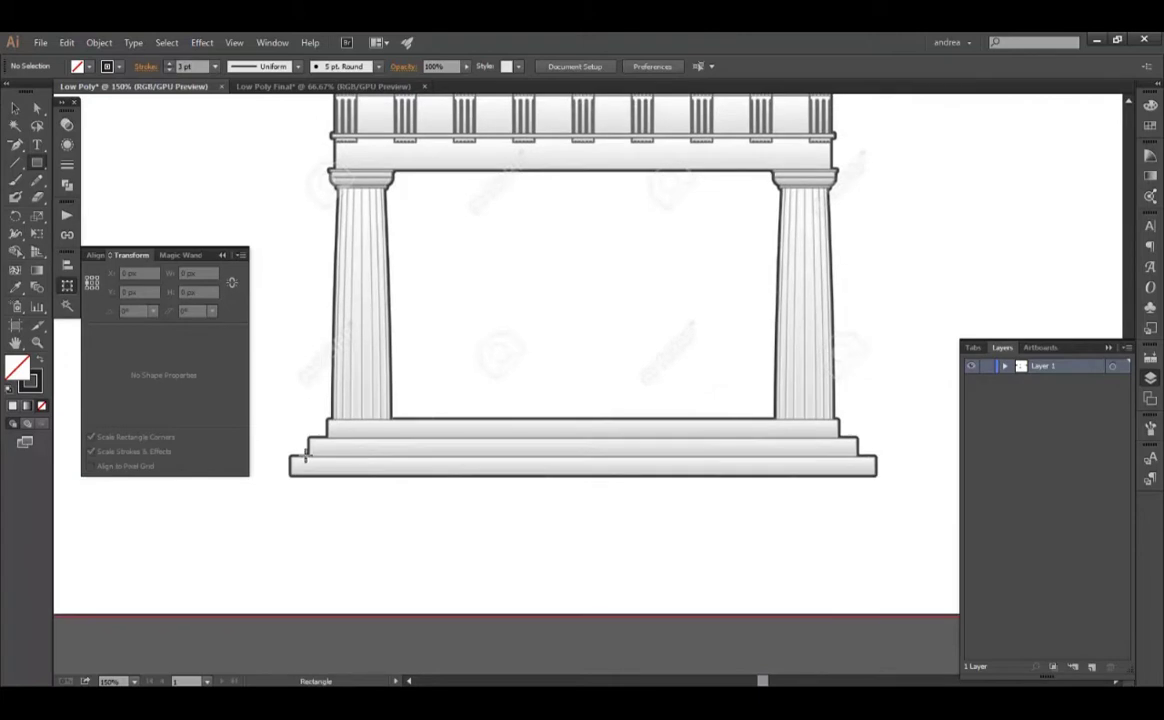
pyautogui.moveTo(289, 456); pyautogui.dragTo(883, 480)
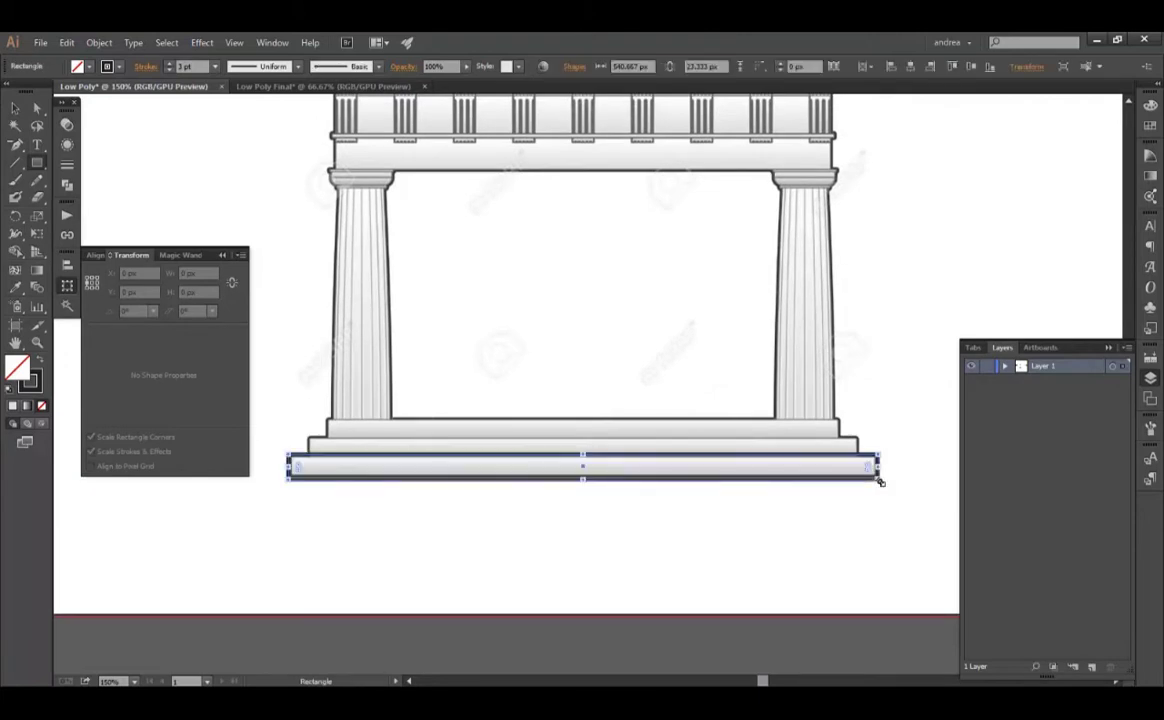
pyautogui.press('v')
pyautogui.click(600, 327)
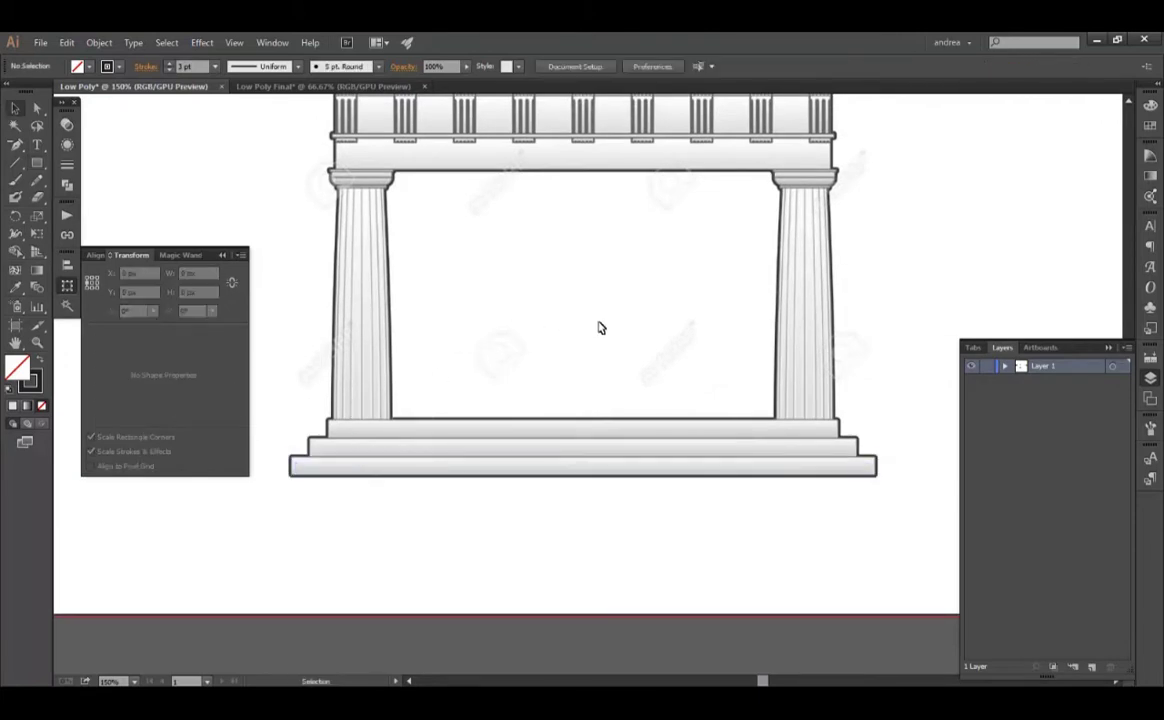
# Select the black outline temple group and view the artwork in Outline mode
pyautogui.scroll(-2, 598, 340)
pyautogui.moveTo(514, 314)
pyautogui.mouseDown()
pyautogui.moveTo(502, 353)
pyautogui.moveTo(648, 353)
pyautogui.mouseUp()
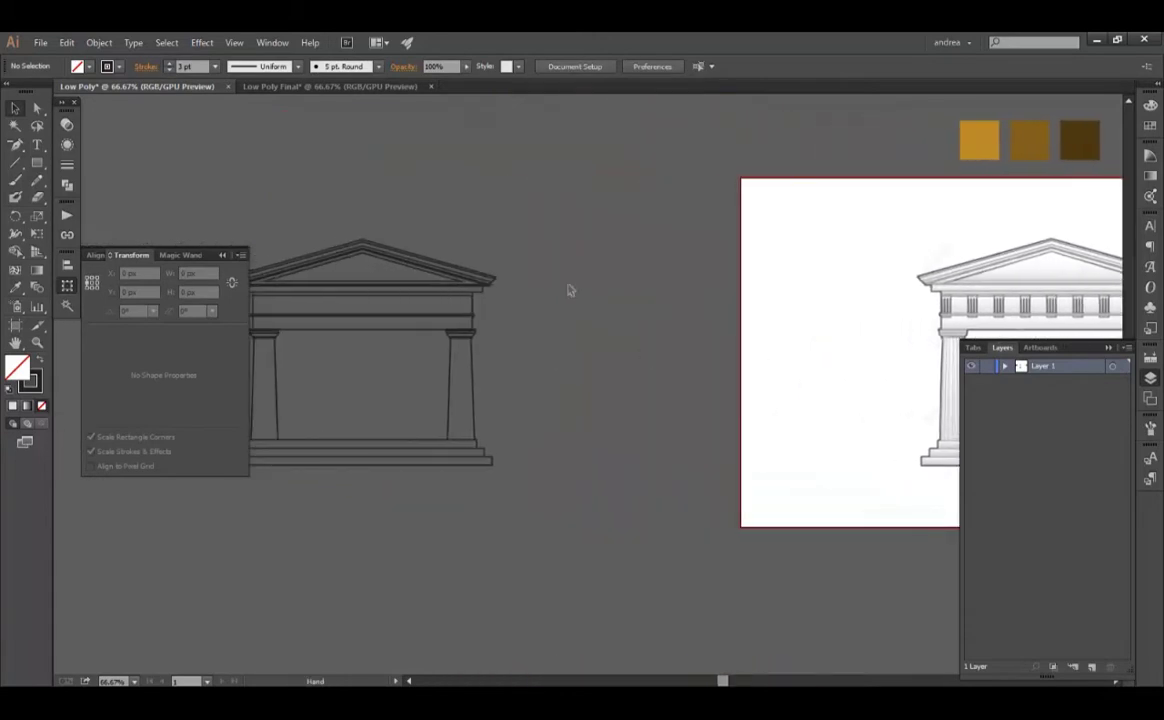
pyautogui.click(305, 424)
pyautogui.moveTo(300, 352); pyautogui.dragTo(480, 352)
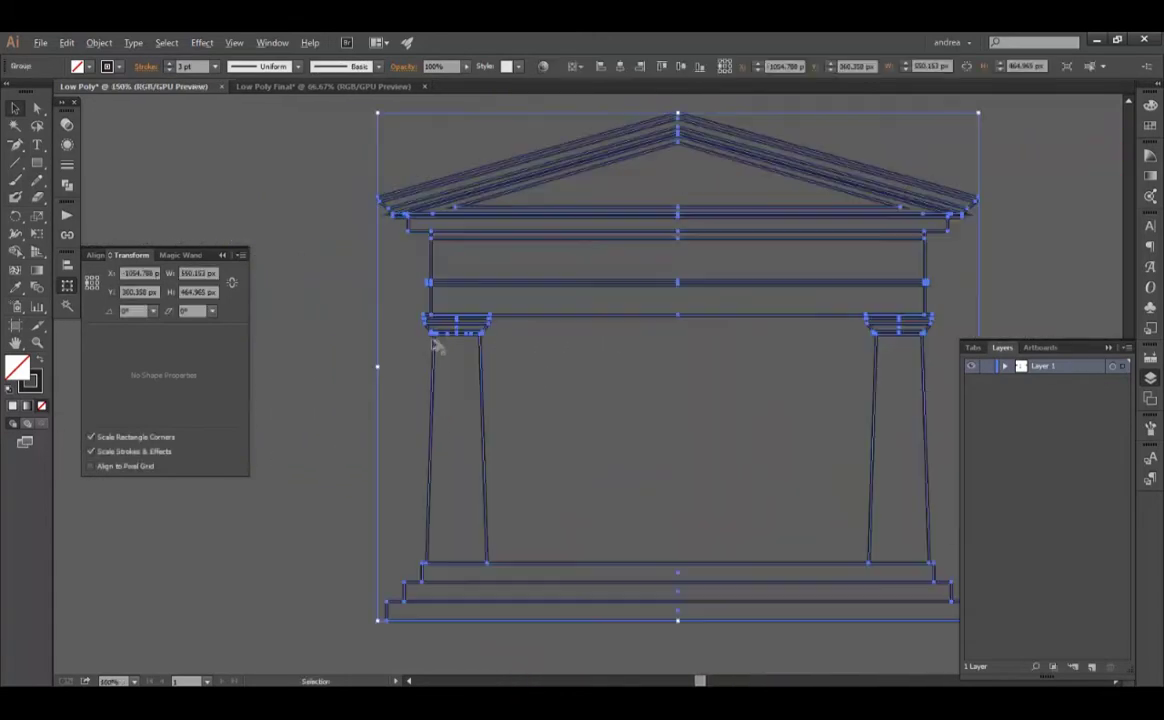
pyautogui.scroll(2, 433, 338)
pyautogui.hotkey('ctrl', 'y')
pyautogui.press('a')
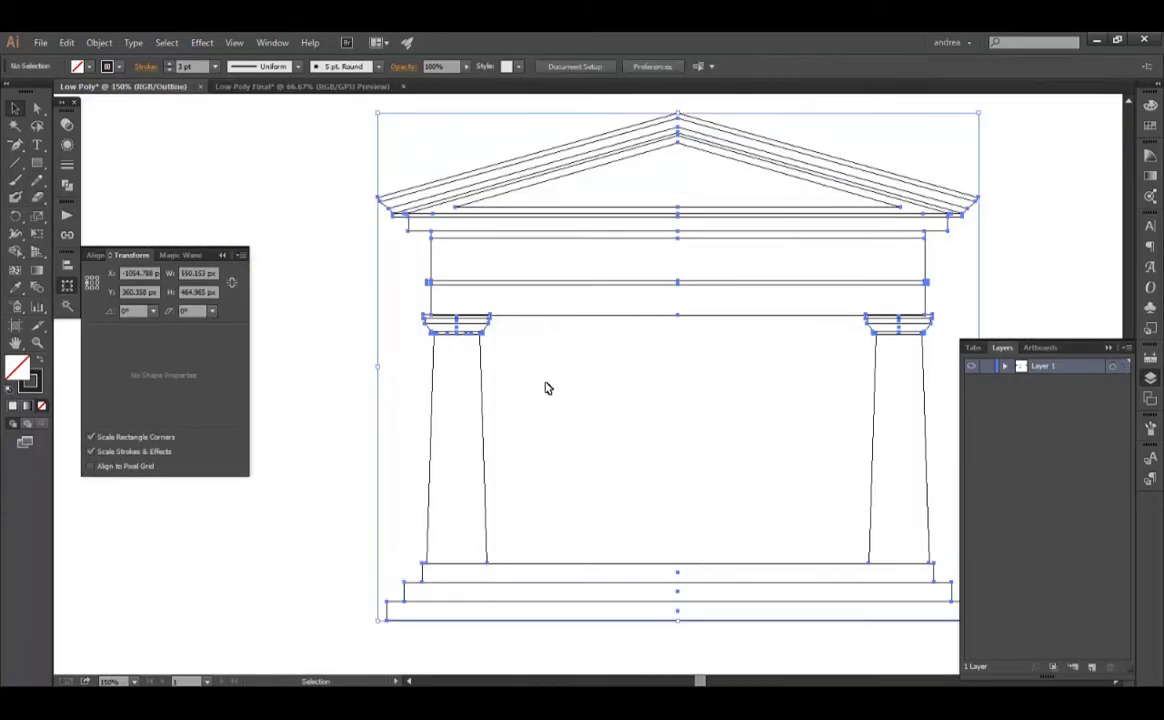
pyautogui.click(550, 387)
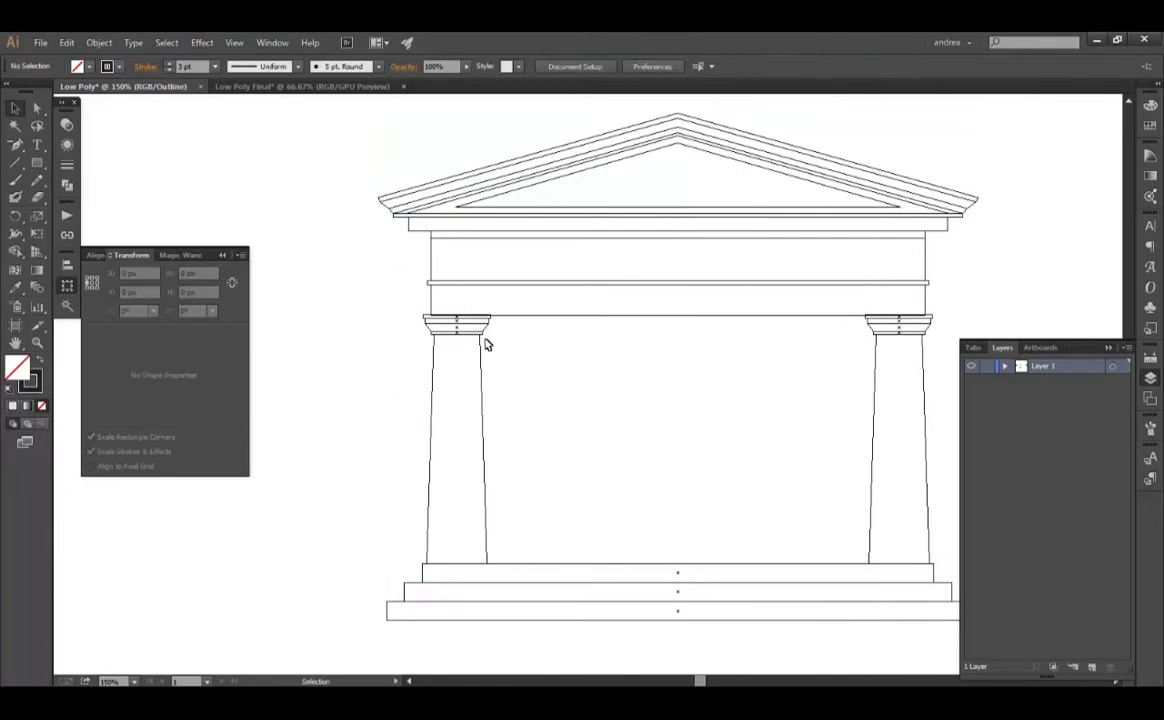
# Inspect the outline temple's individual paths, then return to Preview and frame the whole temple
pyautogui.scroll(3, 455, 307)
pyautogui.scroll(2, 458, 305)
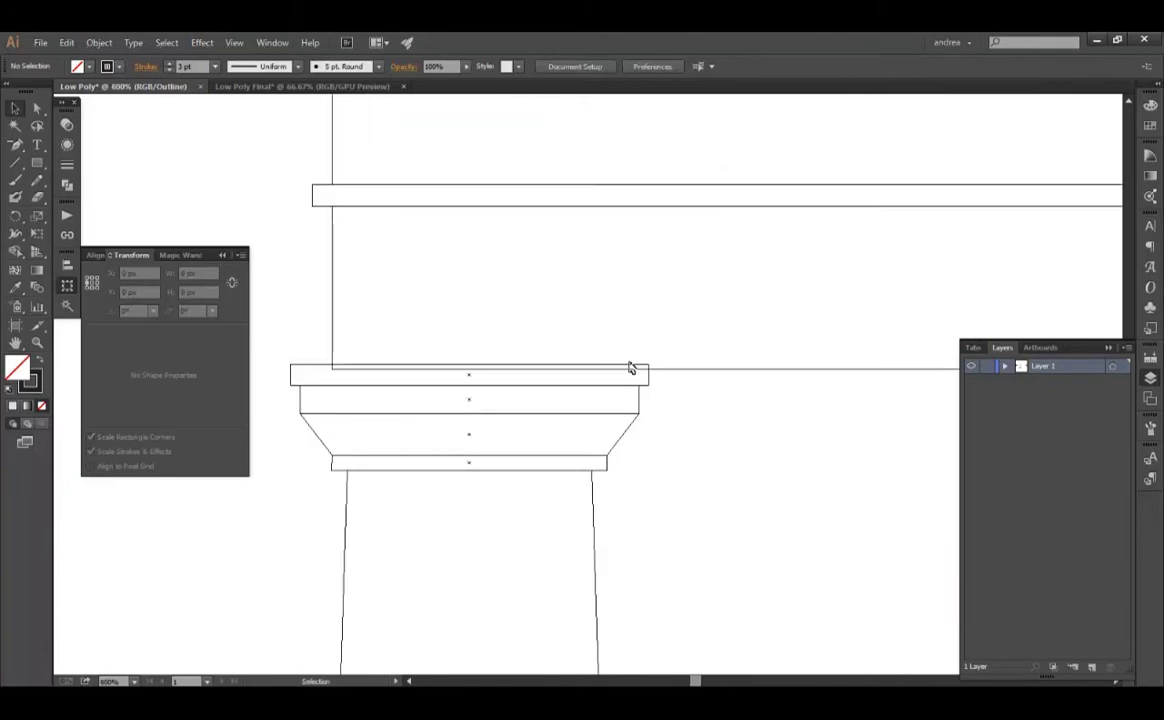
pyautogui.press('a')
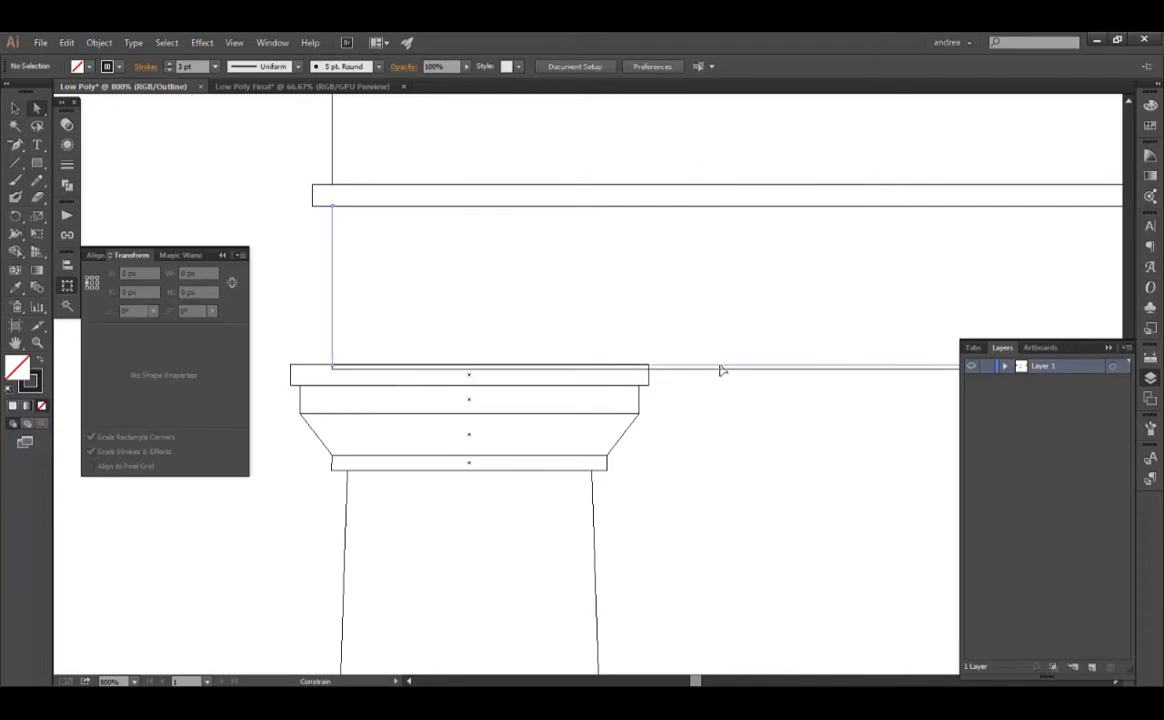
pyautogui.scroll(-2, 700, 402)
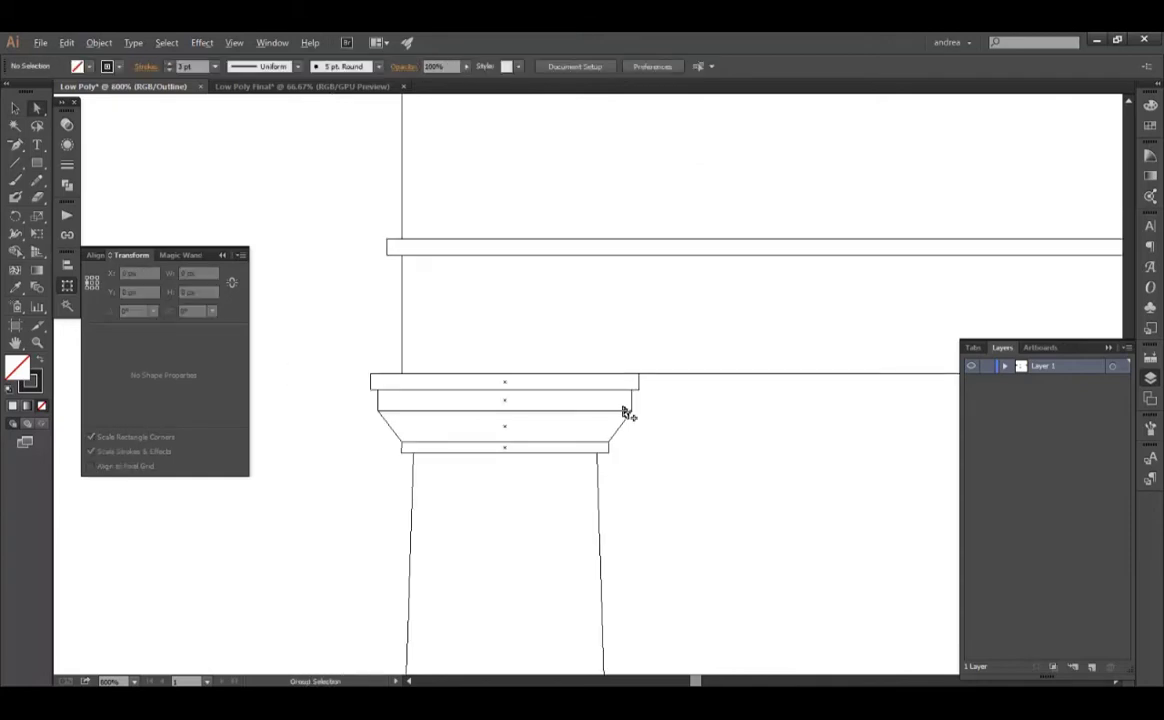
pyautogui.scroll(-2, 640, 405)
pyautogui.hotkey('ctrl', 'y')
pyautogui.scroll(-2, 600, 396)
pyautogui.scroll(-2, 616, 398)
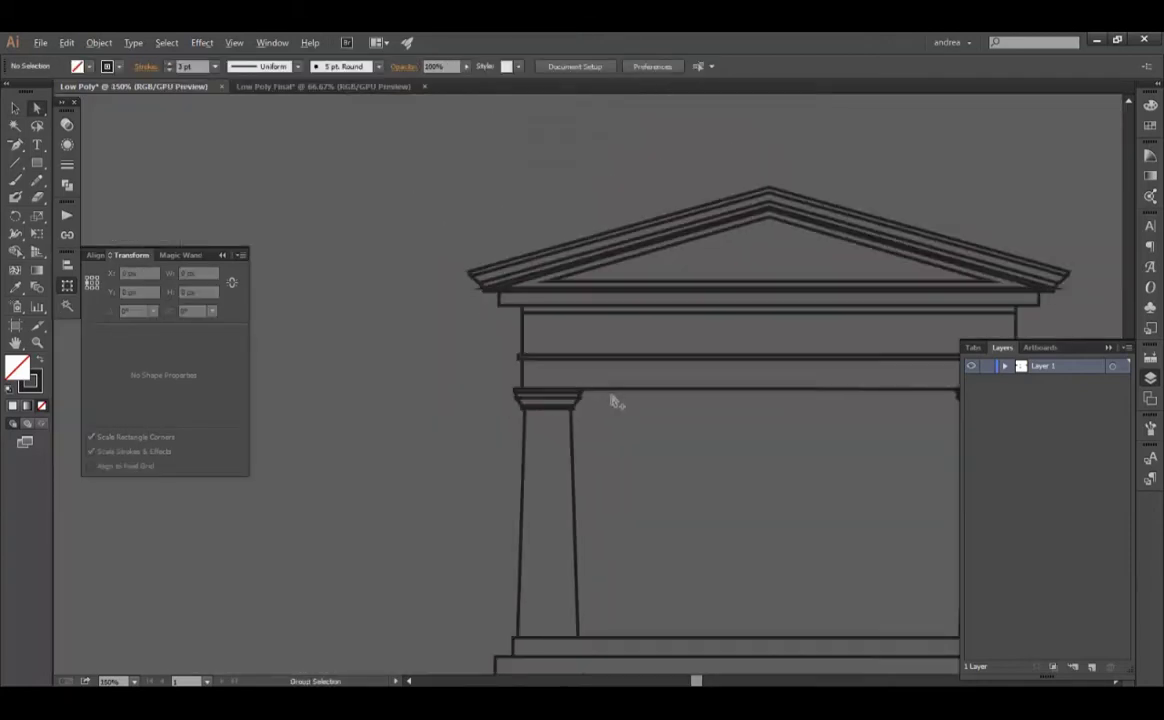
pyautogui.scroll(-3, 700, 380)
pyautogui.moveTo(788, 364); pyautogui.dragTo(682, 304)
# Move the outline temple group onto the shaded reference and fine-align it with arrow-key nudges
pyautogui.click(634, 372)
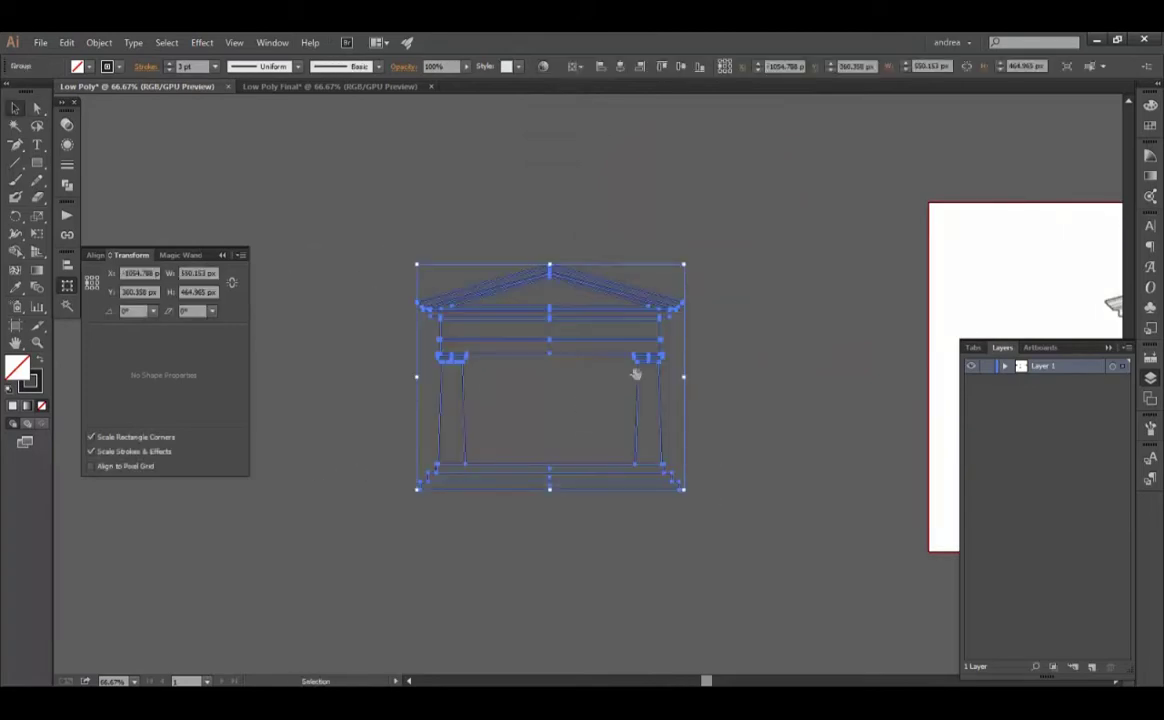
pyautogui.moveTo(634, 372)
pyautogui.mouseDown()
pyautogui.moveTo(369, 380)
pyautogui.moveTo(863, 347)
pyautogui.moveTo(407, 347)
pyautogui.moveTo(598, 340)
pyautogui.mouseUp()
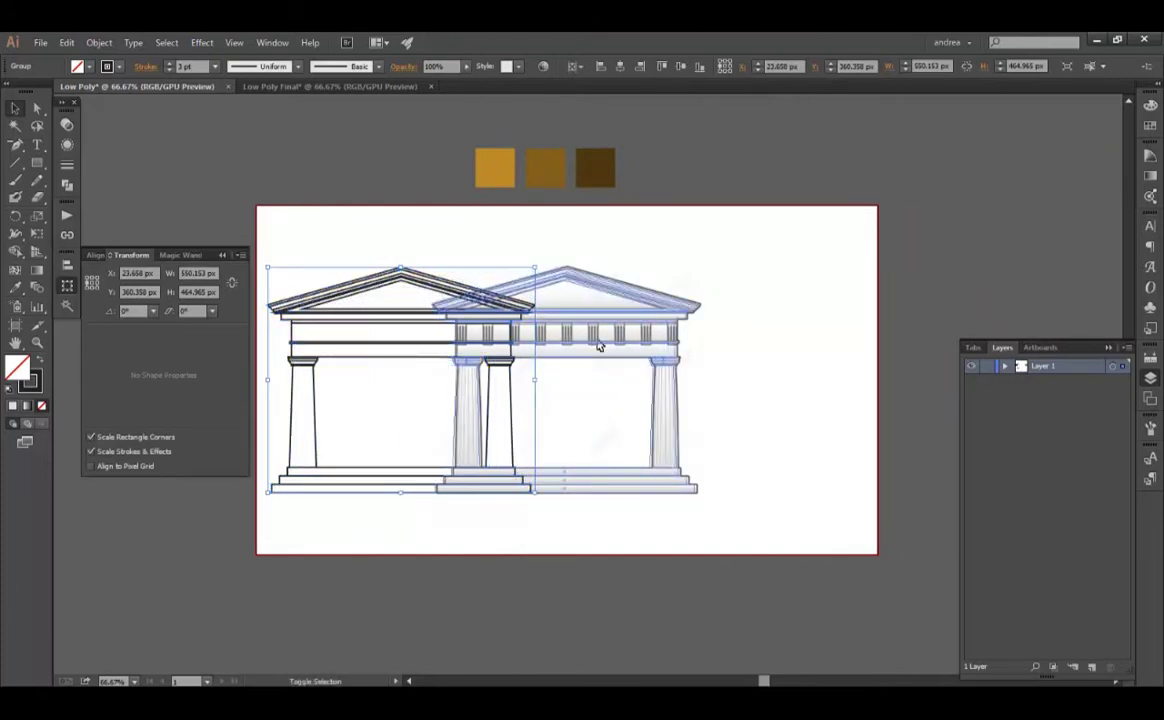
pyautogui.scroll(1, 606, 333)
pyautogui.scroll(2, 606, 333)
pyautogui.scroll(-1, 607, 335)
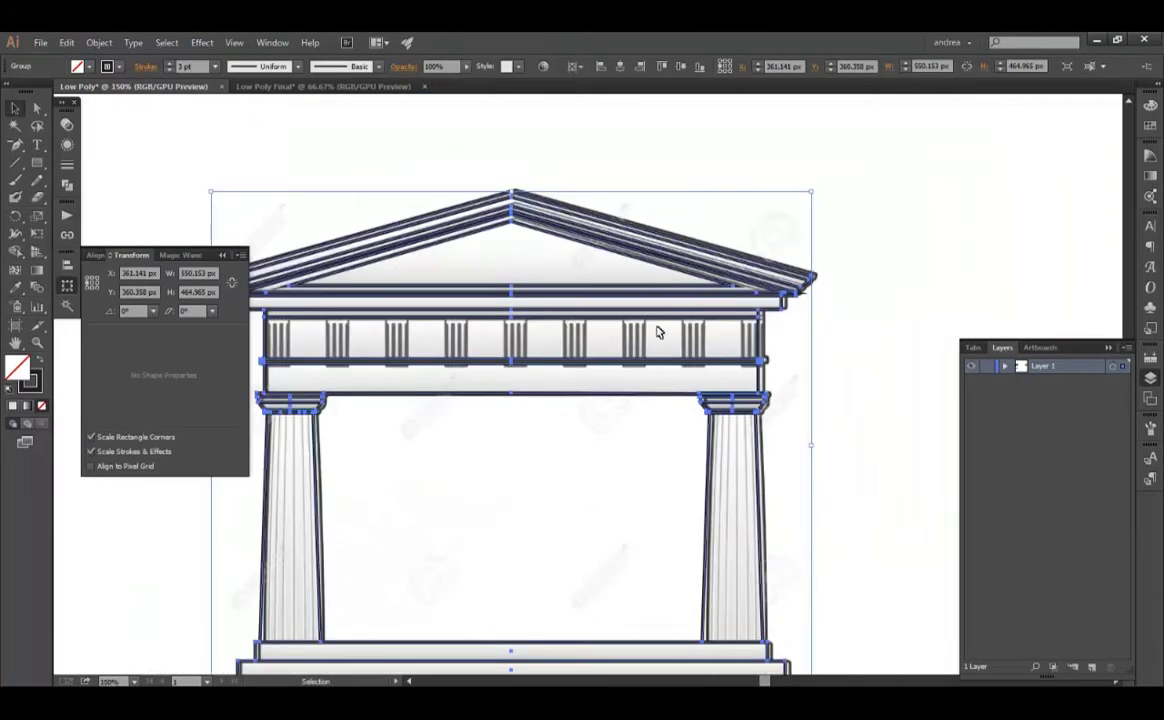
pyautogui.hotkey('shift', 'Right')
pyautogui.hotkey('shift', 'Left')
pyautogui.press('Right')
pyautogui.press('Right')
pyautogui.press('Left')
pyautogui.press('Right')
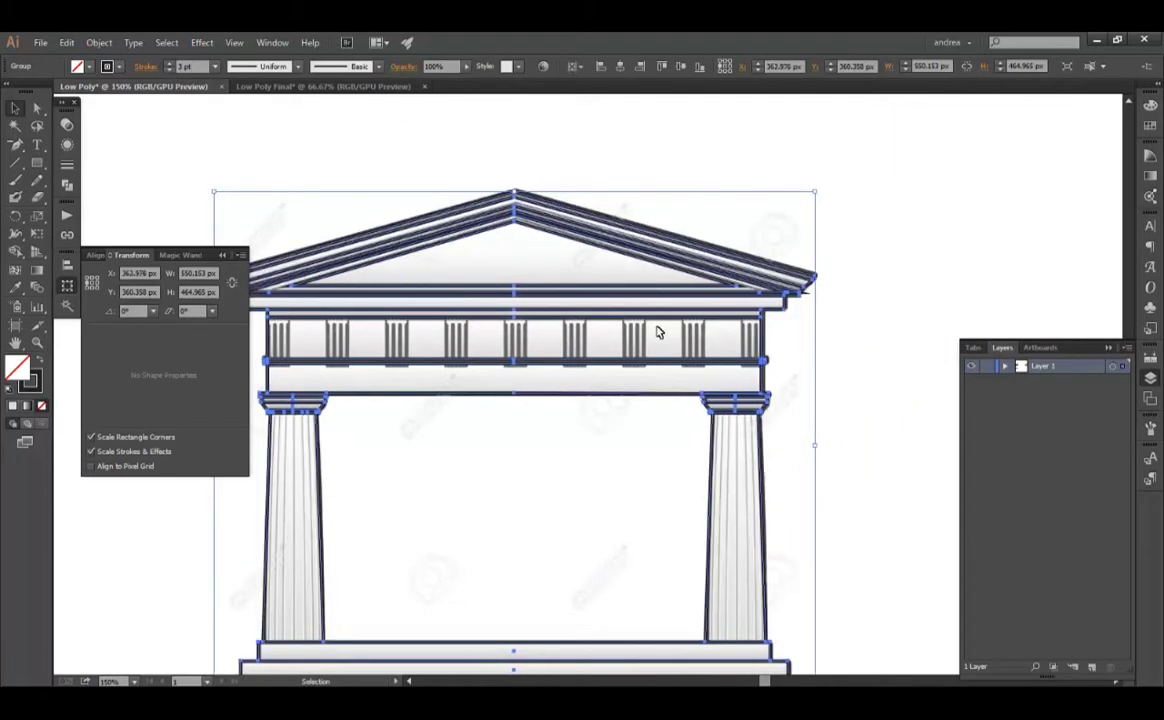
pyautogui.press('Left')
pyautogui.press('Right')
# Move the shaded reference image off the artboard to the left and bring the swatches into view
pyautogui.click(803, 198)
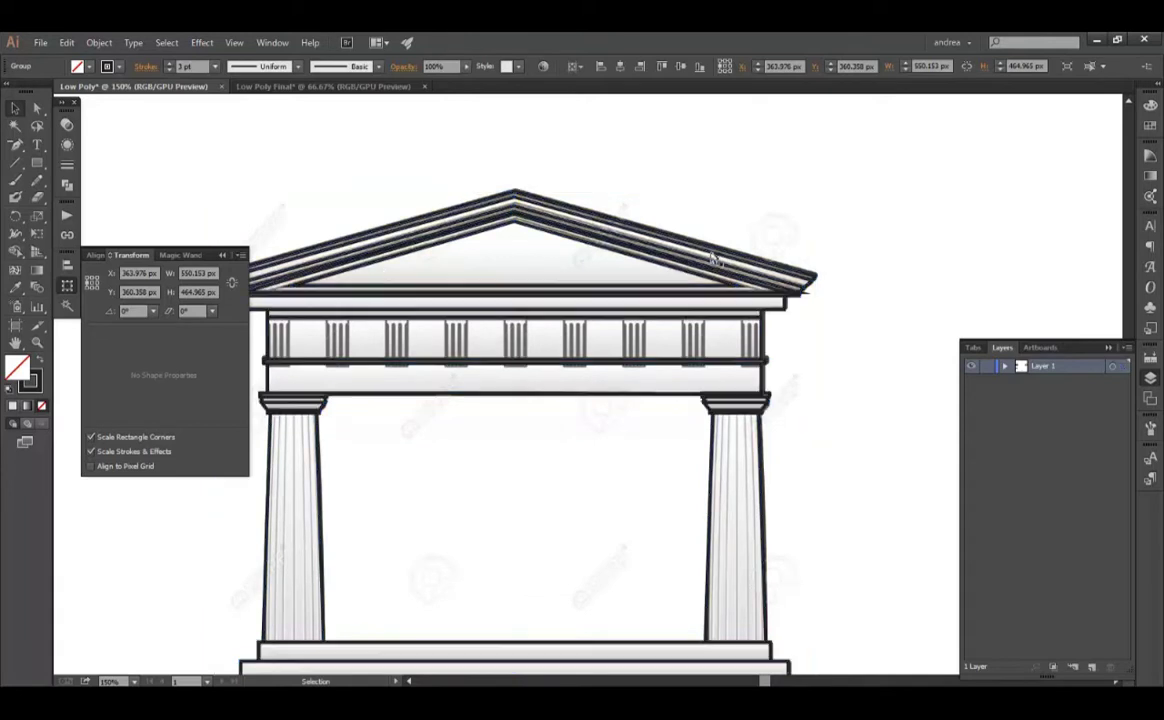
pyautogui.click(681, 299)
pyautogui.hotkey('ctrl', '0')
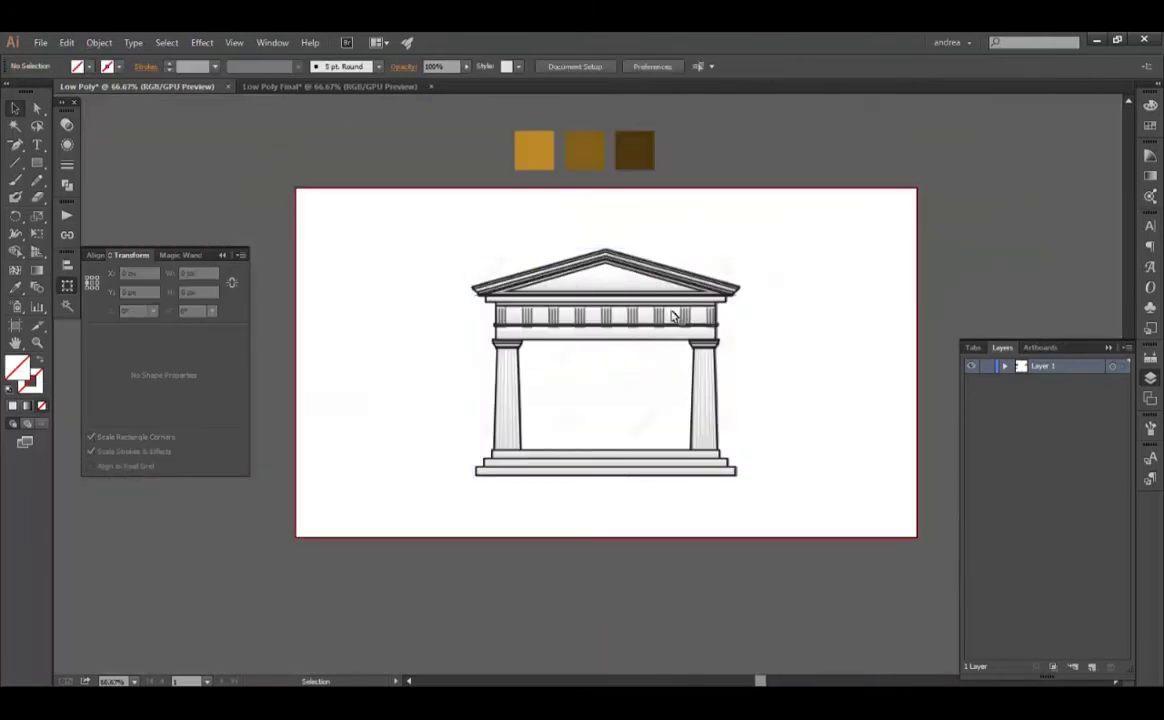
pyautogui.moveTo(612, 283)
pyautogui.mouseDown()
pyautogui.moveTo(408, 322)
pyautogui.moveTo(235, 322)
pyautogui.mouseUp()
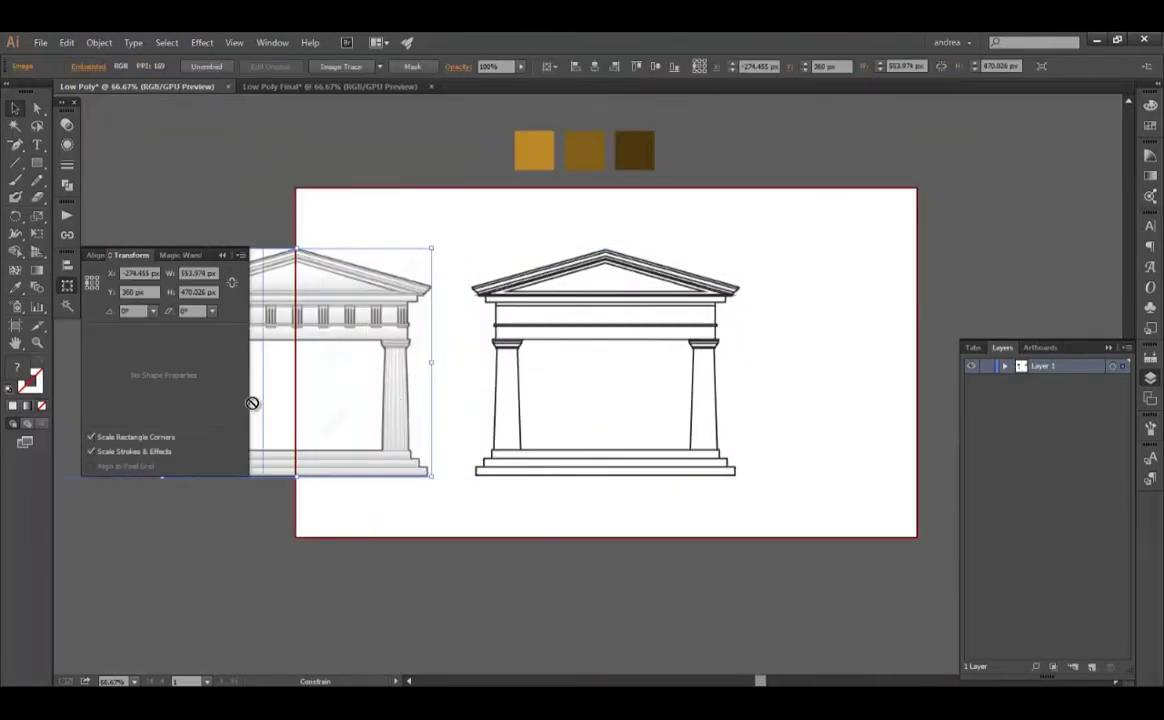
pyautogui.moveTo(265, 406); pyautogui.dragTo(105, 406)
pyautogui.hotkey('ctrl', '1')
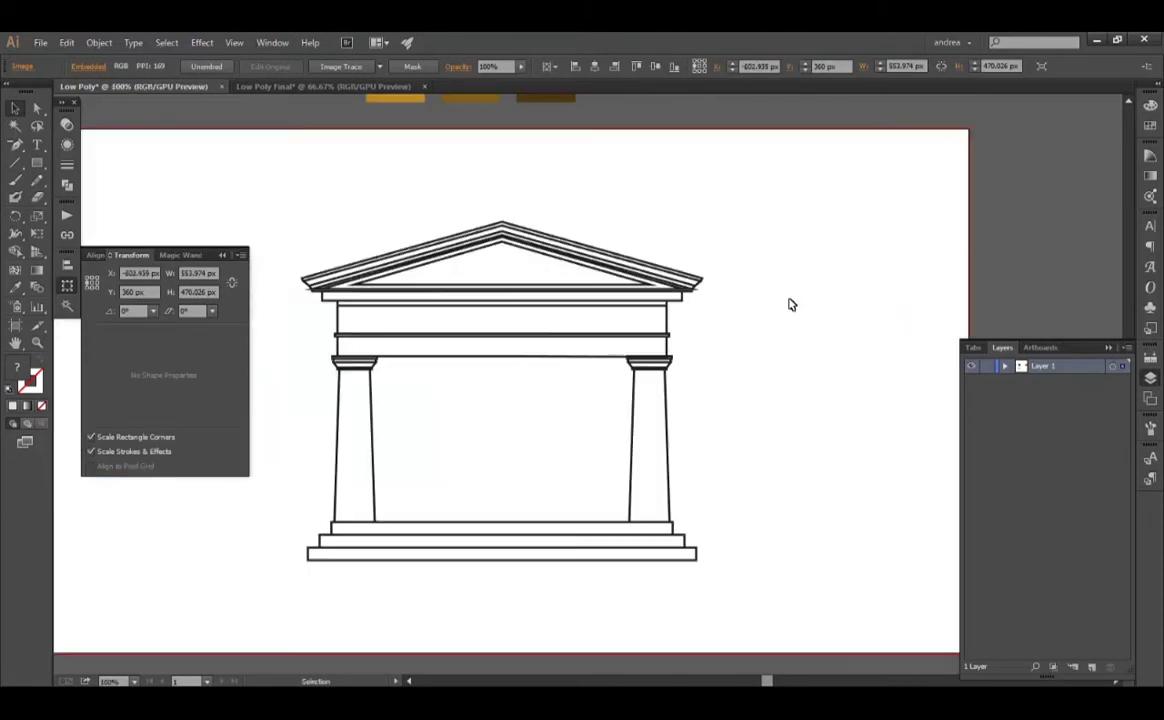
pyautogui.click(785, 305)
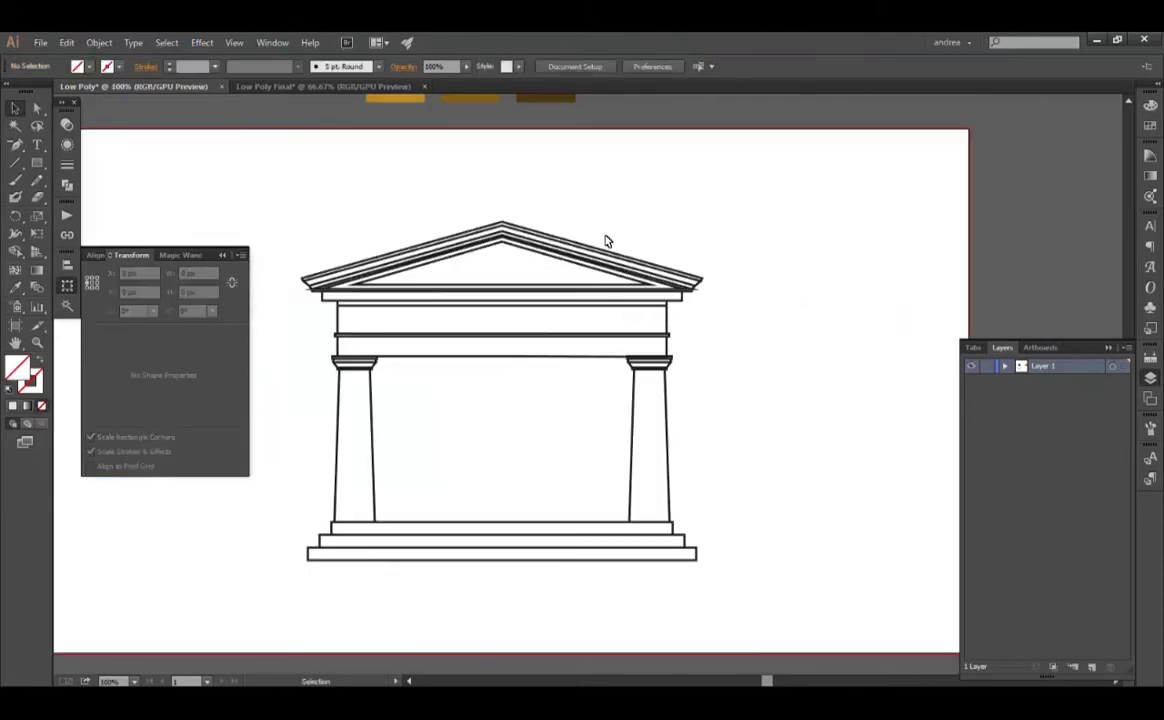
pyautogui.moveTo(588, 247); pyautogui.dragTo(634, 438)
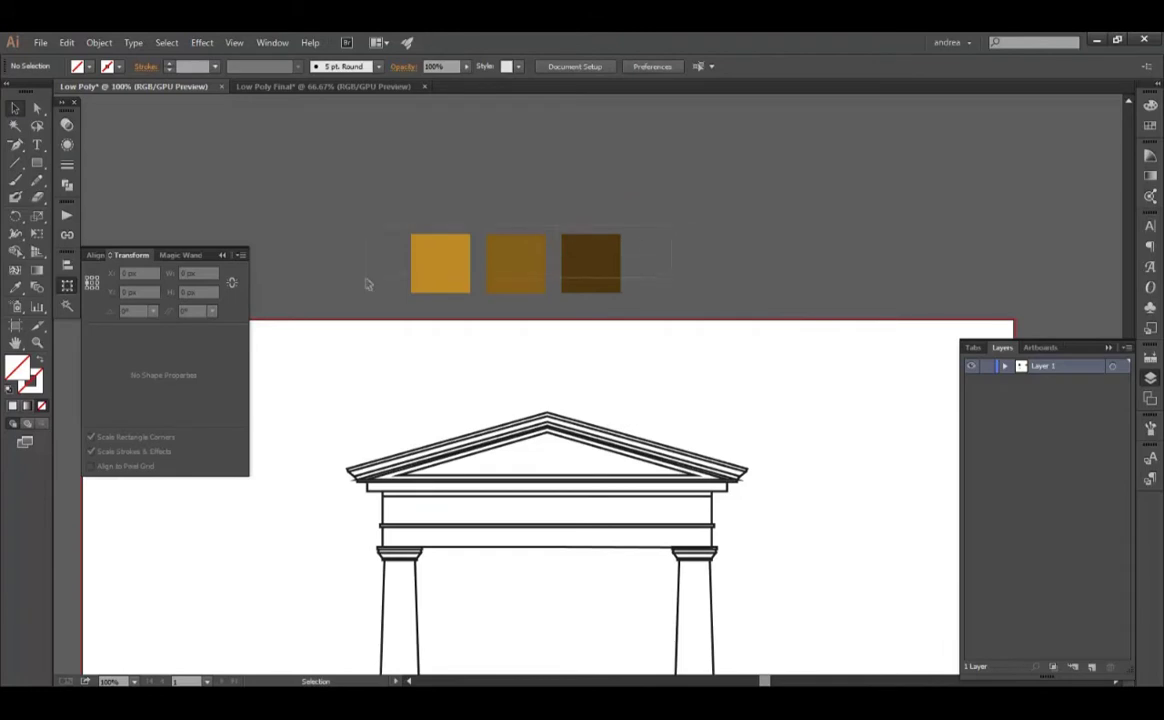
# Place a copy of the golden orange swatch above the swatch row
pyautogui.moveTo(366, 281); pyautogui.dragTo(420, 218)
pyautogui.click(422, 206)
pyautogui.scroll(1, 424, 221)
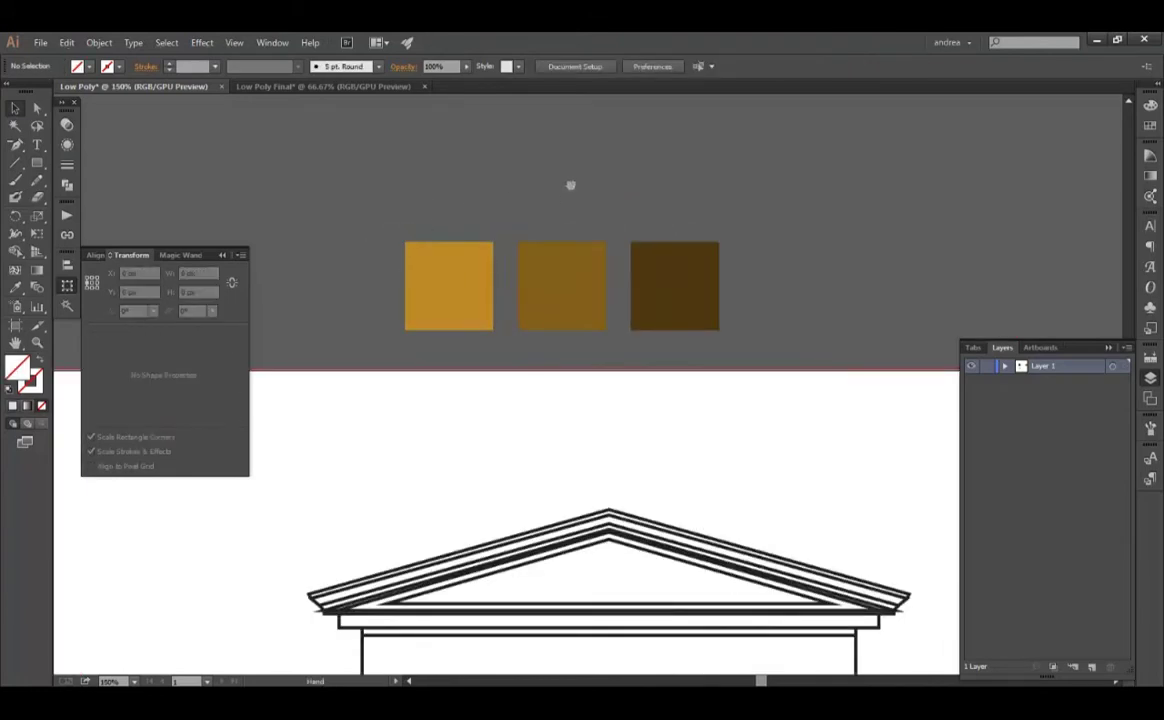
pyautogui.scroll(2, 500, 260)
pyautogui.click(446, 320)
pyautogui.moveTo(446, 320); pyautogui.dragTo(446, 195)
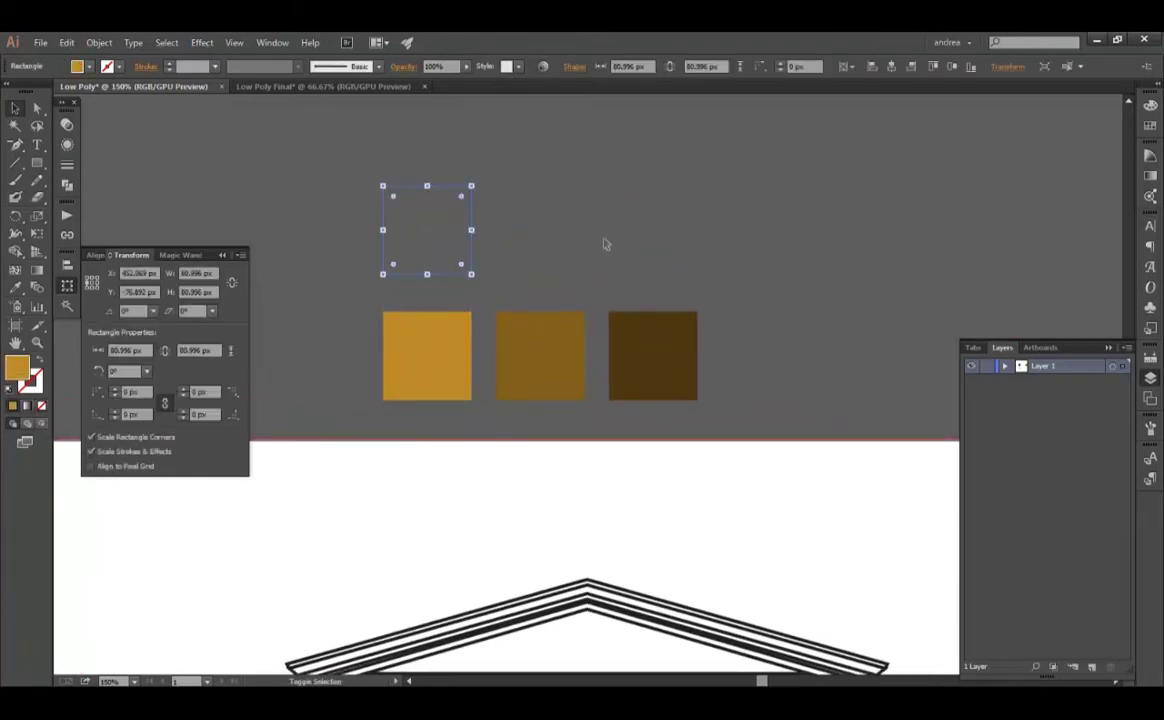
# Cycle the Color panel through CMYK, HSB, RGB and Grayscale modes and toggle its options
pyautogui.press('F6')
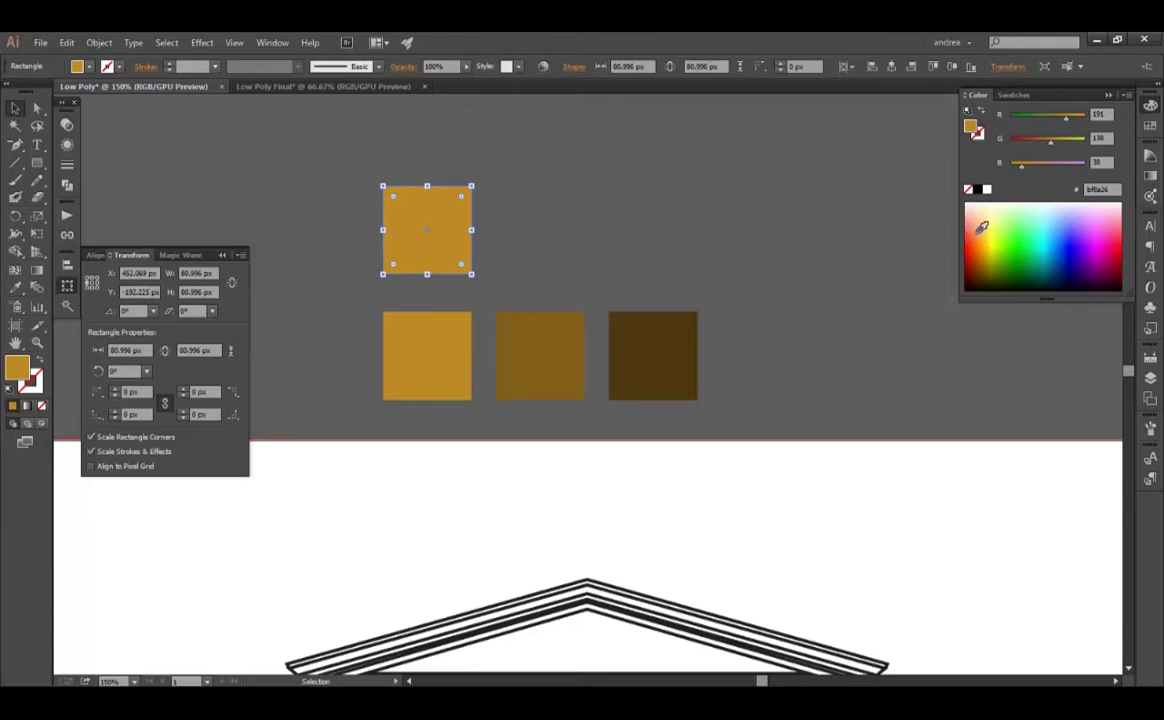
pyautogui.click(1127, 95)
pyautogui.click(1016, 170)
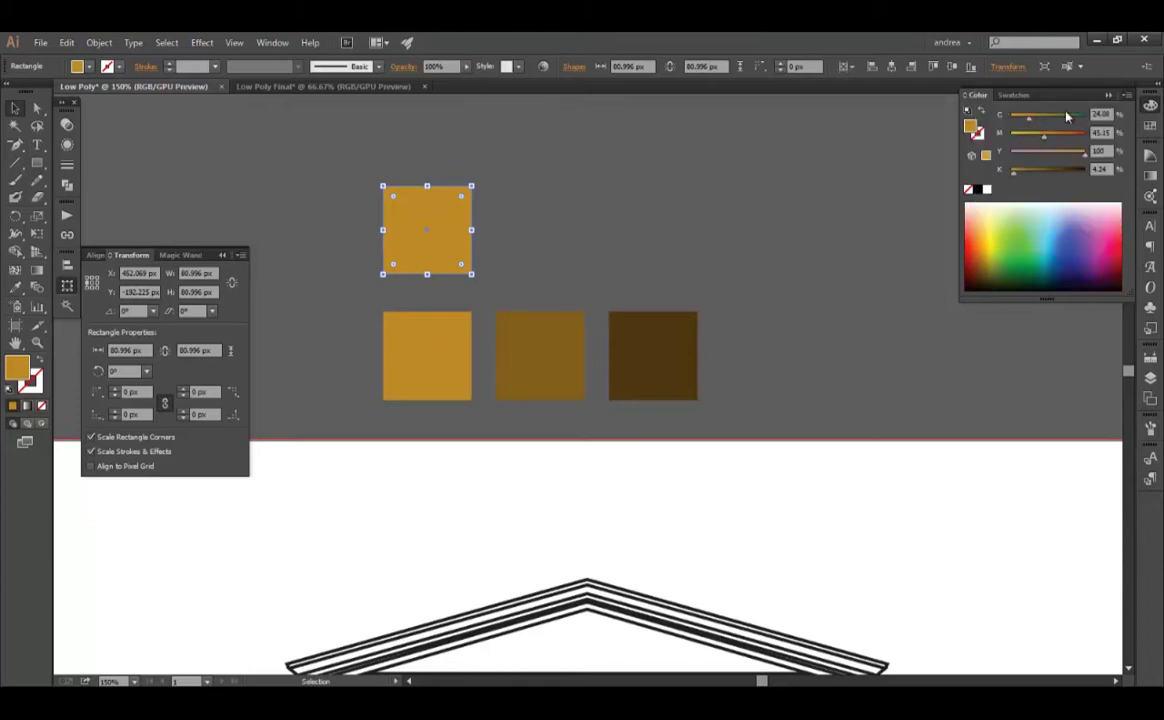
pyautogui.click(1128, 96)
pyautogui.click(1021, 153)
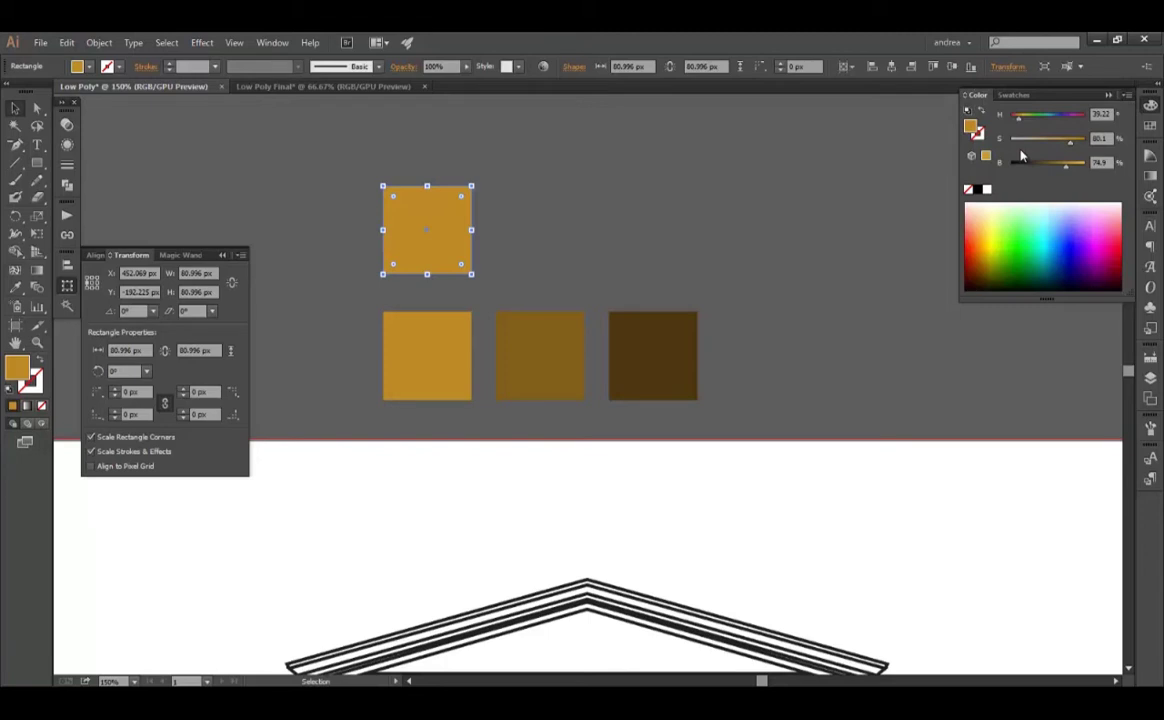
pyautogui.keyDown('shift'); pyautogui.click(1012, 236); pyautogui.keyUp('shift')
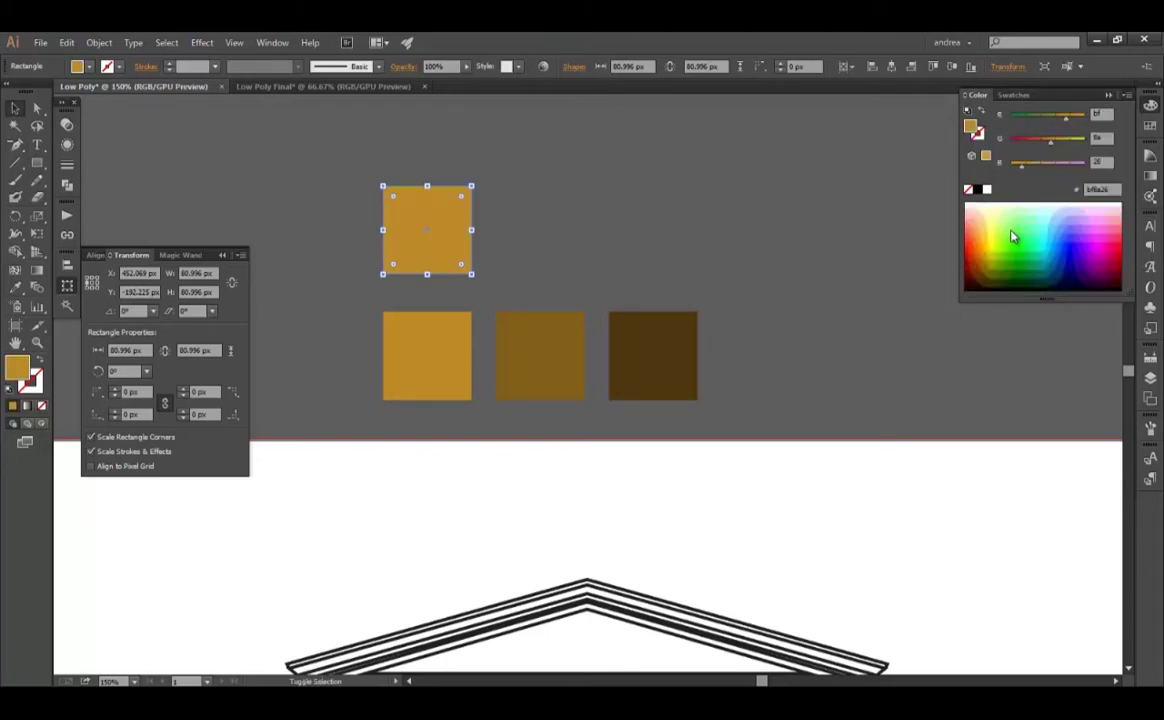
pyautogui.keyDown('shift'); pyautogui.click(1012, 236); pyautogui.keyUp('shift')
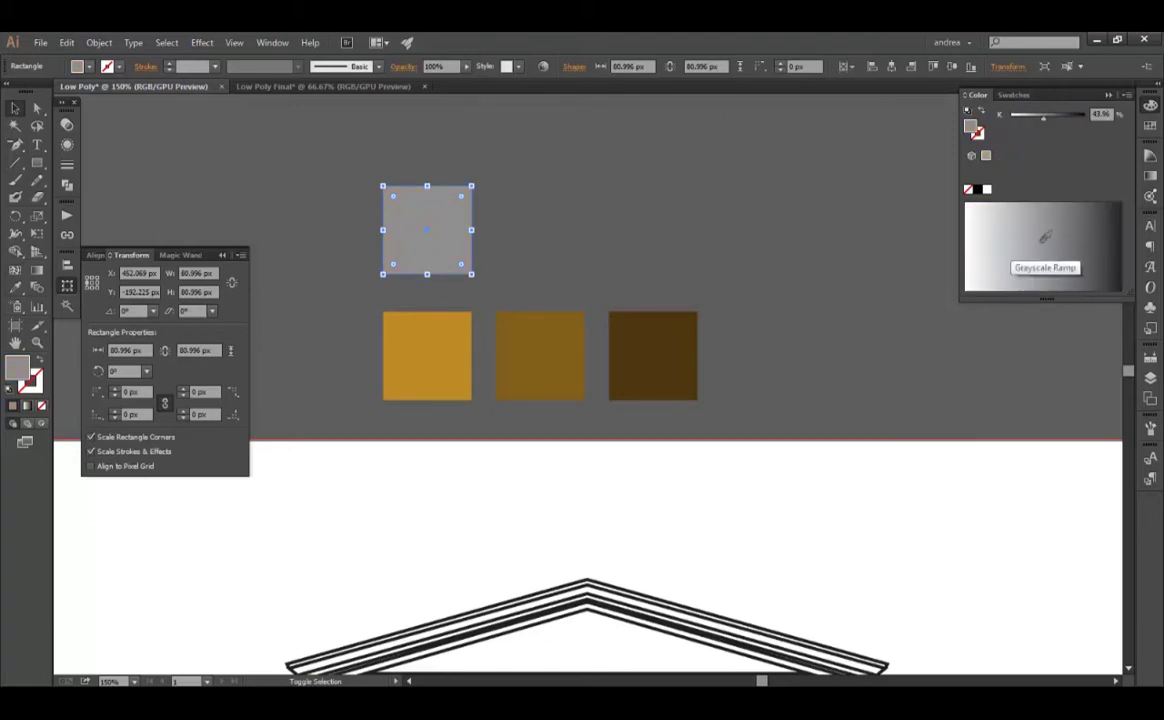
pyautogui.click(1127, 95)
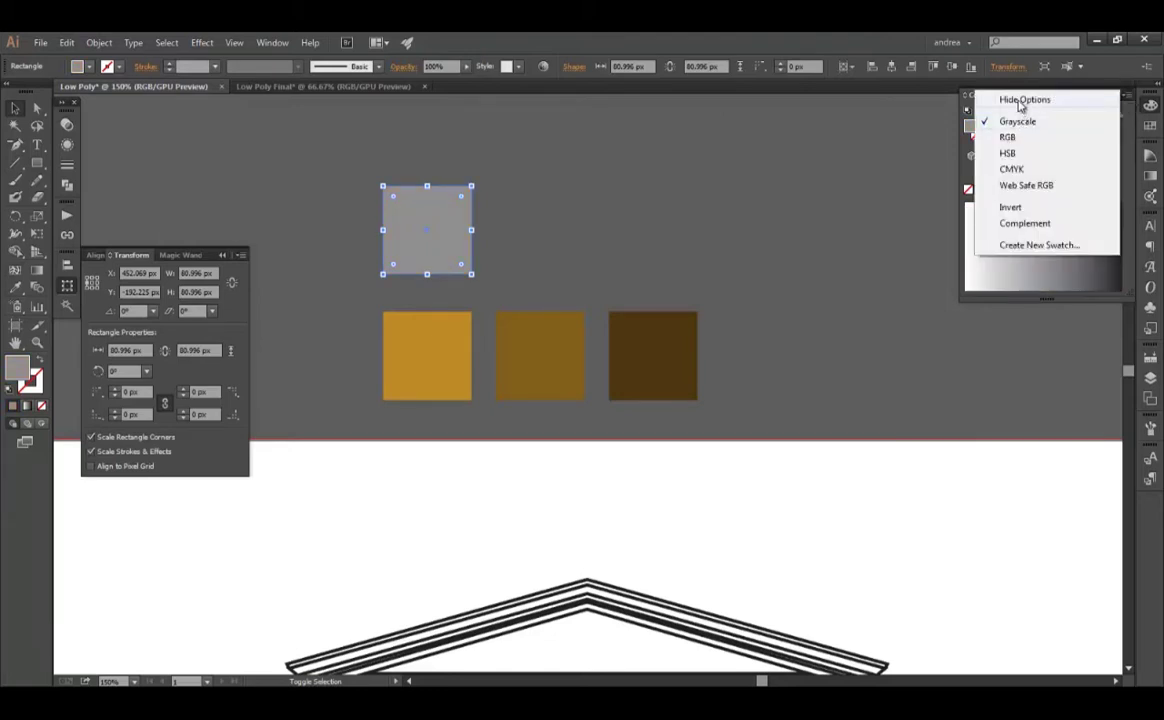
pyautogui.click(1022, 99)
pyautogui.click(1127, 95)
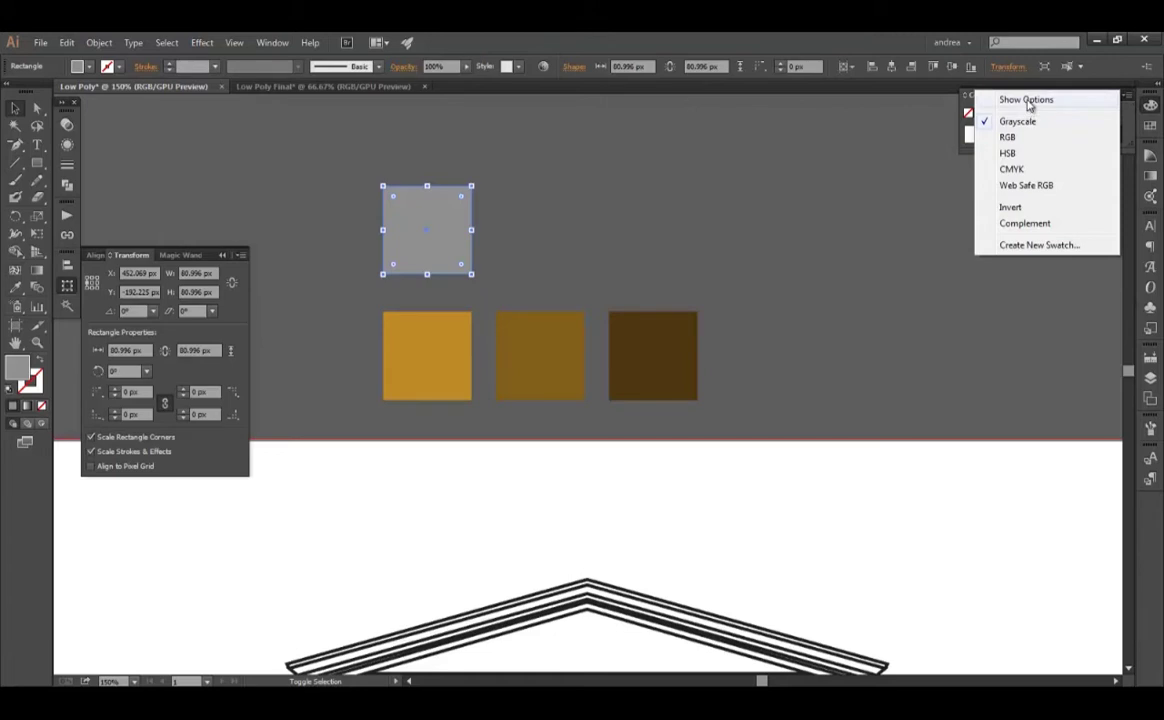
pyautogui.click(1024, 99)
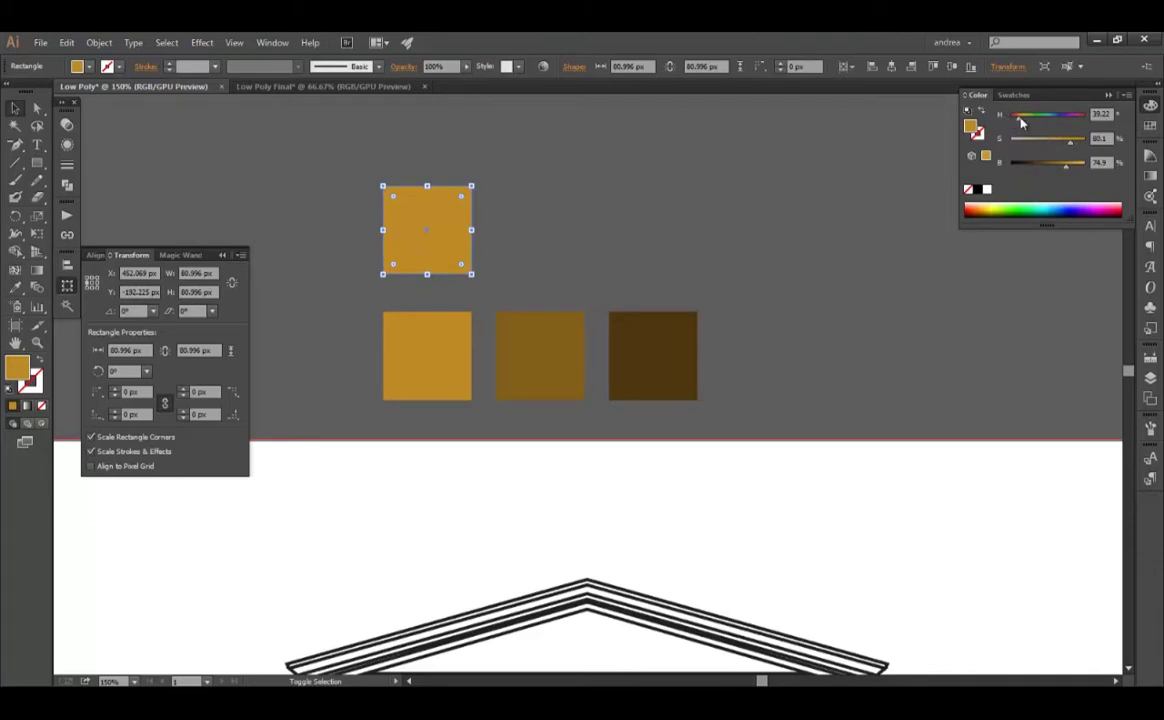
# Test the copy's hue, saturation and brightness sliders, then revert it to the original orange
pyautogui.click(1054, 117)
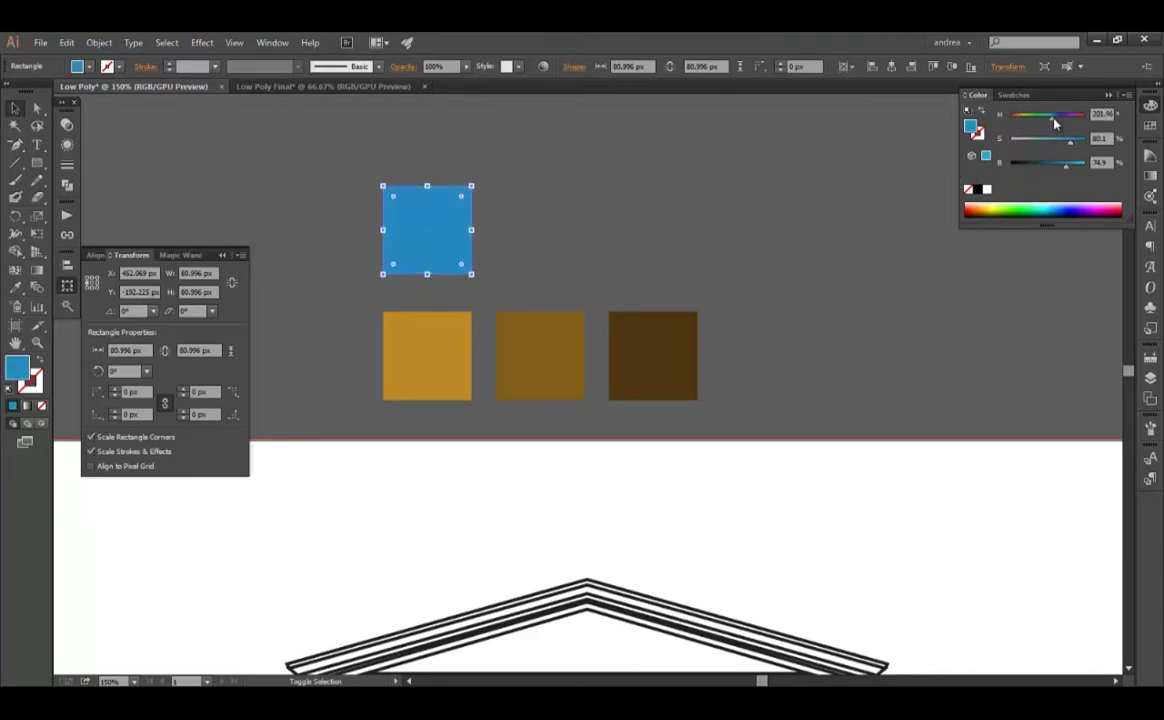
pyautogui.hotkey('ctrl', 'z')
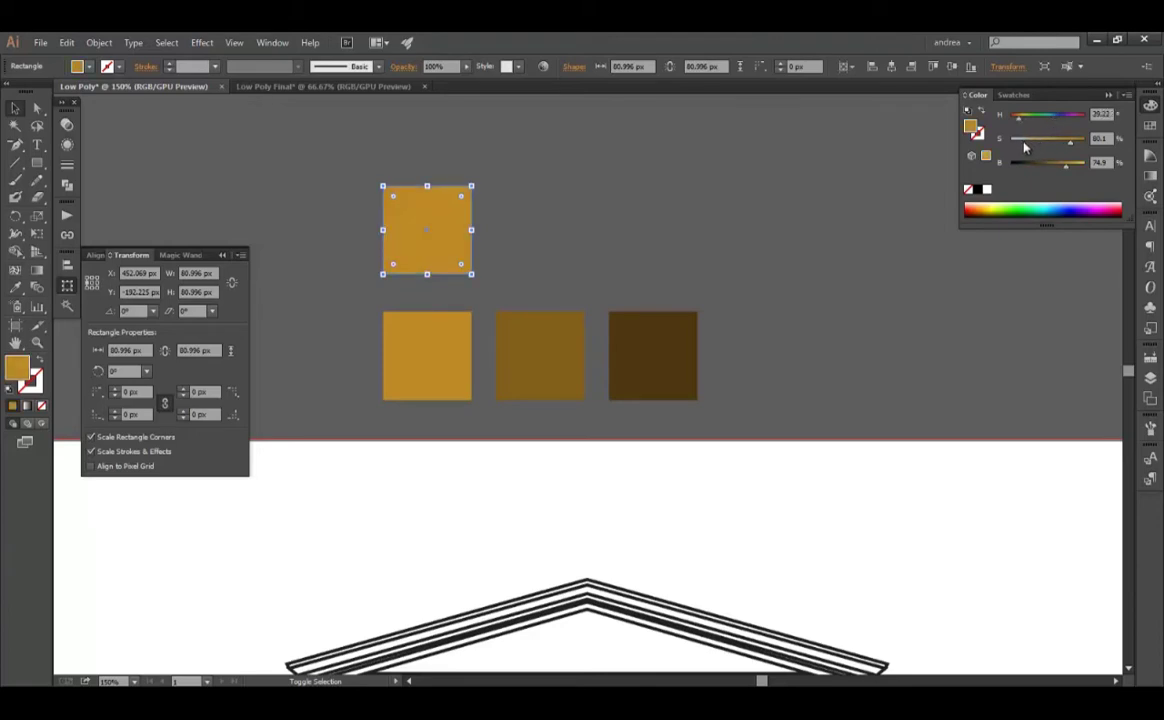
pyautogui.moveTo(1022, 141); pyautogui.dragTo(1118, 141)
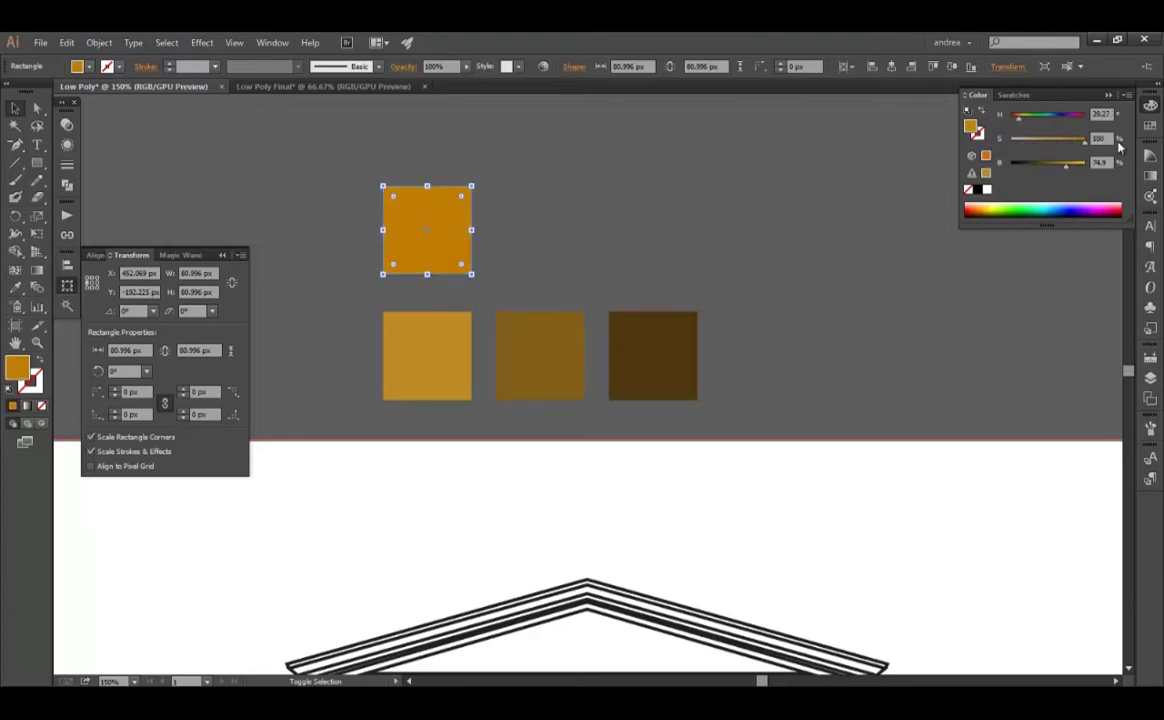
pyautogui.click(1012, 141)
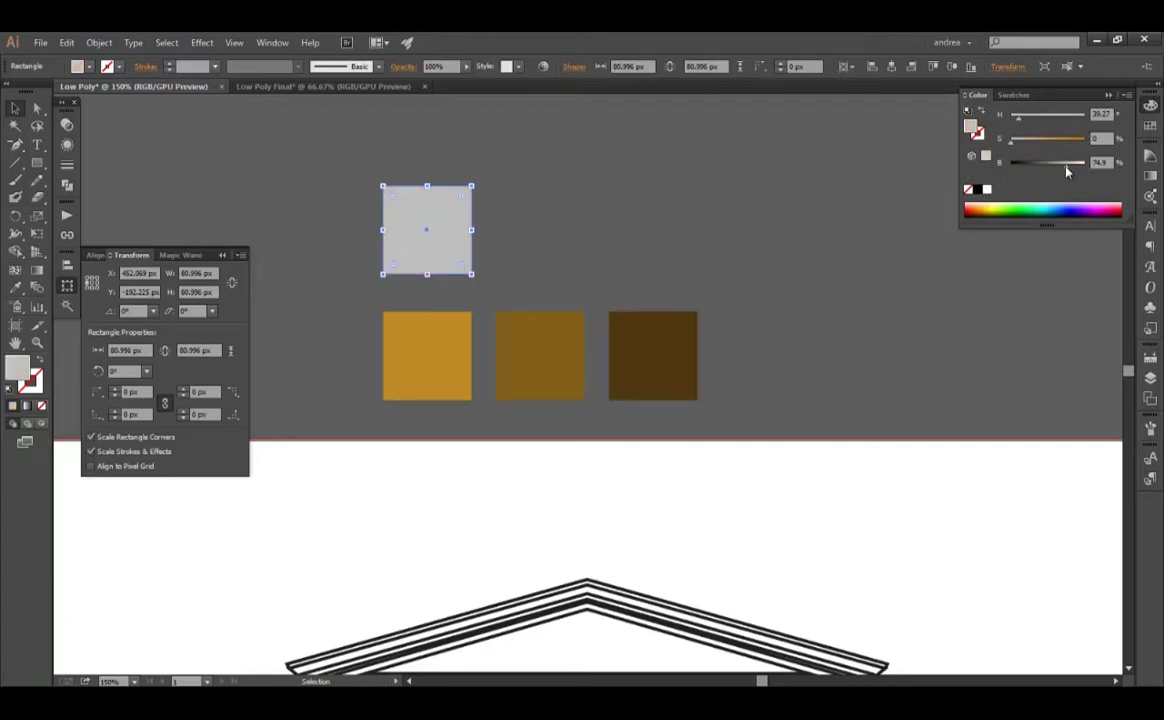
pyautogui.moveTo(1066, 165)
pyautogui.mouseDown()
pyautogui.moveTo(1087, 165)
pyautogui.moveTo(1003, 178)
pyautogui.moveTo(1105, 155)
pyautogui.mouseUp()
pyautogui.hotkey('ctrl', 'z')
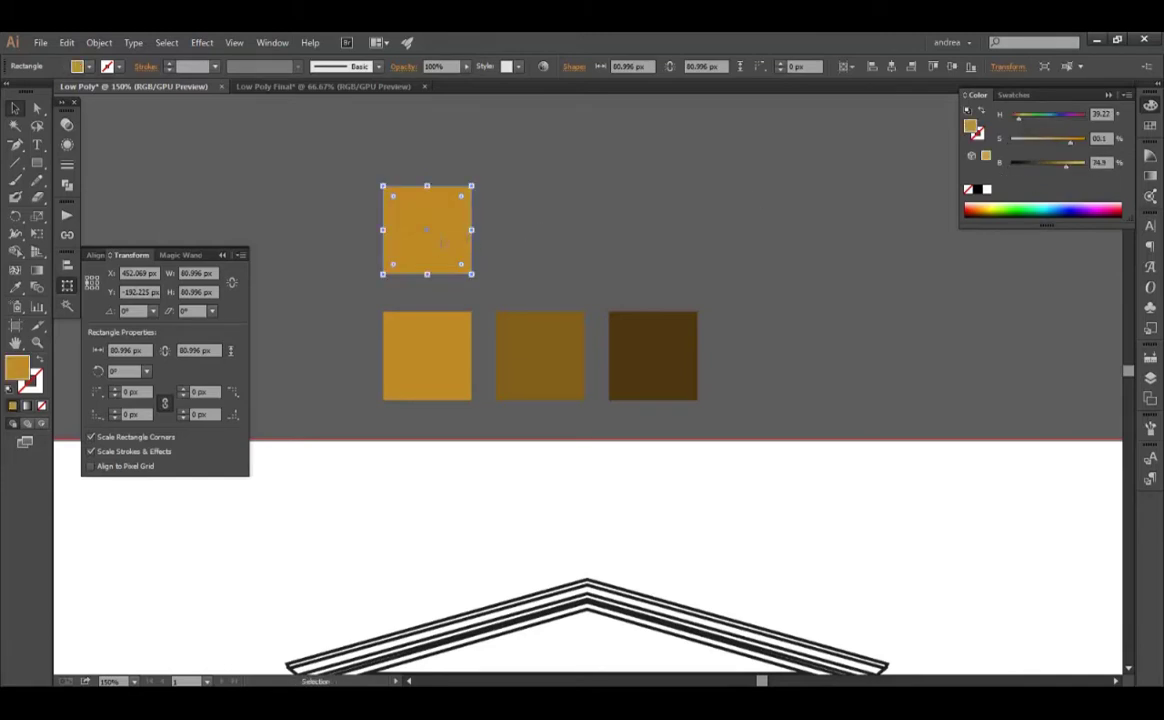
# Add a mid-brown copy and a dark olive-brown copy to the right of the orange test square
pyautogui.moveTo(442, 242); pyautogui.dragTo(564, 241)
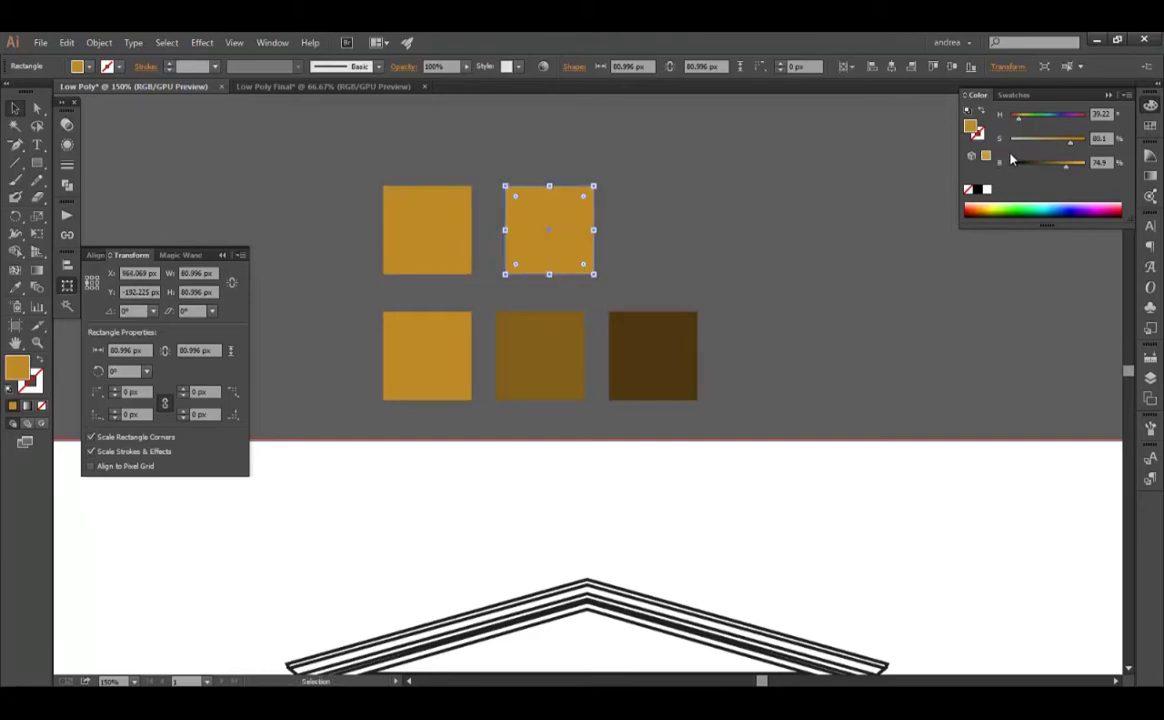
pyautogui.moveTo(561, 245); pyautogui.dragTo(554, 245)
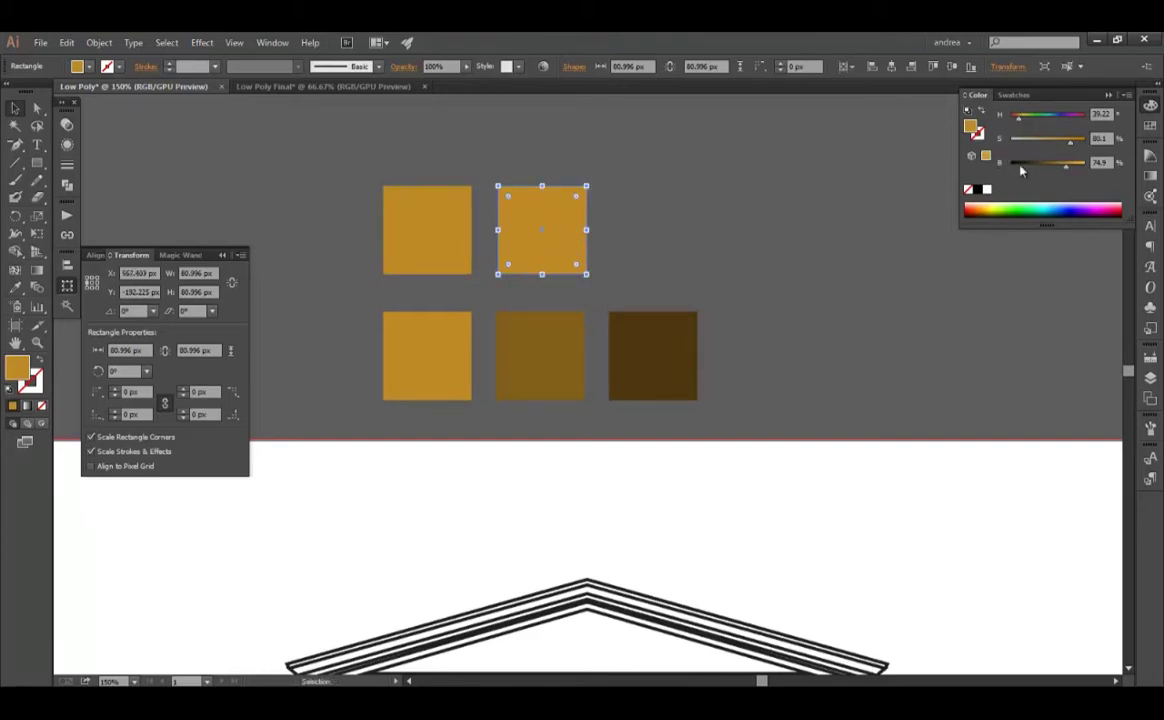
pyautogui.moveTo(1057, 173); pyautogui.dragTo(1051, 171)
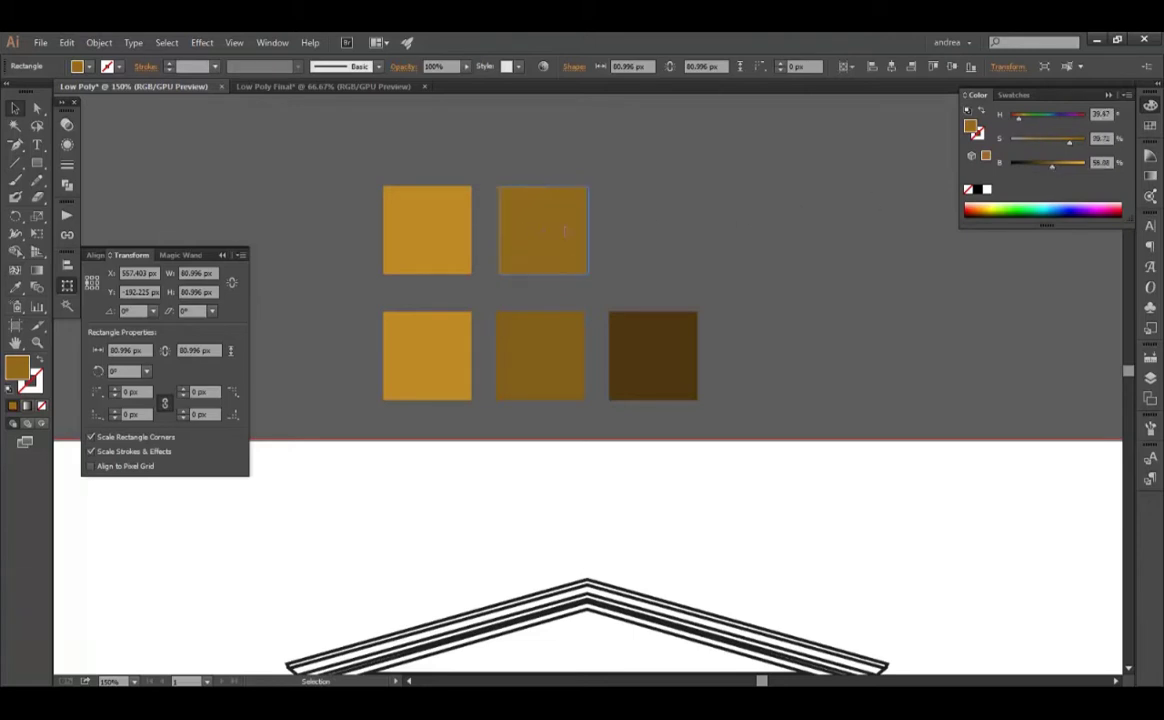
pyautogui.moveTo(532, 228); pyautogui.dragTo(642, 228)
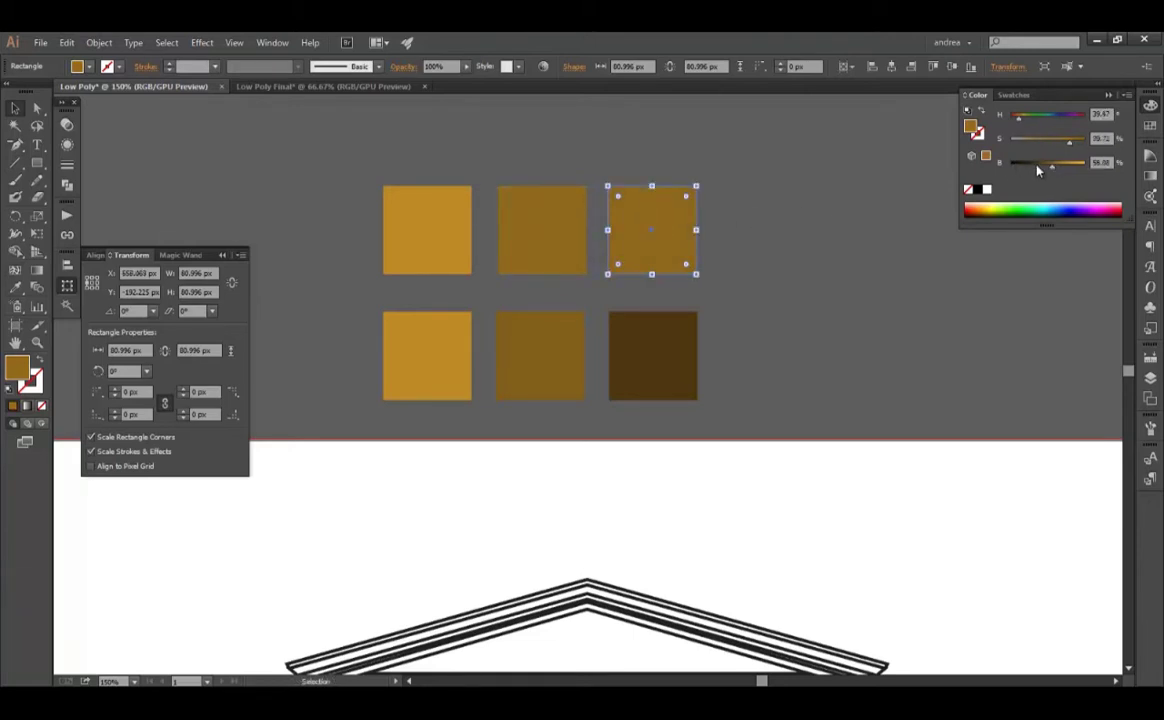
pyautogui.moveTo(1038, 171); pyautogui.dragTo(1031, 174)
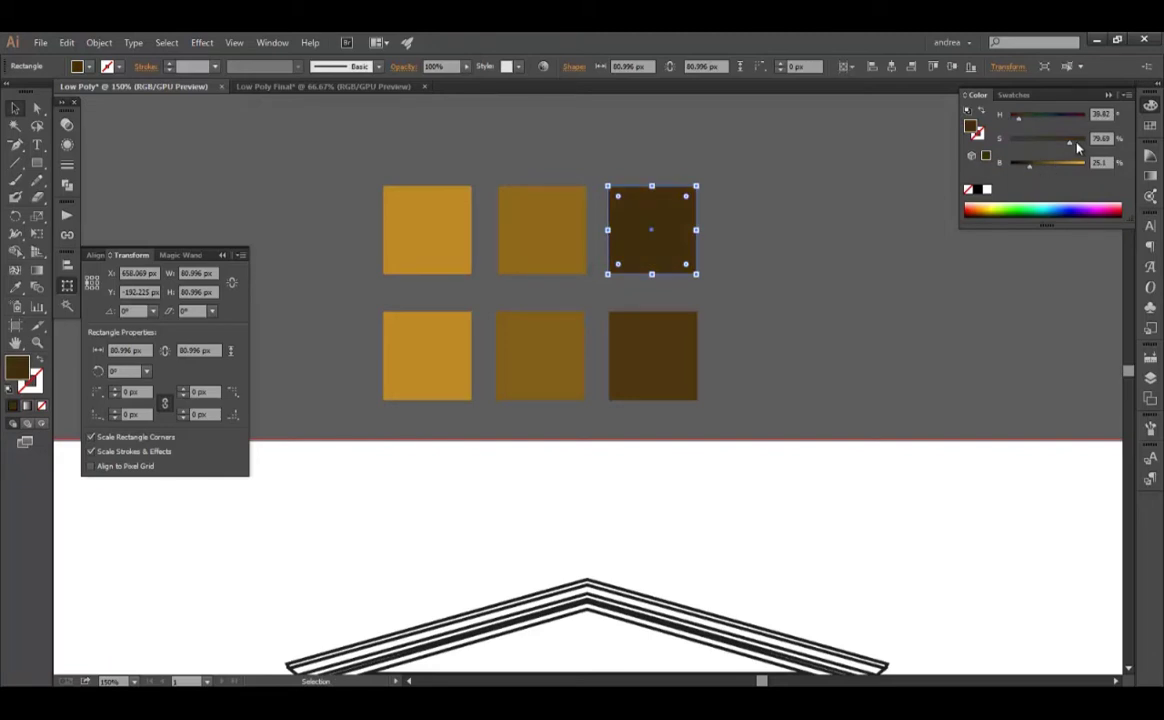
pyautogui.moveTo(1068, 143); pyautogui.dragTo(1072, 143)
pyautogui.moveTo(1021, 124); pyautogui.dragTo(1023, 124)
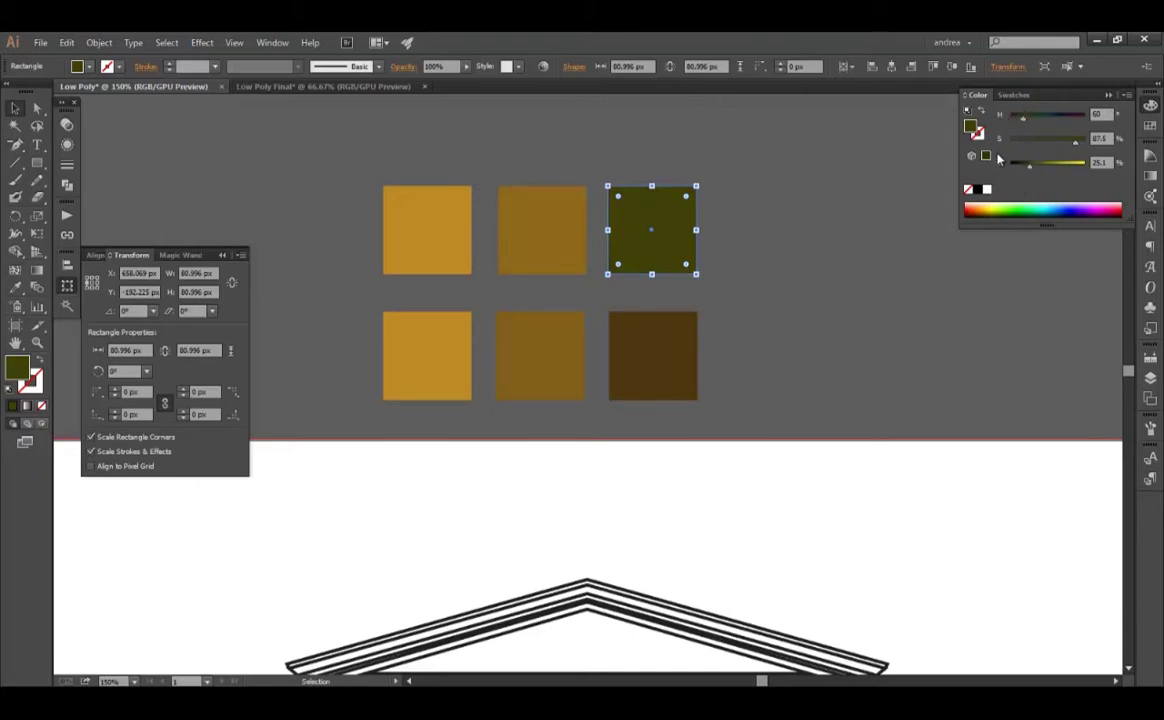
# Compare the test squares with the lower swatches, then delete the three test squares
pyautogui.click(694, 318)
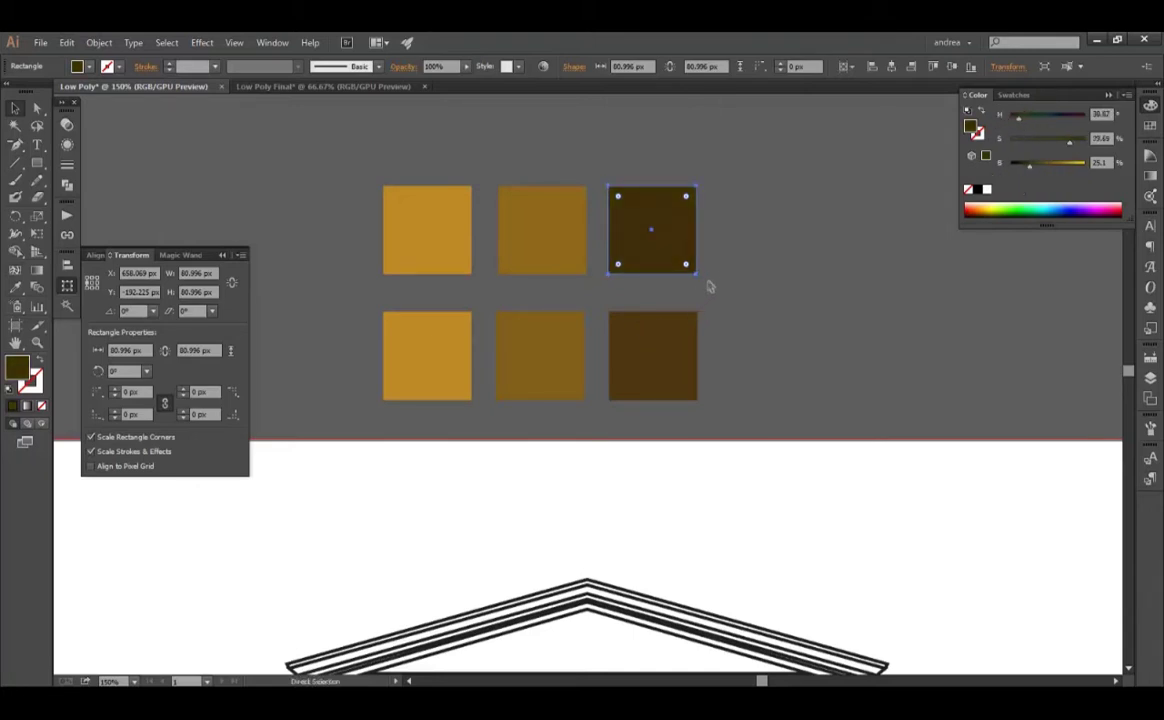
pyautogui.click(685, 330)
pyautogui.click(672, 230)
pyautogui.click(675, 346)
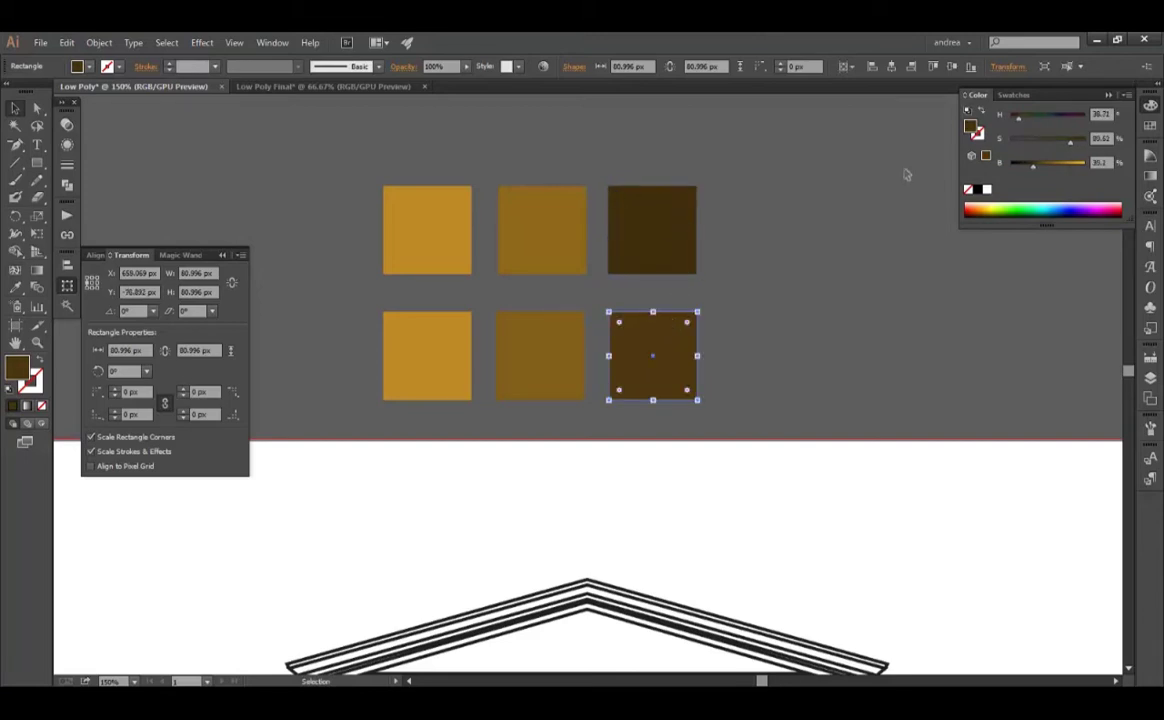
pyautogui.click(651, 255)
pyautogui.click(600, 340)
pyautogui.click(647, 239)
pyautogui.moveTo(361, 281); pyautogui.dragTo(720, 200)
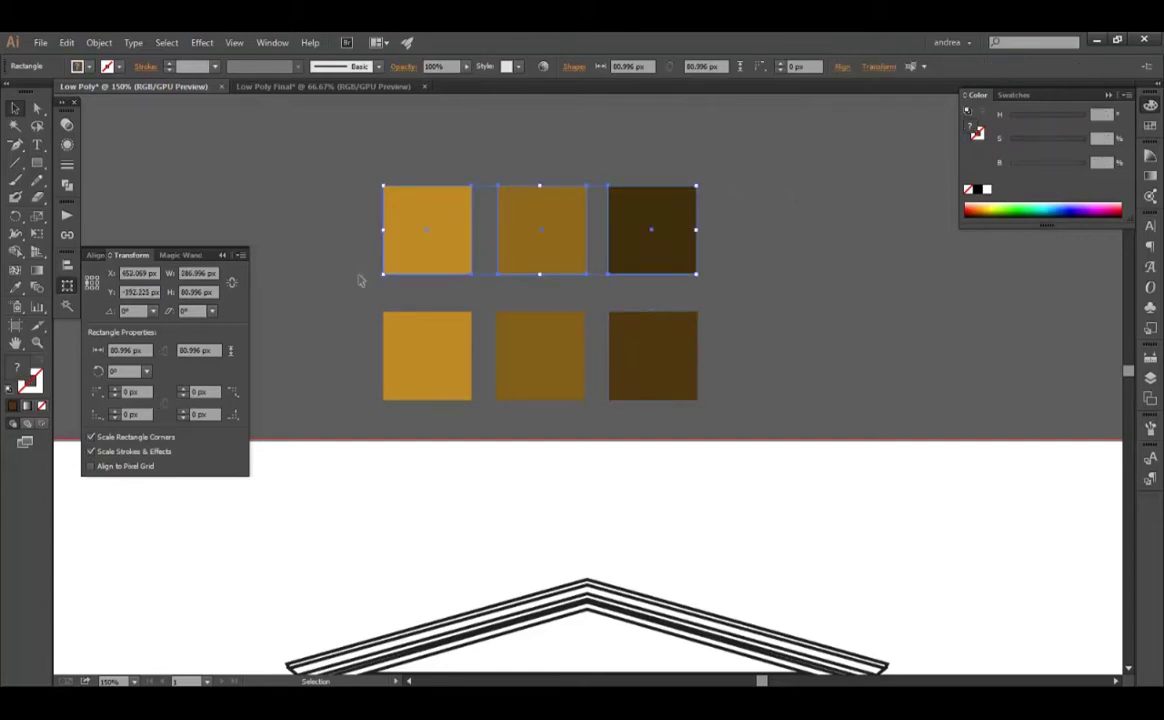
pyautogui.press('Delete')
pyautogui.click(428, 322)
pyautogui.click(540, 340)
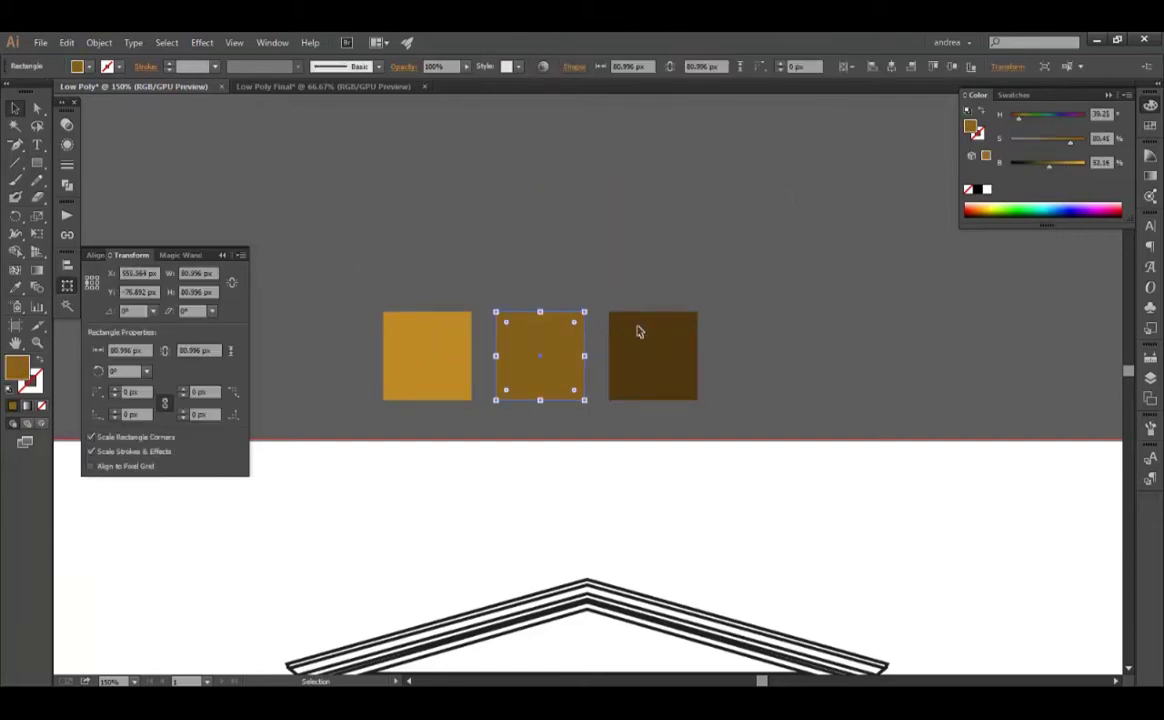
# Marquee-select the whole temple line drawing and convert it via Object > Live Paint > Make
pyautogui.click(447, 361)
pyautogui.scroll(-2, 517, 331)
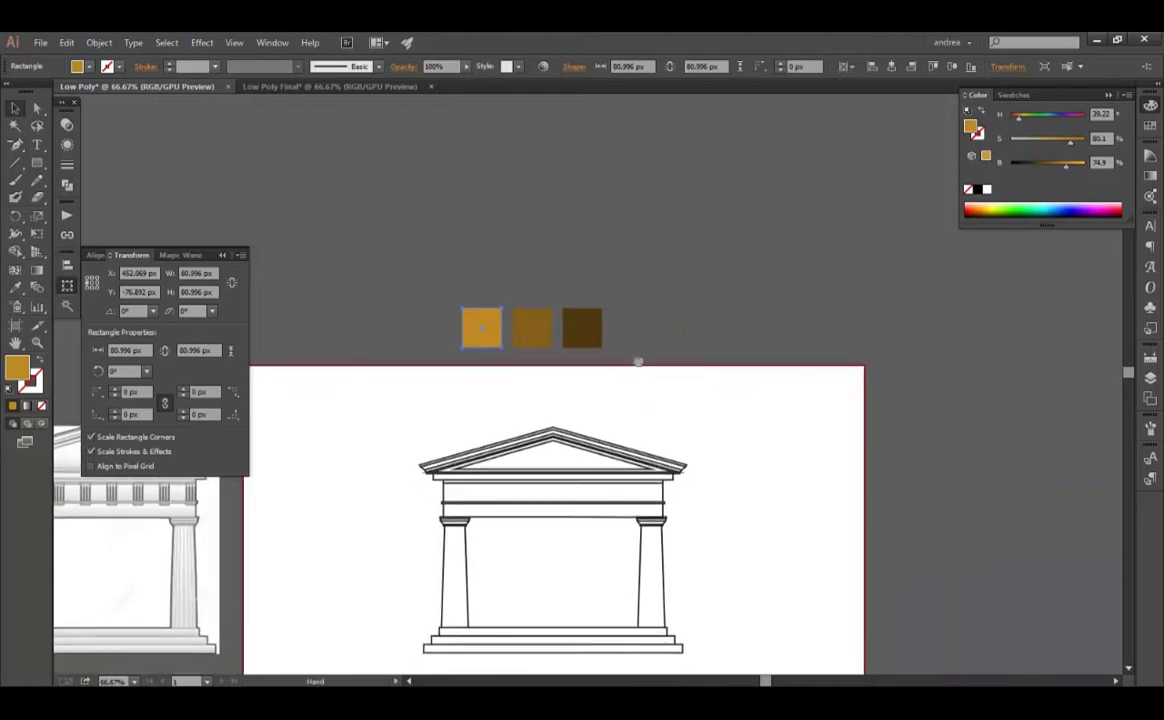
pyautogui.scroll(-3, 624, 369)
pyautogui.scroll(1, 531, 376)
pyautogui.moveTo(792, 226); pyautogui.dragTo(501, 577)
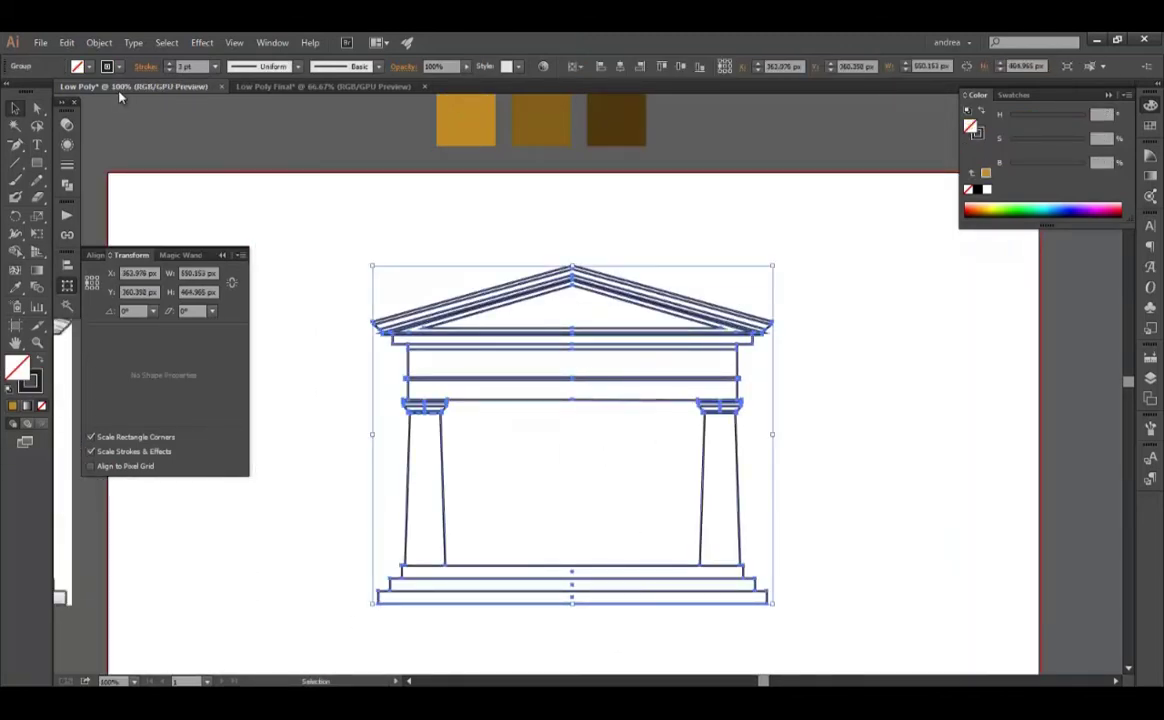
pyautogui.click(101, 44)
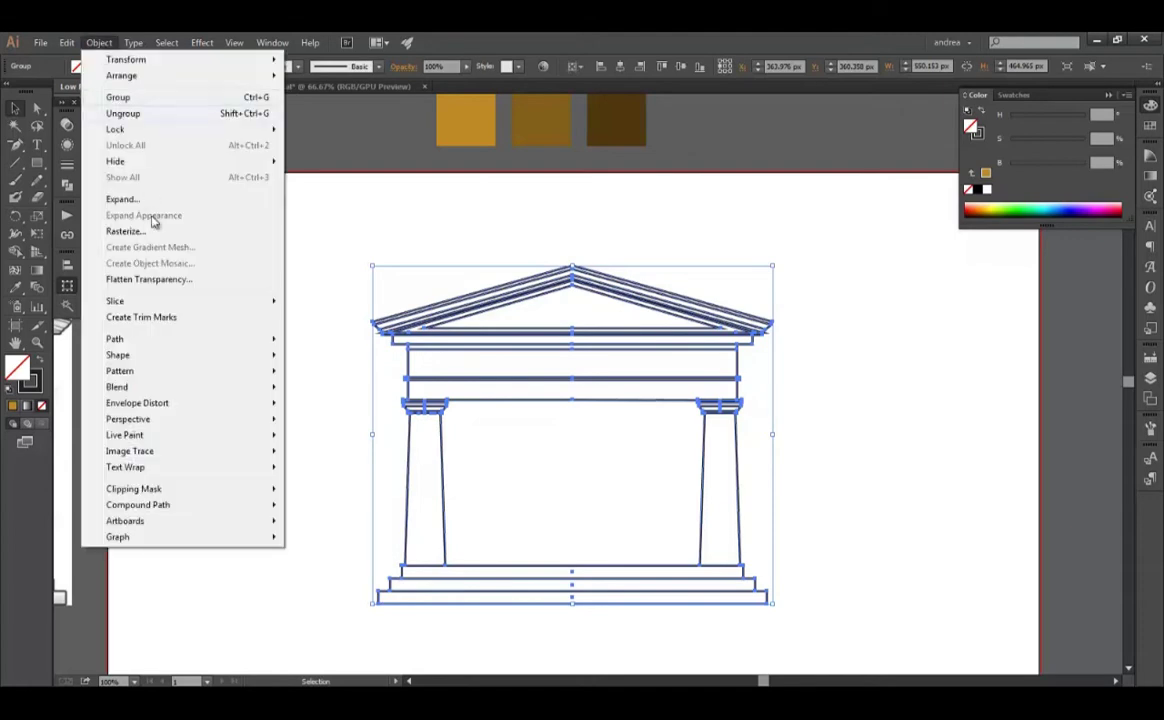
pyautogui.moveTo(125, 435)
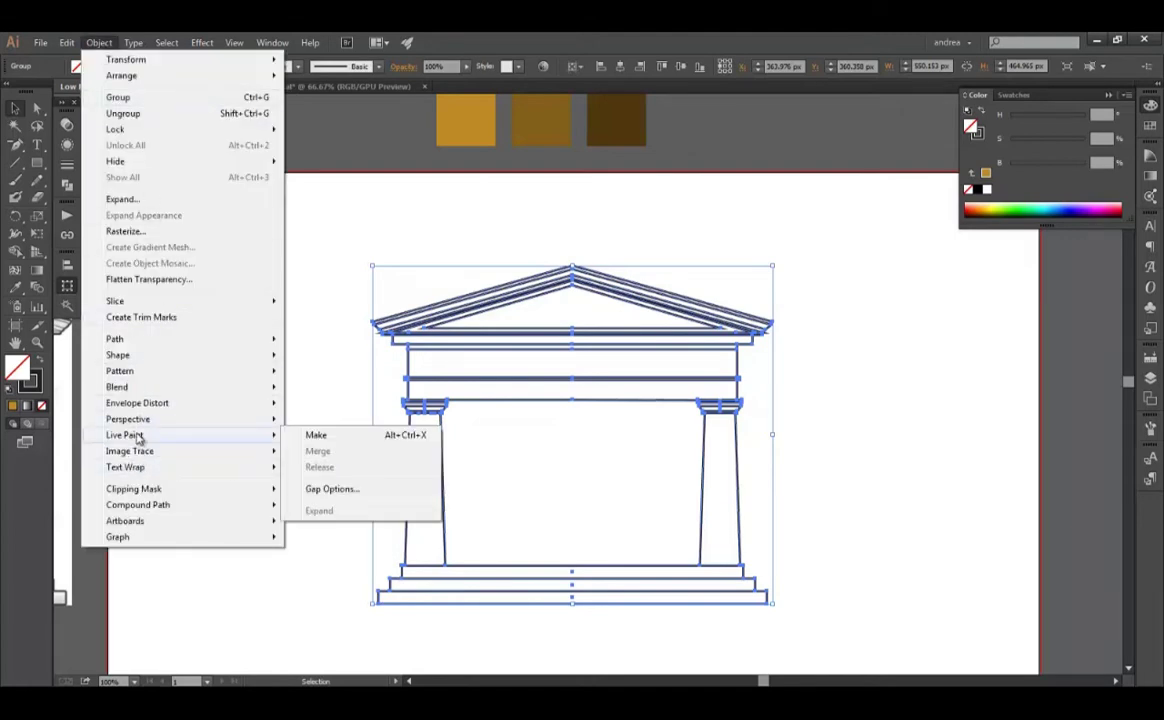
pyautogui.click(340, 438)
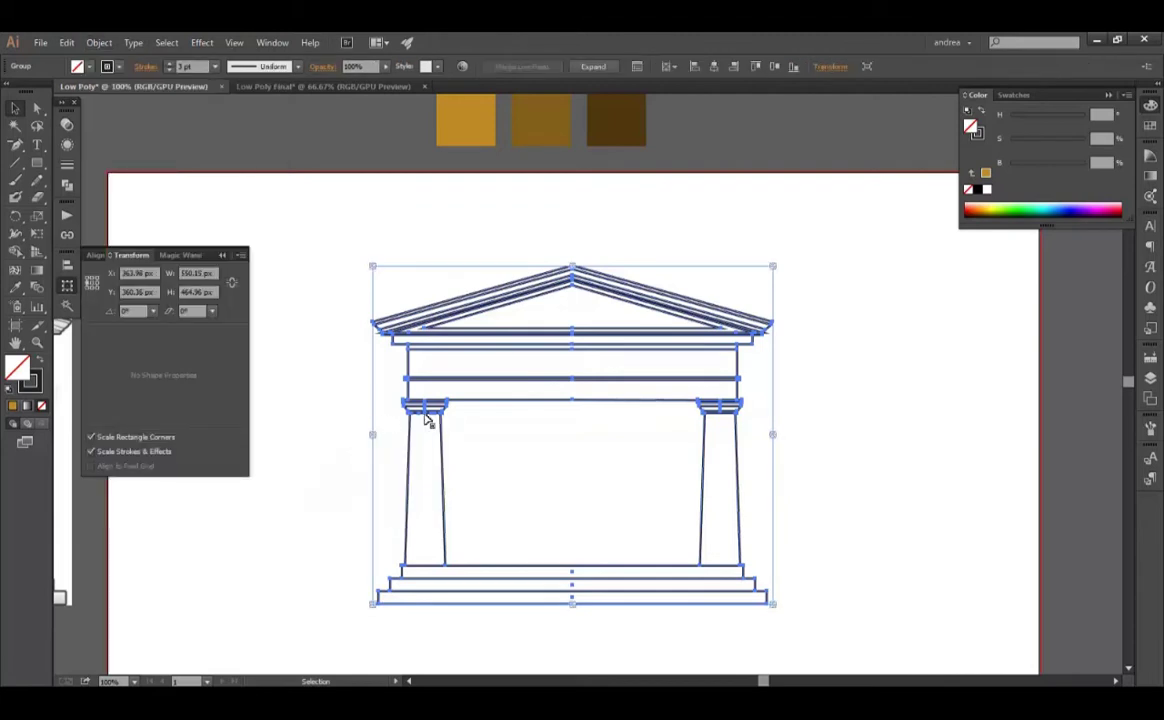
pyautogui.click(304, 388)
# Paint the architrave, both columns, base step and pediment triangle dark brown with Live Paint Bucket
pyautogui.press('k')
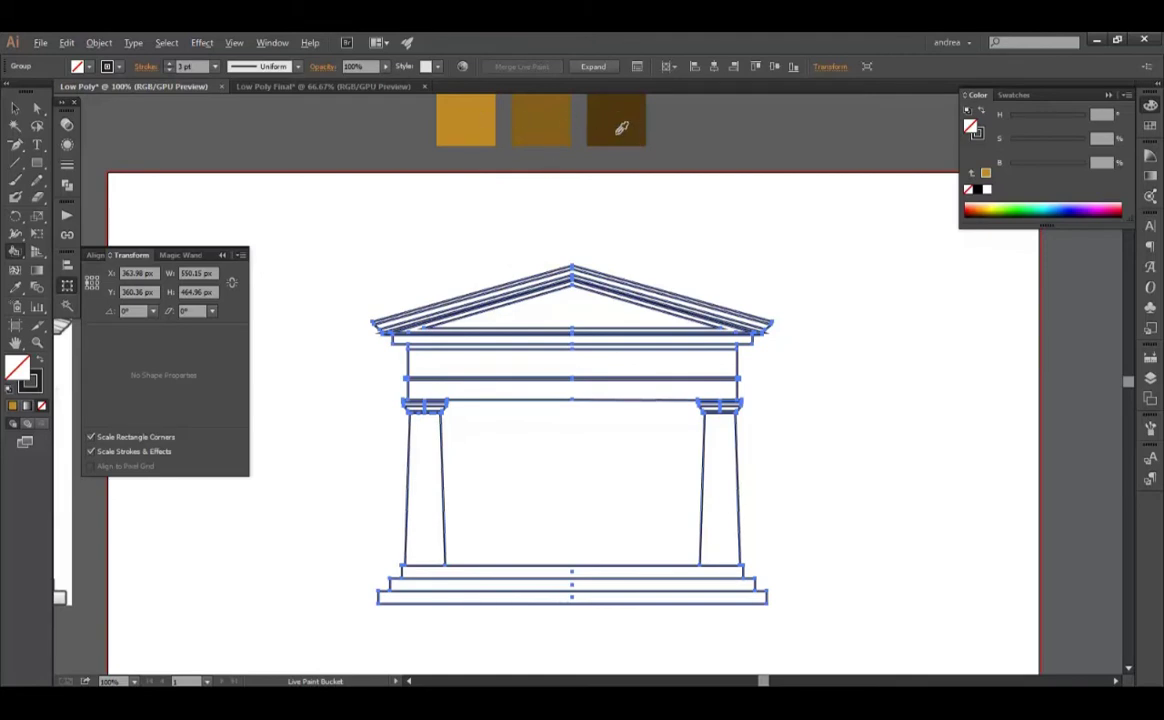
pyautogui.click(621, 127)
pyautogui.click(572, 360)
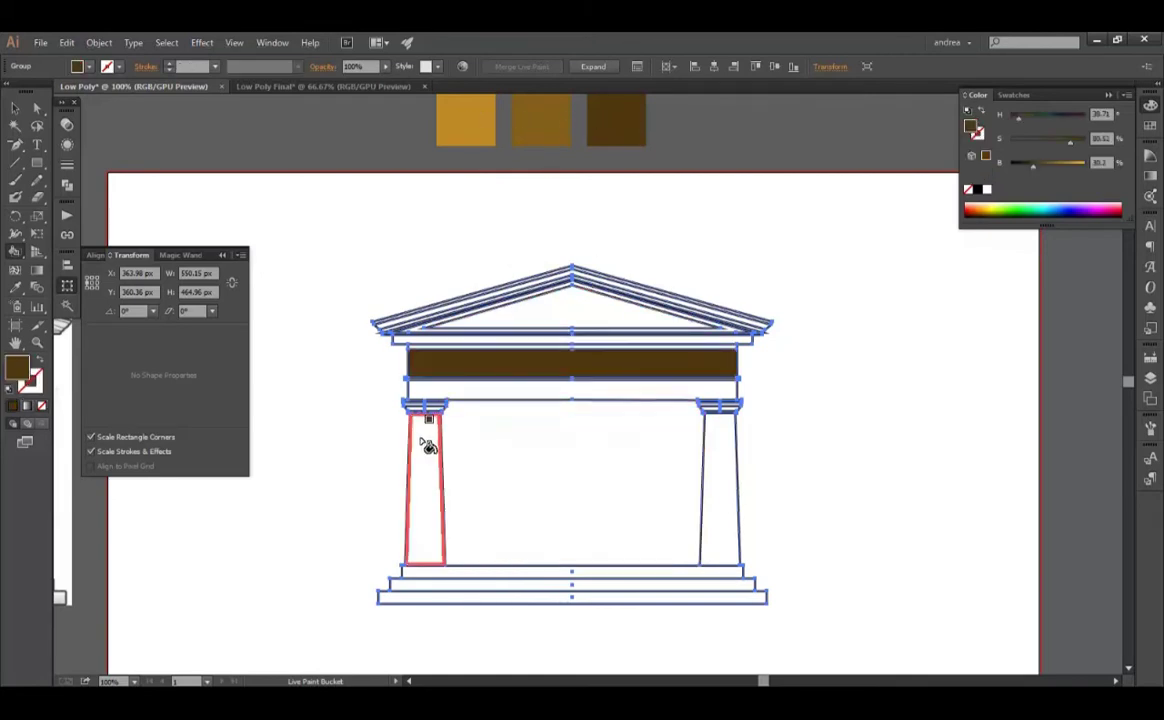
pyautogui.click(428, 445)
pyautogui.click(495, 583)
pyautogui.click(722, 460)
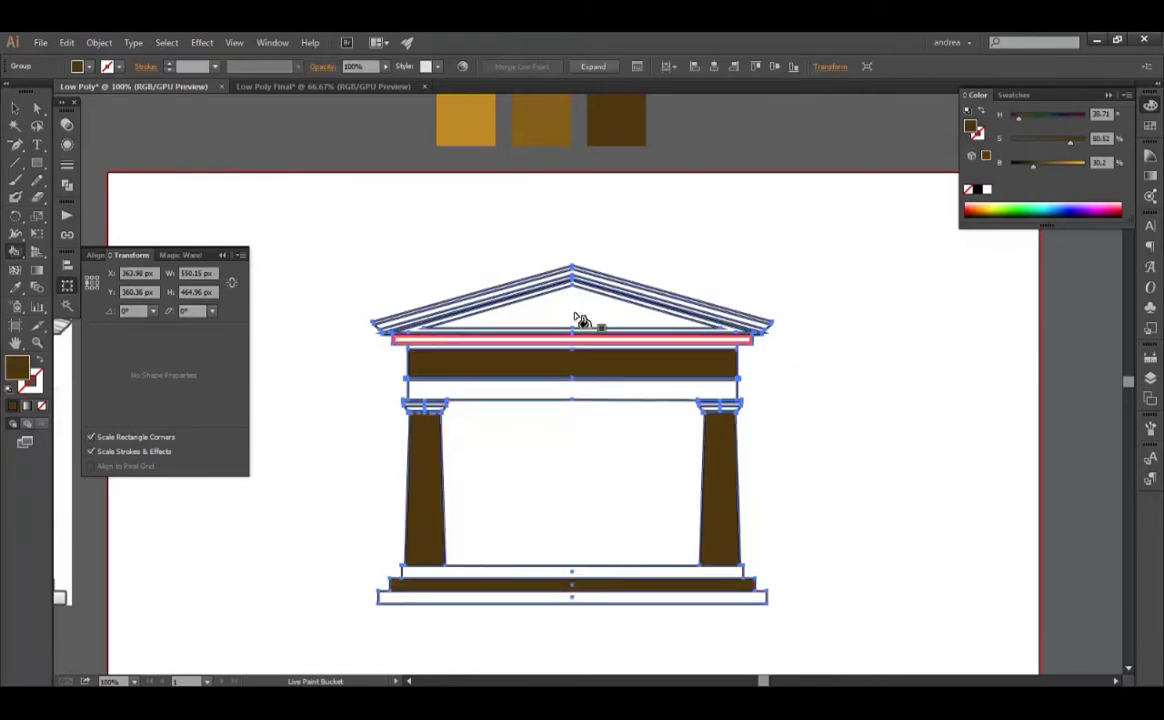
pyautogui.click(580, 305)
# Sample the golden swatch and paint the two pediment bands gold
pyautogui.scroll(1, 574, 272)
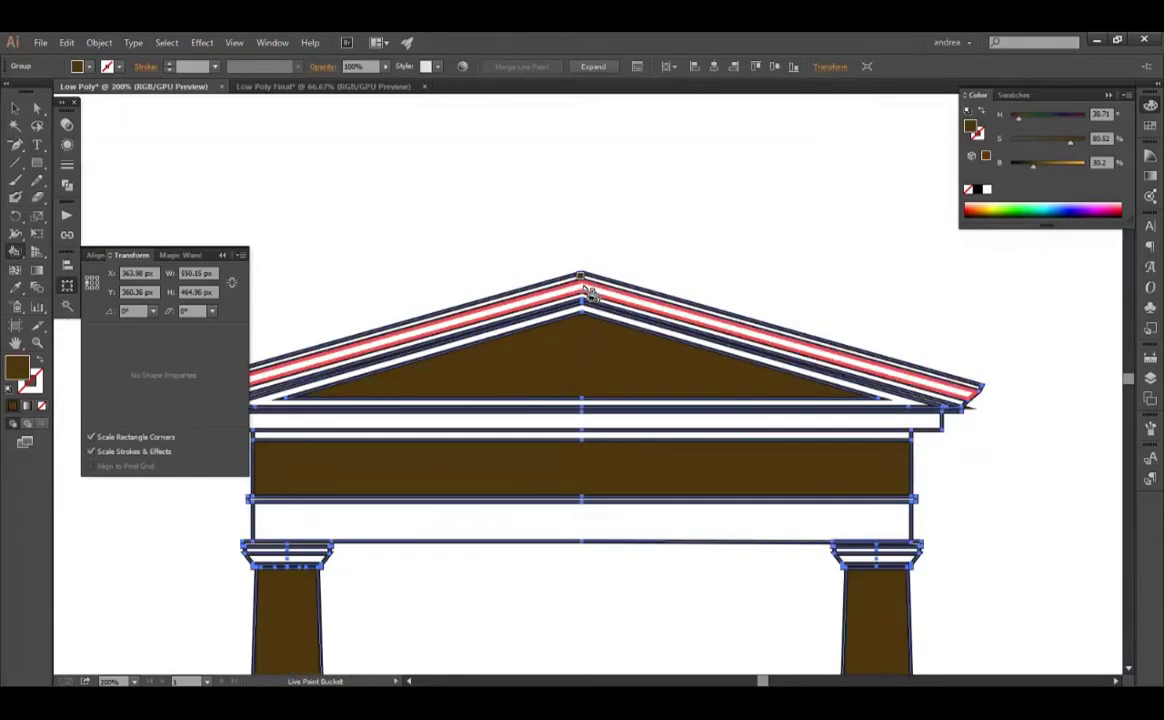
pyautogui.scroll(-1, 641, 275)
pyautogui.keyDown('alt'); pyautogui.click(517, 177); pyautogui.keyUp('alt')
pyautogui.scroll(3, 548, 322)
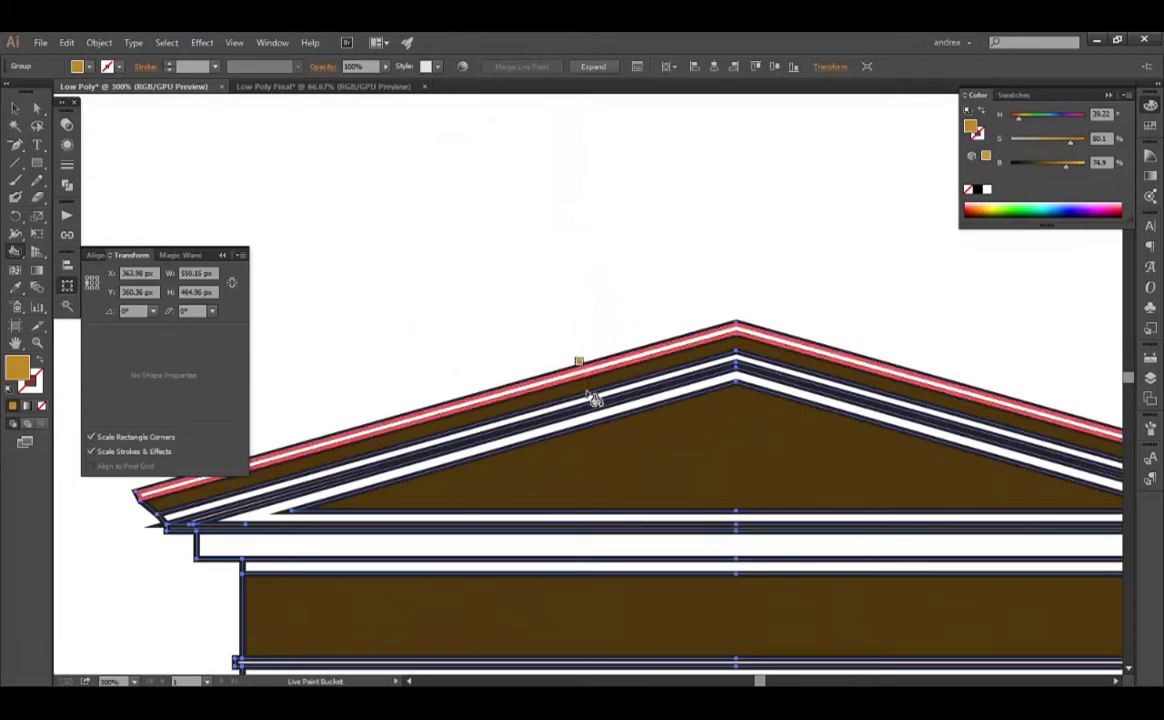
pyautogui.click(598, 405)
pyautogui.click(600, 412)
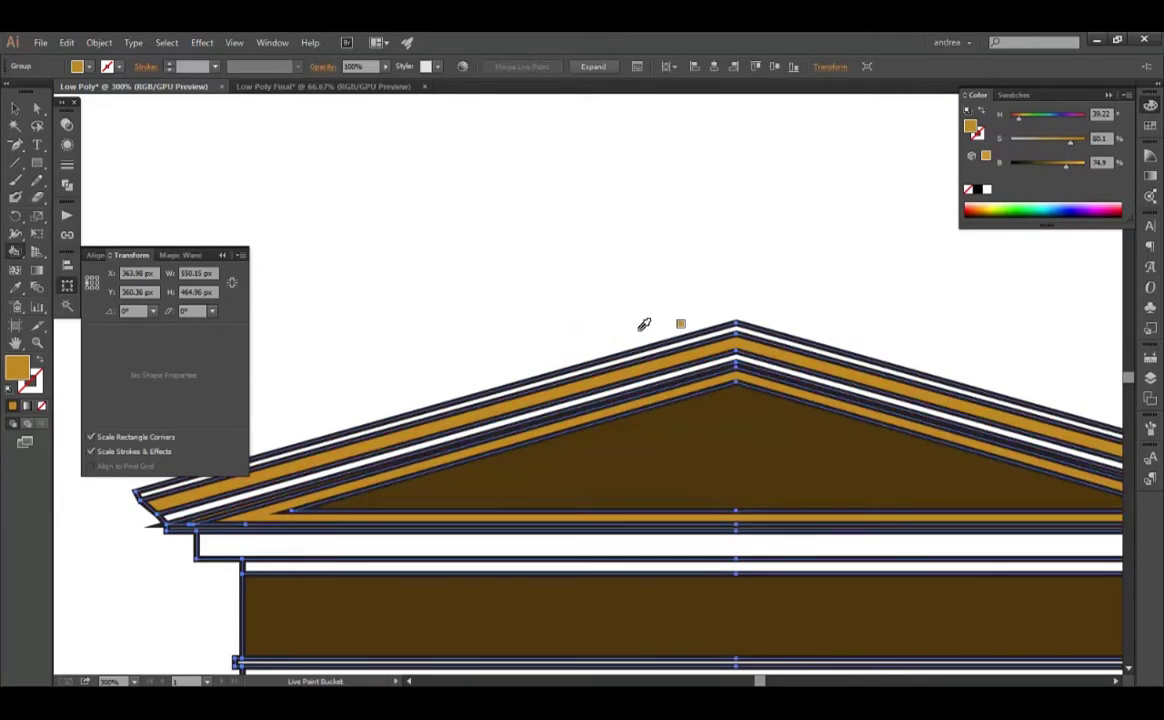
# Move the golden reference temple beside the brown Live Paint temple
pyautogui.scroll(-2, 640, 330)
pyautogui.scroll(-2, 613, 340)
pyautogui.moveTo(832, 397); pyautogui.dragTo(449, 379)
pyautogui.hscroll(2, 668, 364)
pyautogui.scroll(-2, 668, 364)
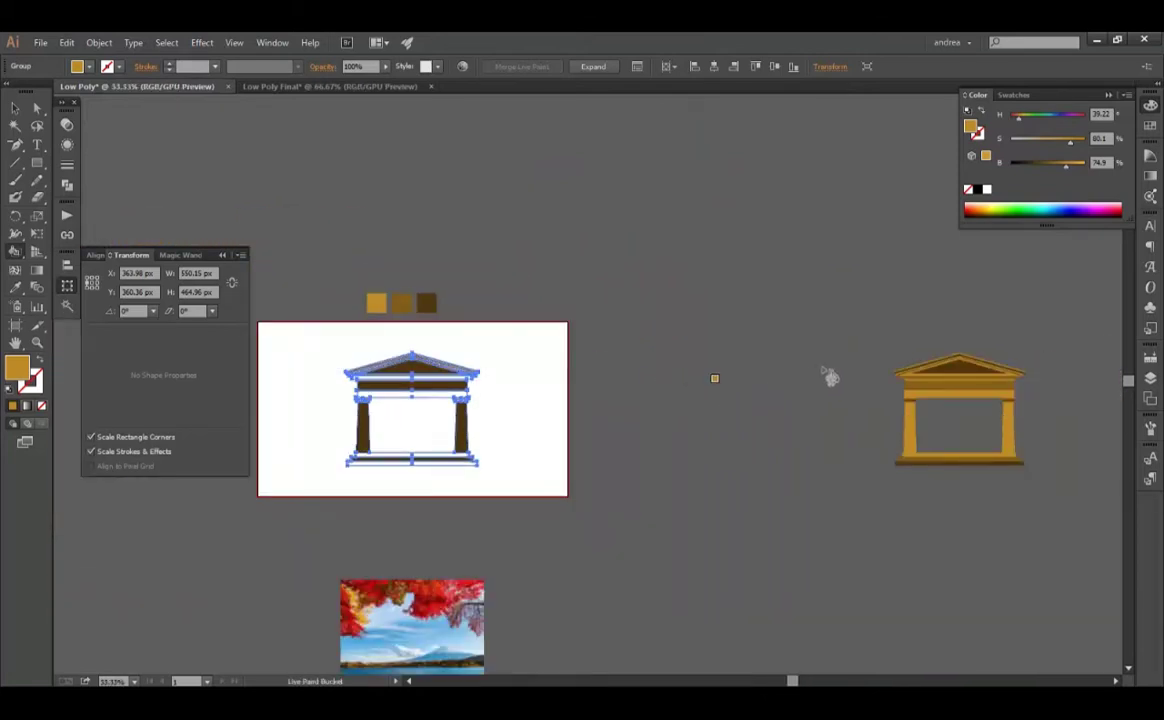
pyautogui.hscroll(3, 901, 364)
pyautogui.moveTo(823, 403); pyautogui.dragTo(415, 403)
pyautogui.hscroll(-2, 621, 385)
pyautogui.hscroll(-3, 509, 382)
# Paint the temple's two columns, architrave band and two base strips gold, sampled from the reference temple
pyautogui.scroll(2, 509, 382)
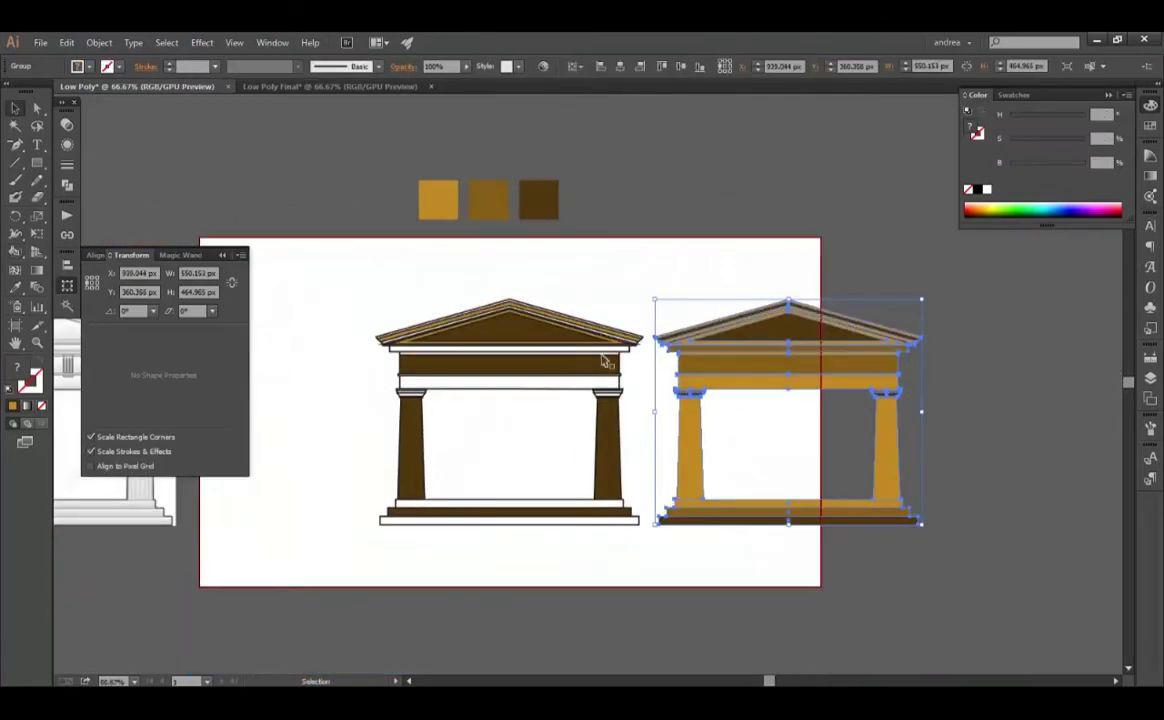
pyautogui.click(575, 336)
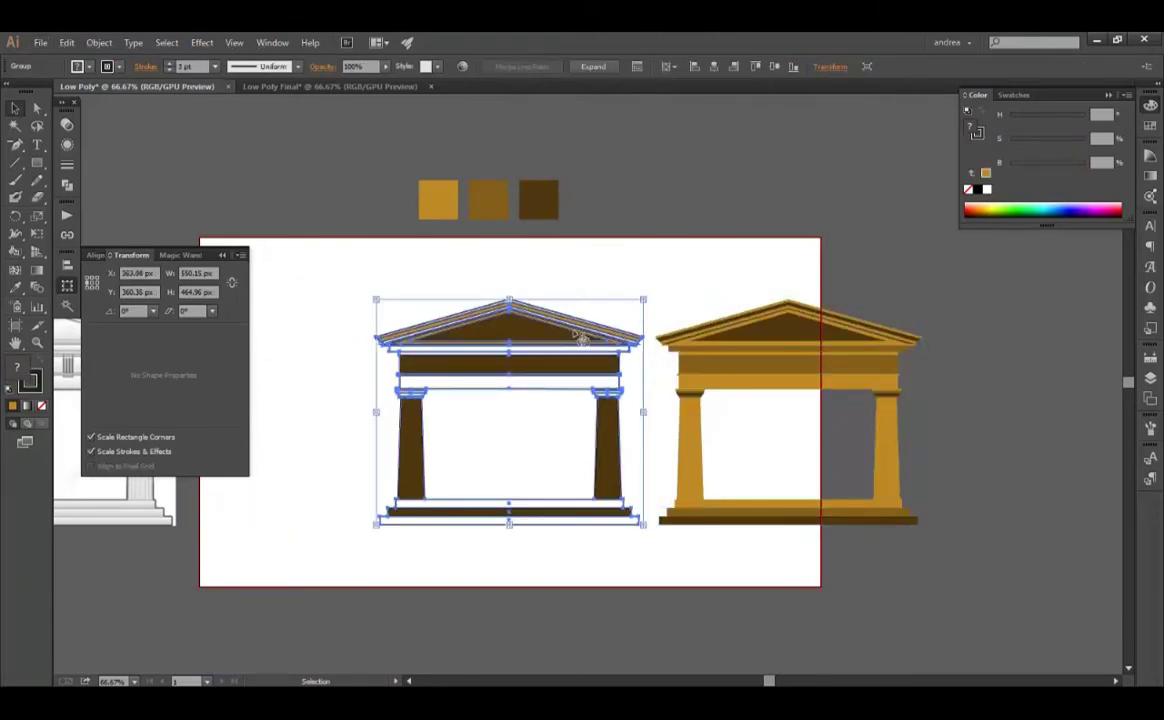
pyautogui.press('k')
pyautogui.keyDown('alt'); pyautogui.scroll(2, 597, 364); pyautogui.keyUp('alt')
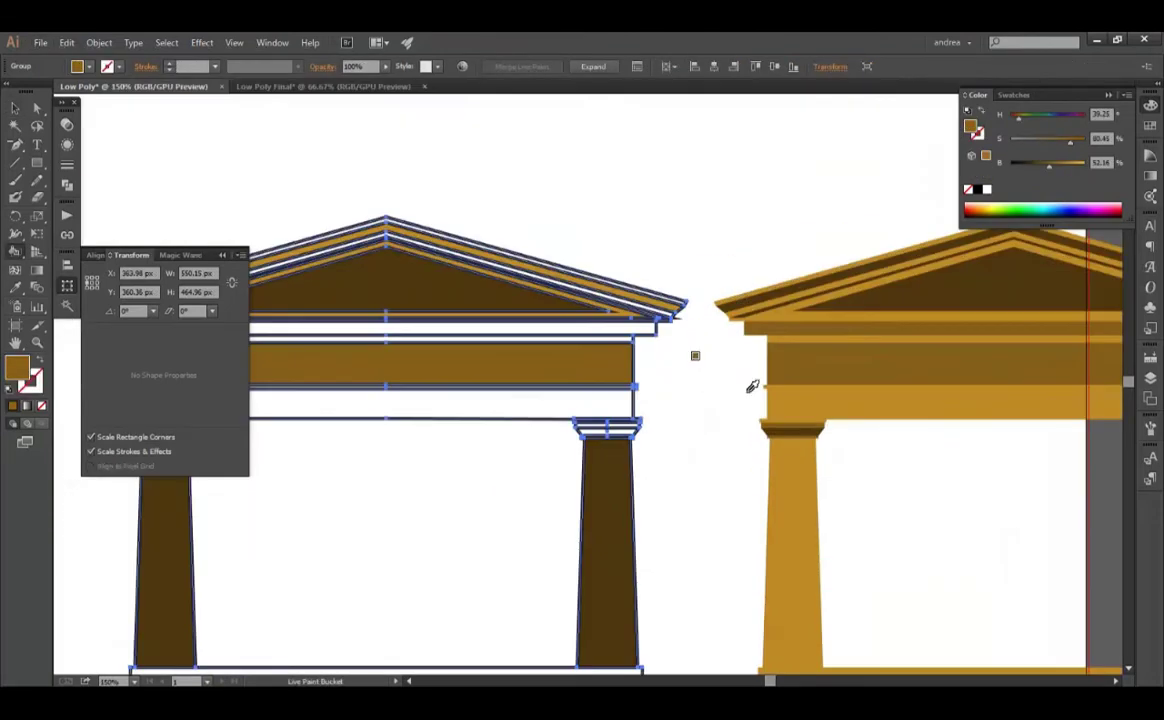
pyautogui.keyDown('alt'); pyautogui.click(752, 387); pyautogui.keyUp('alt')
pyautogui.click(605, 450)
pyautogui.hscroll(-3, 420, 410)
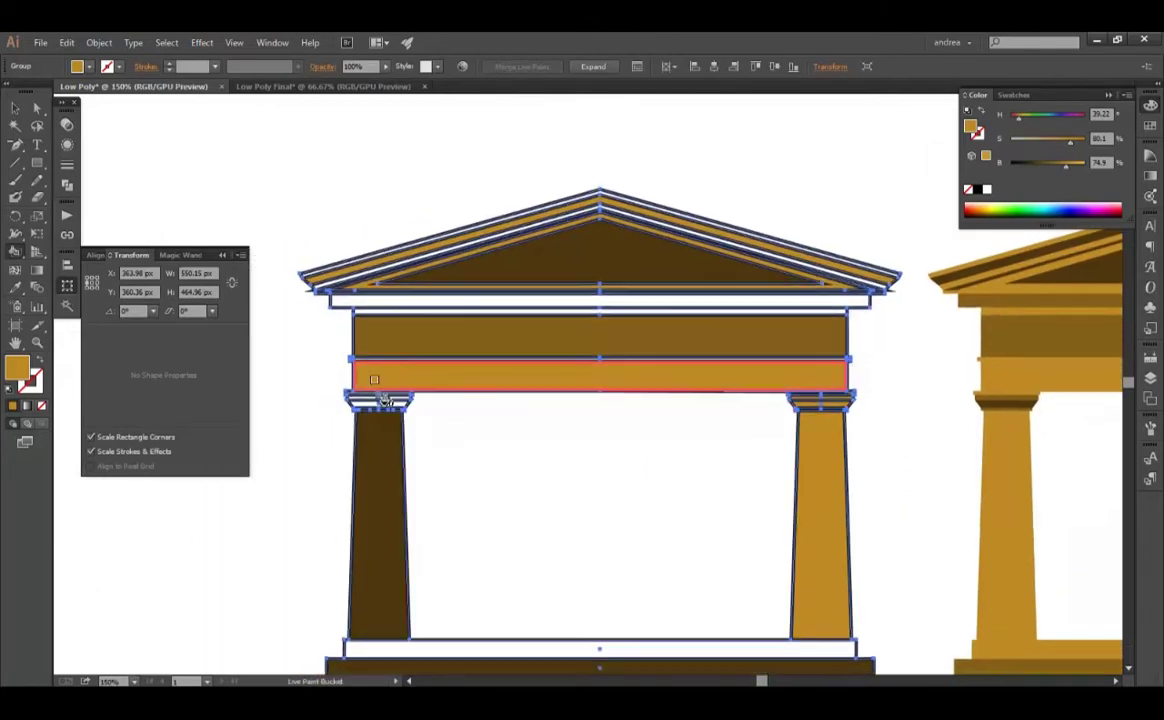
pyautogui.click(385, 440)
pyautogui.click(418, 301)
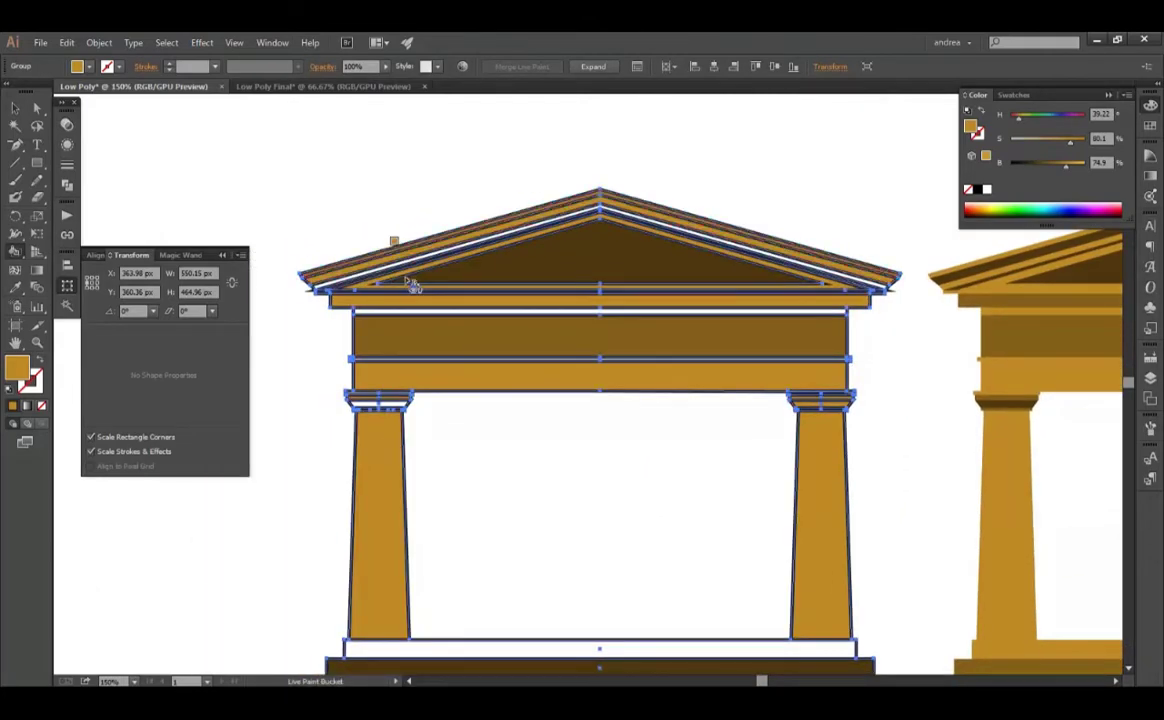
pyautogui.moveTo(506, 461); pyautogui.dragTo(496, 311)
pyautogui.click(397, 494)
pyautogui.click(397, 538)
pyautogui.scroll(-1, 527, 442)
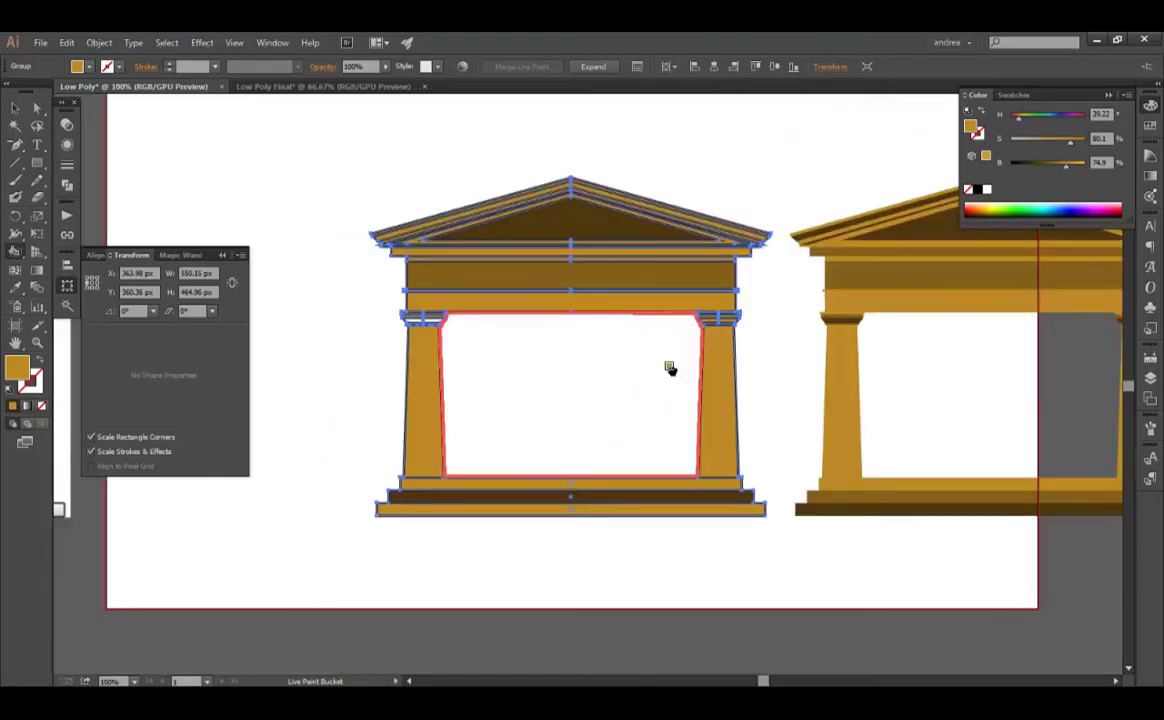
# Paint the temple's frieze band dark brown
pyautogui.press('v')
pyautogui.moveTo(670, 368); pyautogui.dragTo(565, 430)
pyautogui.click(709, 364)
pyautogui.click(504, 313)
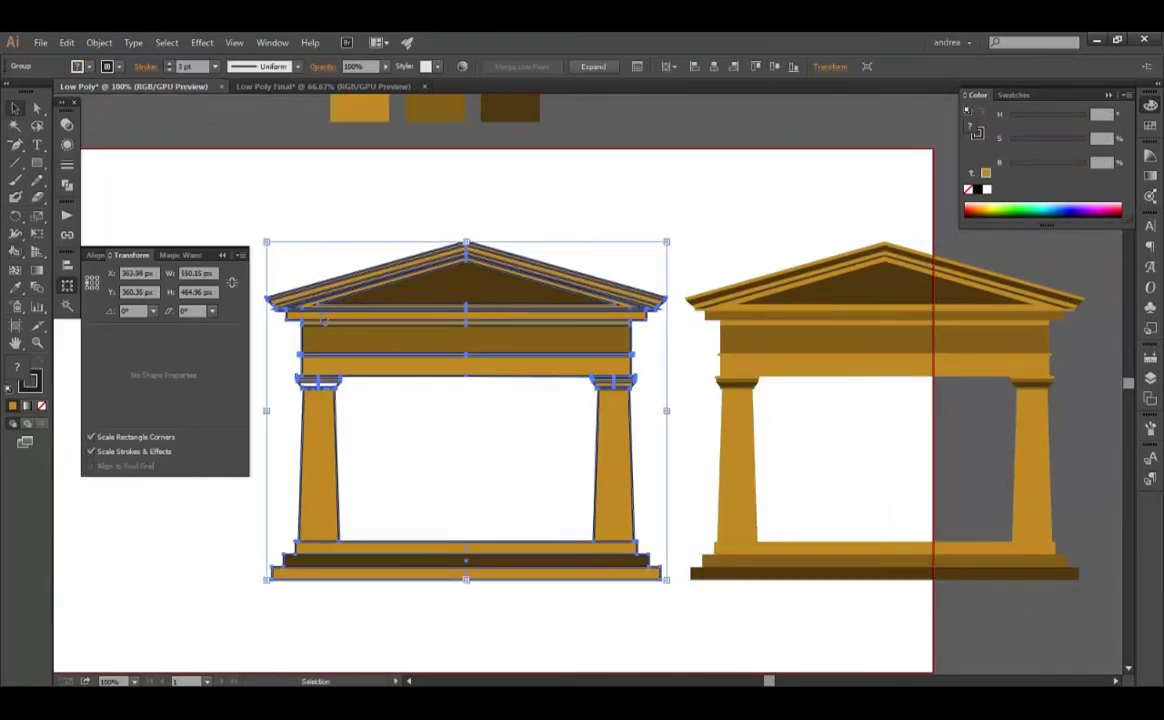
pyautogui.press('k')
pyautogui.scroll(2, 287, 385)
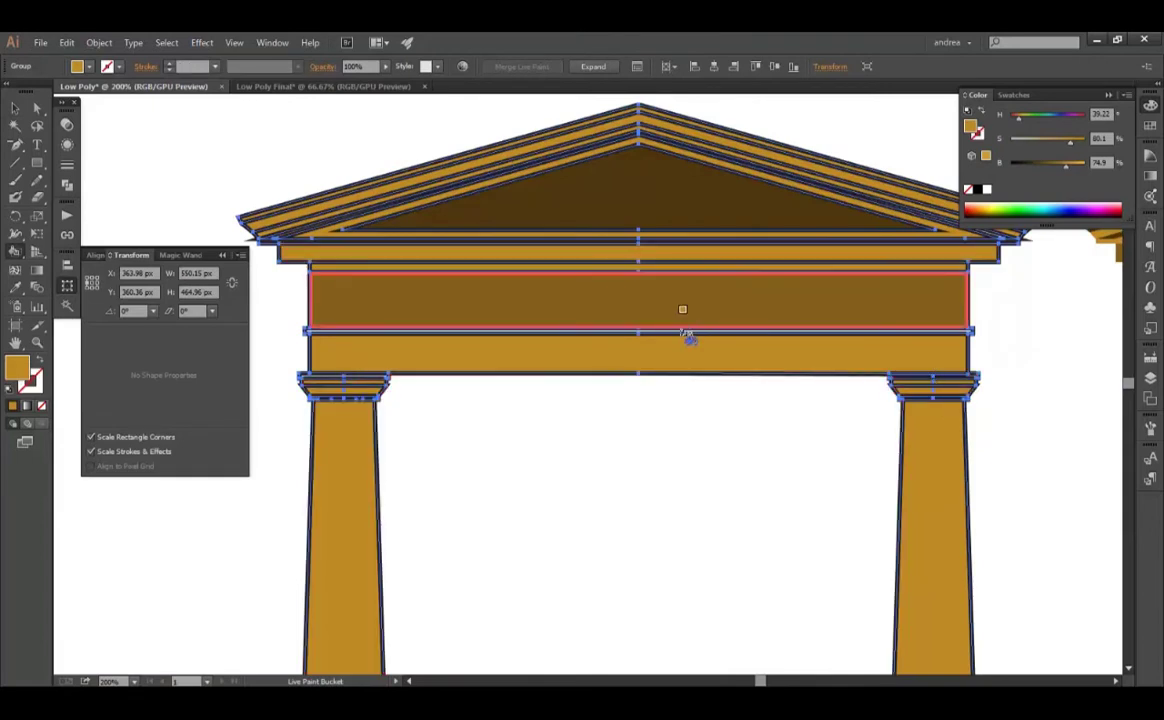
pyautogui.press('Left')
pyautogui.click(574, 278)
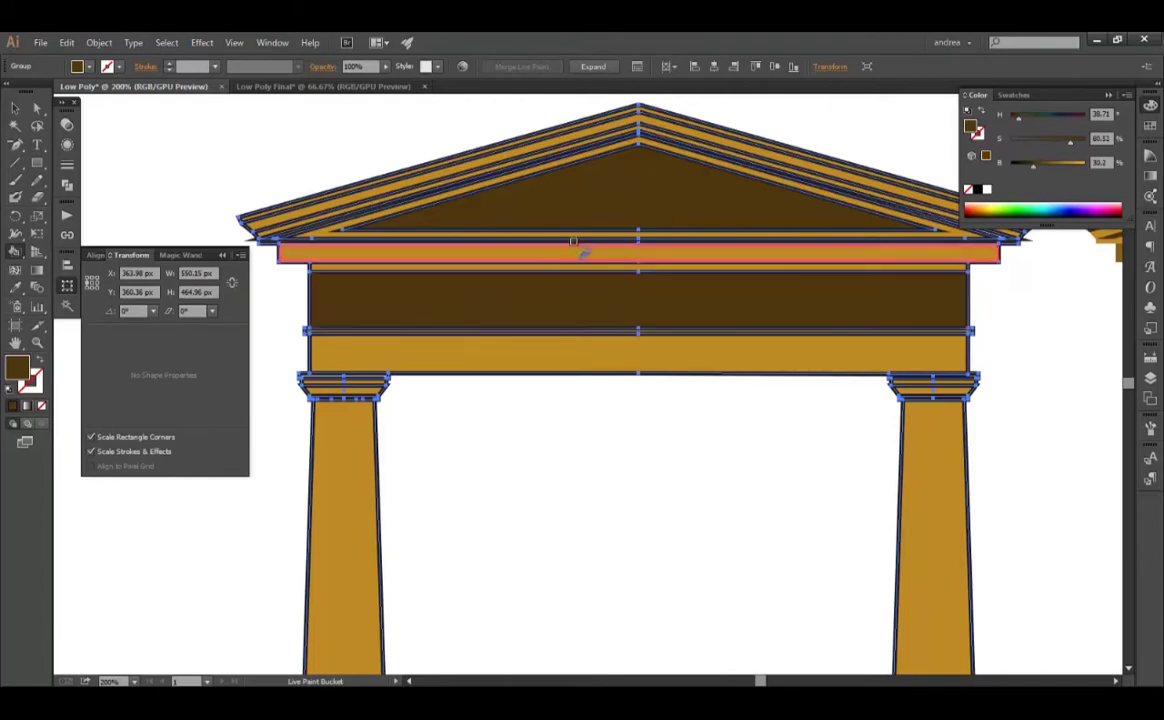
pyautogui.hotkey('ctrl', '-')
# Expand the Live Paint temple into plain filled shapes and isolate its group for editing
pyautogui.press('v')
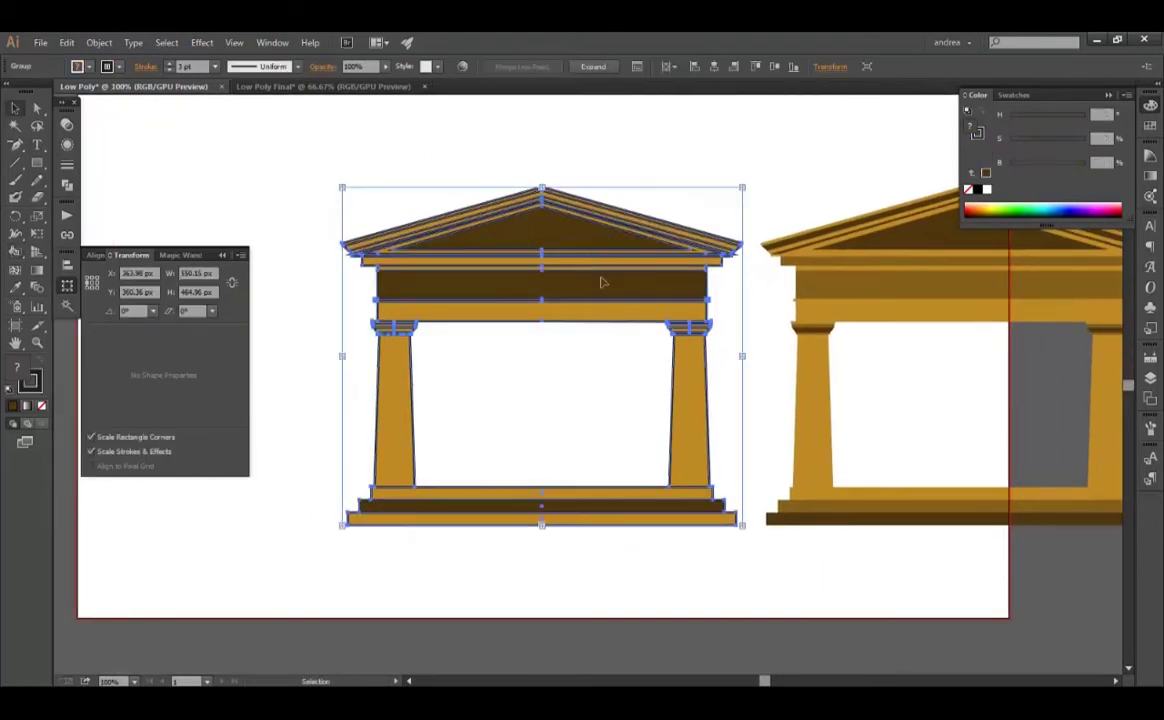
pyautogui.click(99, 42)
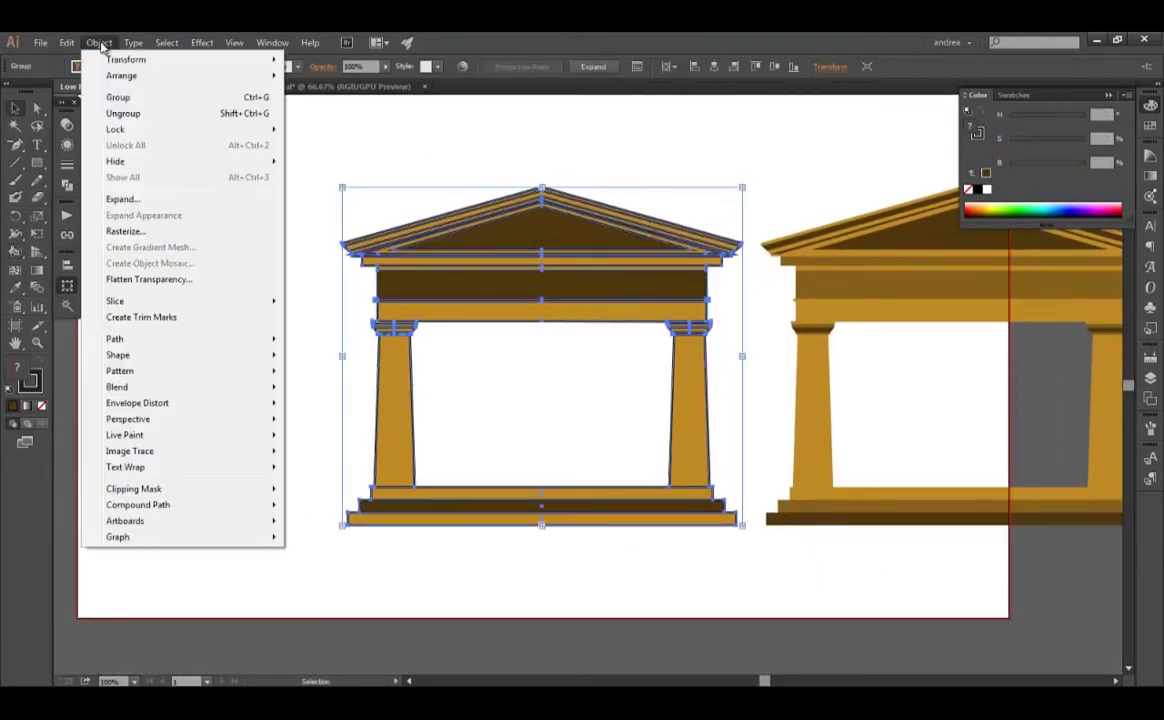
pyautogui.click(138, 203)
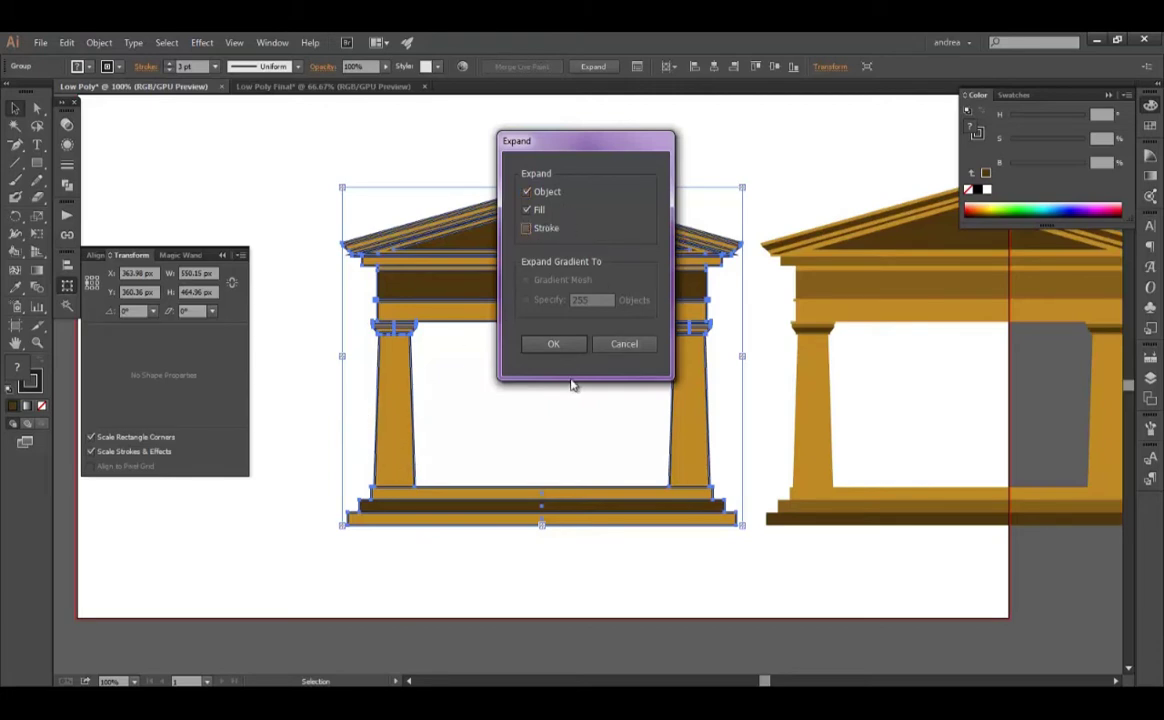
pyautogui.click(553, 343)
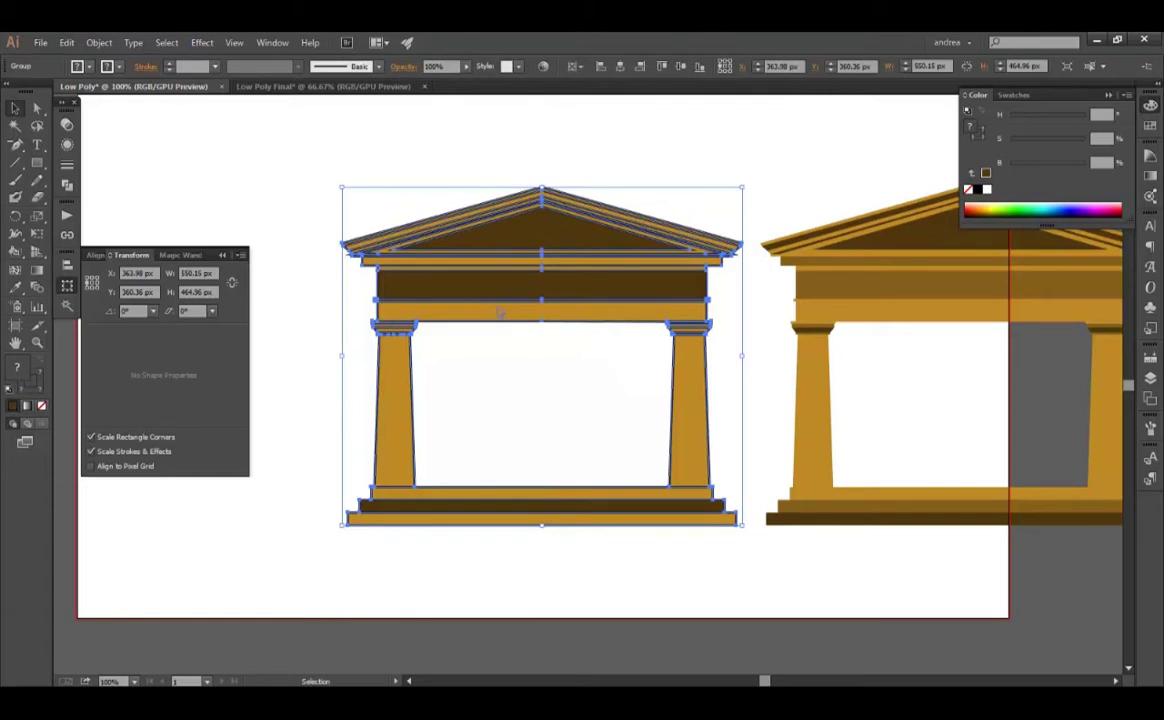
pyautogui.doubleClick(478, 316)
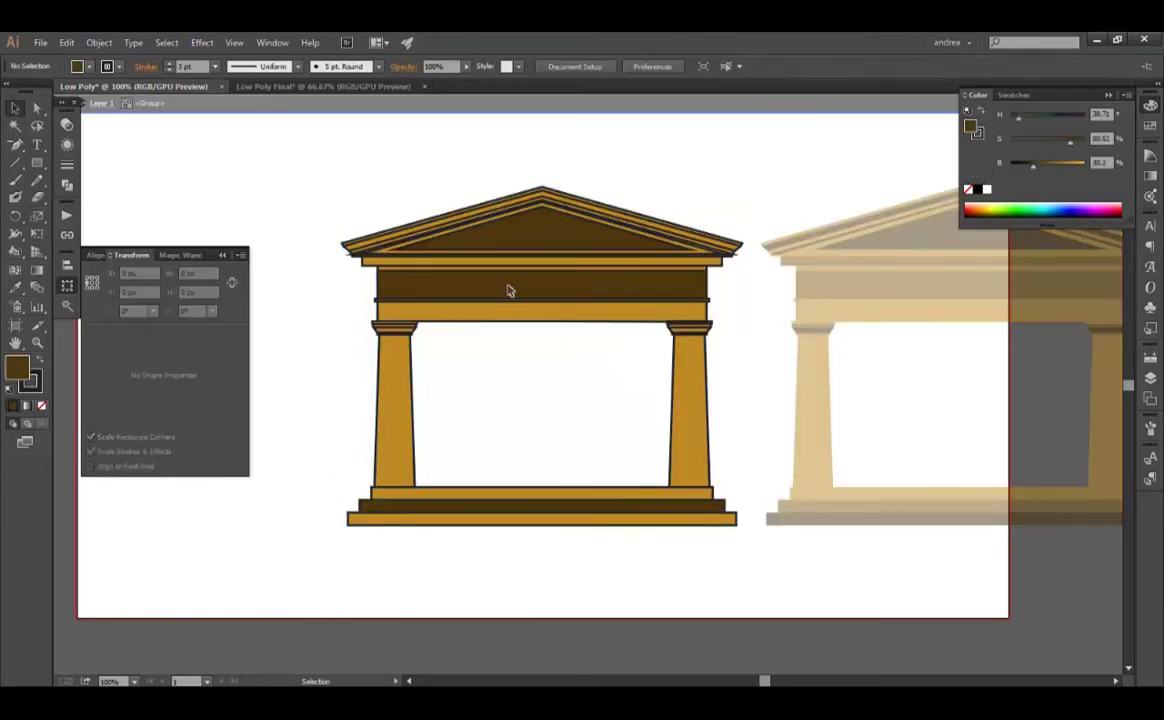
# Isolate the temple's nested group, putting the temple back after accidental moves
pyautogui.click(507, 290)
pyautogui.moveTo(507, 290); pyautogui.dragTo(434, 290)
pyautogui.hotkey('ctrl', 'z')
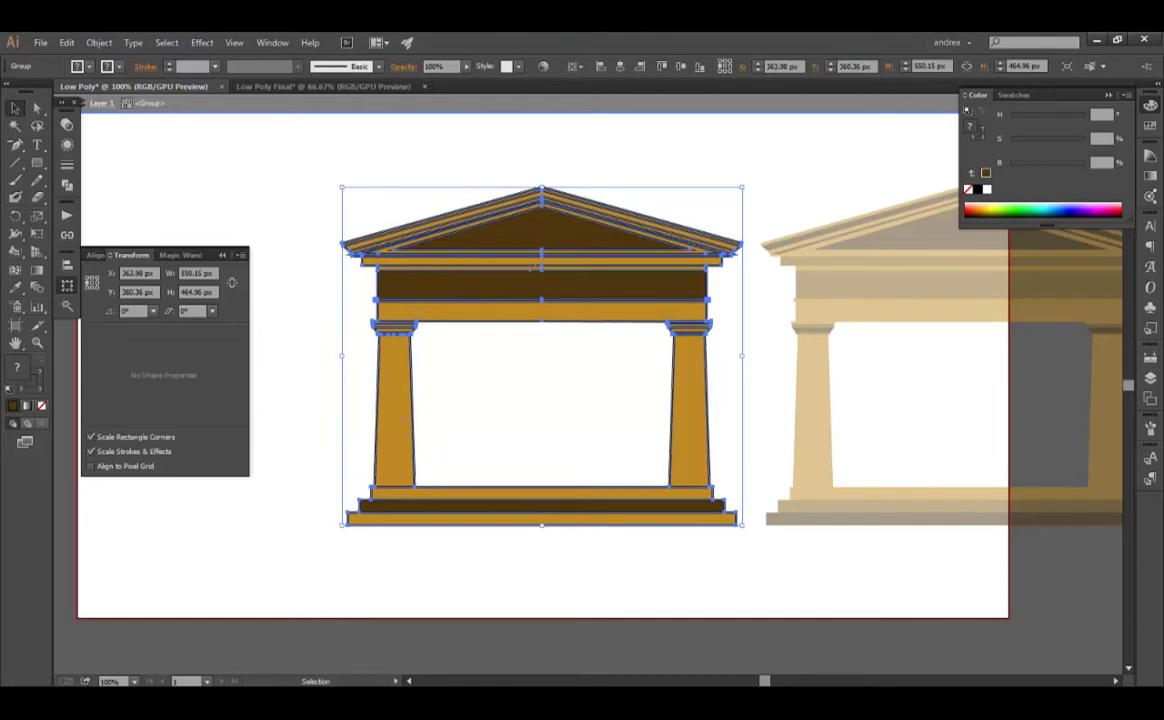
pyautogui.doubleClick(476, 292)
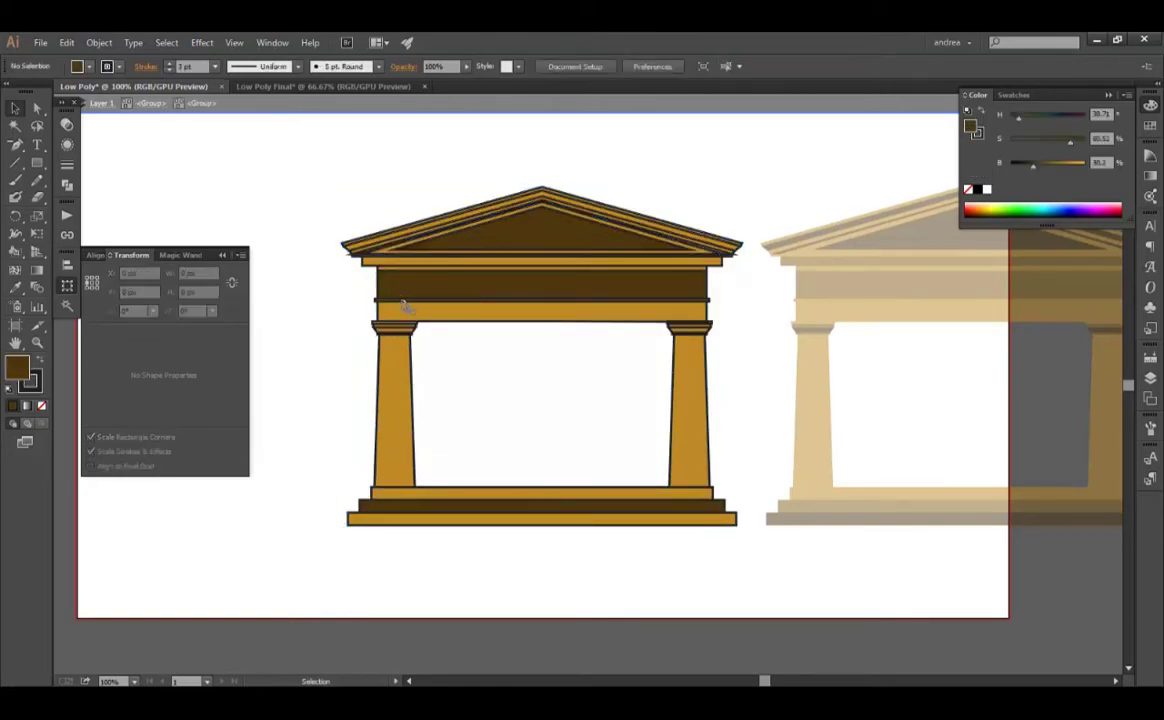
pyautogui.moveTo(468, 281); pyautogui.dragTo(461, 348)
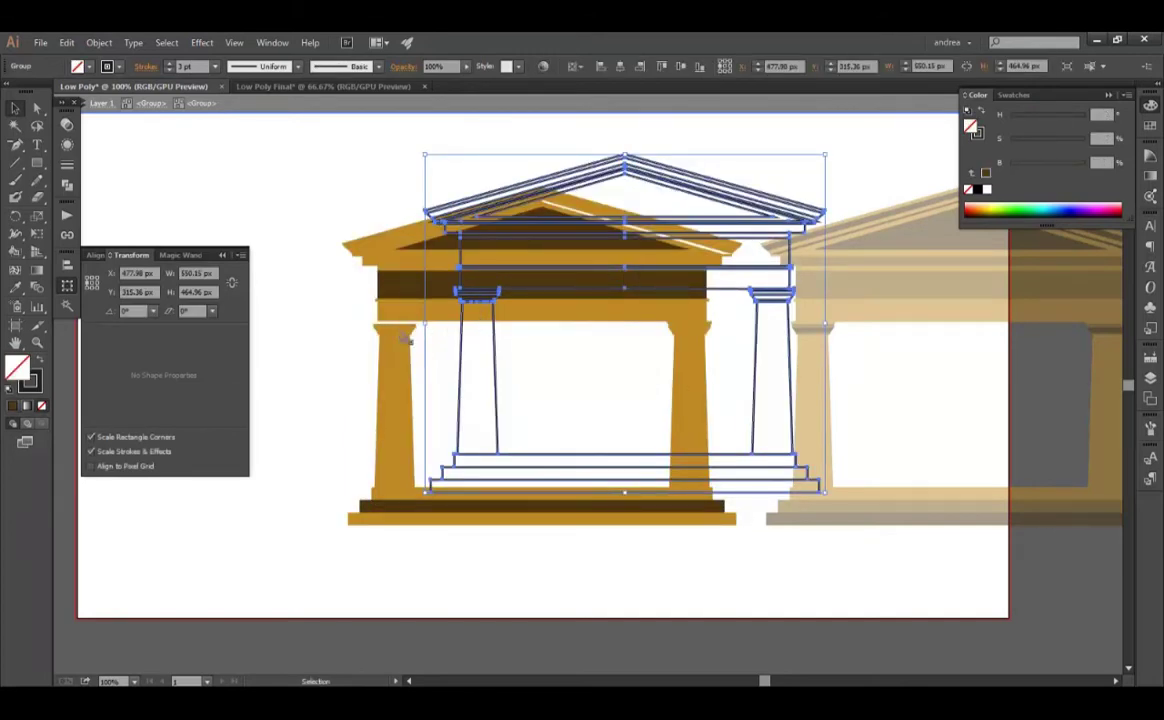
pyautogui.moveTo(450, 320); pyautogui.dragTo(370, 350)
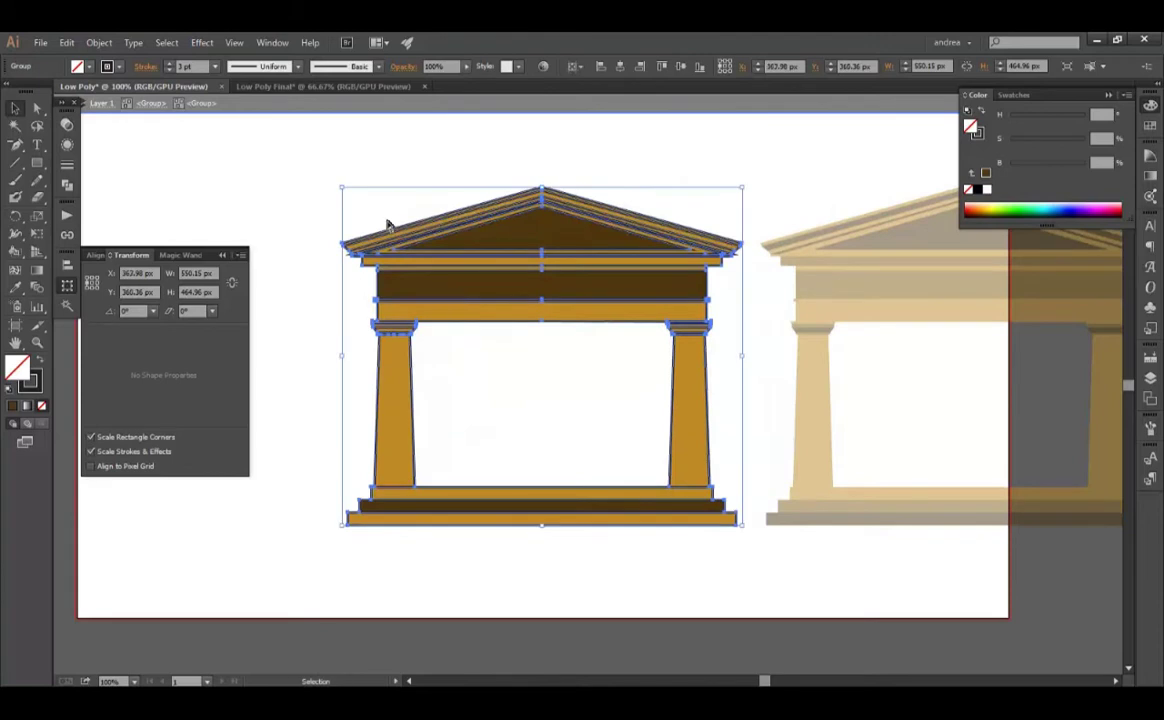
# Fill the thin white strip on the left column's capital gold
pyautogui.press('a')
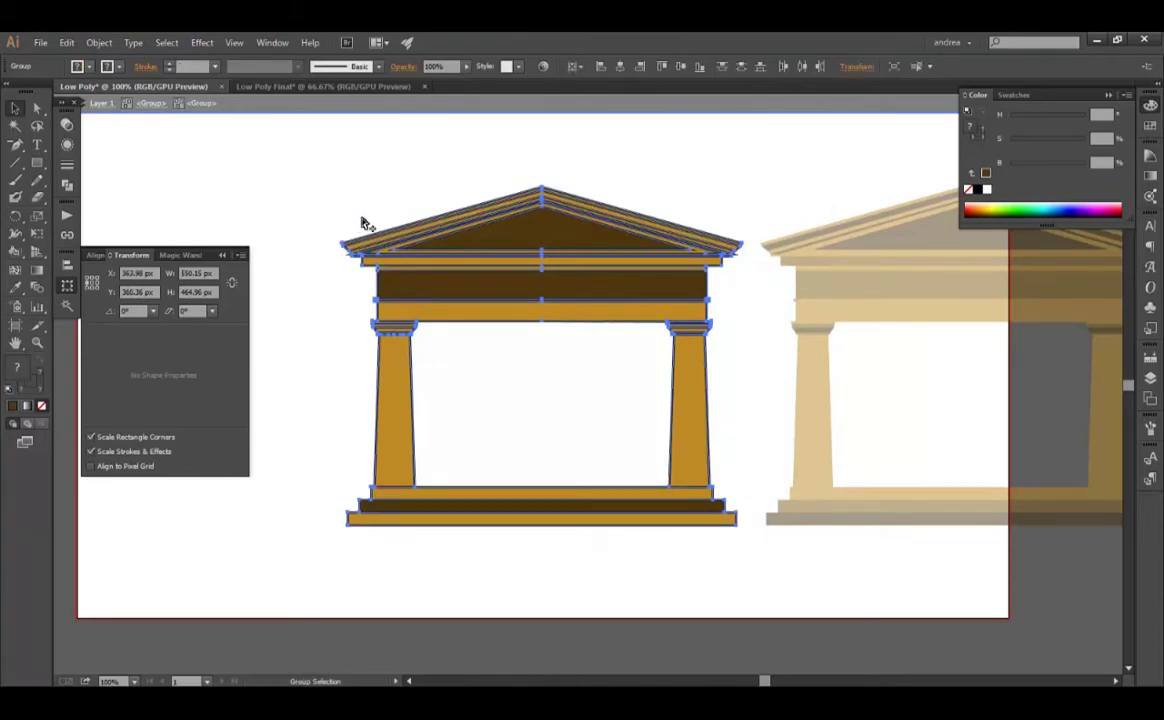
pyautogui.press('v')
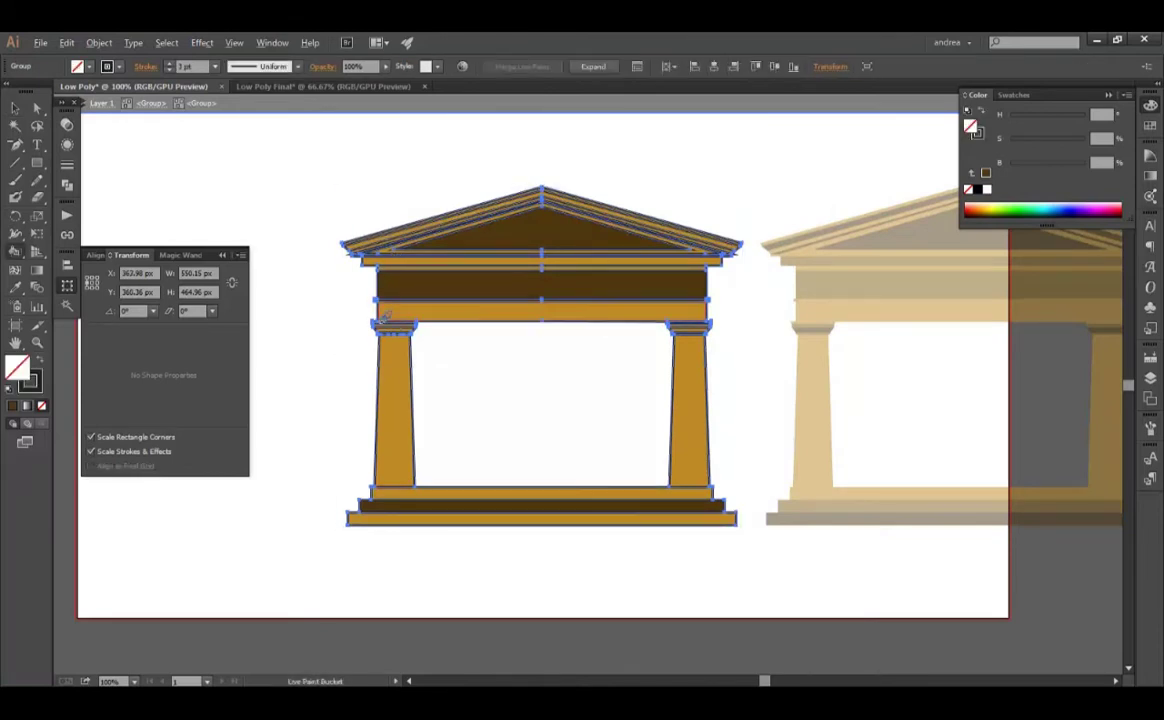
pyautogui.press('k')
pyautogui.scroll(5, 416, 300)
pyautogui.keyDown('alt'); pyautogui.click(416, 346); pyautogui.keyUp('alt')
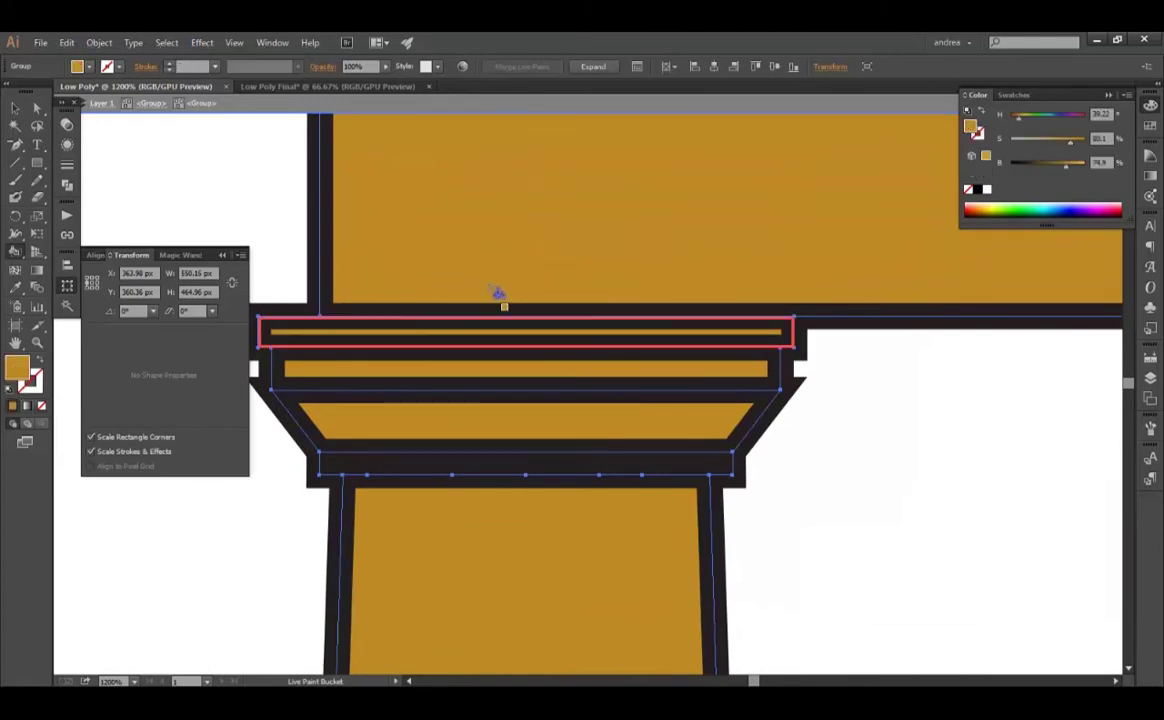
pyautogui.scroll(-5, 499, 300)
pyautogui.scroll(-5, 503, 313)
pyautogui.hscroll(2, 572, 317)
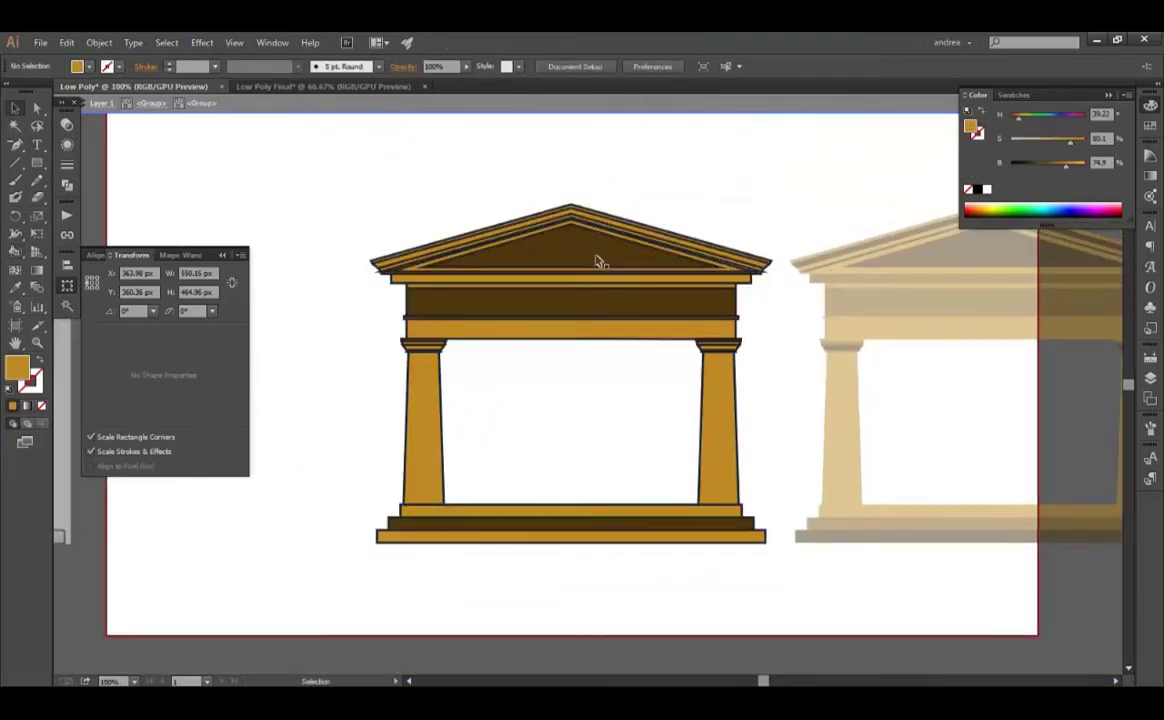
# Expand the repainted temple with Object, Fill and Stroke checked, then reselect its group
pyautogui.press('v')
pyautogui.click(99, 42)
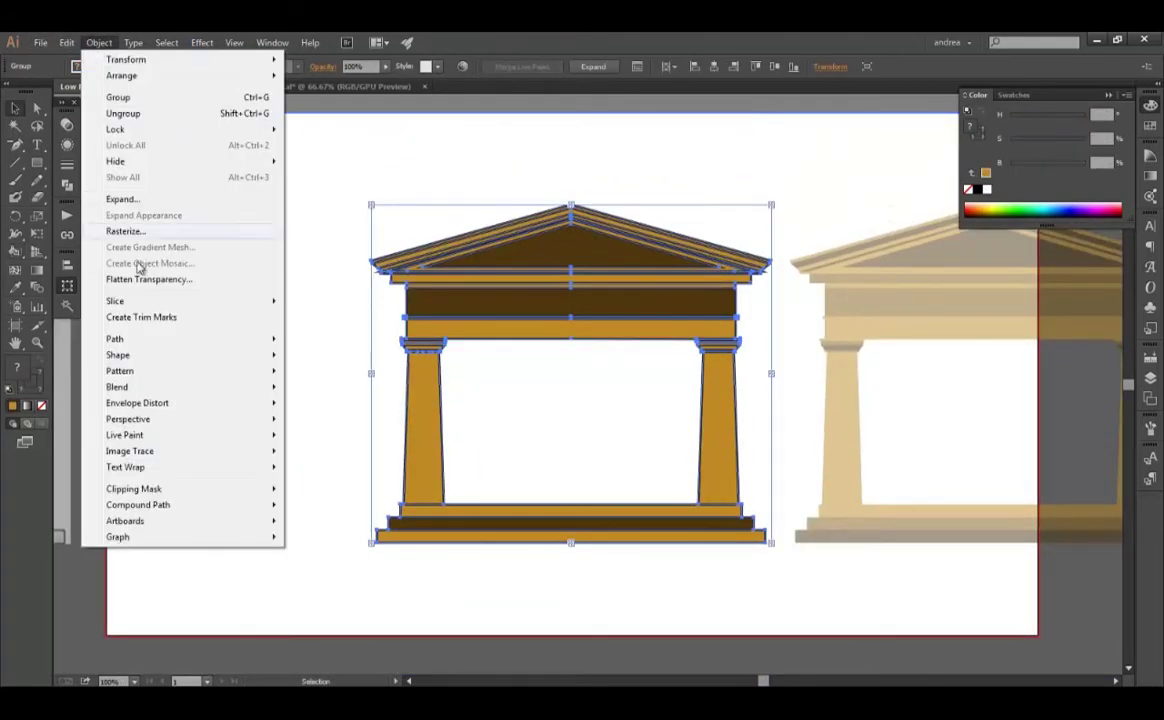
pyautogui.click(138, 201)
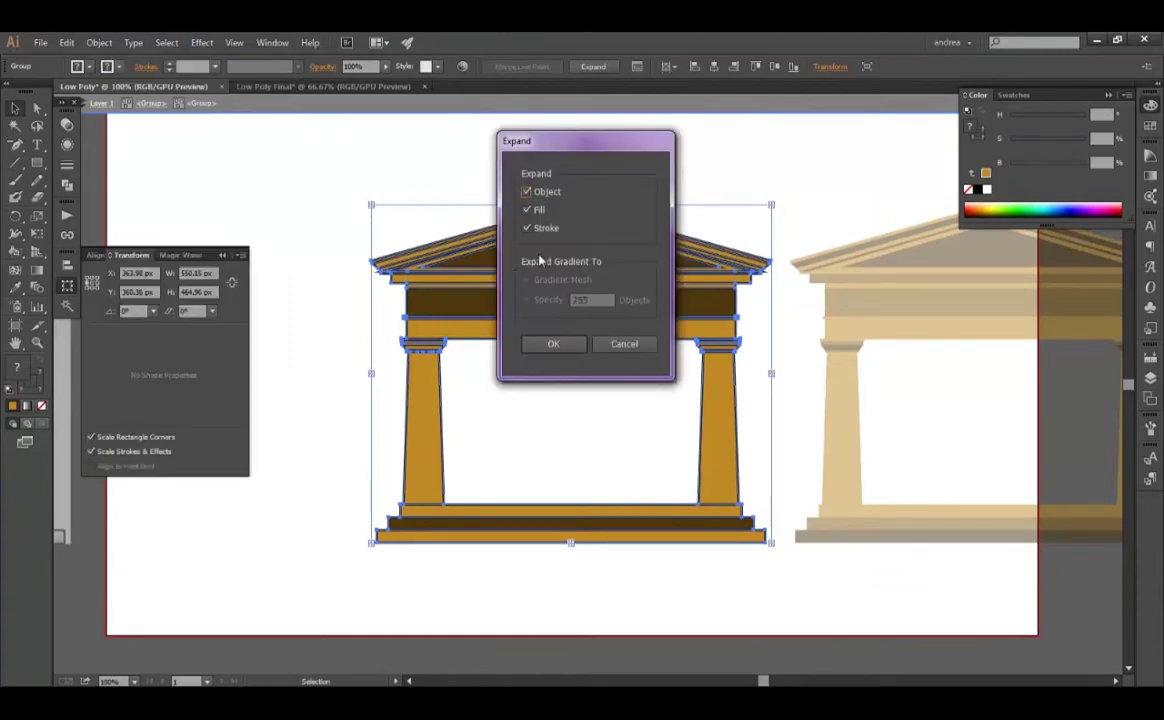
pyautogui.click(553, 343)
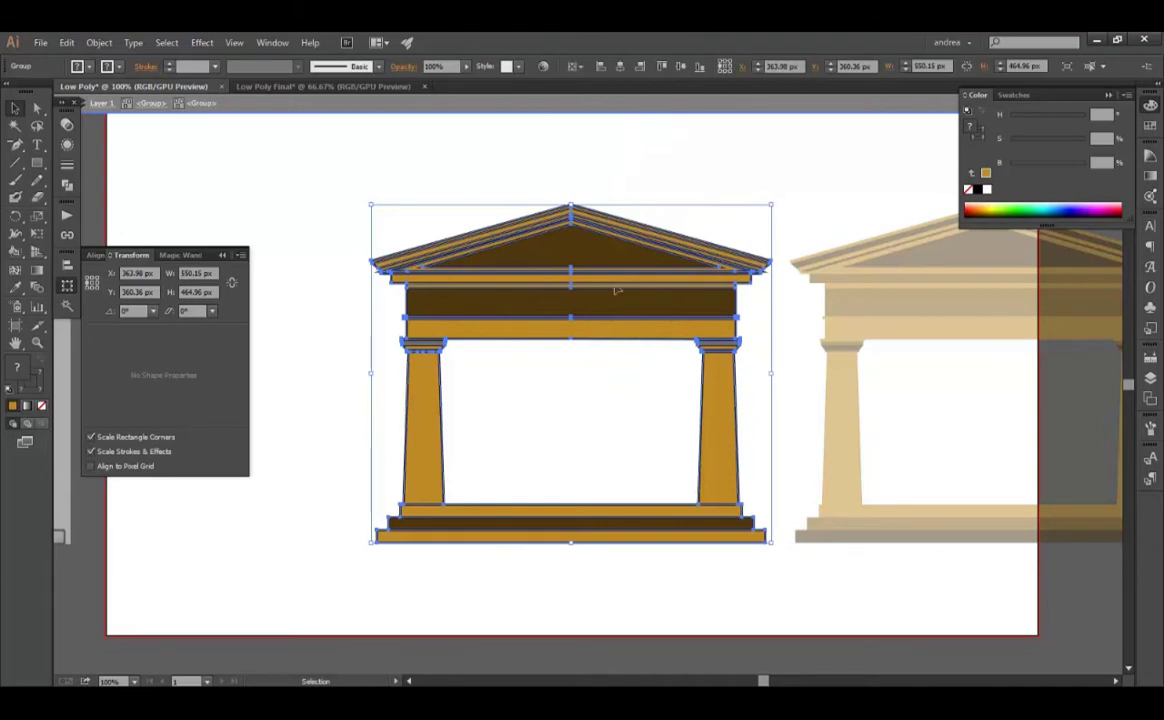
pyautogui.click(660, 165)
pyautogui.click(480, 222)
pyautogui.press('y')
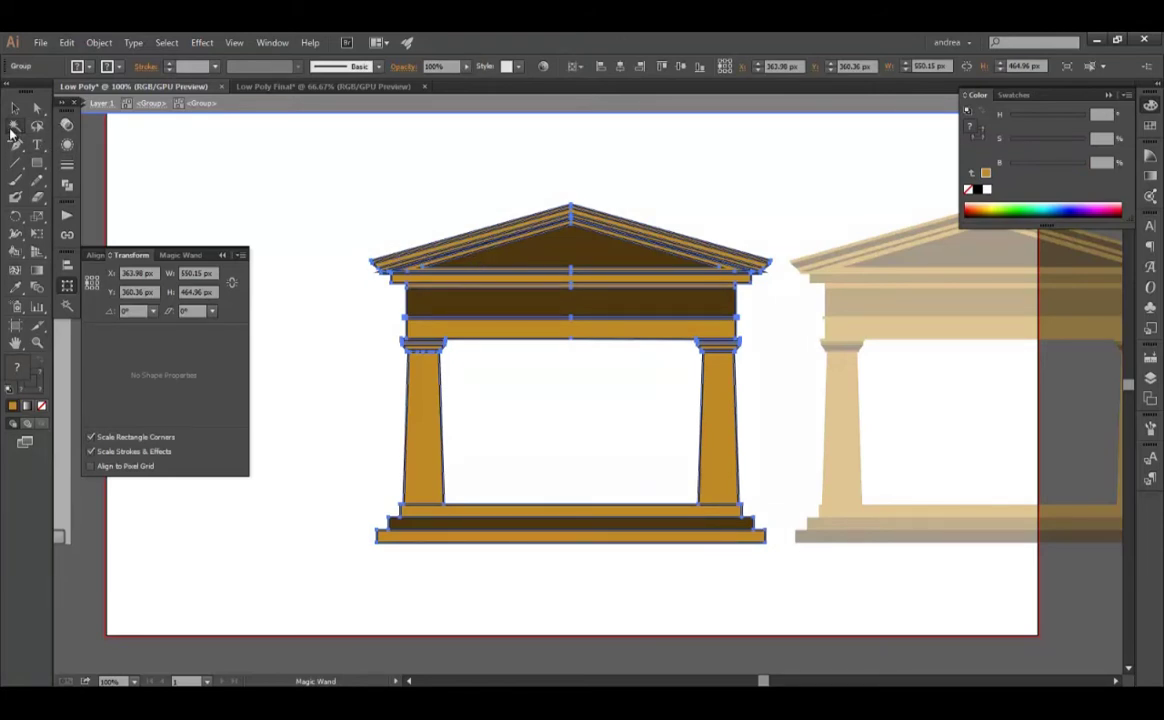
# Set the Magic Wand to match Fill and Stroke Color at tolerance 0, then select all outline strokes
pyautogui.click(180, 255)
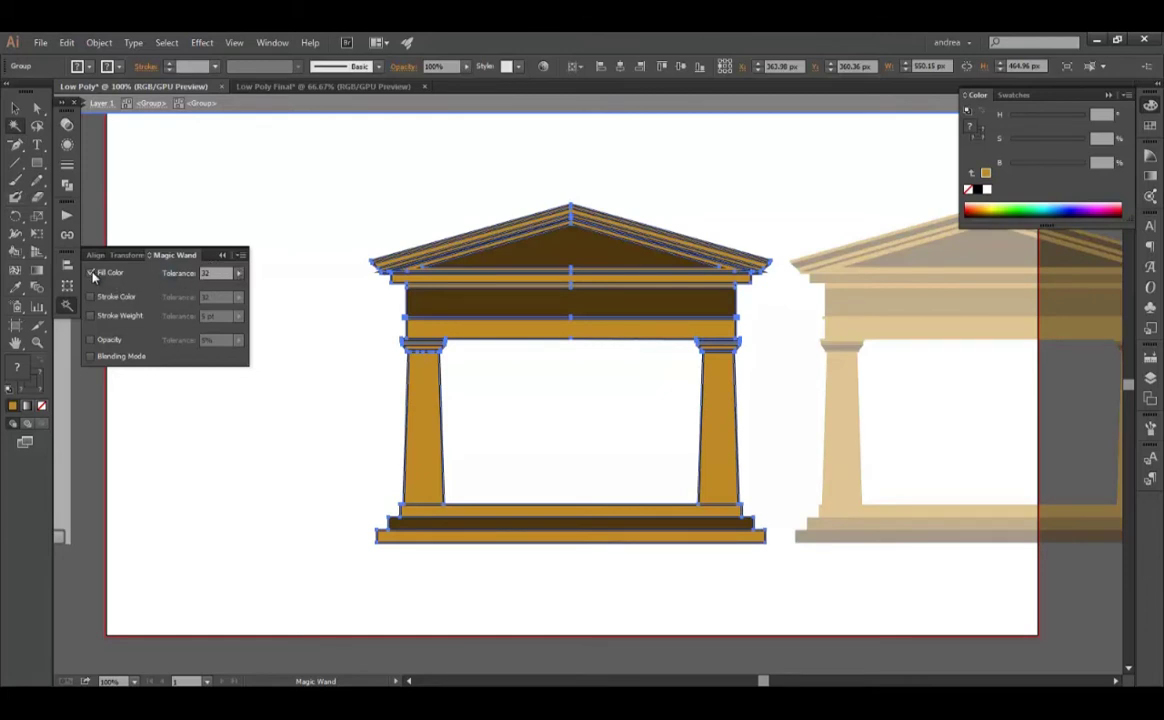
pyautogui.click(93, 296)
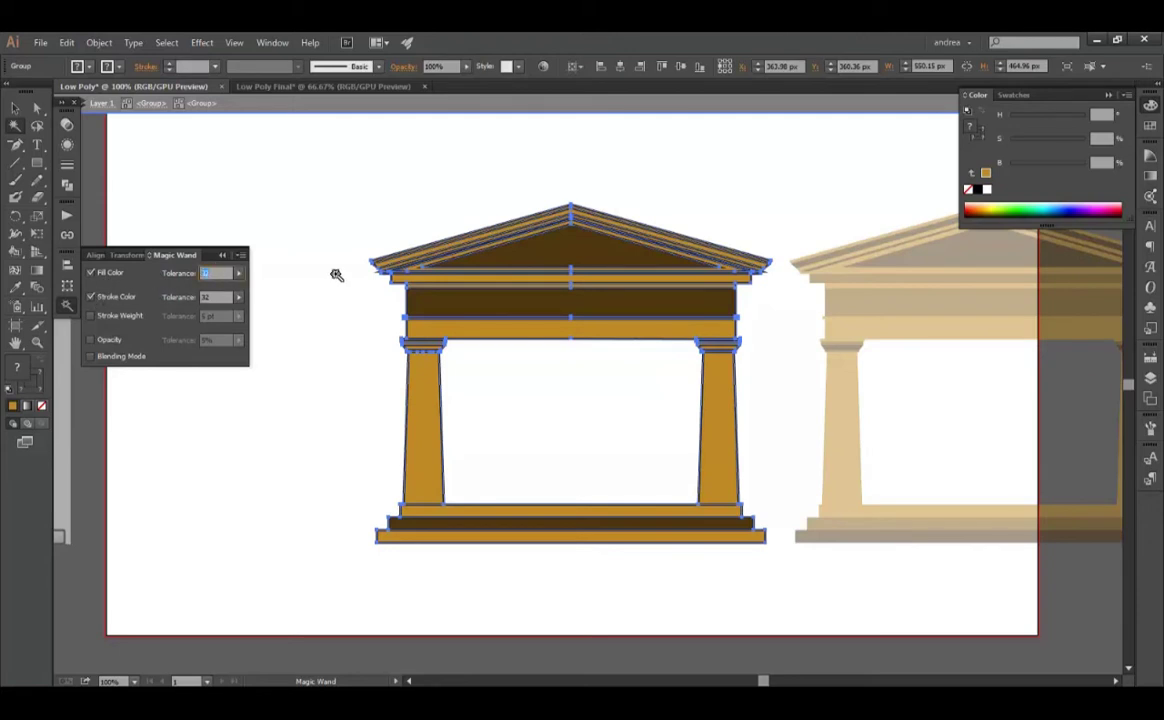
pyautogui.write('0')
pyautogui.hotkey('ctrl', 'shift', 'a')
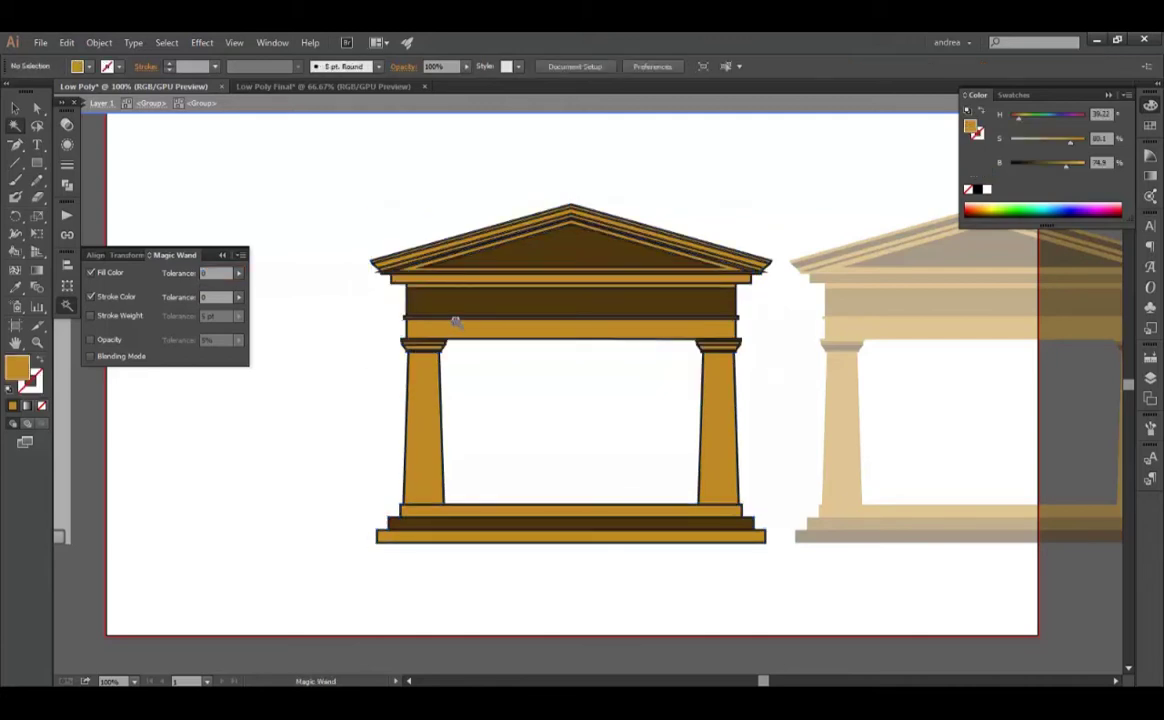
pyautogui.click(455, 320)
pyautogui.keyDown('alt'); pyautogui.scroll(3, 424, 313); pyautogui.keyUp('alt')
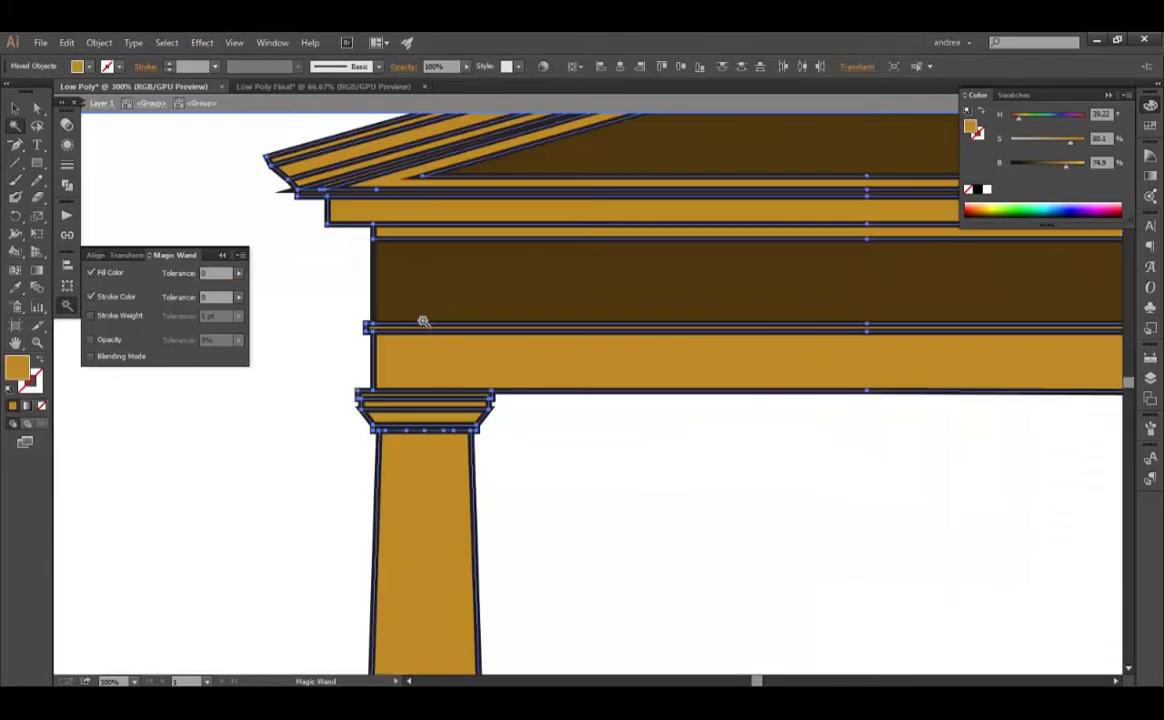
pyautogui.click(412, 325)
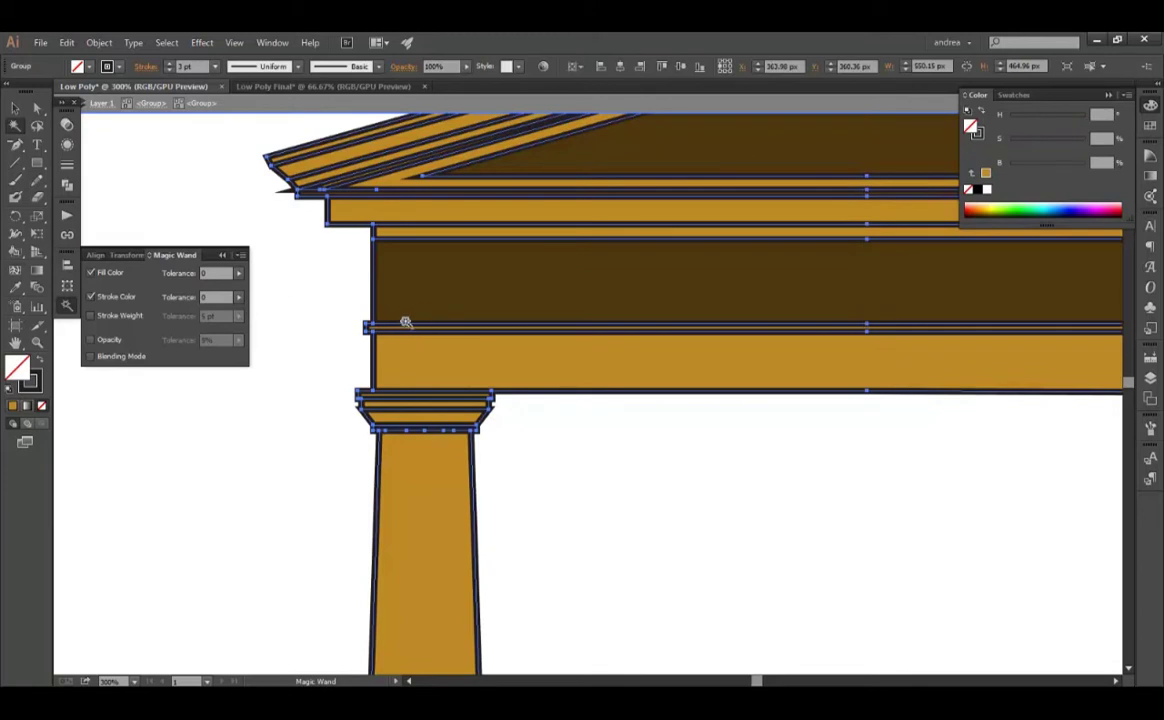
# Delete the selected outline strokes from the temple
pyautogui.press('Delete')
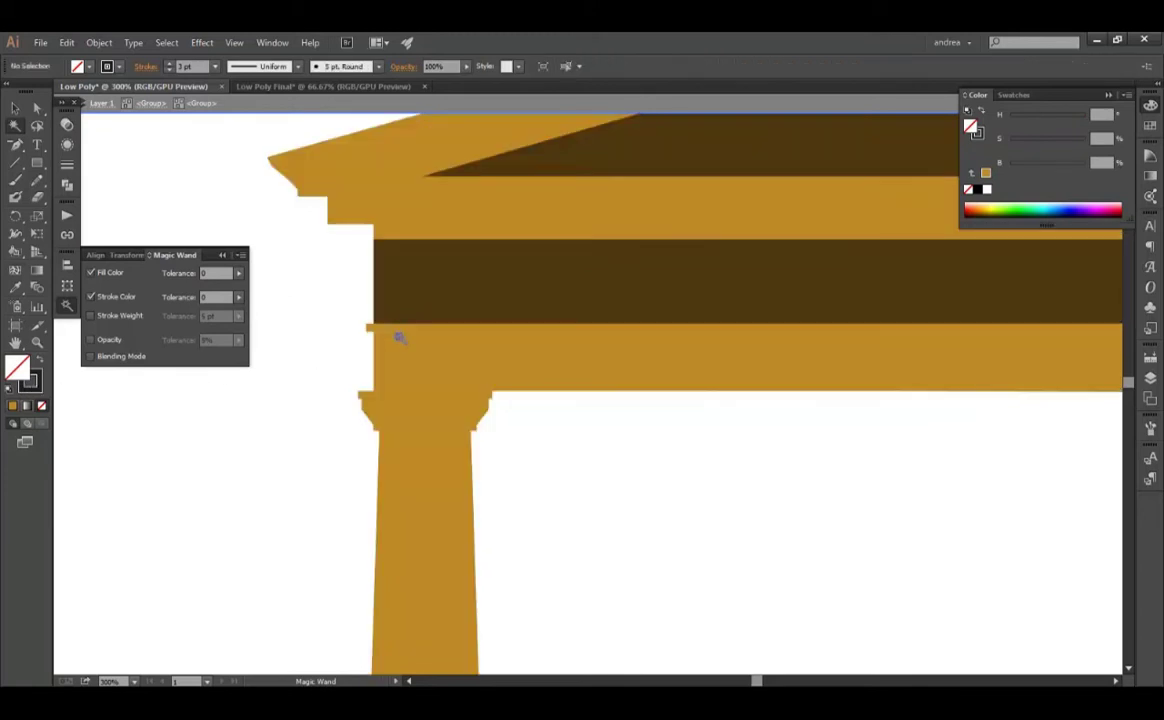
pyautogui.keyDown('alt'); pyautogui.scroll(-3, 395, 333); pyautogui.keyUp('alt')
pyautogui.press('v')
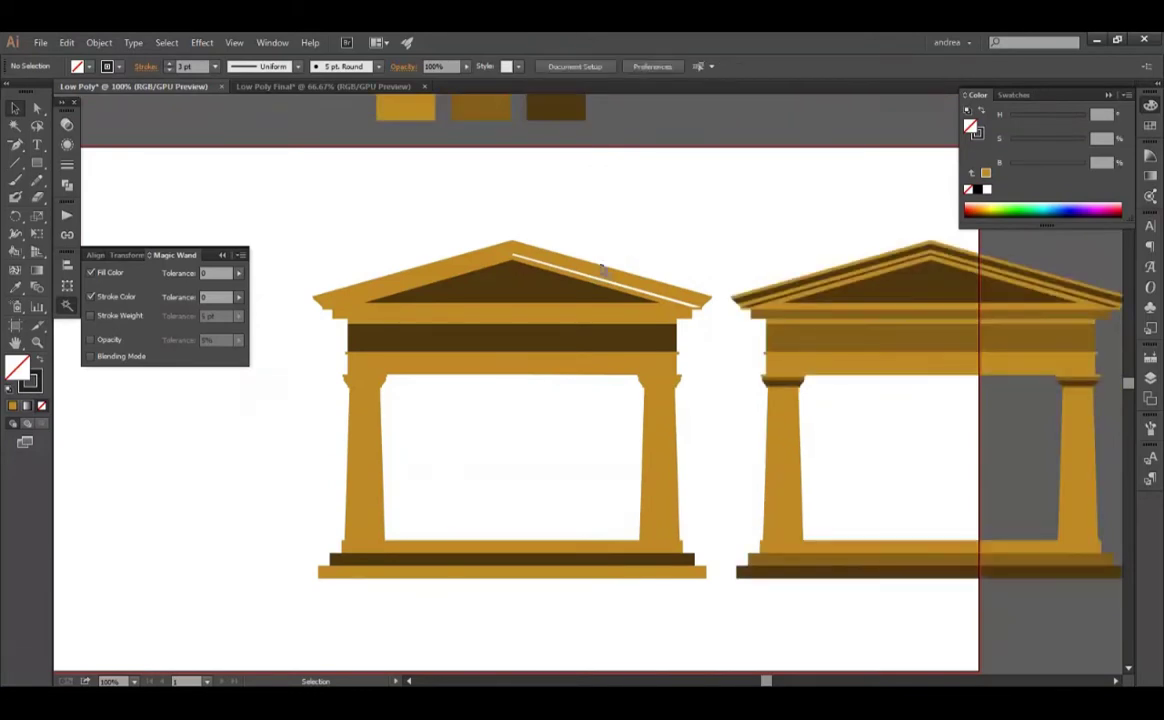
# Move the outline-free temple to the centre of the artboard
pyautogui.click(548, 260)
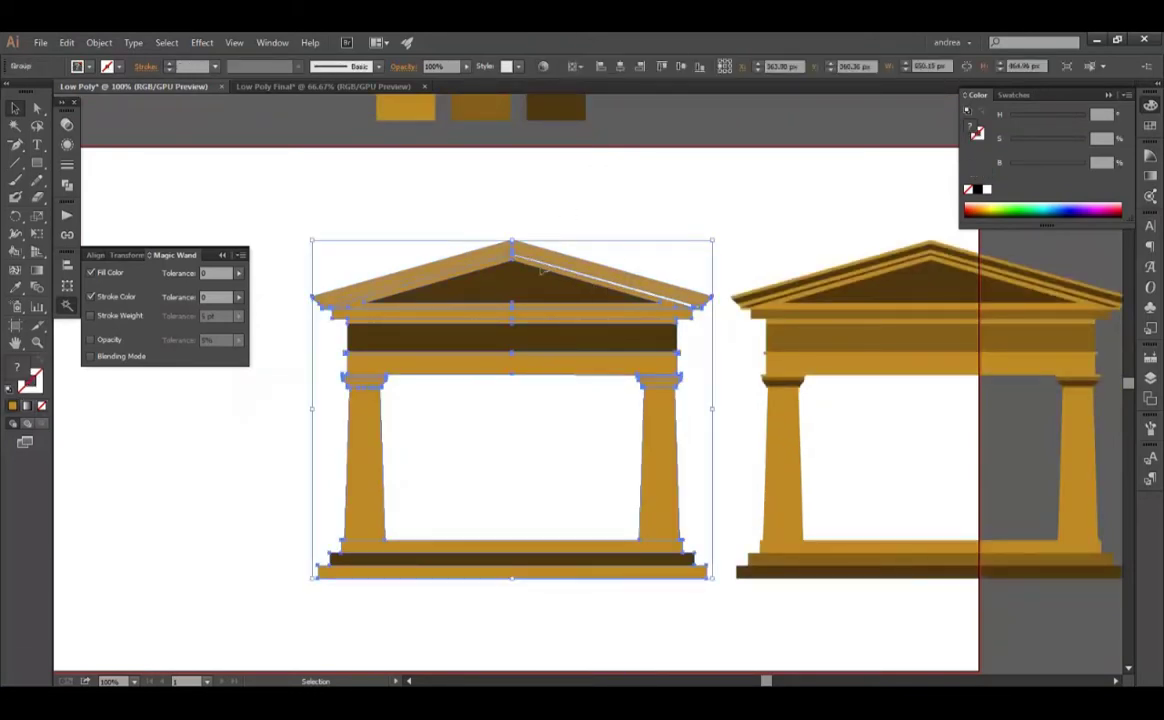
pyautogui.click(770, 237)
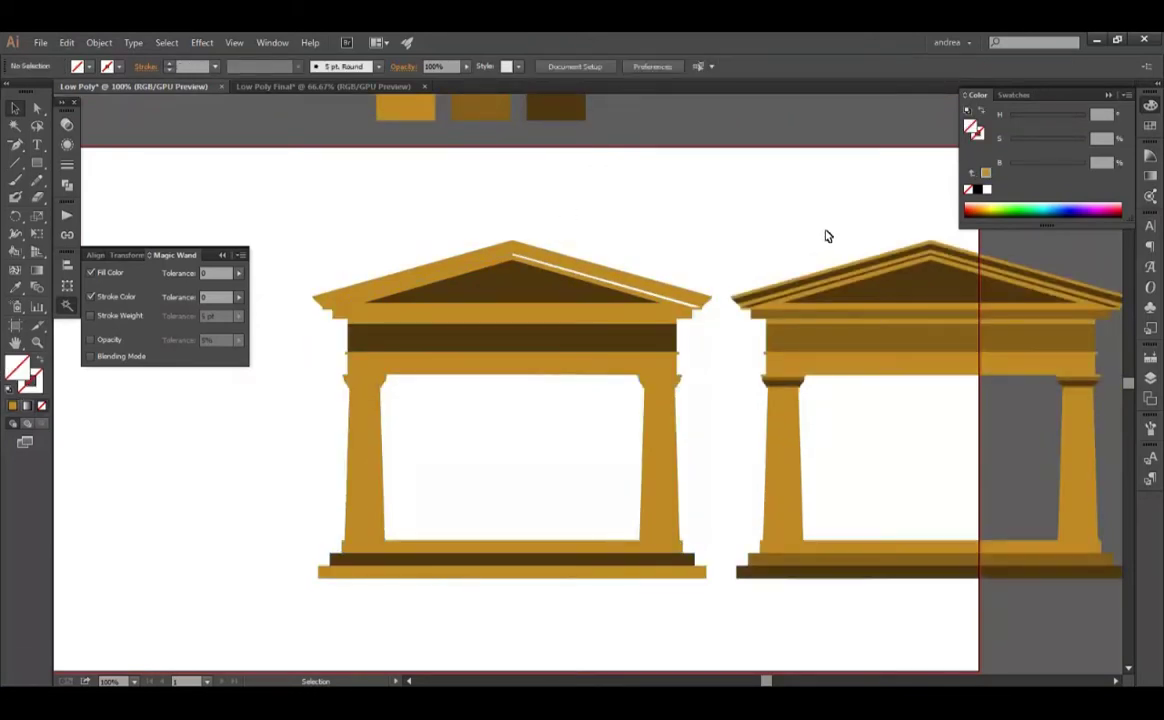
pyautogui.click(600, 320)
pyautogui.hotkey('ctrl', '-')
pyautogui.moveTo(546, 325); pyautogui.dragTo(880, 342)
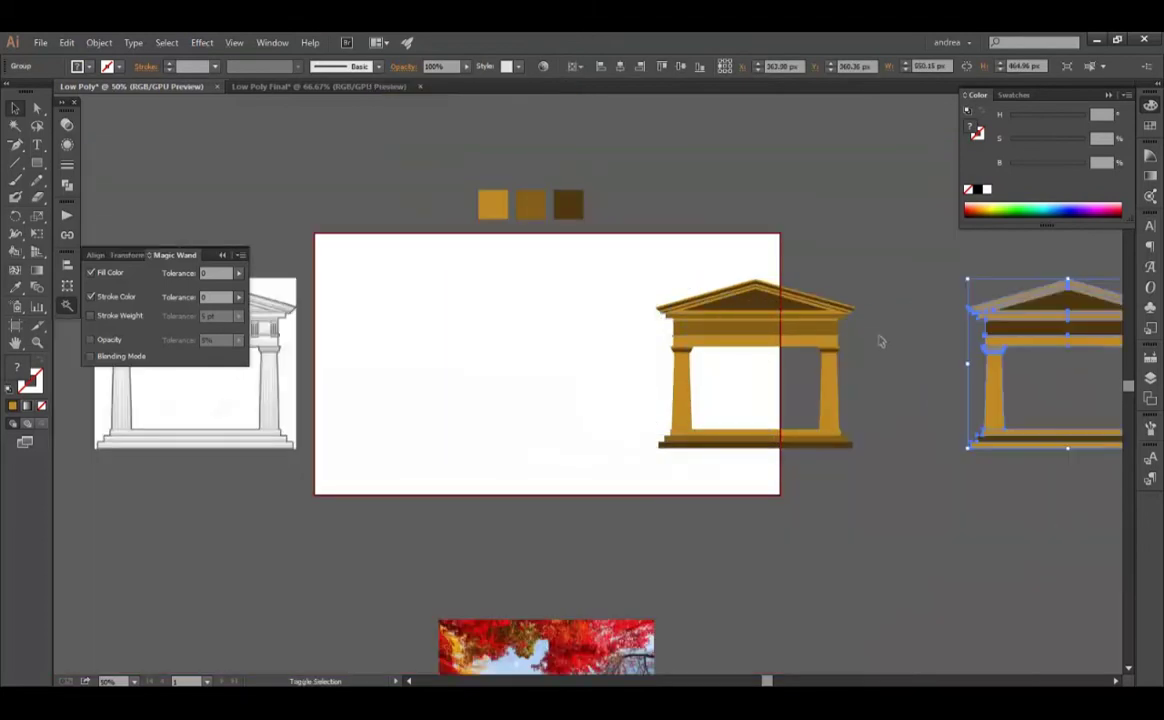
pyautogui.hotkey('ctrl', 'z')
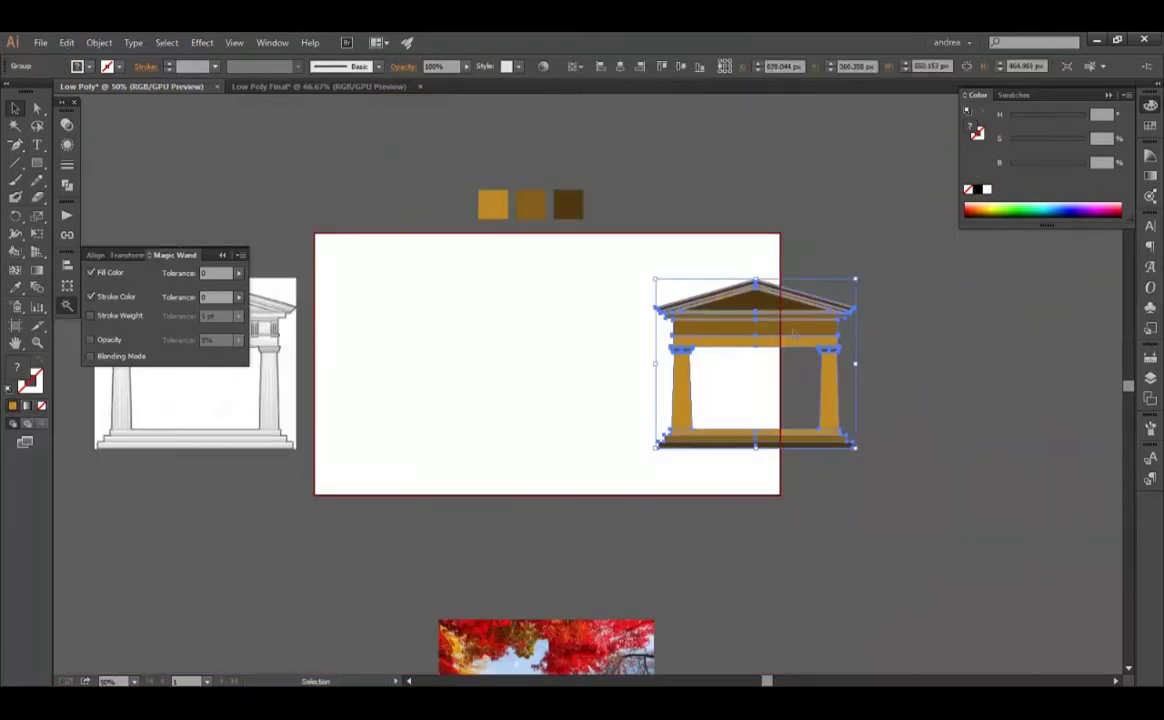
pyautogui.moveTo(785, 317); pyautogui.dragTo(606, 317)
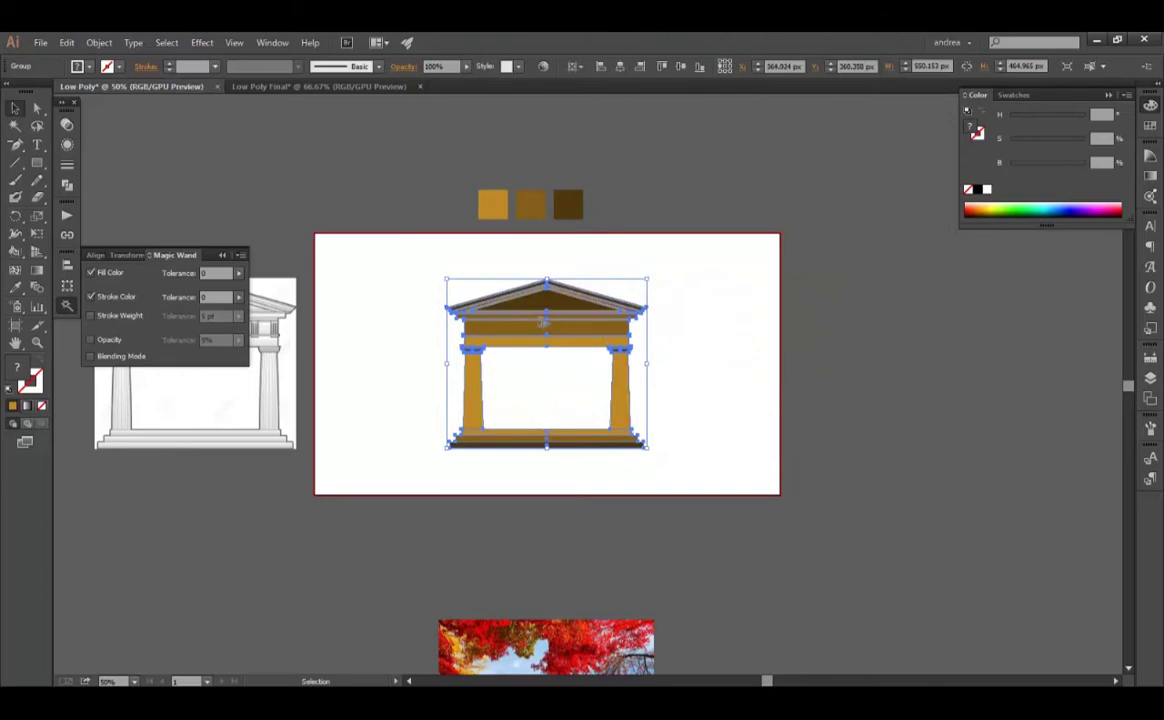
pyautogui.hotkey('ctrl', '1')
pyautogui.click(785, 220)
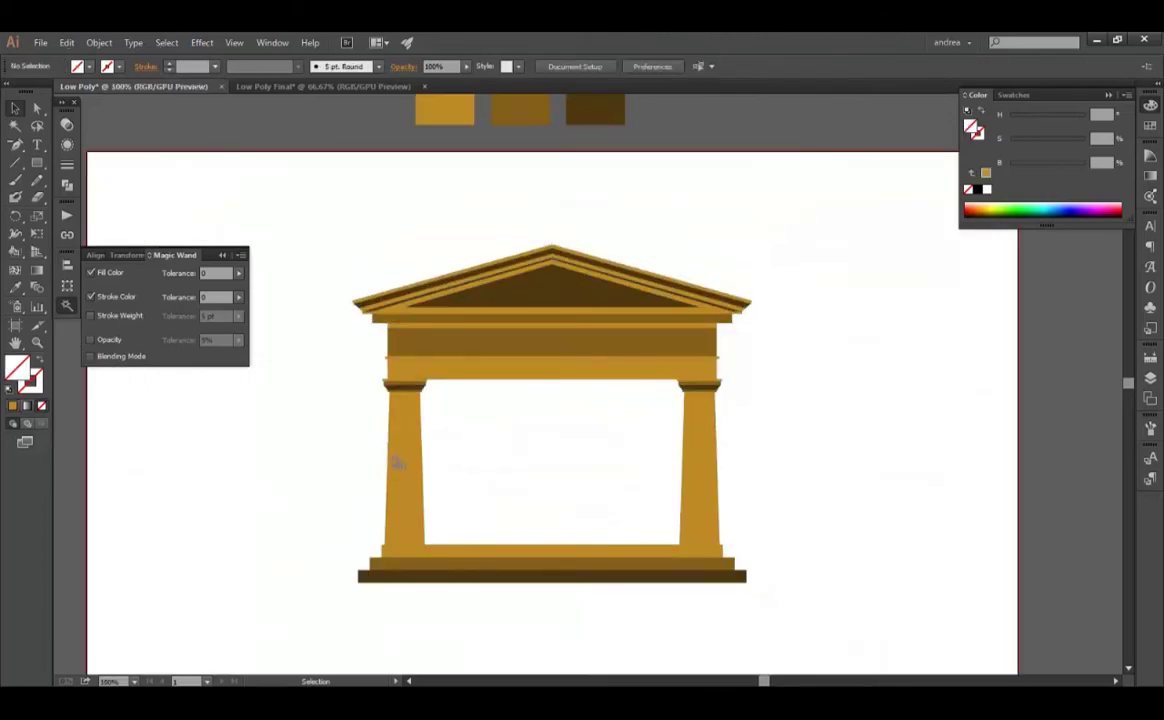
pyautogui.click(491, 326)
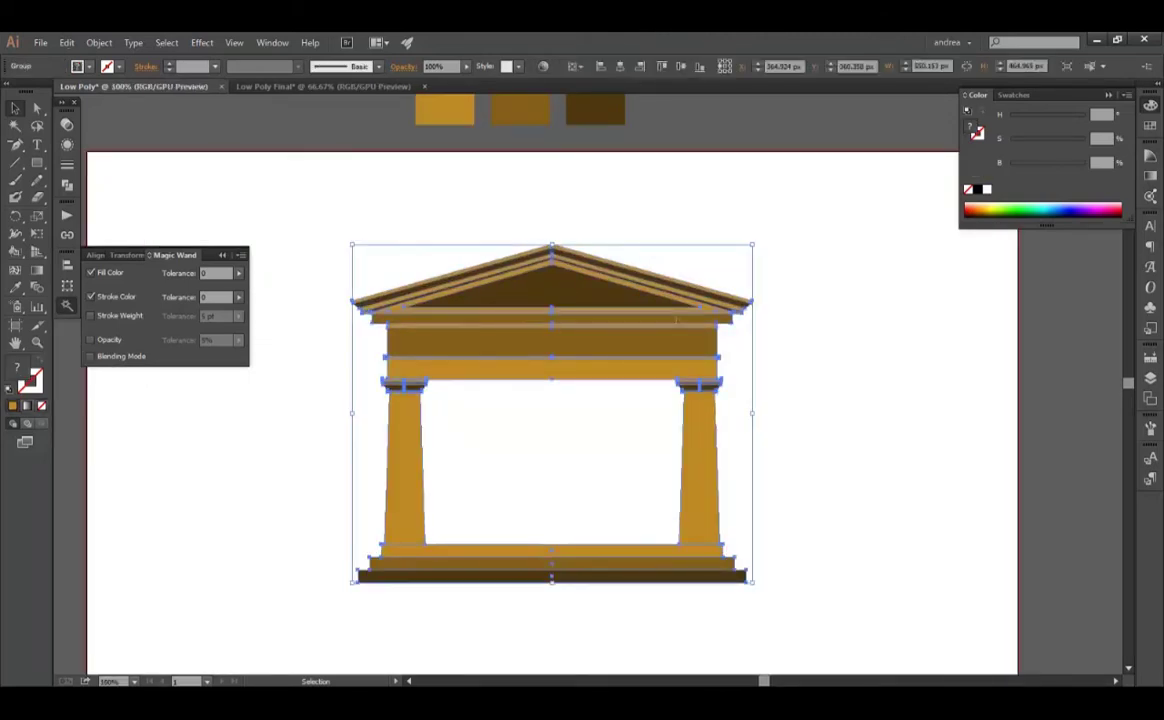
pyautogui.click(784, 226)
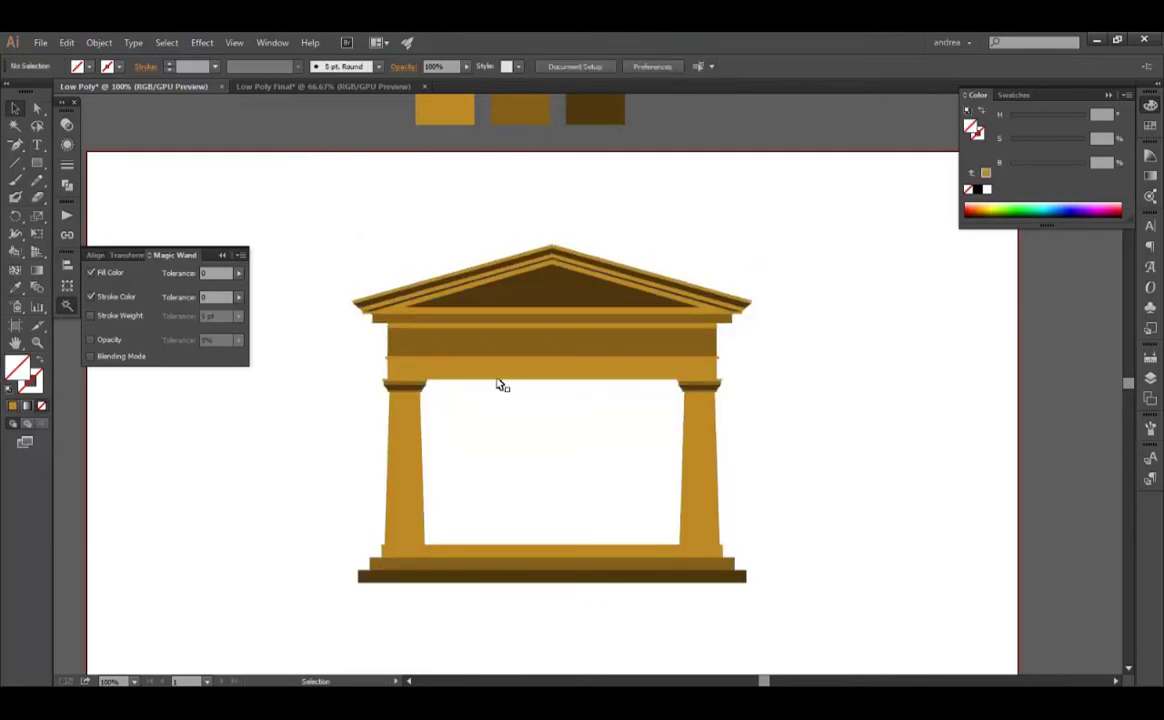
# Check the Low Poly Final document at 100% and return to the flat temple
pyautogui.click(335, 88)
pyautogui.hotkey('ctrl', '1')
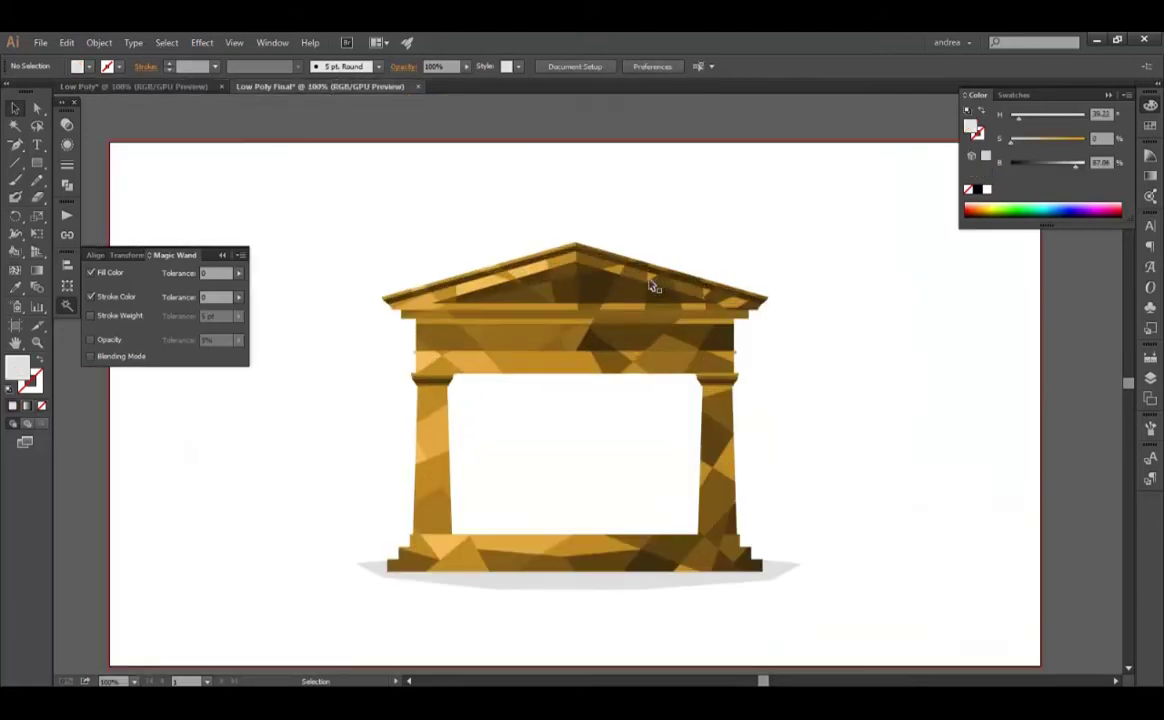
pyautogui.click(188, 87)
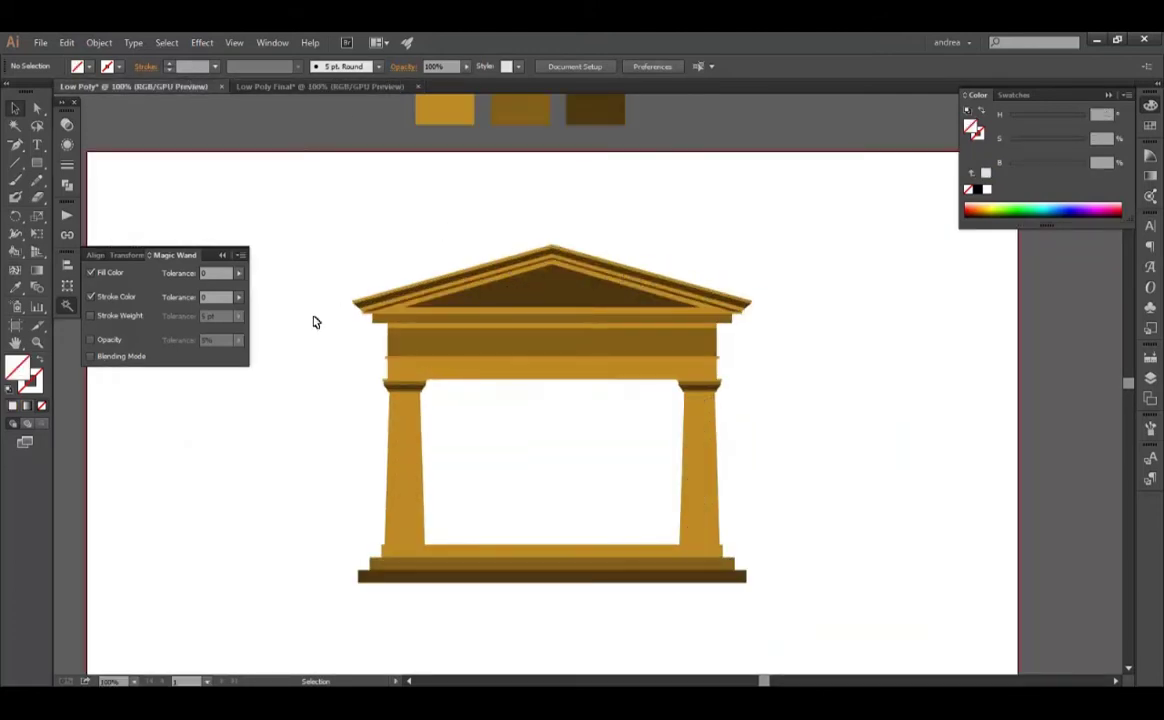
pyautogui.press('p')
# Set the stroke to black and draw the first diagonal lines across the temple and base
pyautogui.click(977, 190)
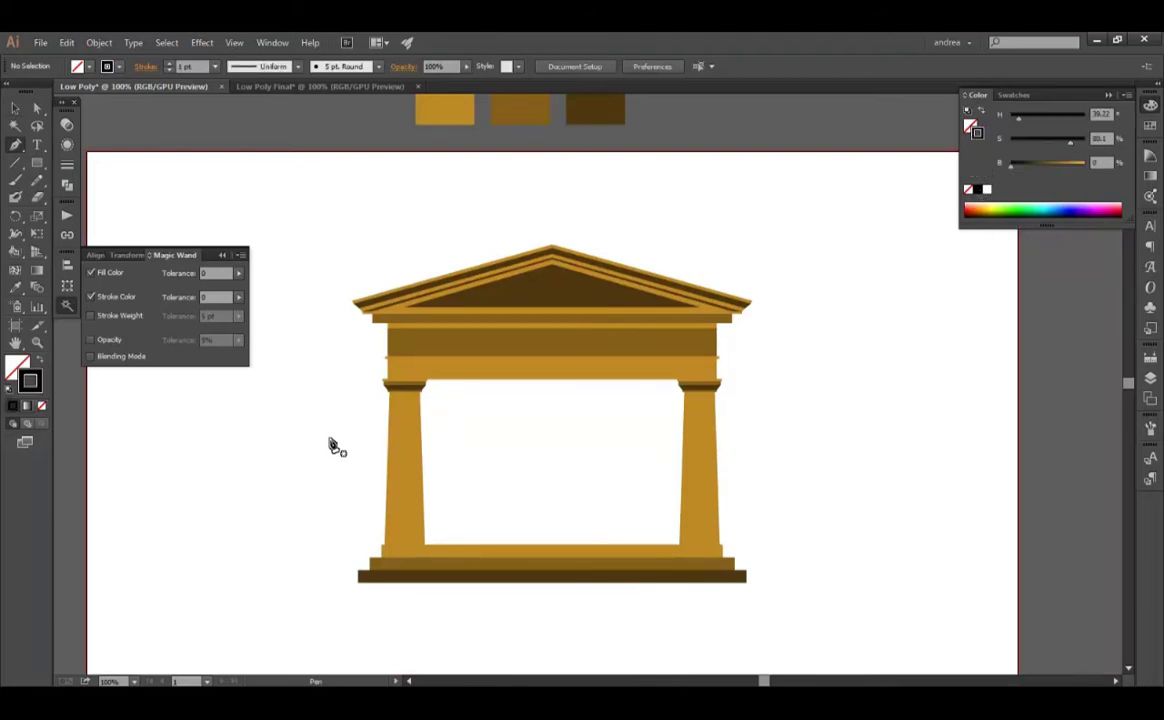
pyautogui.click(316, 478)
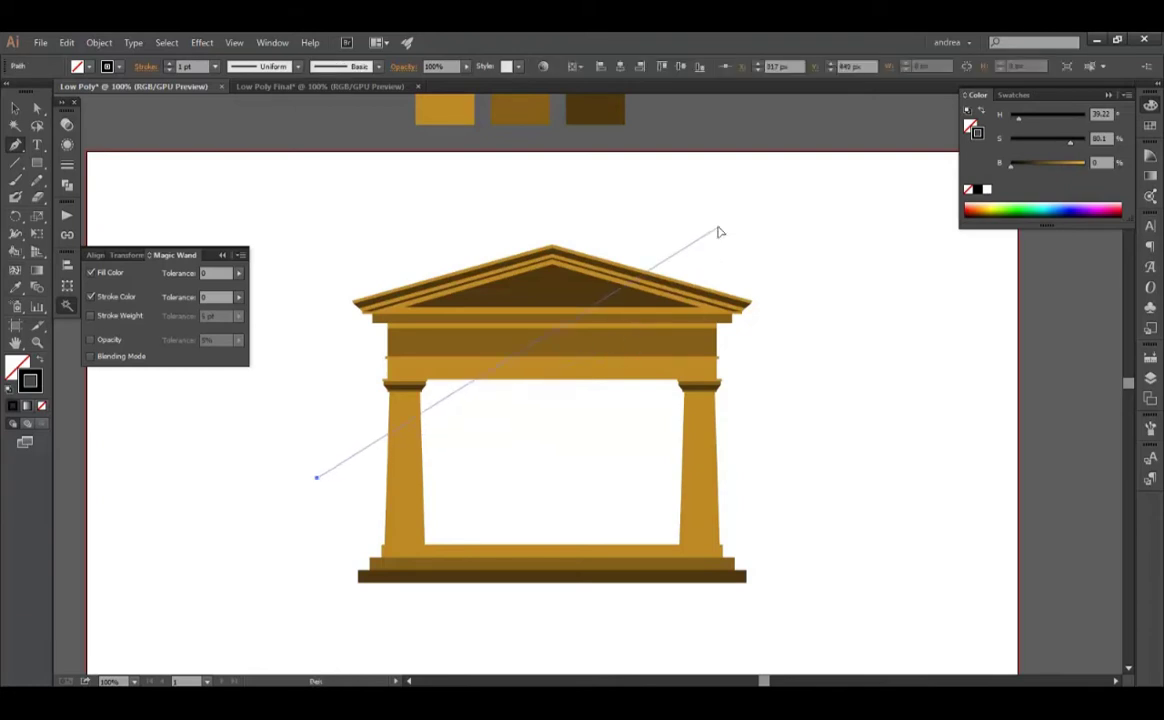
pyautogui.click(718, 232)
pyautogui.keyDown('ctrl'); pyautogui.click(390, 247); pyautogui.keyUp('ctrl')
pyautogui.click(537, 486)
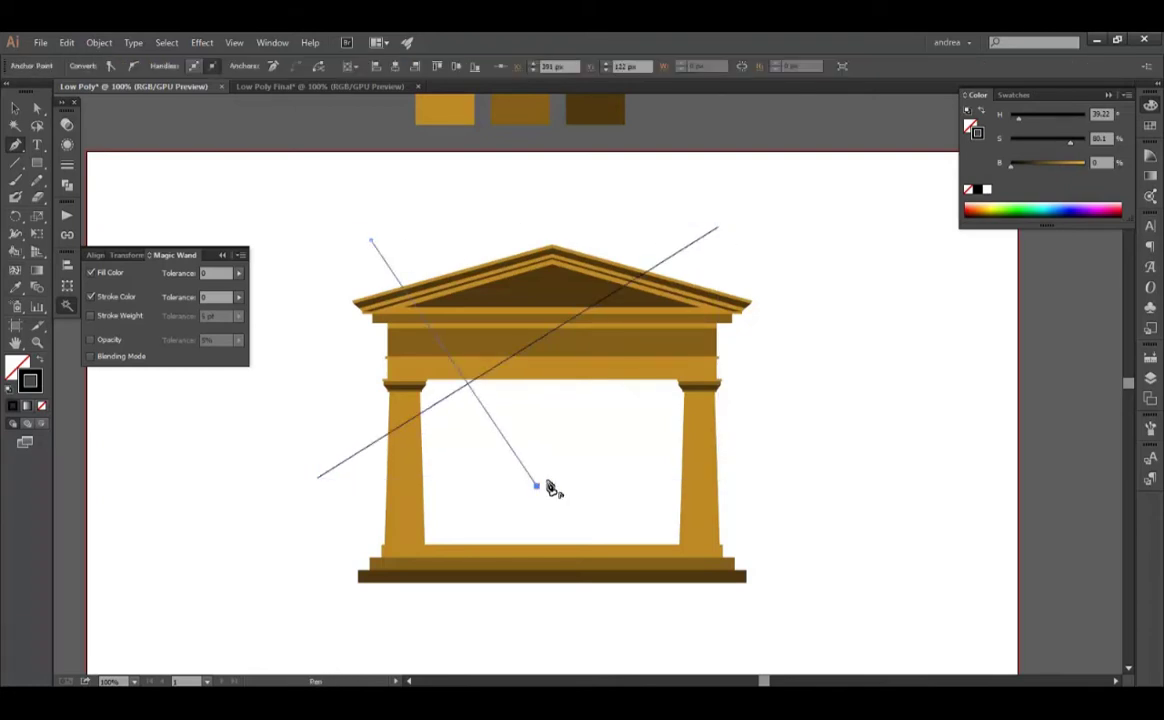
pyautogui.keyDown('ctrl'); pyautogui.click(490, 490); pyautogui.keyUp('ctrl')
pyautogui.click(330, 372)
pyautogui.keyDown('ctrl'); pyautogui.click(377, 382); pyautogui.keyUp('ctrl')
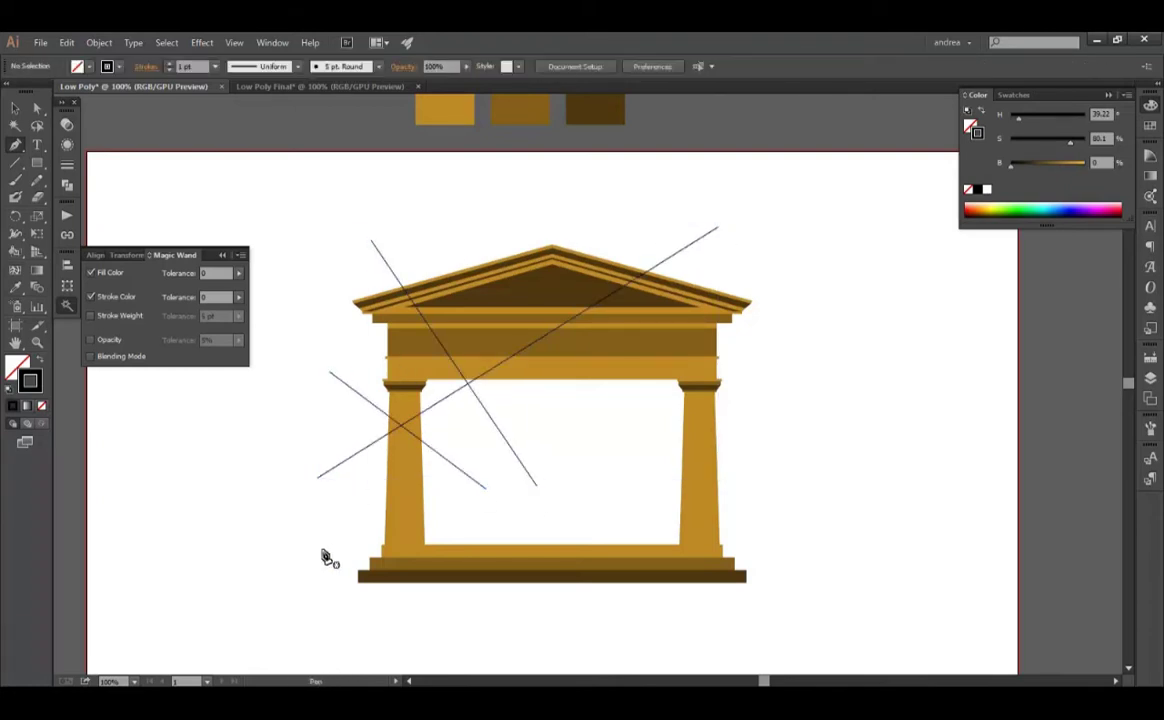
pyautogui.click(318, 548)
pyautogui.click(850, 410)
pyautogui.keyDown('ctrl'); pyautogui.click(815, 480); pyautogui.keyUp('ctrl')
# Draw more lines from the right column and roof edge down through the doorway and base
pyautogui.click(778, 543)
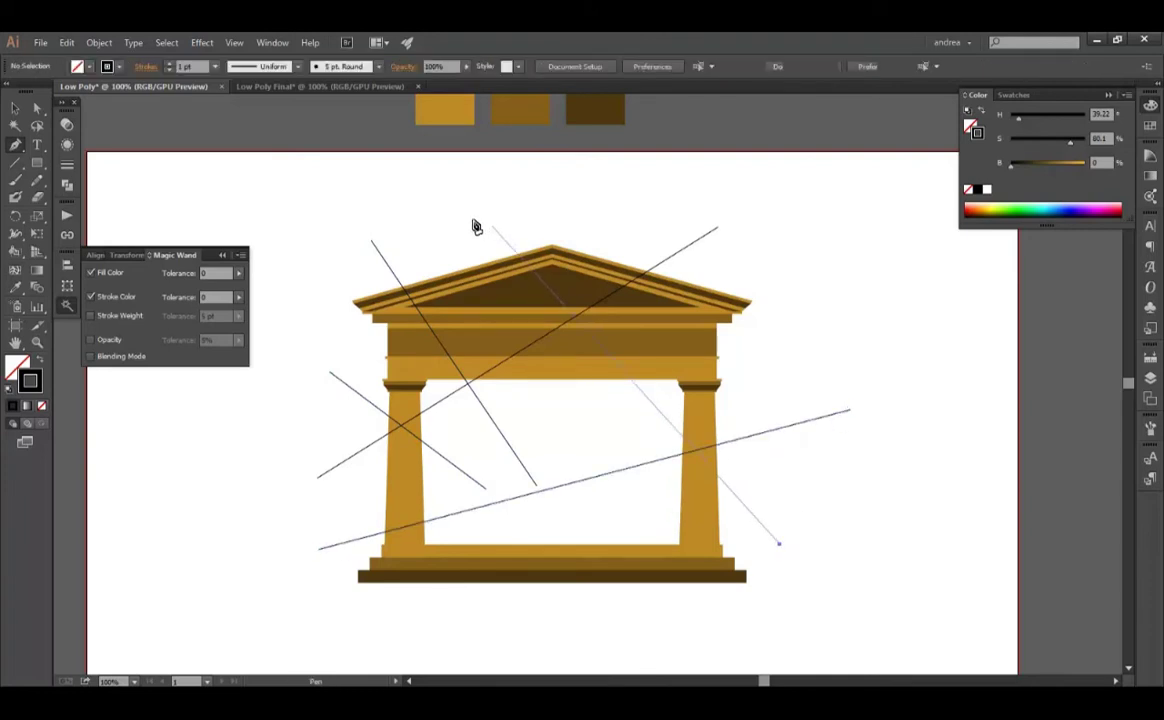
pyautogui.click(474, 220)
pyautogui.keyDown('ctrl'); pyautogui.click(716, 255); pyautogui.keyUp('ctrl')
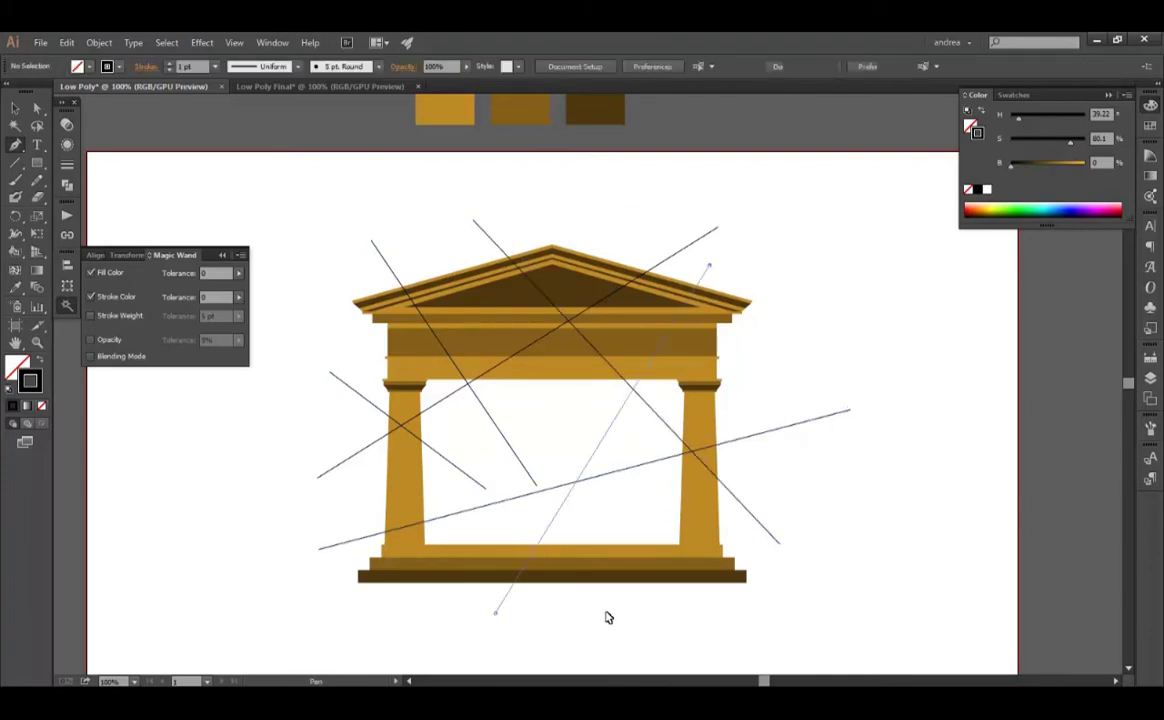
pyautogui.click(495, 612)
pyautogui.keyDown('ctrl'); pyautogui.click(580, 615); pyautogui.keyUp('ctrl')
pyautogui.click(620, 610)
pyautogui.click(440, 488)
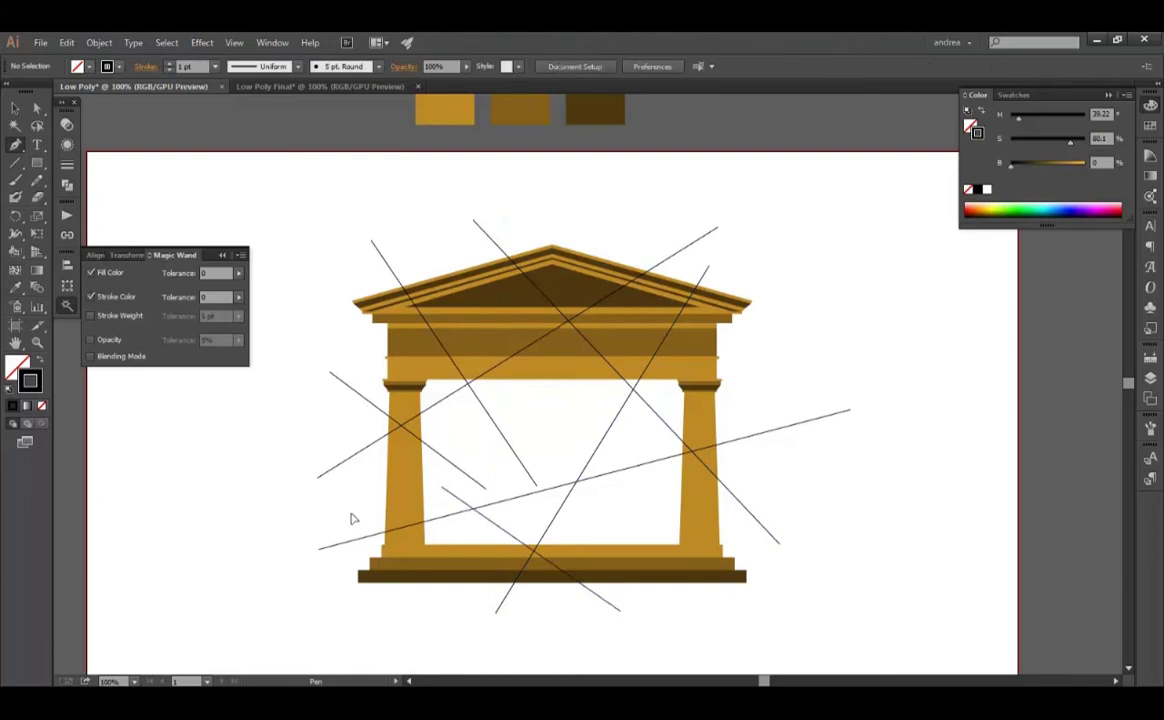
pyautogui.click(520, 213)
pyautogui.click(623, 232)
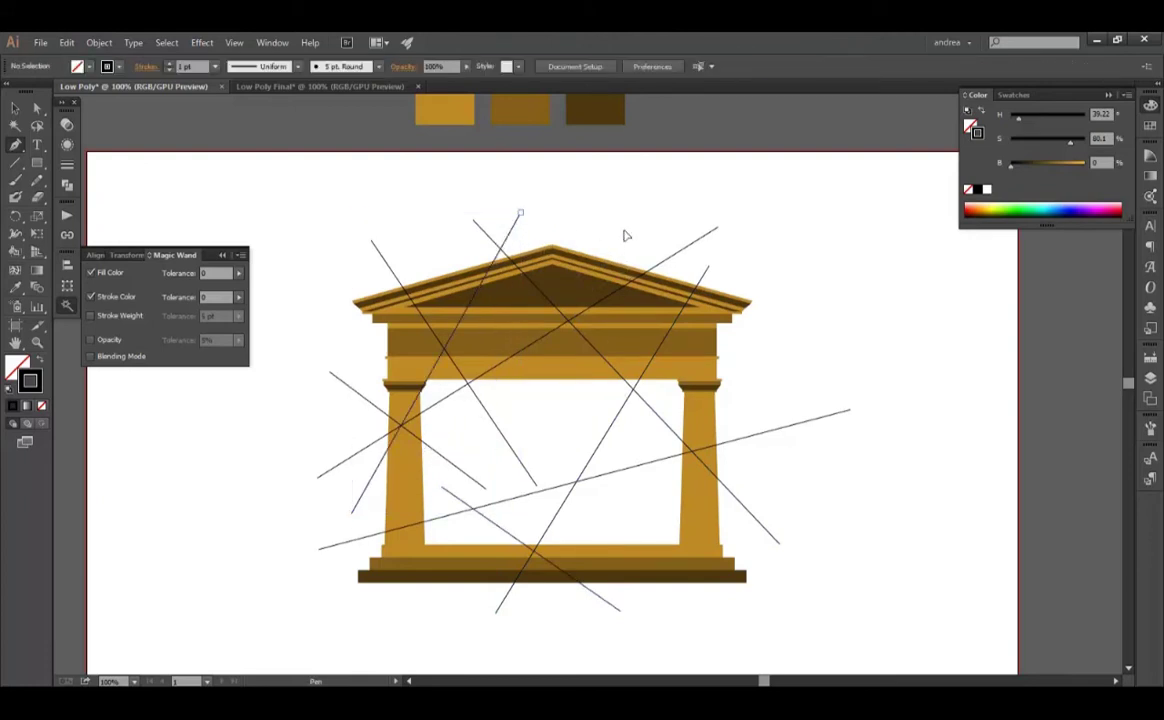
pyautogui.click(562, 416)
pyautogui.click(587, 424)
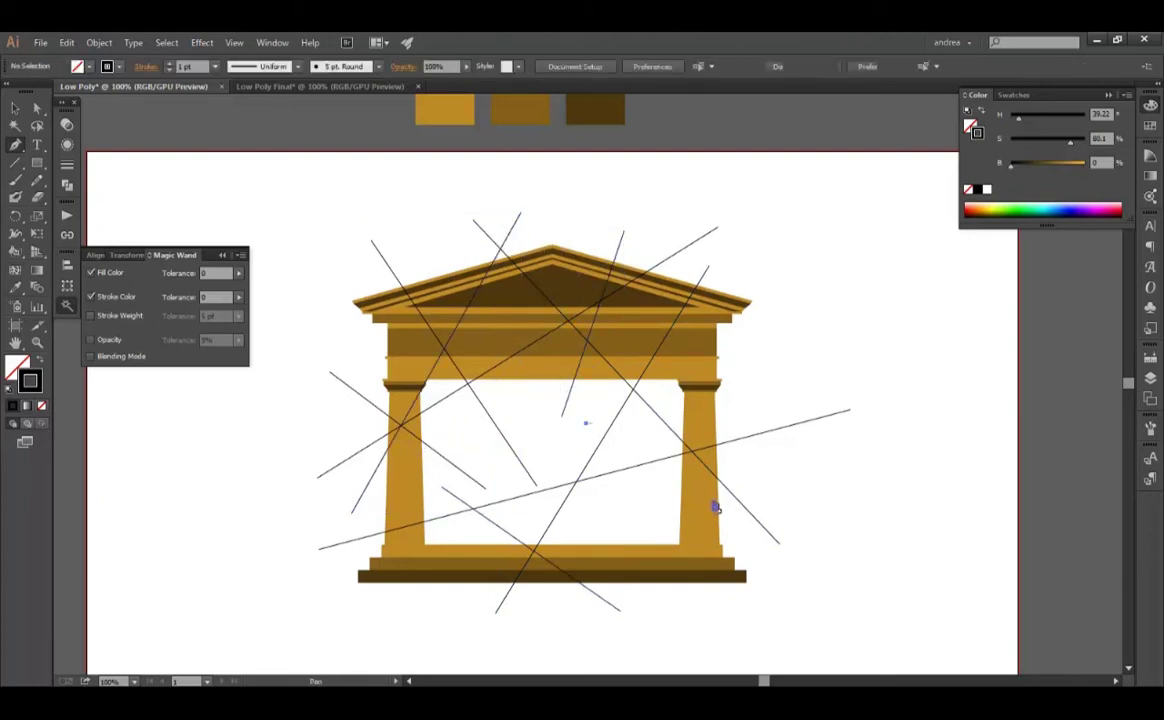
pyautogui.click(762, 543)
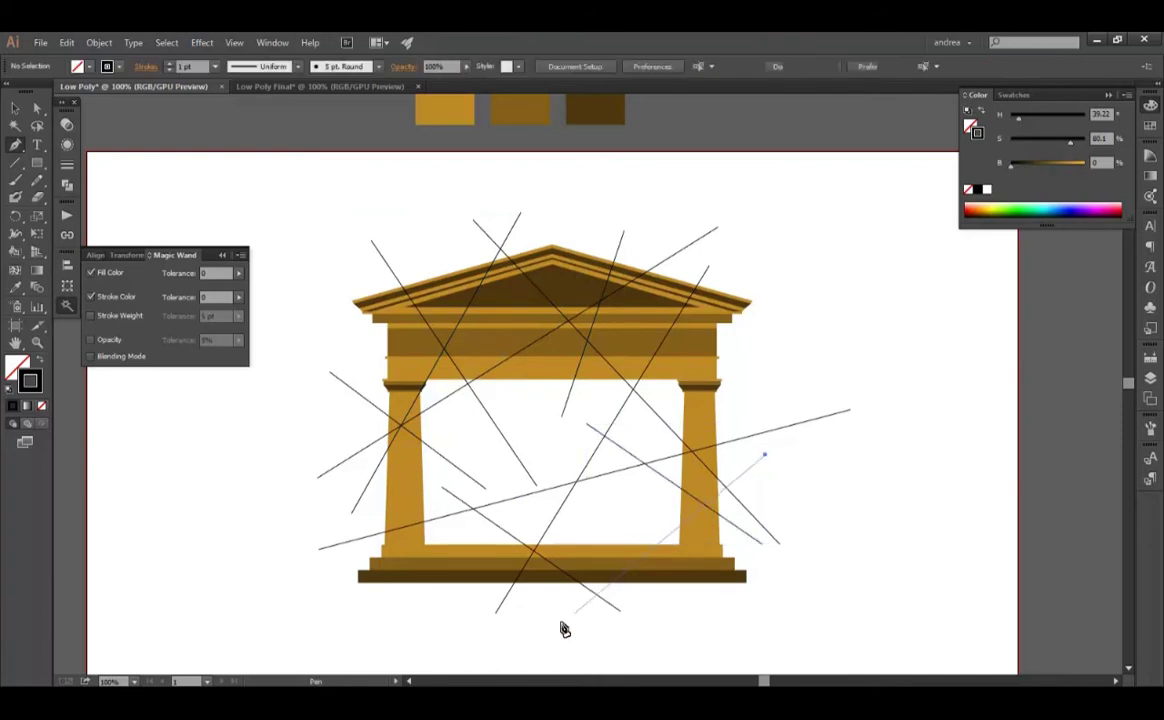
# Add a multi-bend line across the left column and doorway, plus lines on the right side
pyautogui.click(456, 604)
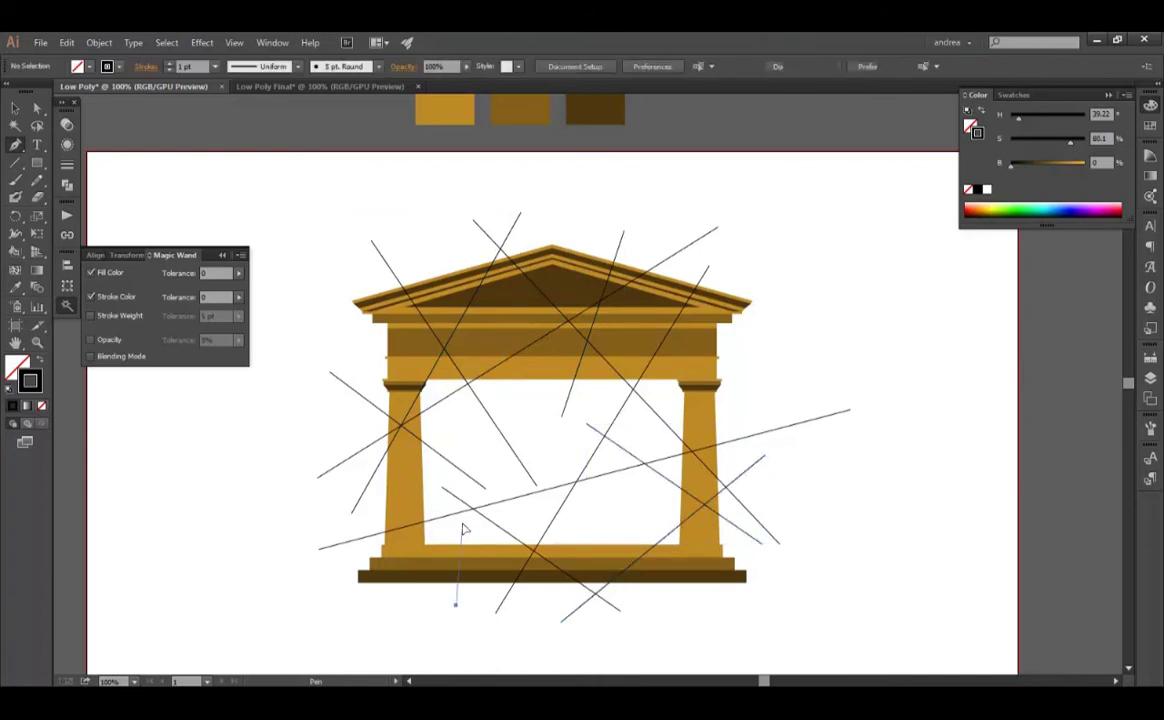
pyautogui.click(462, 524)
pyautogui.click(319, 430)
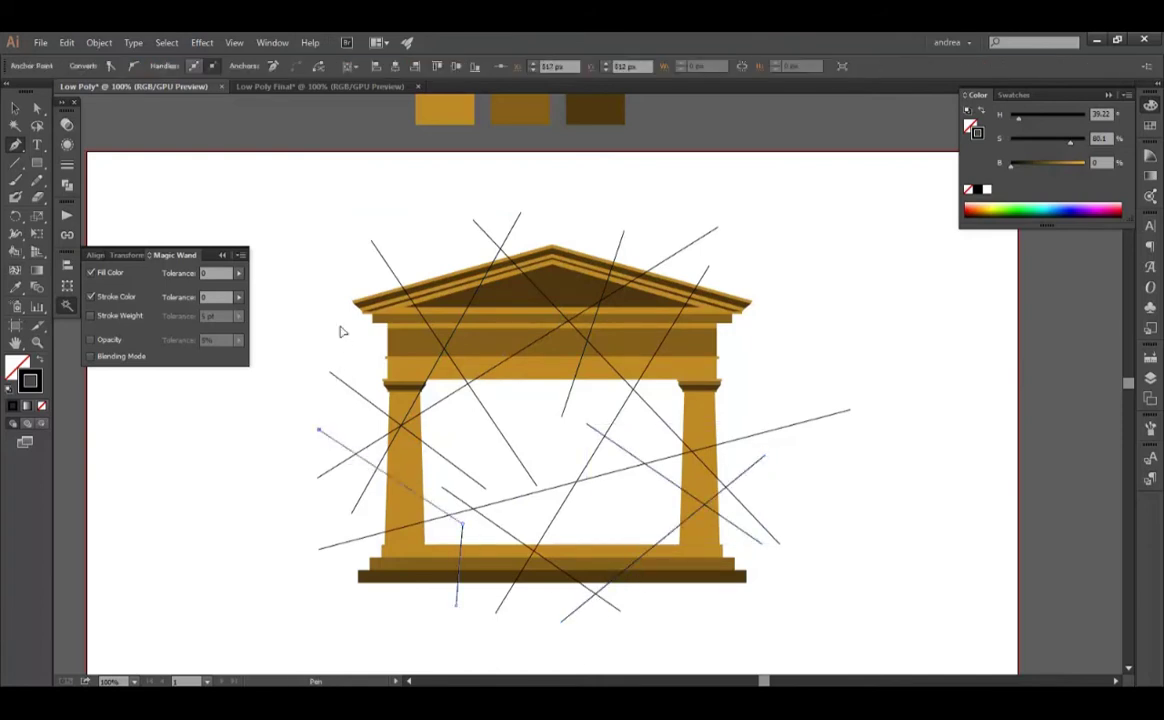
pyautogui.click(339, 327)
pyautogui.click(540, 392)
pyautogui.keyDown('ctrl'); pyautogui.click(755, 252); pyautogui.keyUp('ctrl')
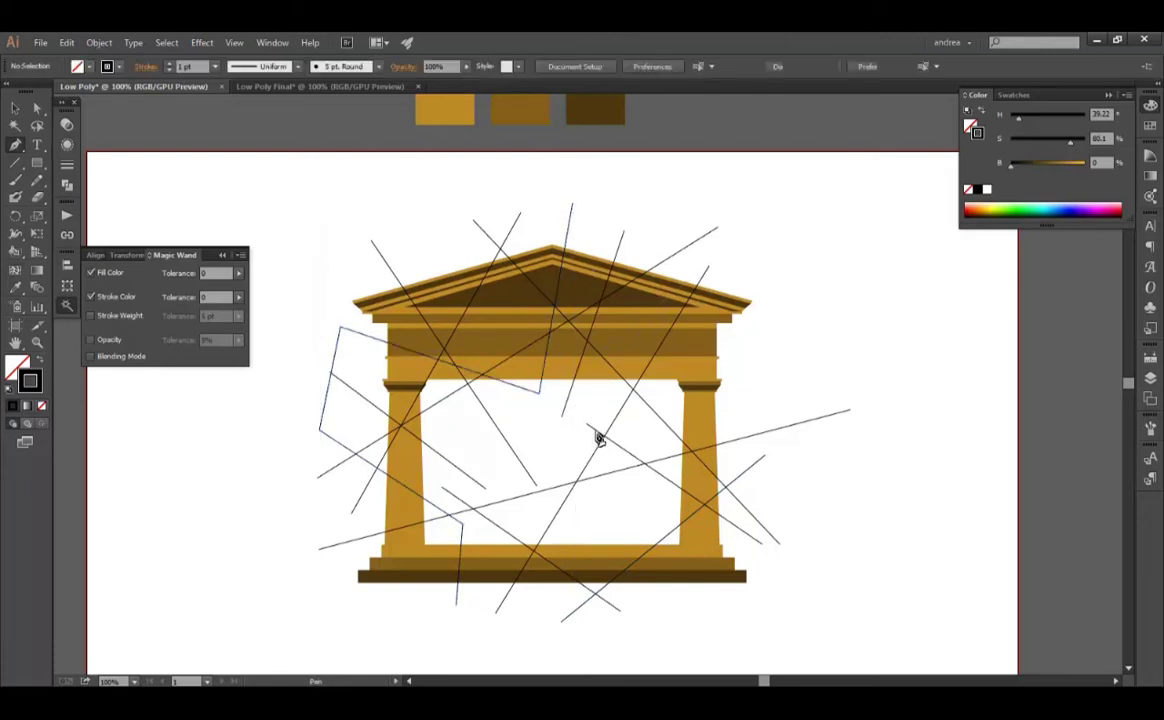
pyautogui.click(726, 252)
pyautogui.click(570, 527)
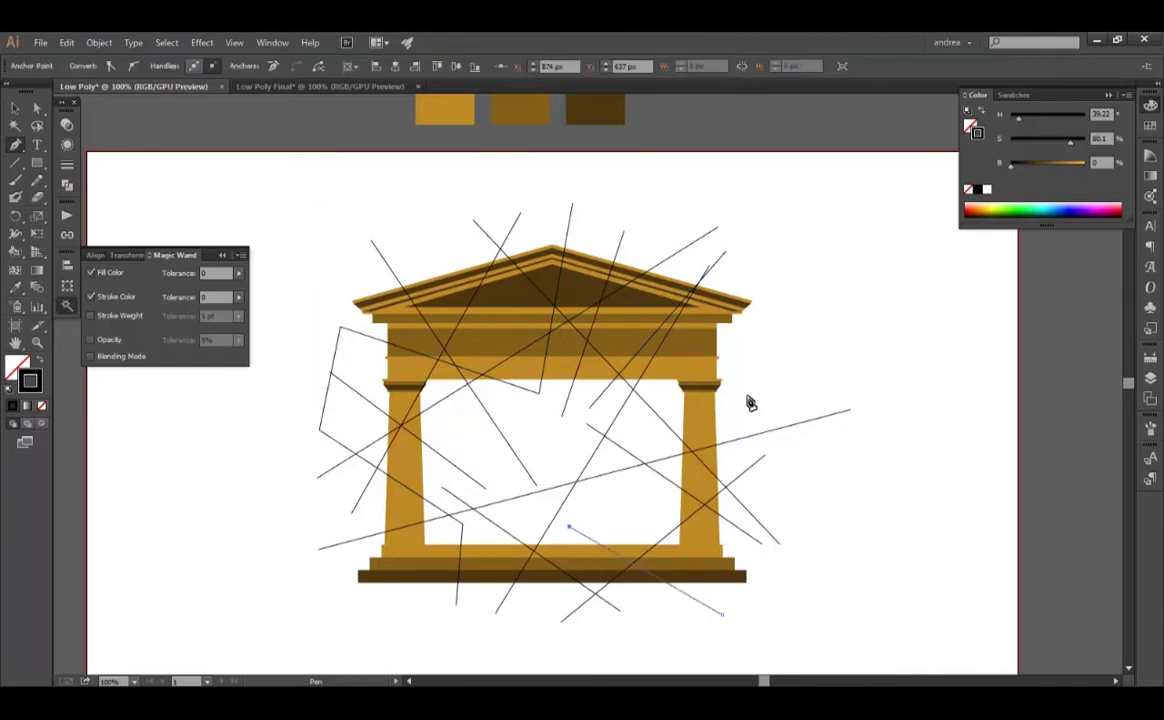
pyautogui.click(760, 362)
pyautogui.keyDown('ctrl'); pyautogui.click(436, 250); pyautogui.keyUp('ctrl')
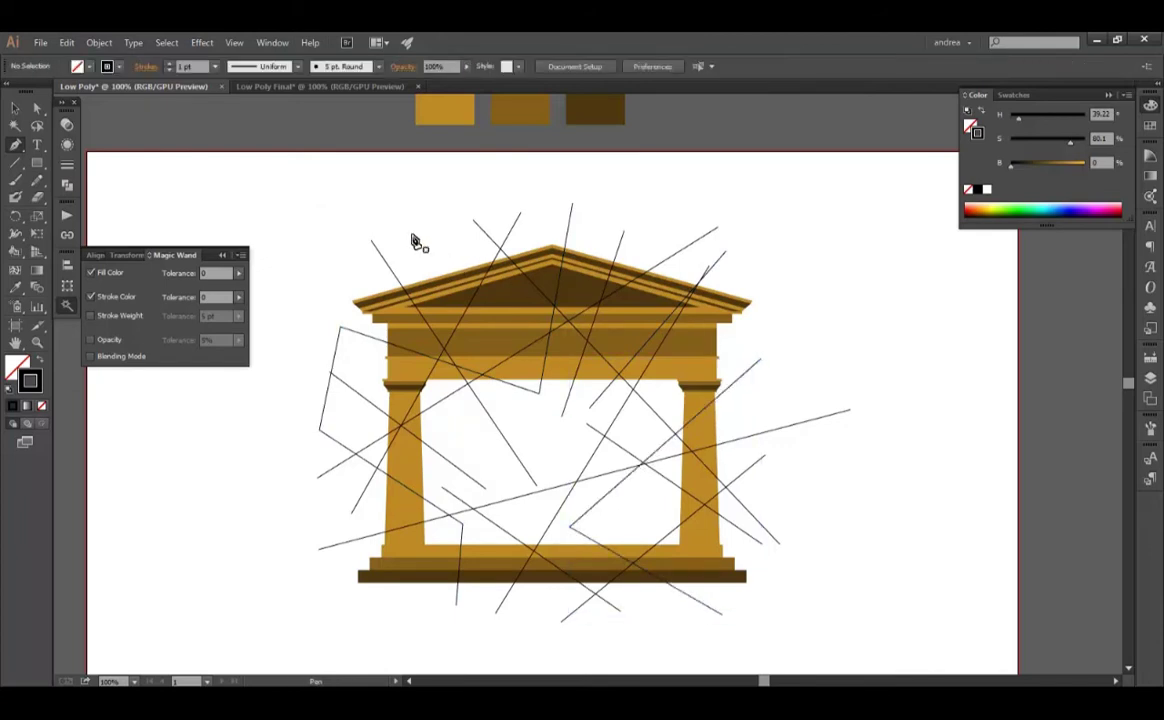
# Draw lines from the pediment into the doorway and a vertical line through the pediment
pyautogui.click(411, 235)
pyautogui.click(499, 406)
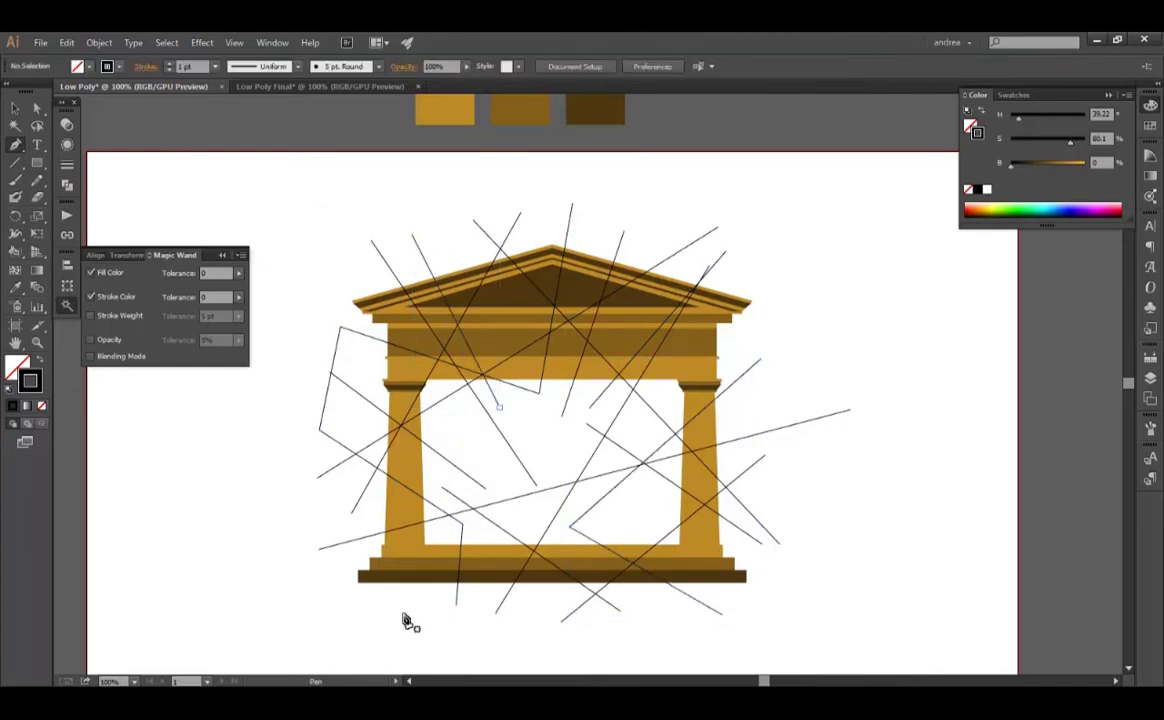
pyautogui.click(449, 549)
pyautogui.click(355, 521)
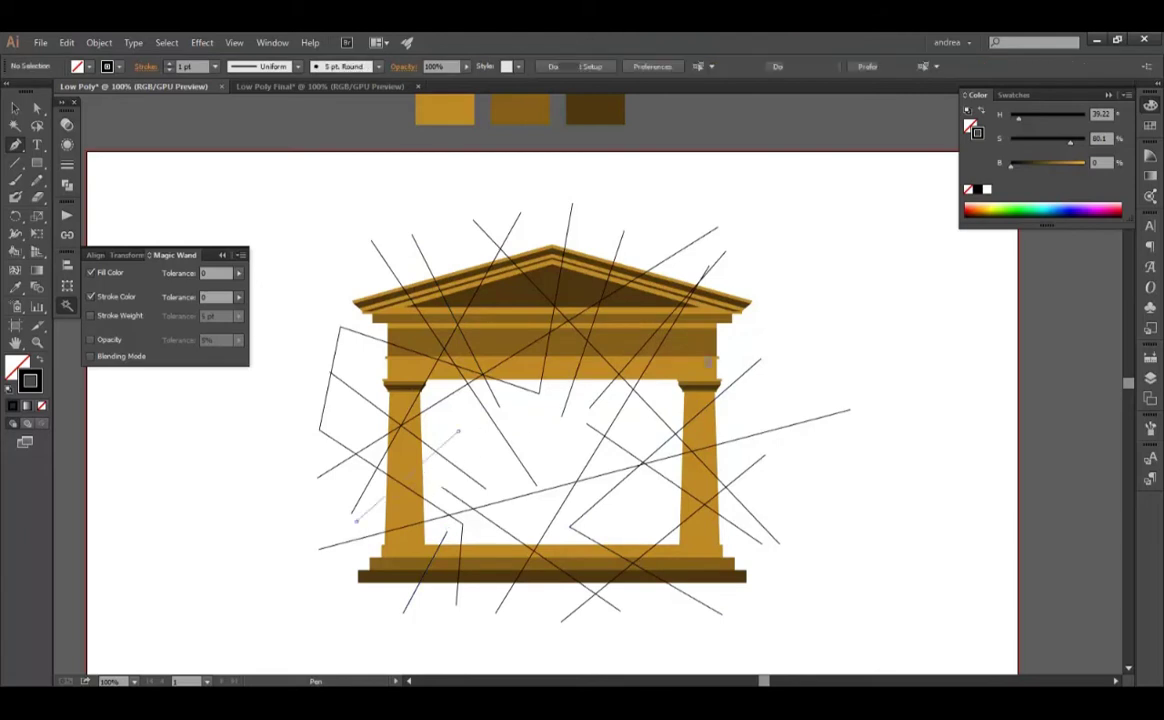
pyautogui.click(458, 432)
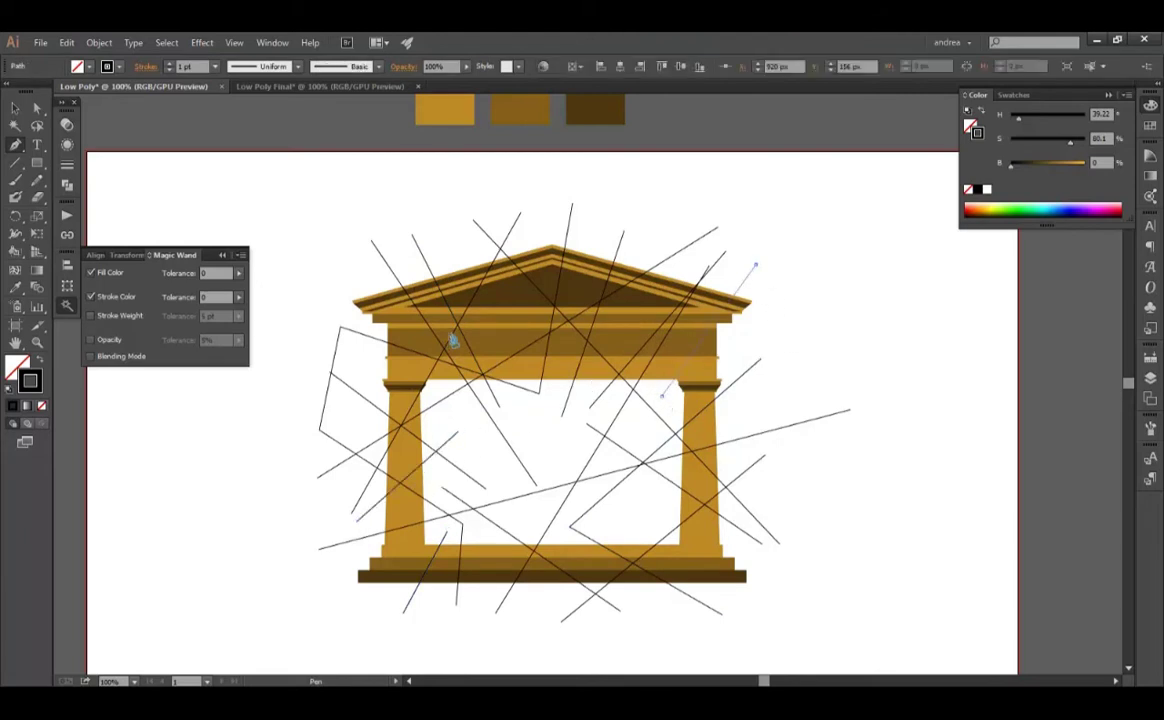
pyautogui.click(412, 233)
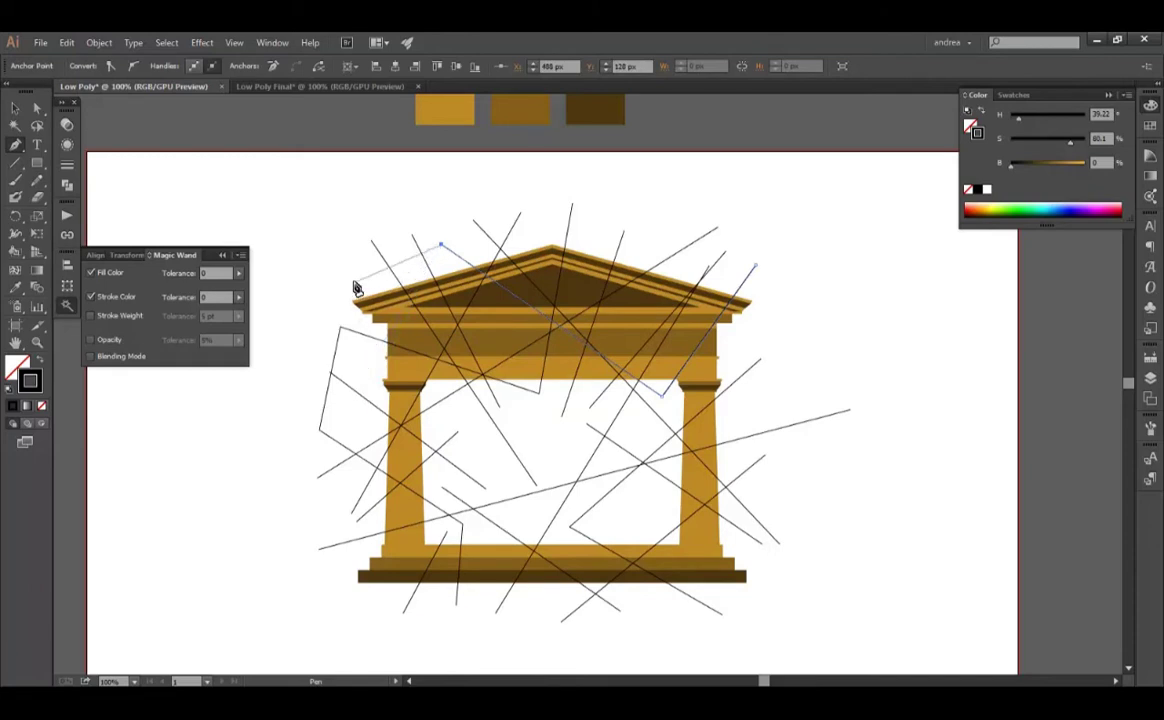
pyautogui.keyDown('ctrl'); pyautogui.click(358, 376); pyautogui.keyUp('ctrl')
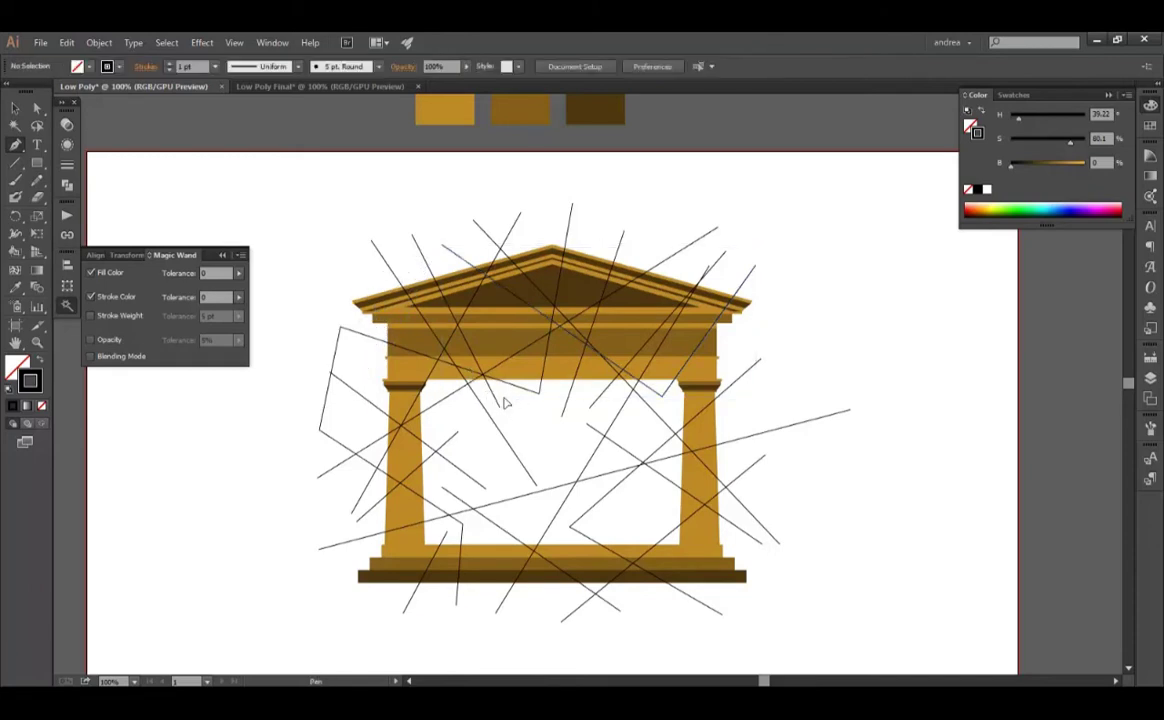
pyautogui.click(504, 397)
pyautogui.click(504, 193)
pyautogui.keyDown('ctrl'); pyautogui.click(760, 208); pyautogui.keyUp('ctrl')
pyautogui.press('v')
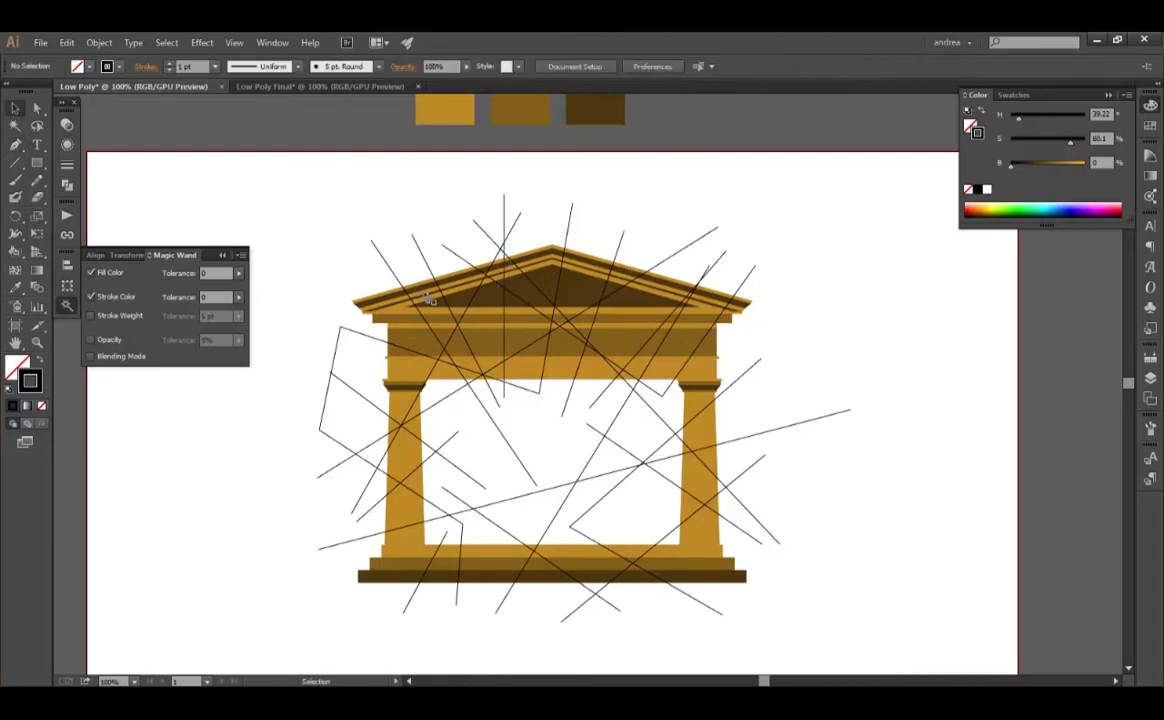
# Select the temple and all its lines, expand fills and strokes, and make a Live Paint group
pyautogui.moveTo(810, 203); pyautogui.dragTo(301, 631)
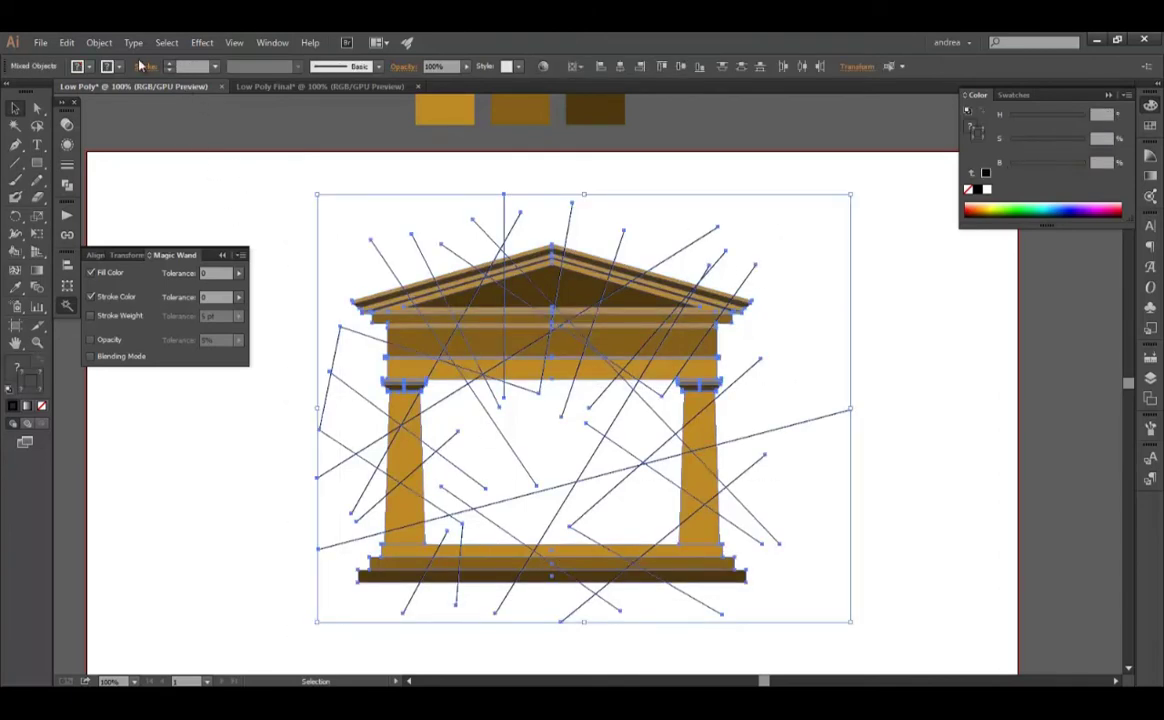
pyautogui.click(99, 42)
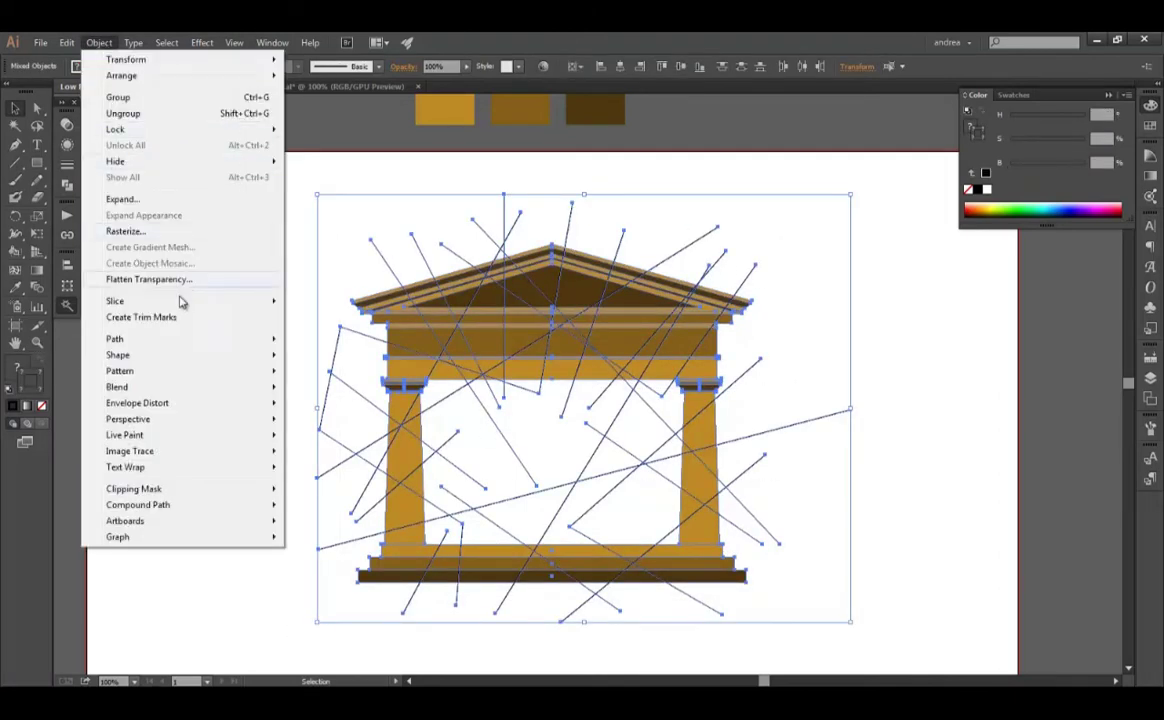
pyautogui.click(147, 204)
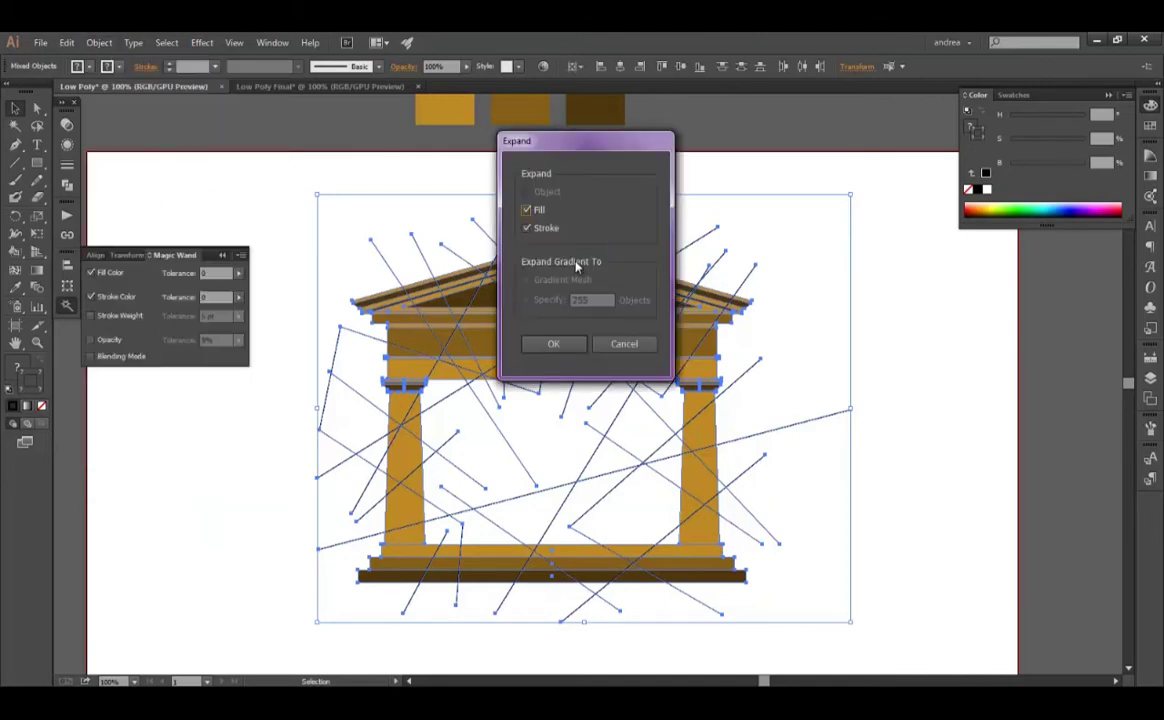
pyautogui.click(553, 343)
pyautogui.click(99, 42)
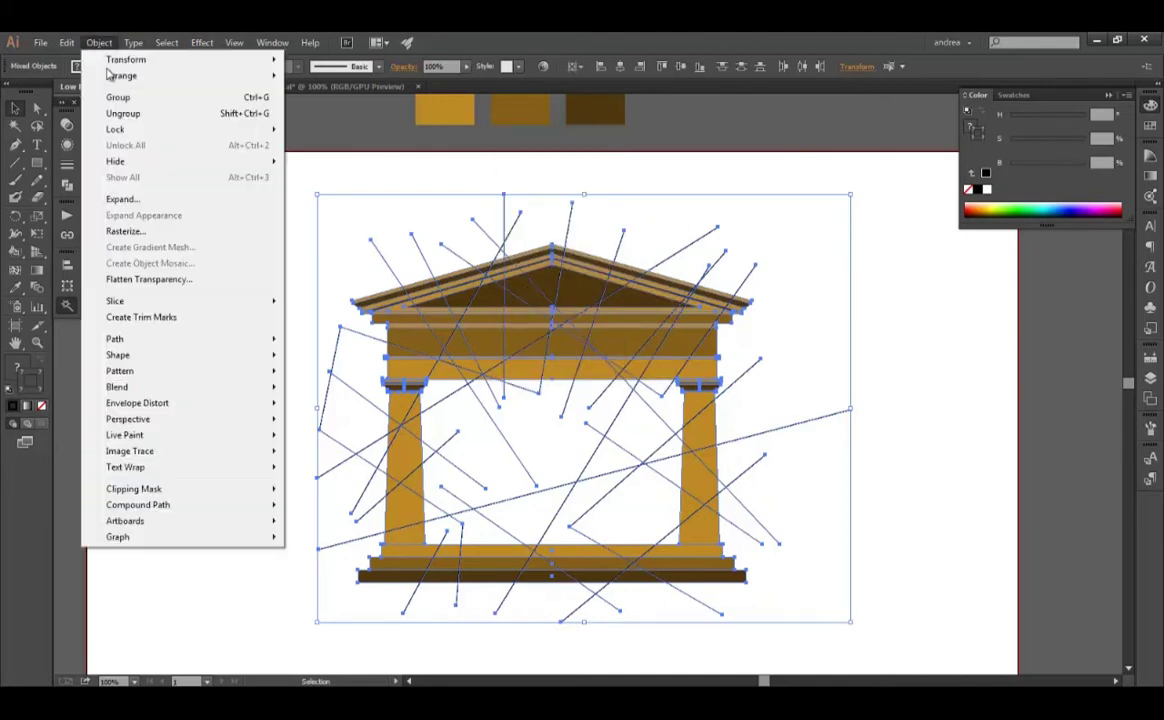
pyautogui.moveTo(125, 435)
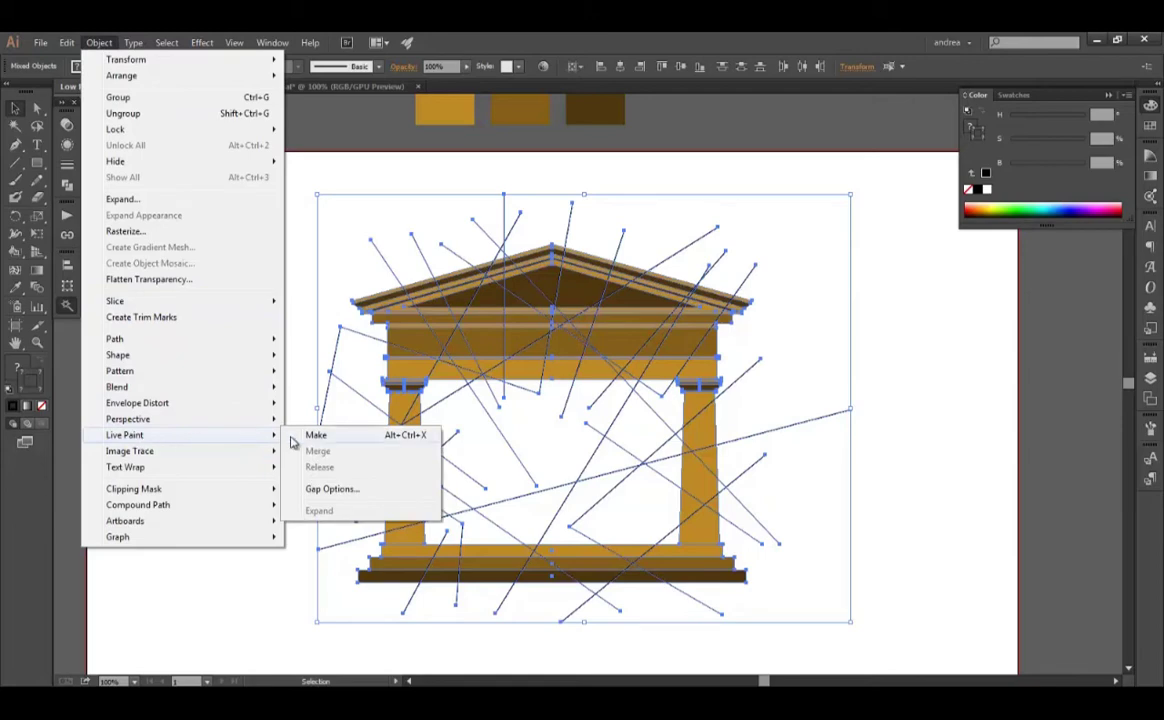
pyautogui.click(311, 440)
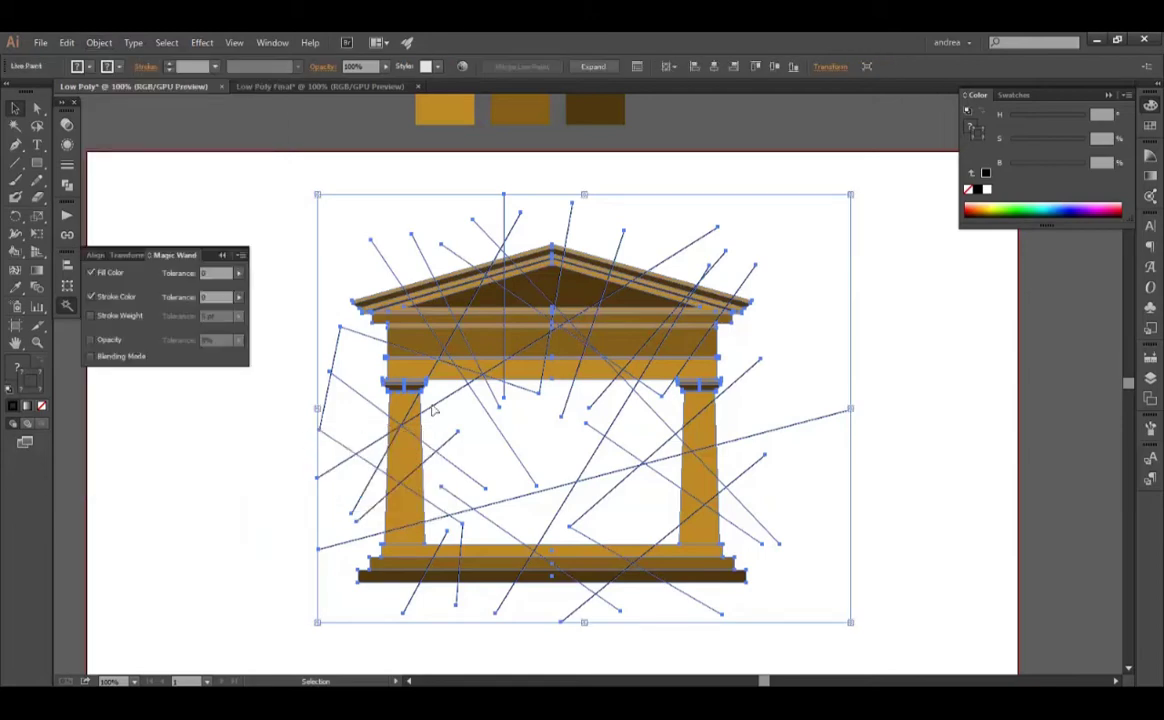
# Sample the column's orange with the Live Paint Bucket and paint a pediment slope facet
pyautogui.press('k')
pyautogui.scroll(2, 505, 318)
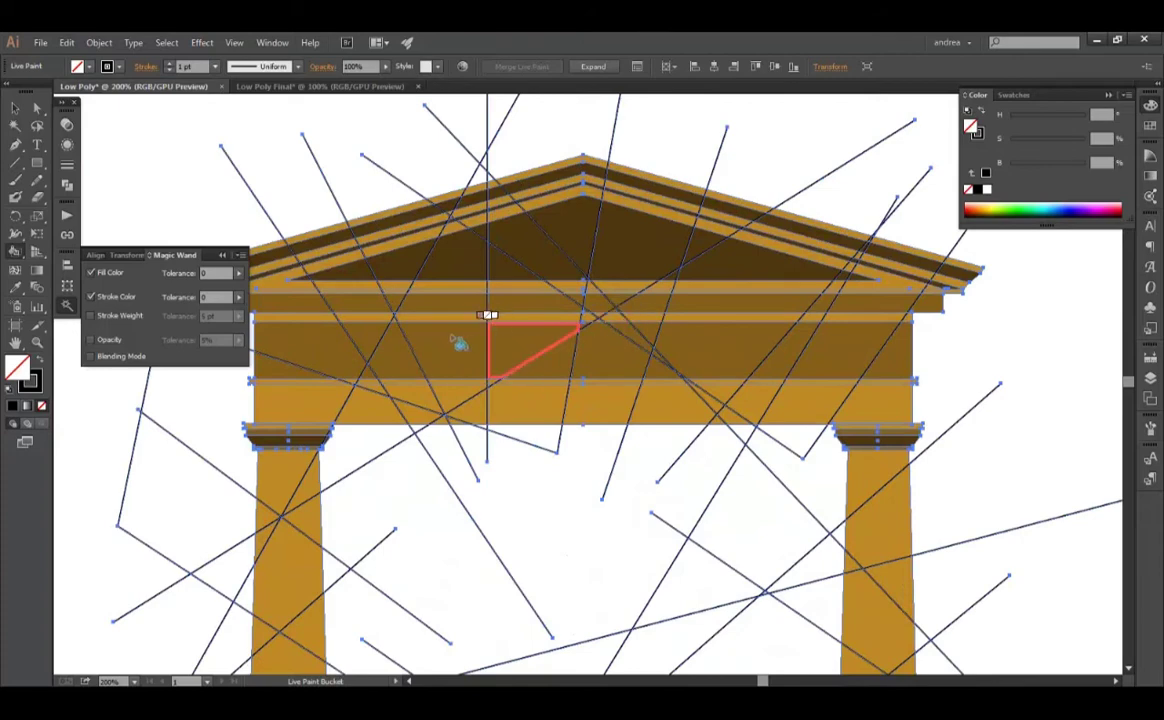
pyautogui.scroll(-1, 488, 270)
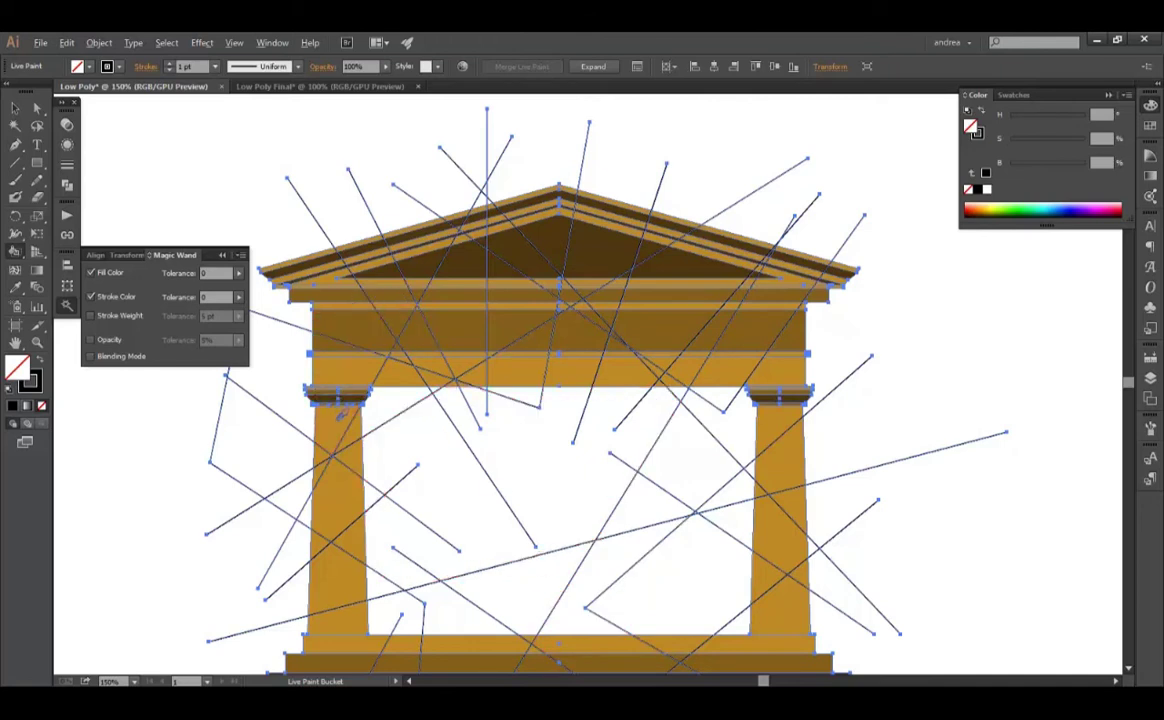
pyautogui.keyDown('alt'); pyautogui.click(330, 414); pyautogui.keyUp('alt')
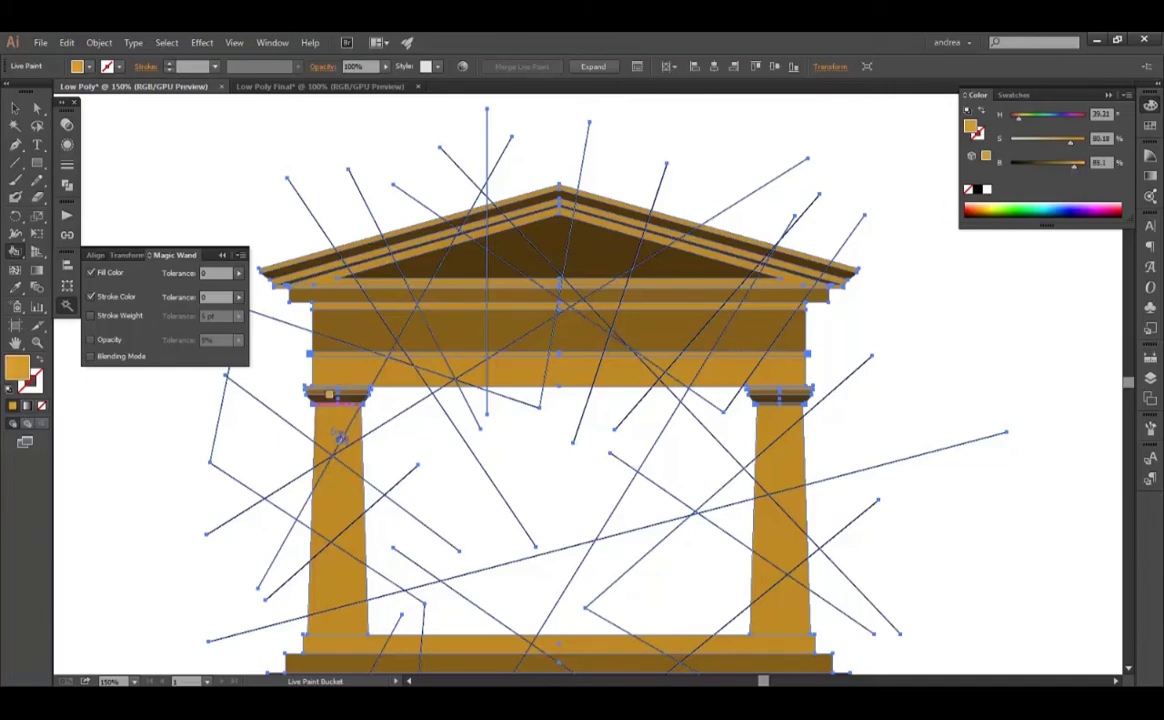
pyautogui.scroll(1, 340, 448)
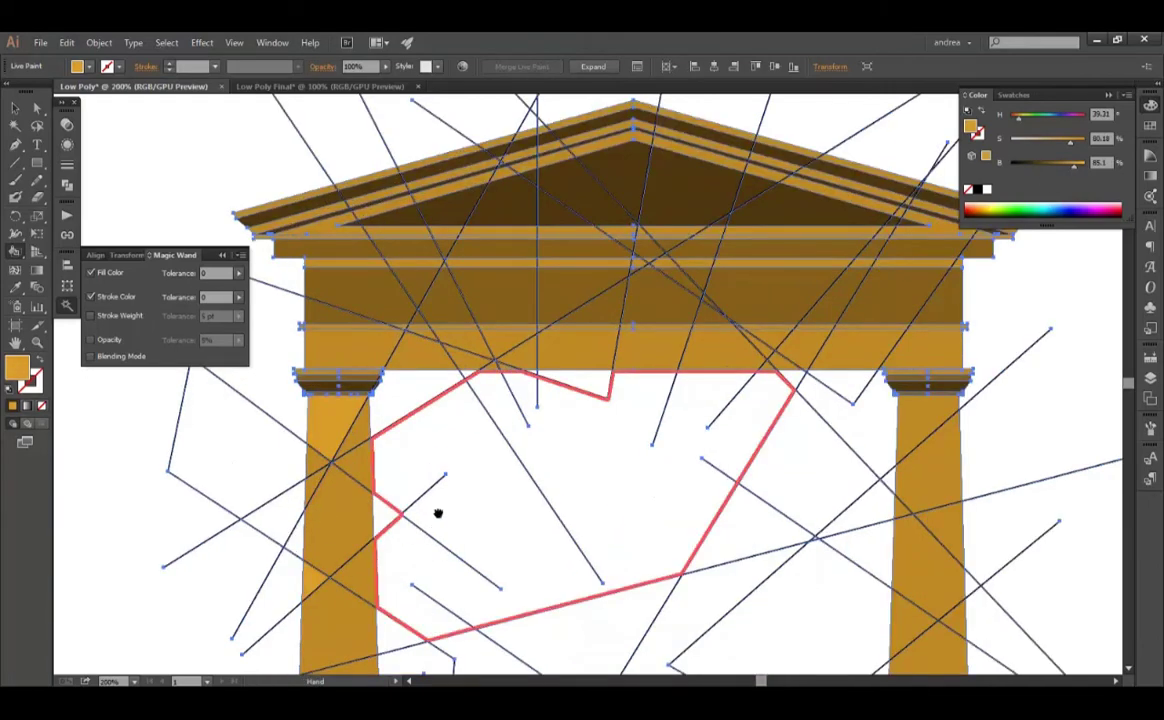
pyautogui.scroll(-3, 439, 512)
pyautogui.scroll(3, 425, 322)
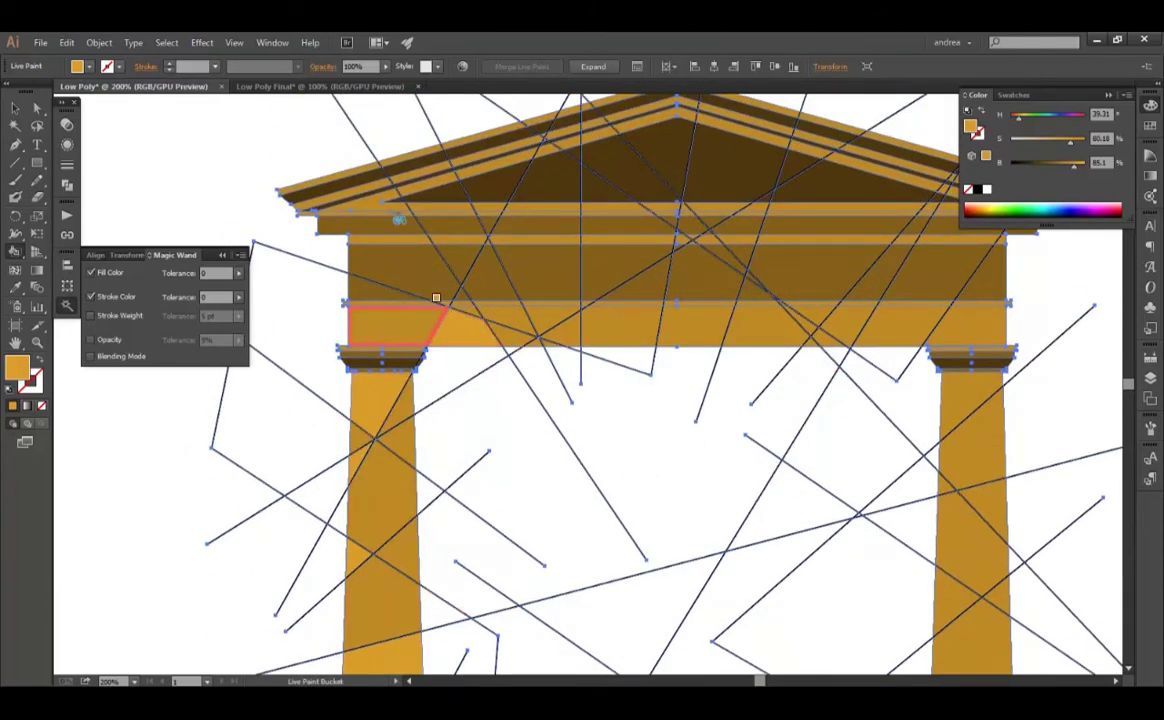
pyautogui.scroll(1, 420, 165)
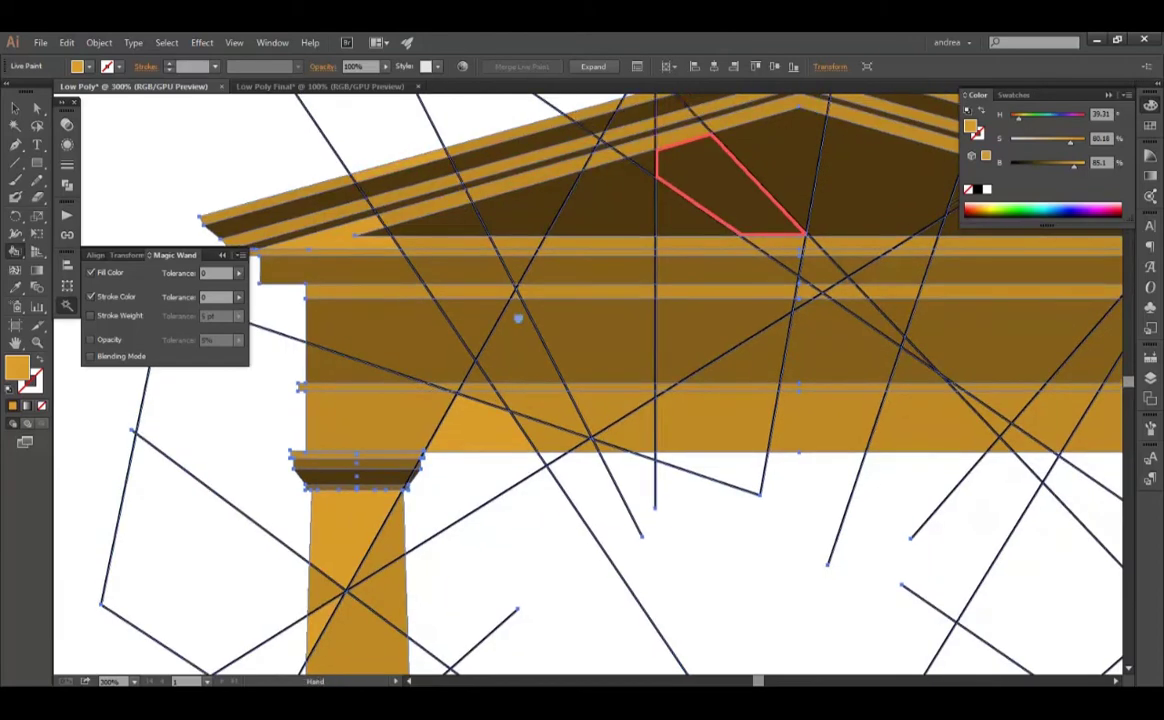
pyautogui.scroll(3, 560, 280)
pyautogui.hscroll(3, 560, 280)
pyautogui.click(560, 266)
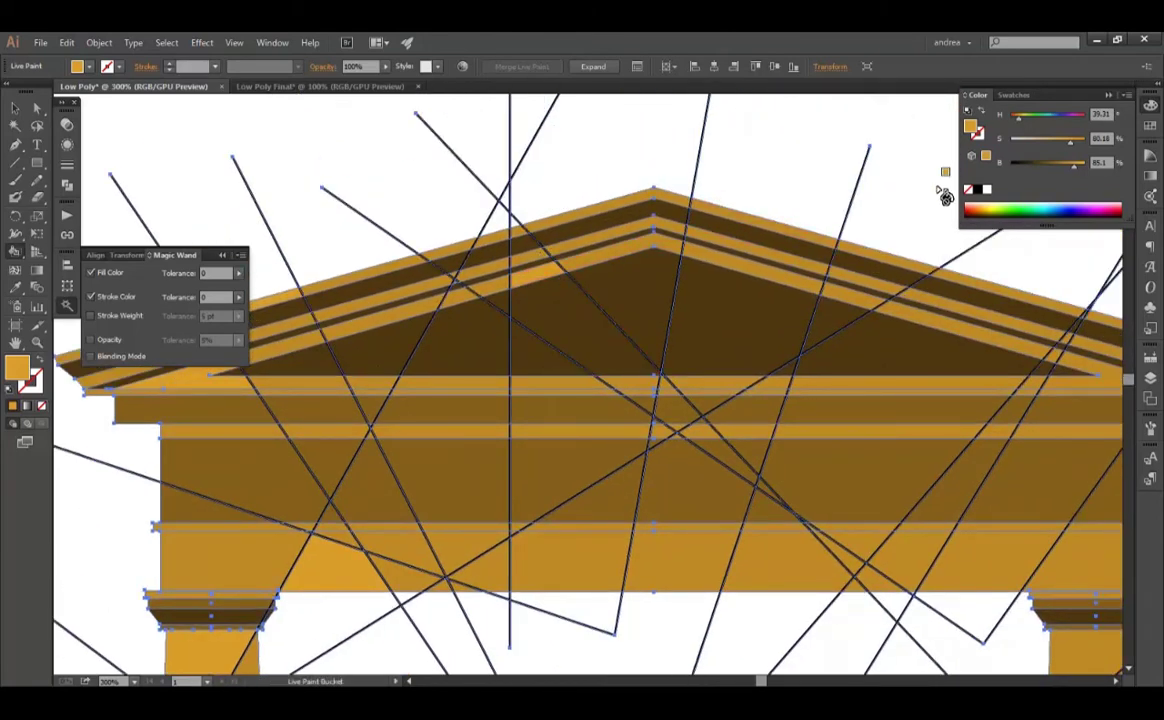
# Lighten the orange slightly and fill a frieze facet with it
pyautogui.scroll(-1, 515, 299)
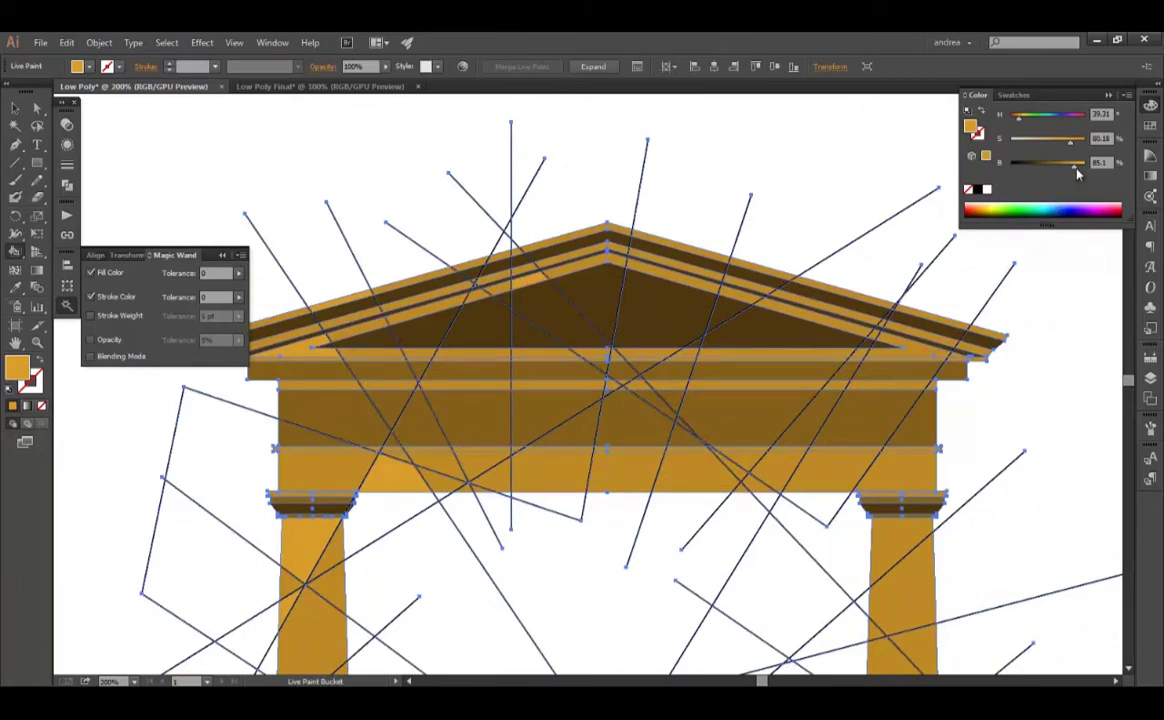
pyautogui.moveTo(1077, 170); pyautogui.dragTo(1079, 166)
pyautogui.click(442, 463)
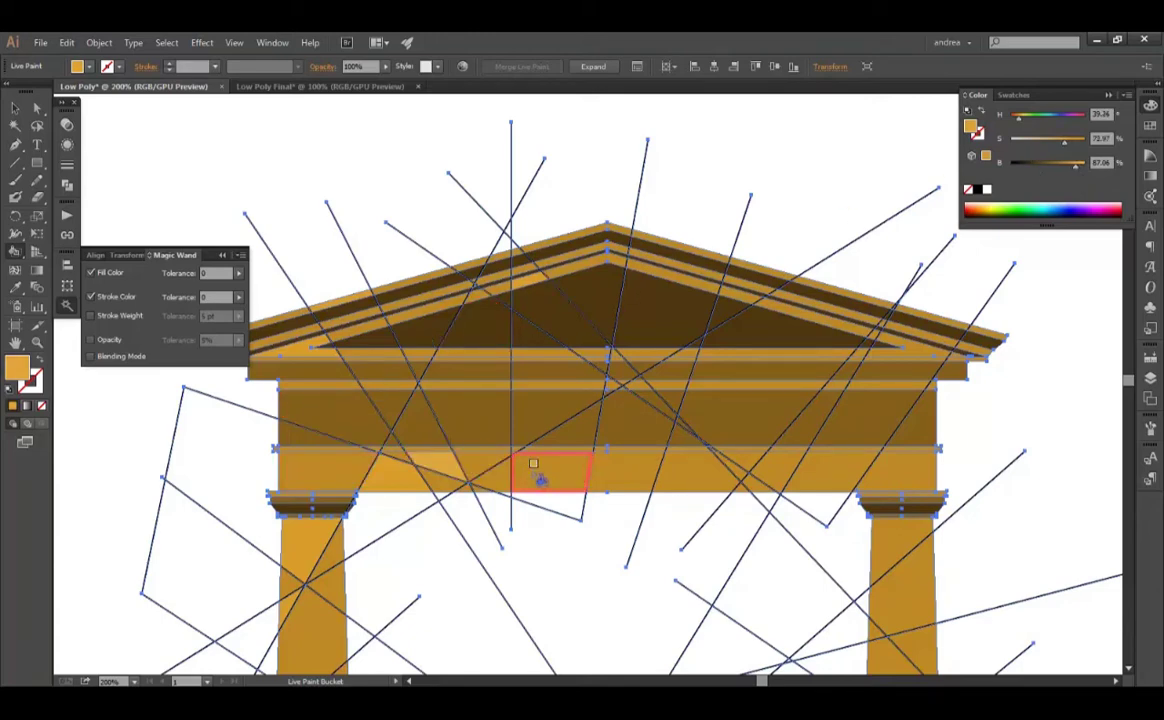
pyautogui.scroll(2, 410, 340)
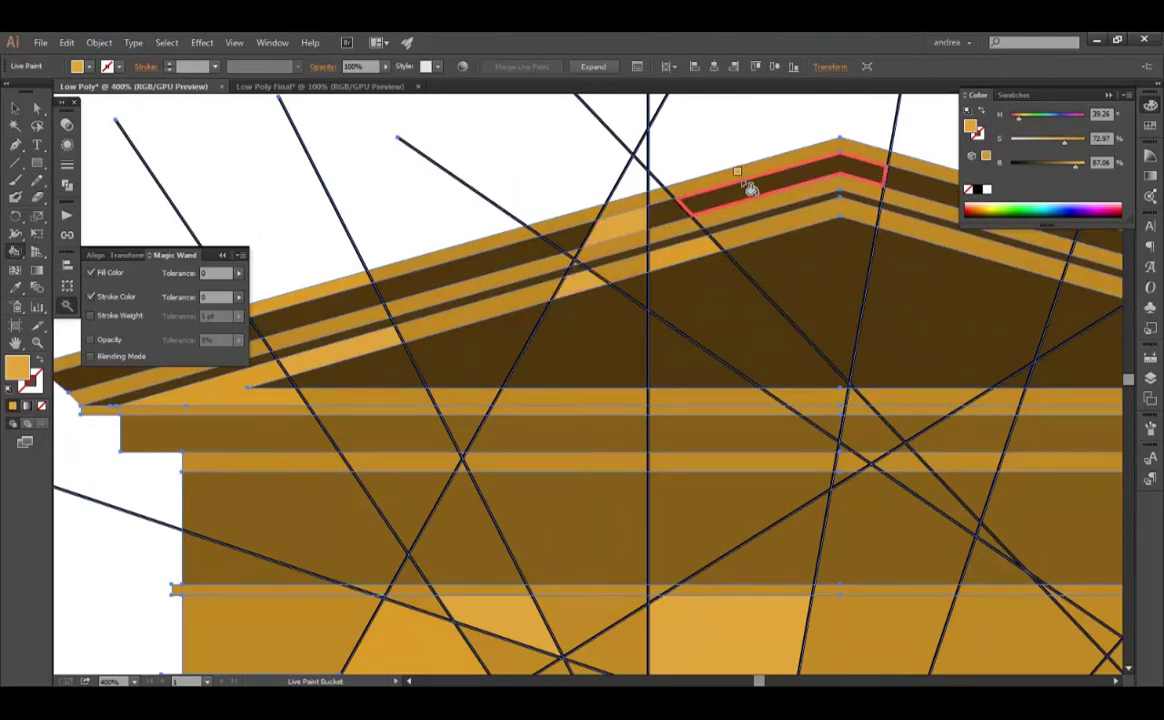
pyautogui.scroll(-4, 736, 187)
pyautogui.scroll(4, 533, 255)
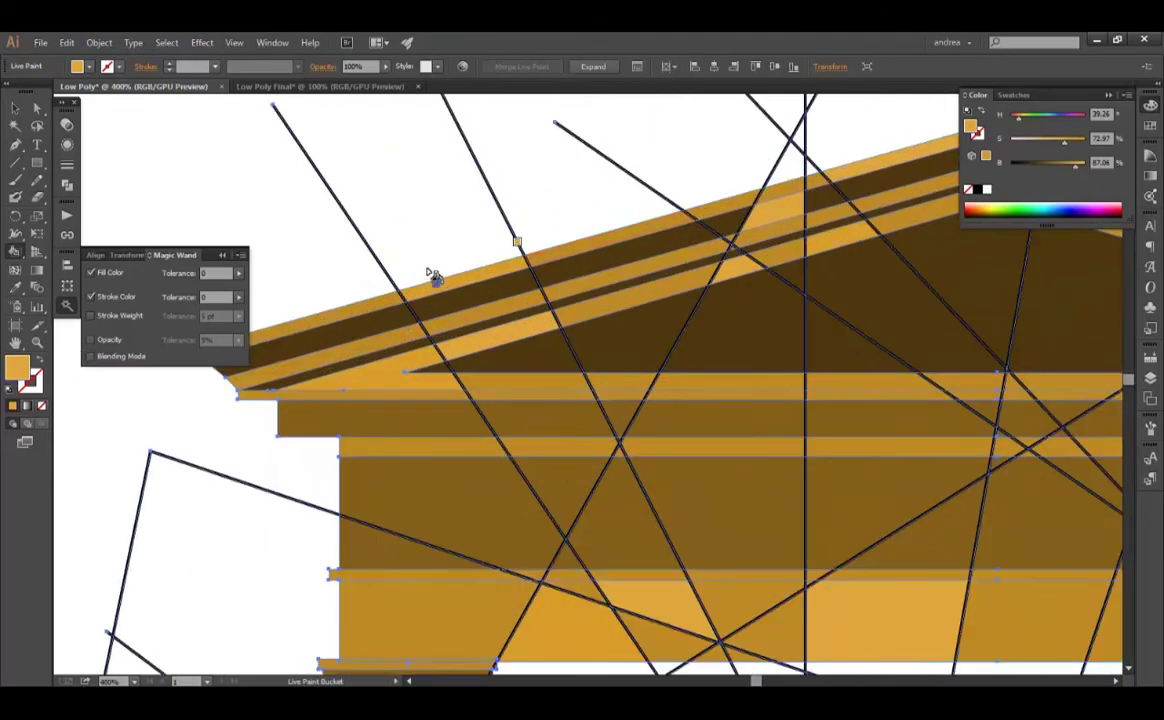
pyautogui.scroll(-2, 382, 299)
pyautogui.scroll(-5, 517, 338)
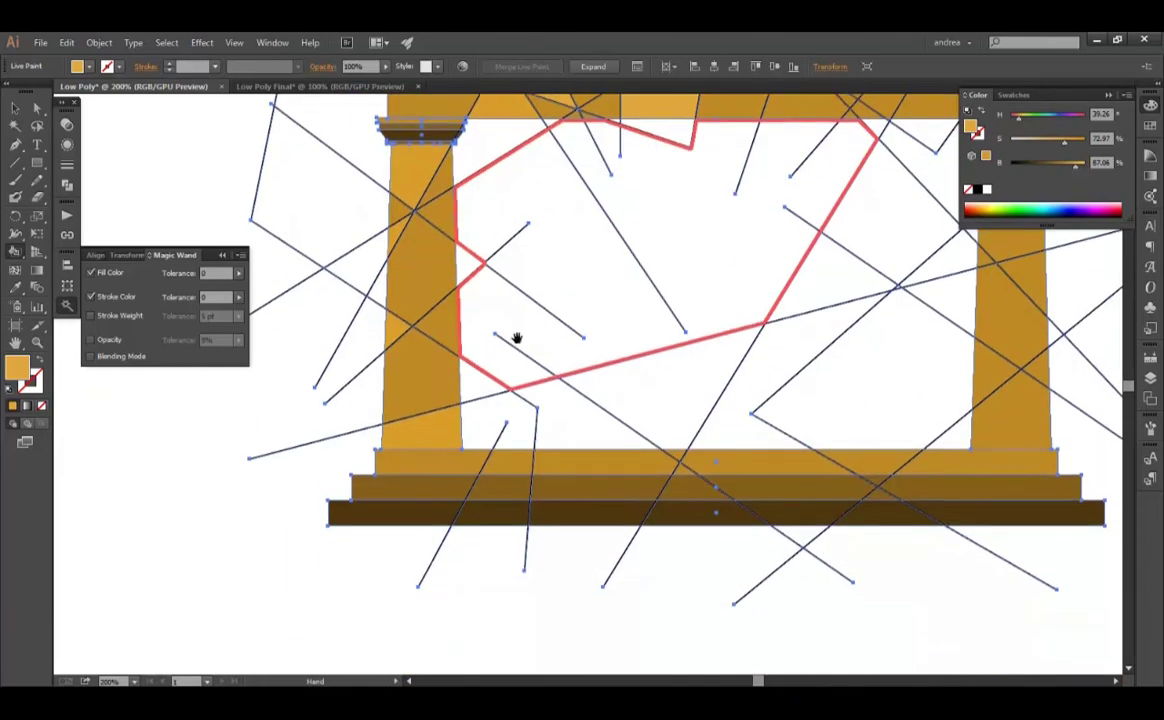
# Sample the darker frieze brown, lighten it a little, and paint another frieze face golden
pyautogui.moveTo(517, 338); pyautogui.dragTo(517, 330)
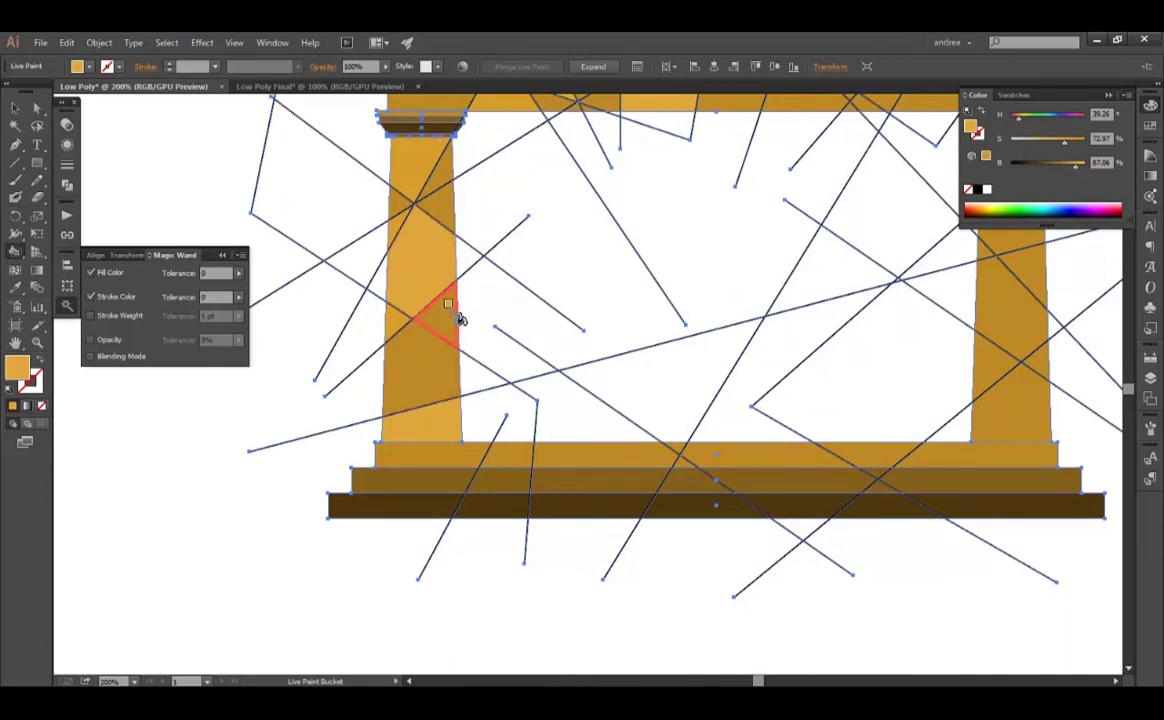
pyautogui.moveTo(477, 237); pyautogui.dragTo(474, 286)
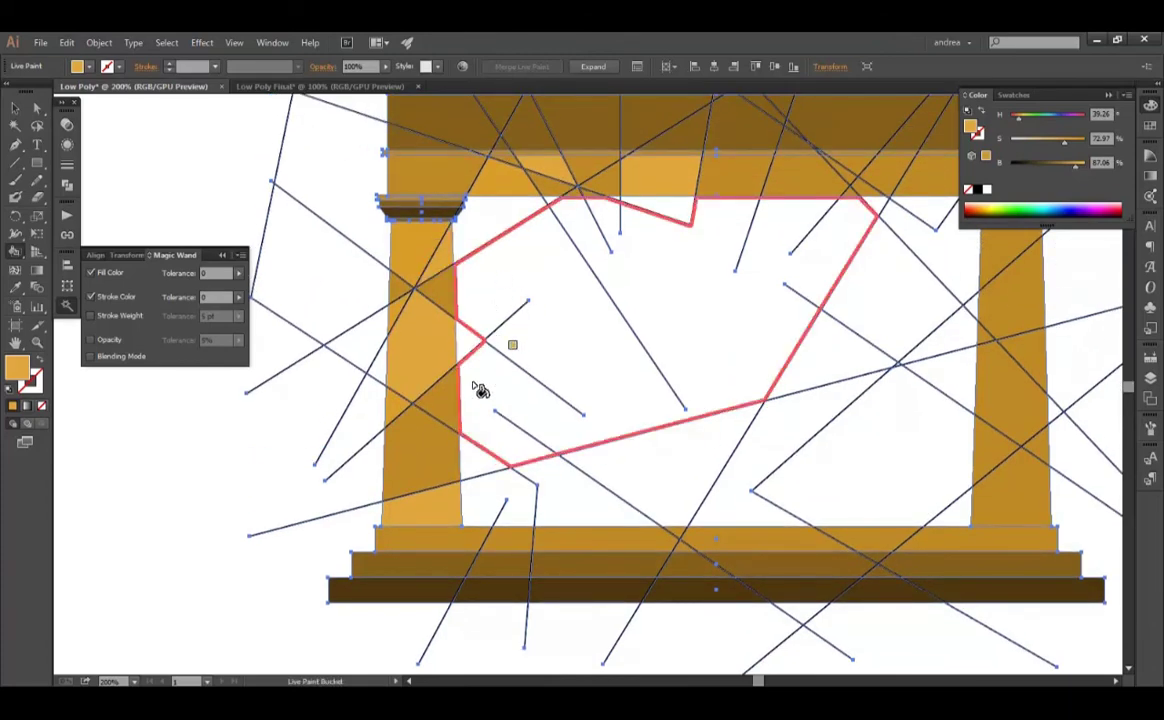
pyautogui.moveTo(575, 350)
pyautogui.mouseDown()
pyautogui.moveTo(563, 434)
pyautogui.moveTo(493, 534)
pyautogui.mouseUp()
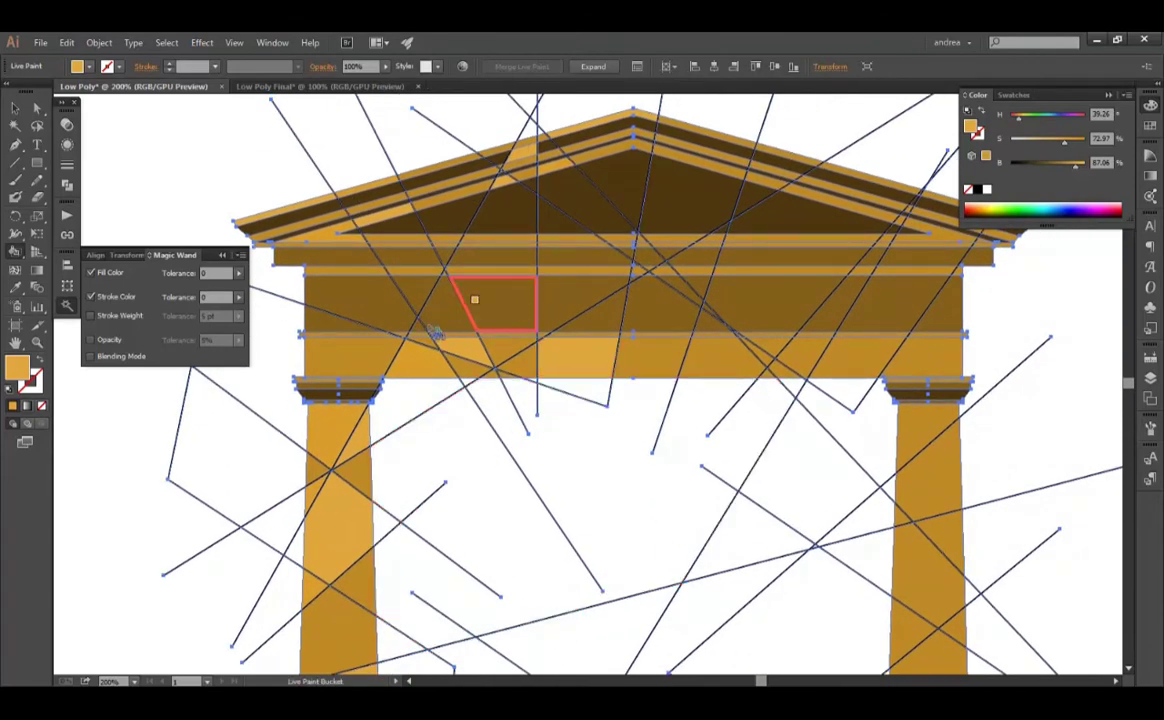
pyautogui.keyDown('alt'); pyautogui.click(505, 288); pyautogui.keyUp('alt')
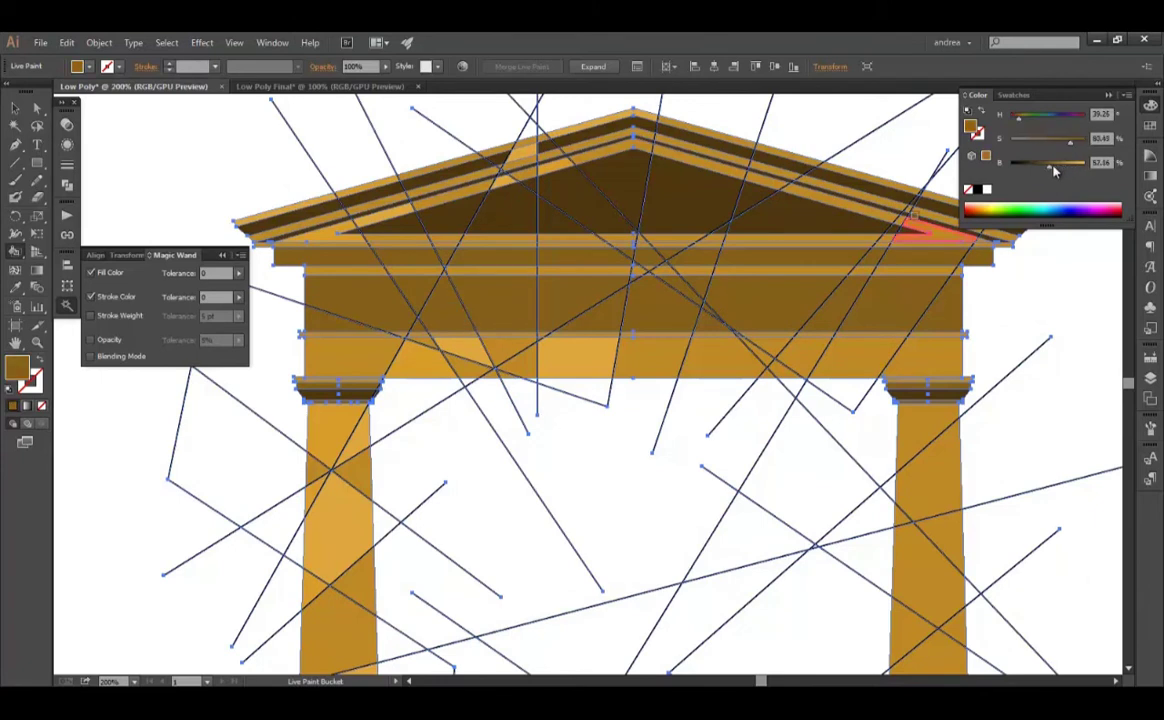
pyautogui.moveTo(1058, 168); pyautogui.dragTo(1061, 168)
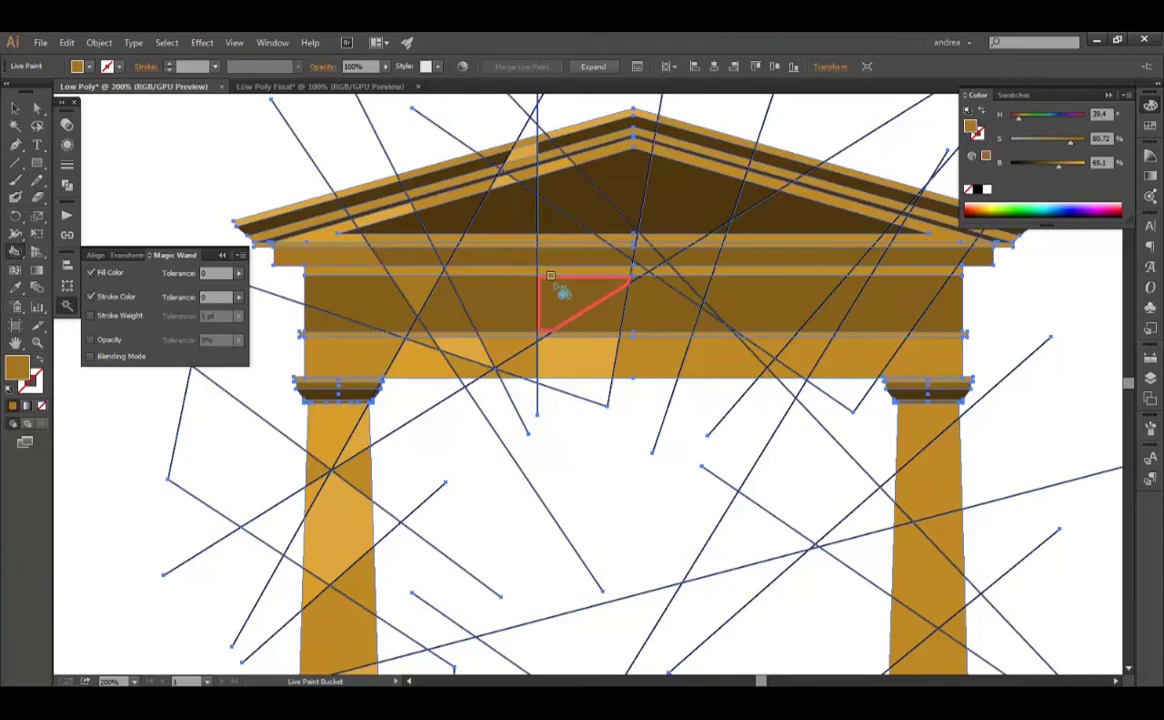
pyautogui.click(668, 300)
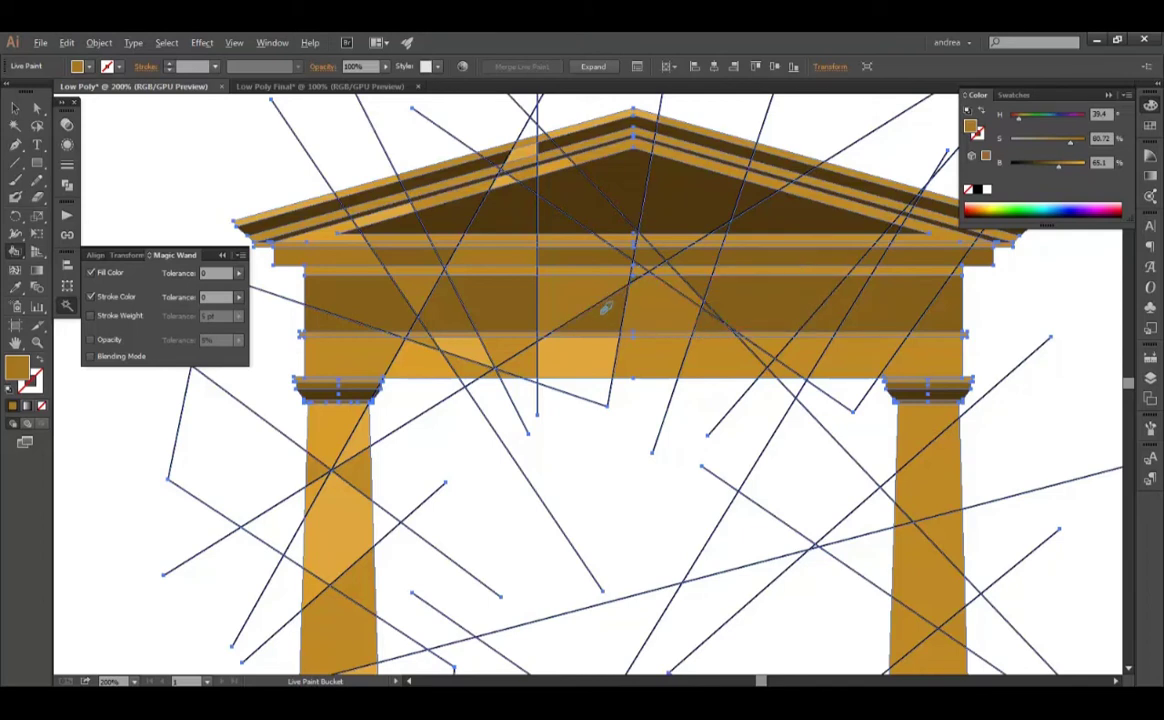
# Switch to a darker brown and nudge its Brightness lighter near the column bases
pyautogui.press('Left')
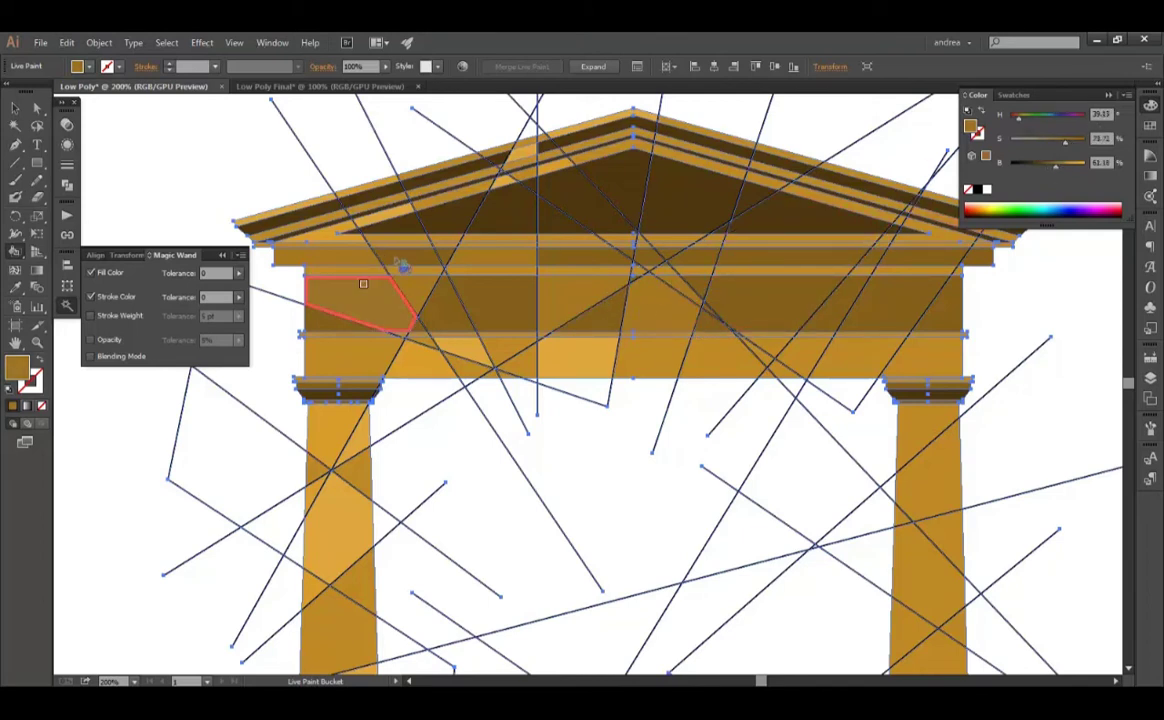
pyautogui.moveTo(412, 660); pyautogui.dragTo(484, 471)
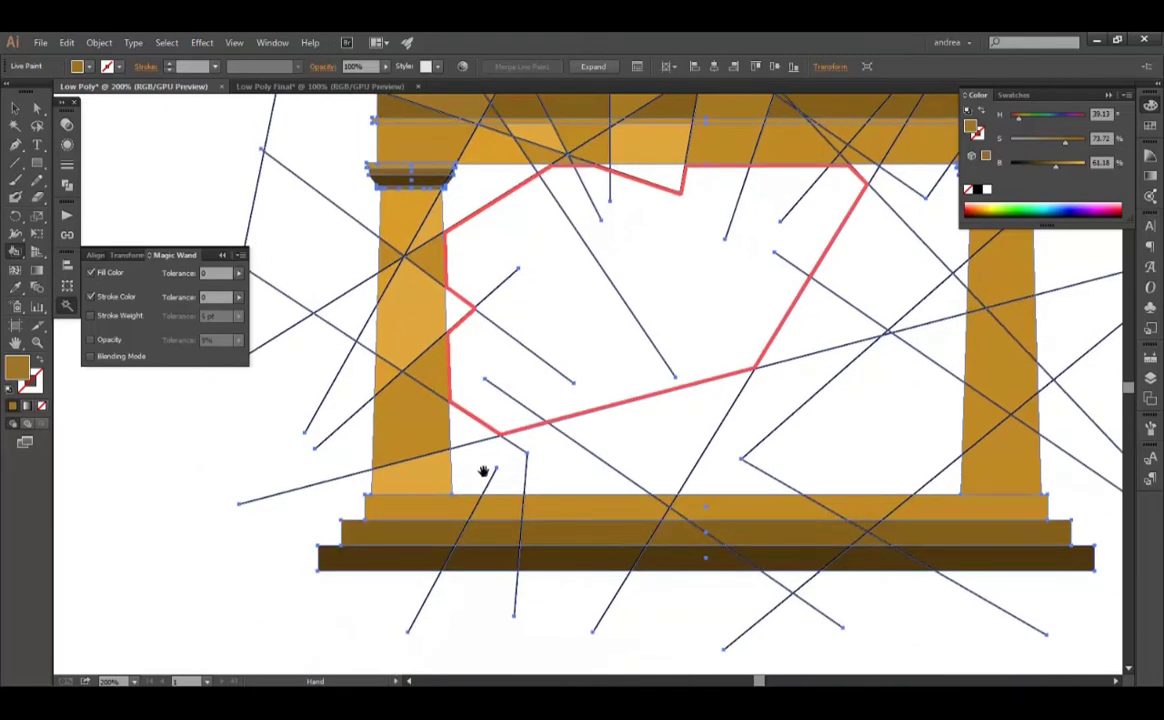
pyautogui.scroll(1, 609, 222)
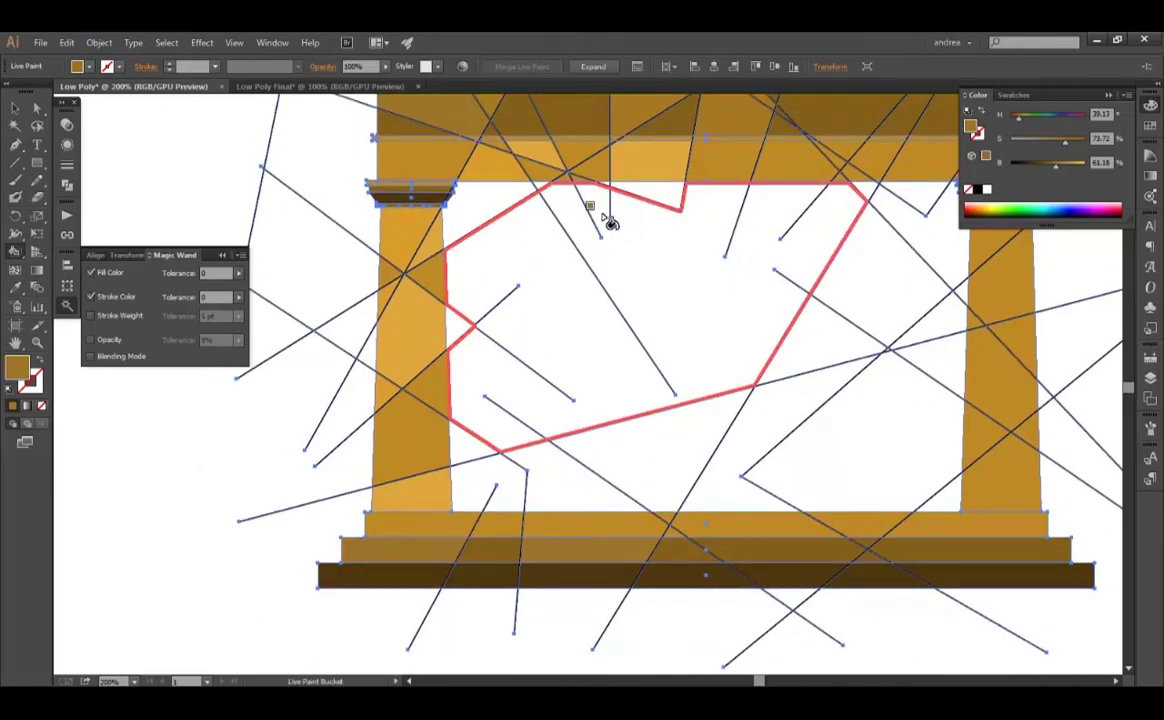
pyautogui.scroll(5, 645, 350)
pyautogui.scroll(3, 463, 546)
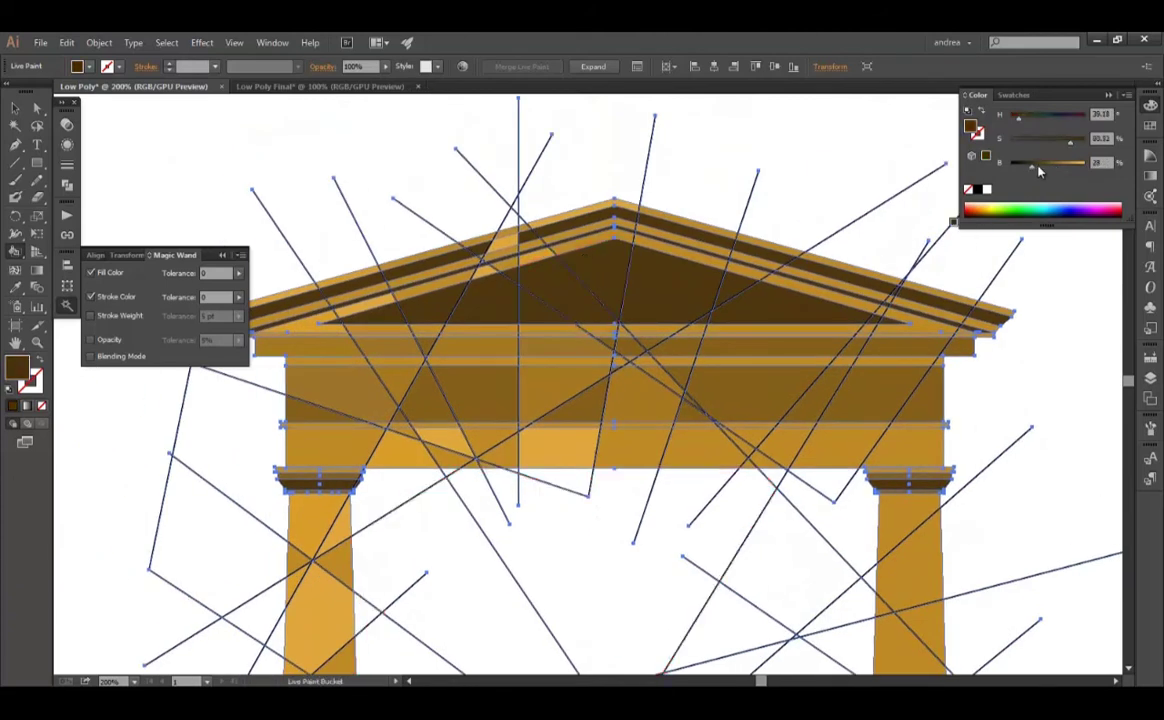
pyautogui.moveTo(1039, 171); pyautogui.dragTo(1045, 168)
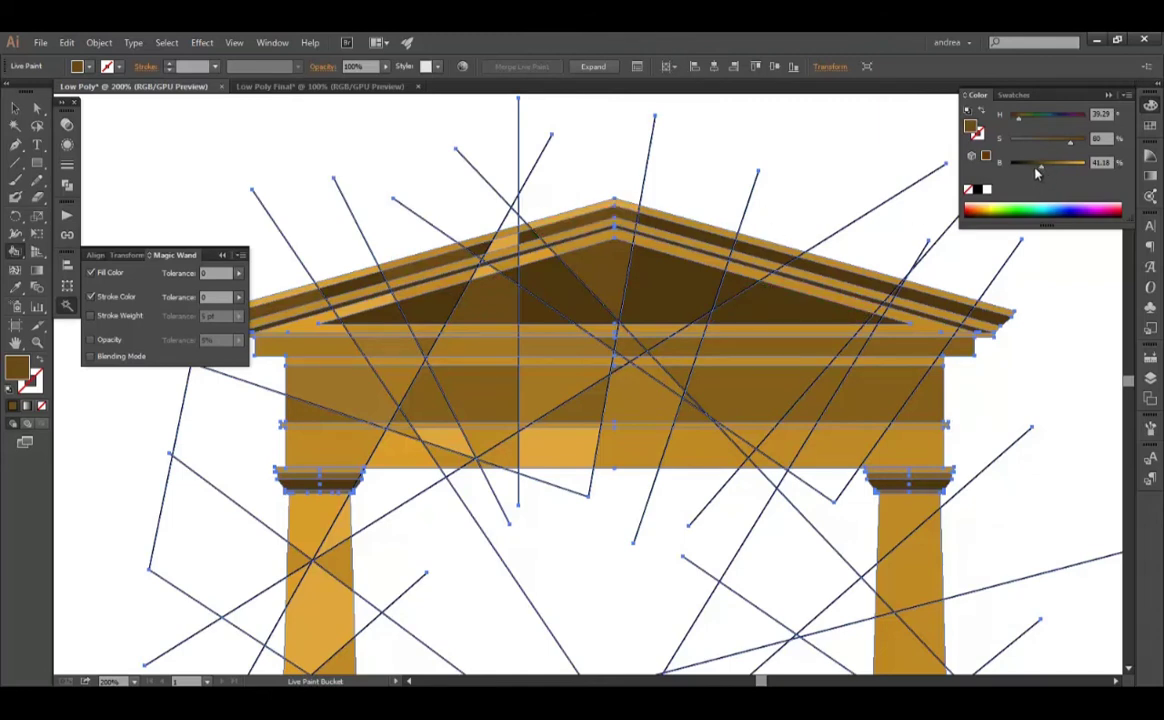
pyautogui.moveTo(1044, 172); pyautogui.dragTo(1049, 172)
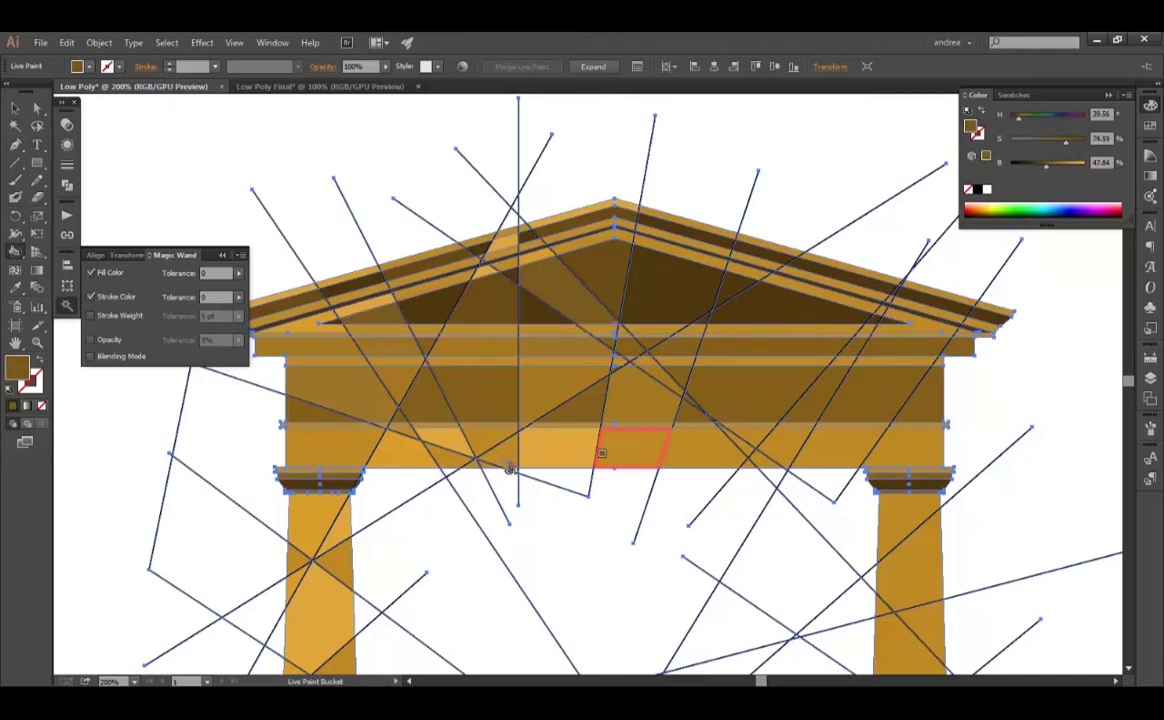
# Sample the light frieze gold, darken it, and paint the right column's upper section
pyautogui.scroll(-2, 510, 470)
pyautogui.scroll(-2, 450, 420)
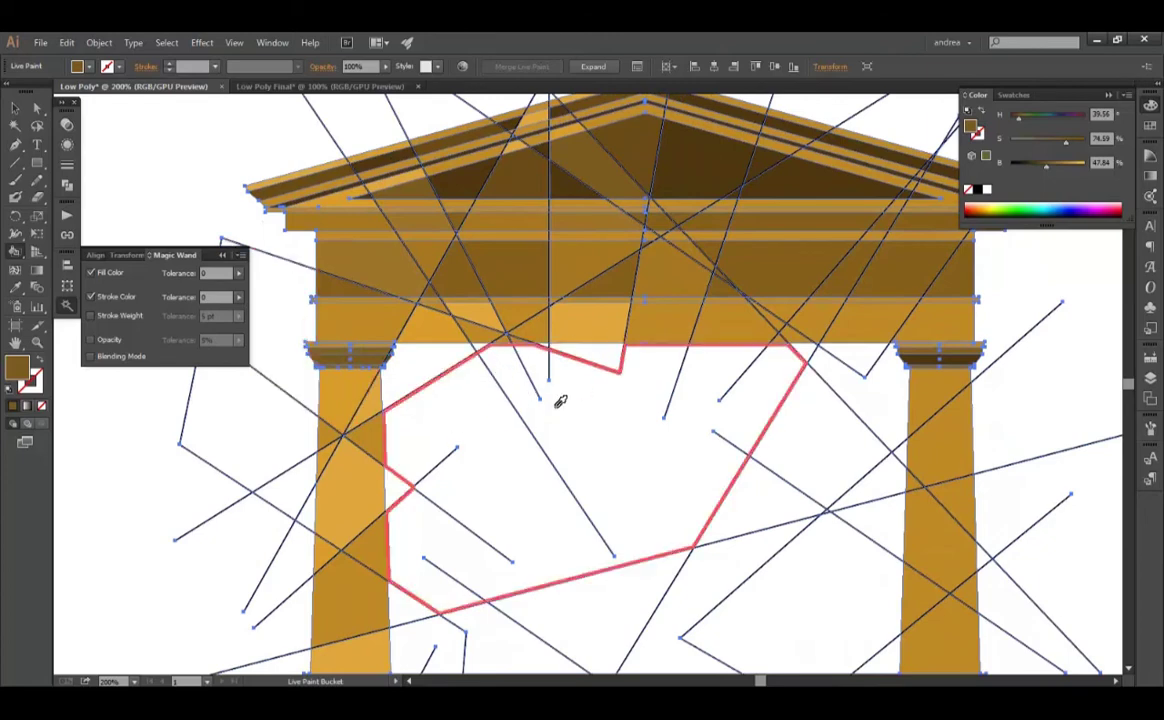
pyautogui.scroll(-1, 560, 400)
pyautogui.scroll(1, 650, 330)
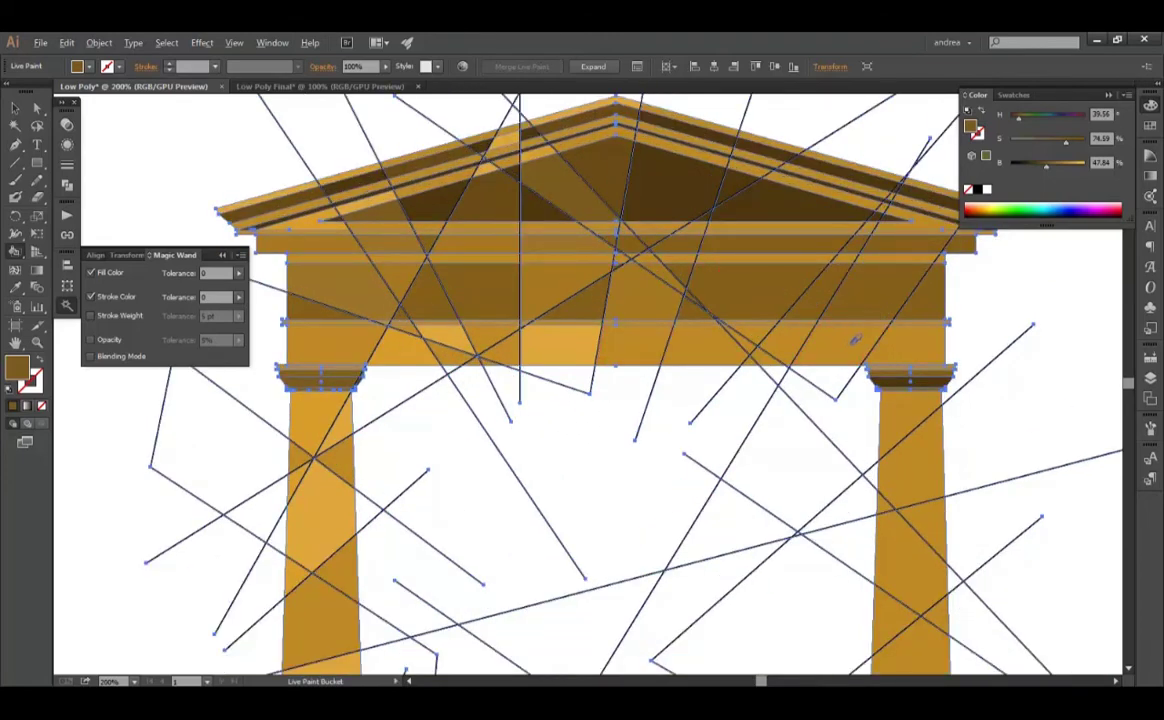
pyautogui.keyDown('alt'); pyautogui.click(855, 340); pyautogui.keyUp('alt')
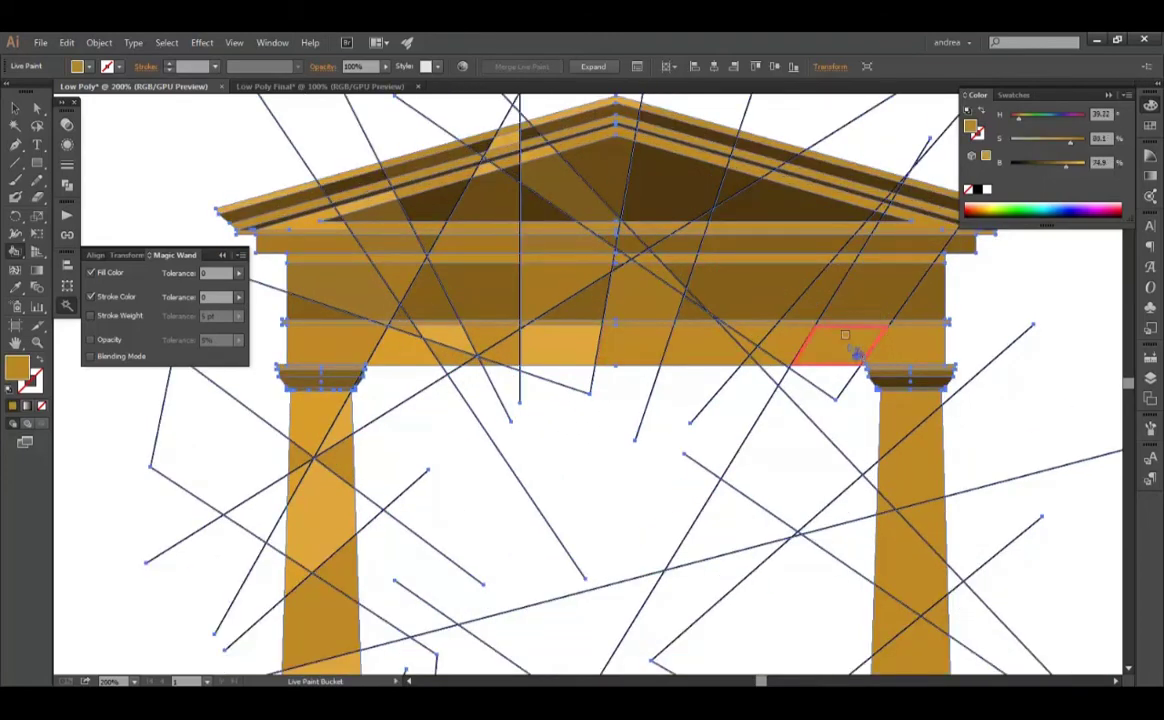
pyautogui.click(1055, 163)
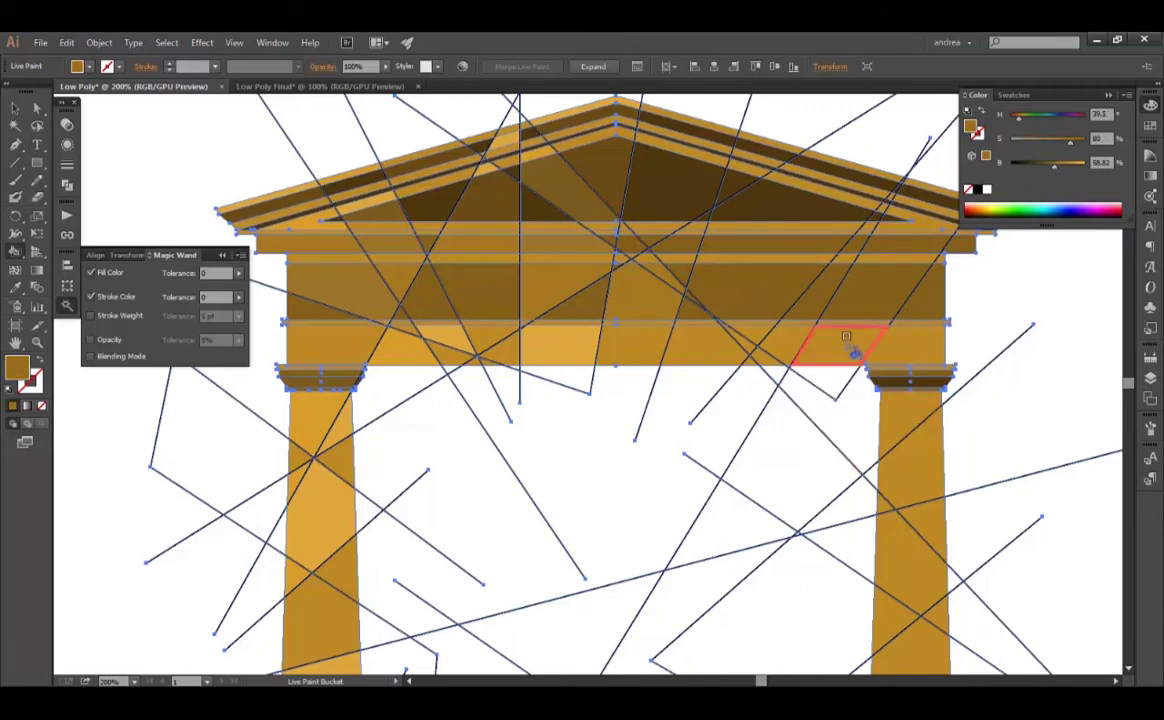
pyautogui.click(912, 460)
# Undo a lower-column fill and paint the right column's middle section a deeper brown
pyautogui.scroll(-5, 840, 410)
pyautogui.hscroll(2, 840, 410)
pyautogui.click(811, 416)
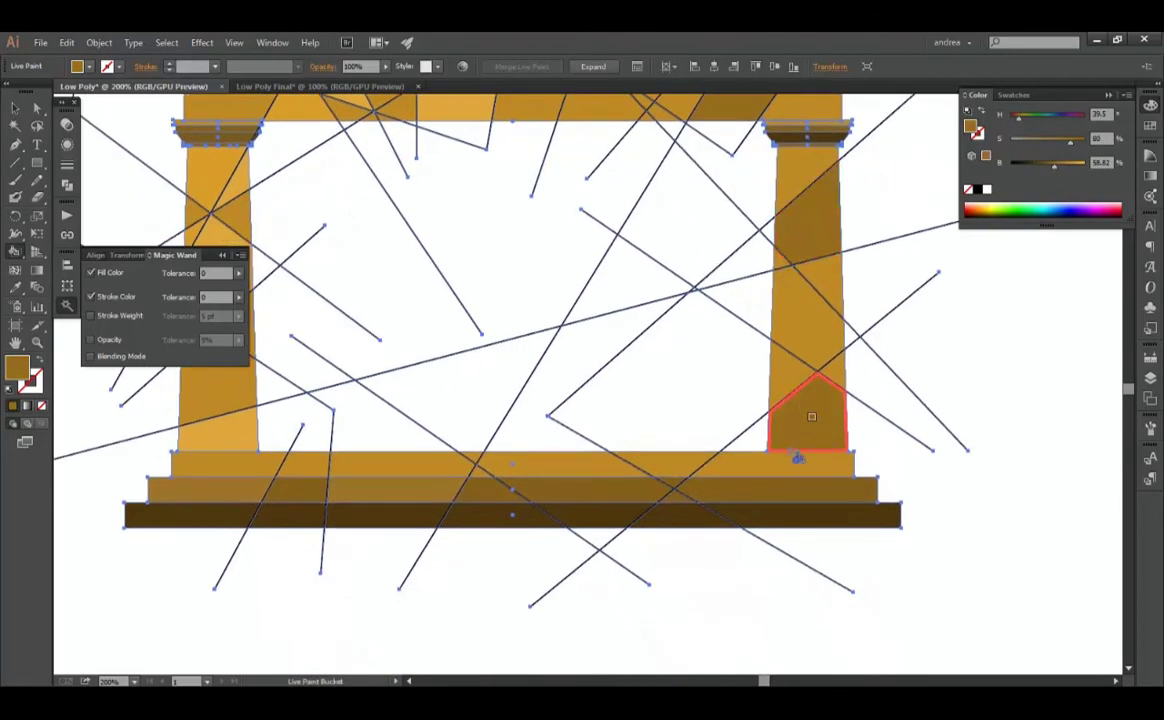
pyautogui.hotkey('ctrl', 'z')
pyautogui.scroll(5, 811, 343)
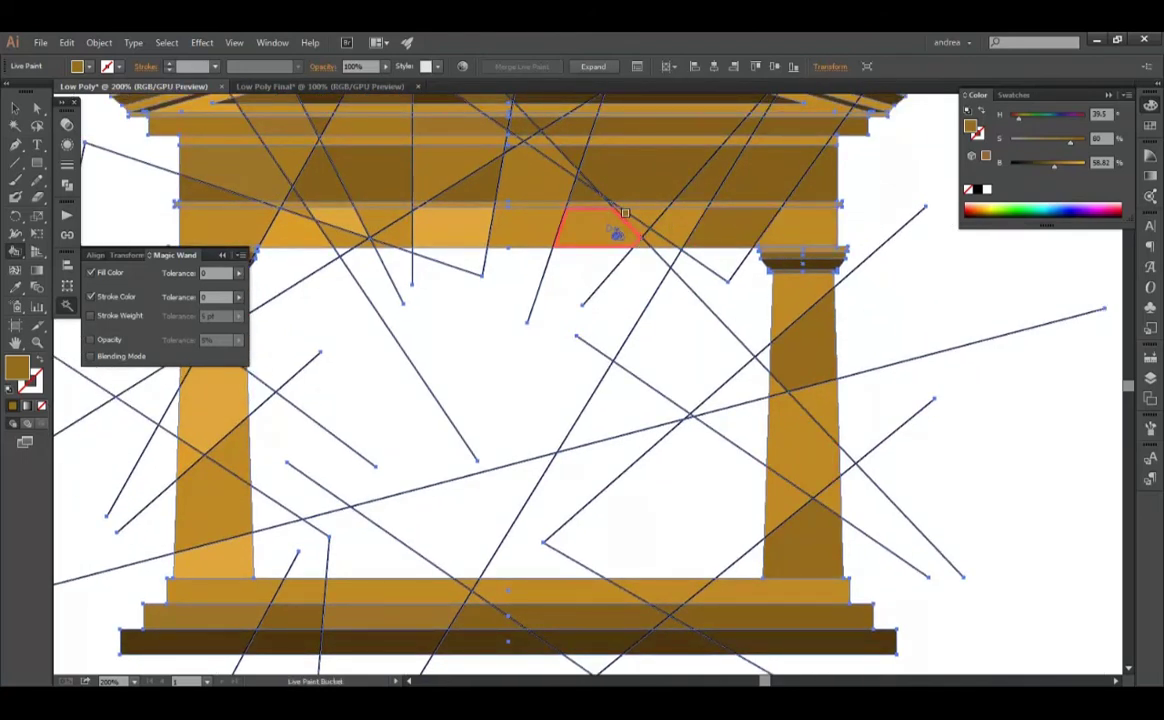
pyautogui.moveTo(1052, 168); pyautogui.dragTo(1045, 168)
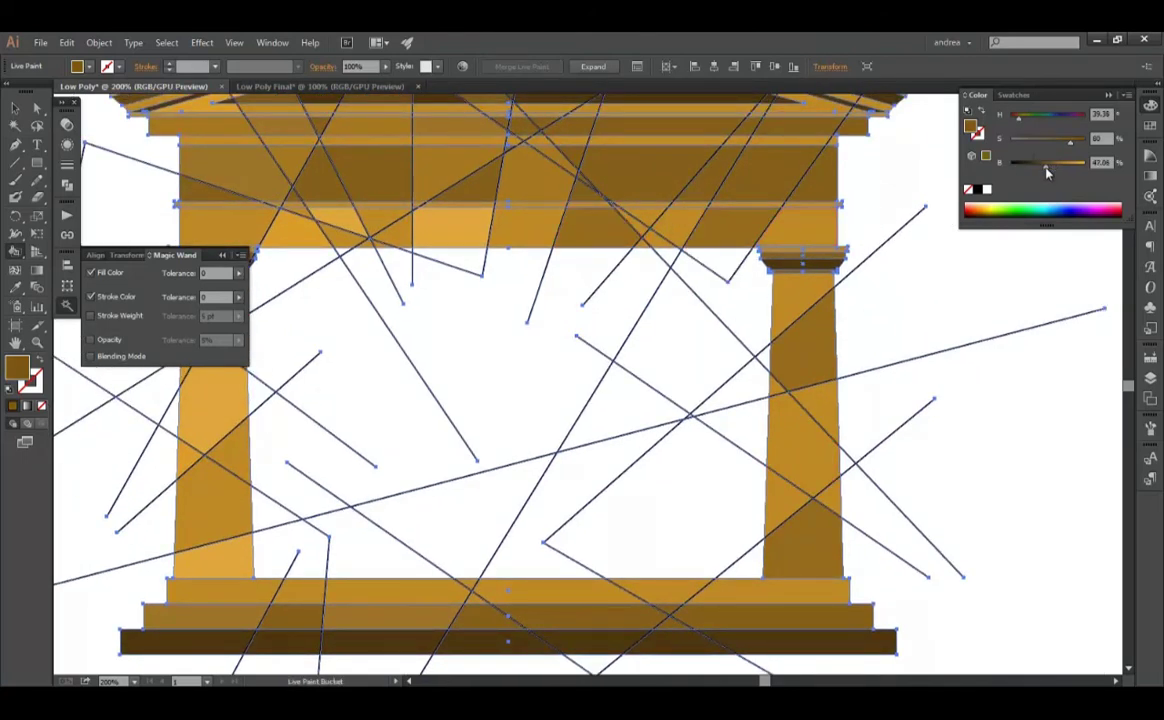
pyautogui.click(805, 440)
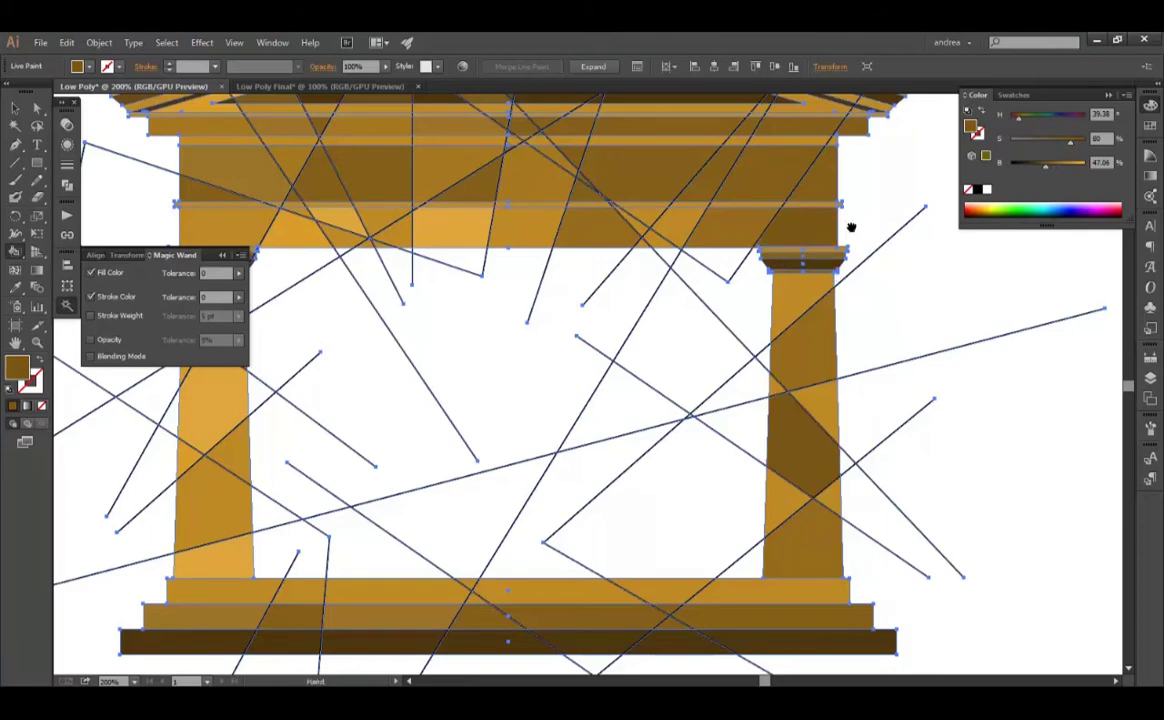
# Paint two cornice band sections and a tympanum face in the darker brown
pyautogui.scroll(5, 815, 290)
pyautogui.keyDown('alt'); pyautogui.scroll(2, 800, 345); pyautogui.keyUp('alt')
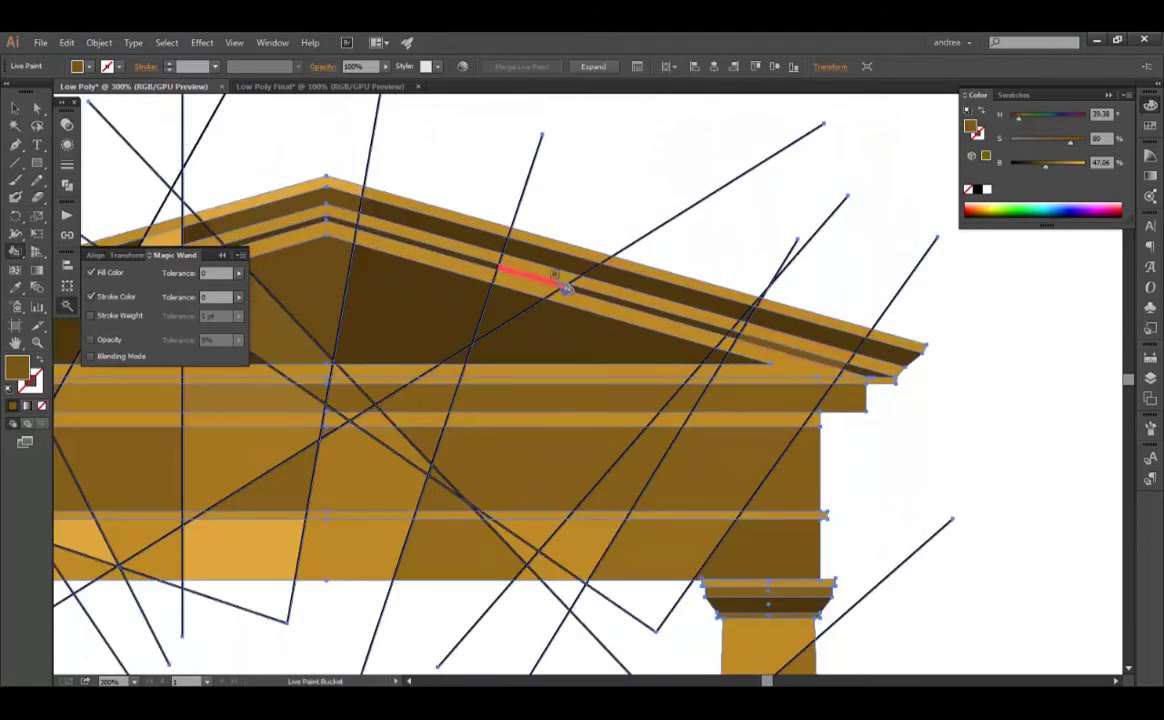
pyautogui.click(657, 308)
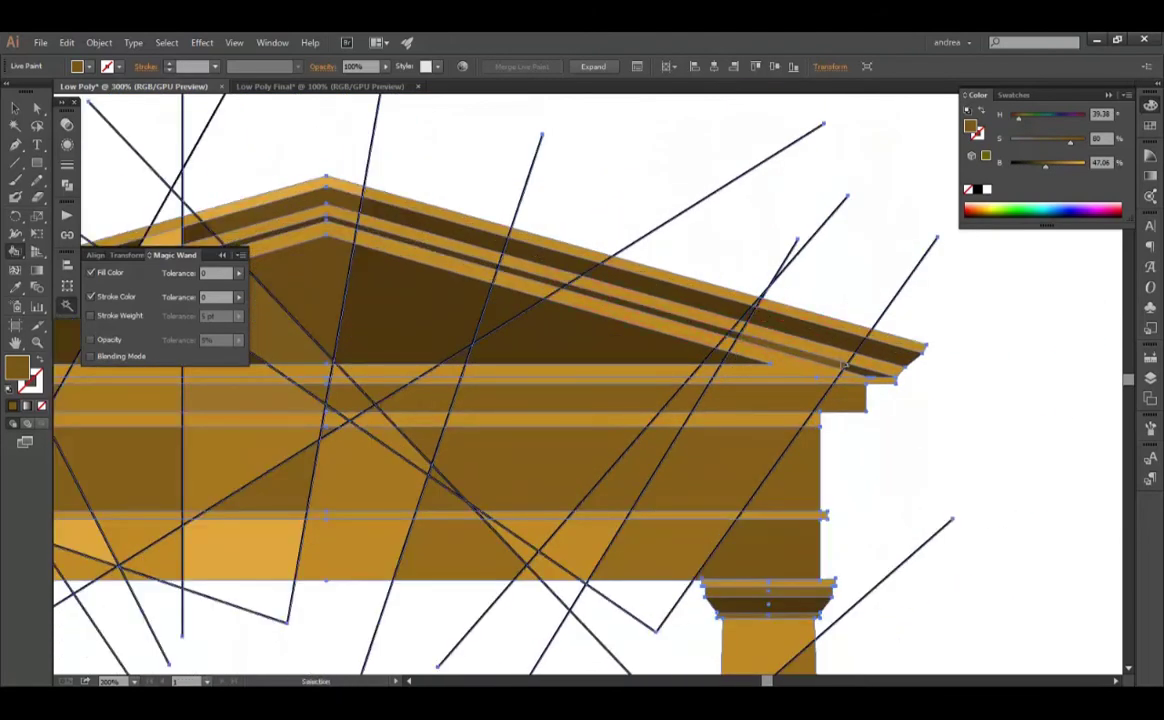
pyautogui.click(745, 330)
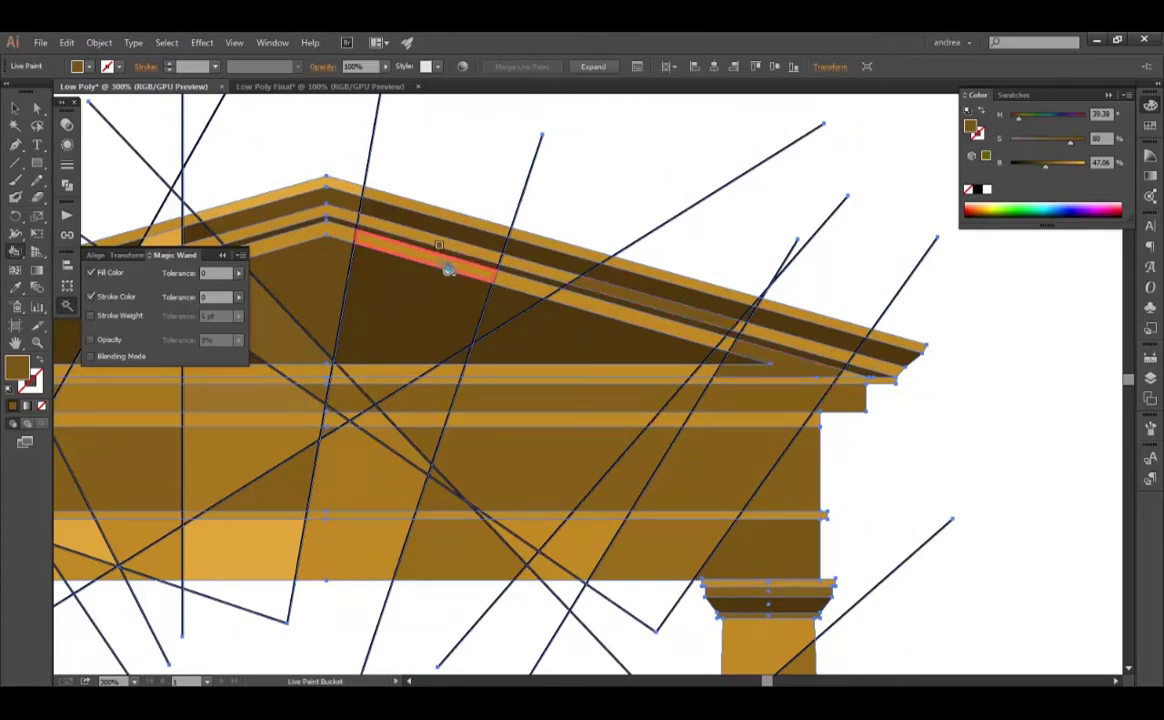
pyautogui.keyDown('alt'); pyautogui.scroll(-1, 606, 340); pyautogui.keyUp('alt')
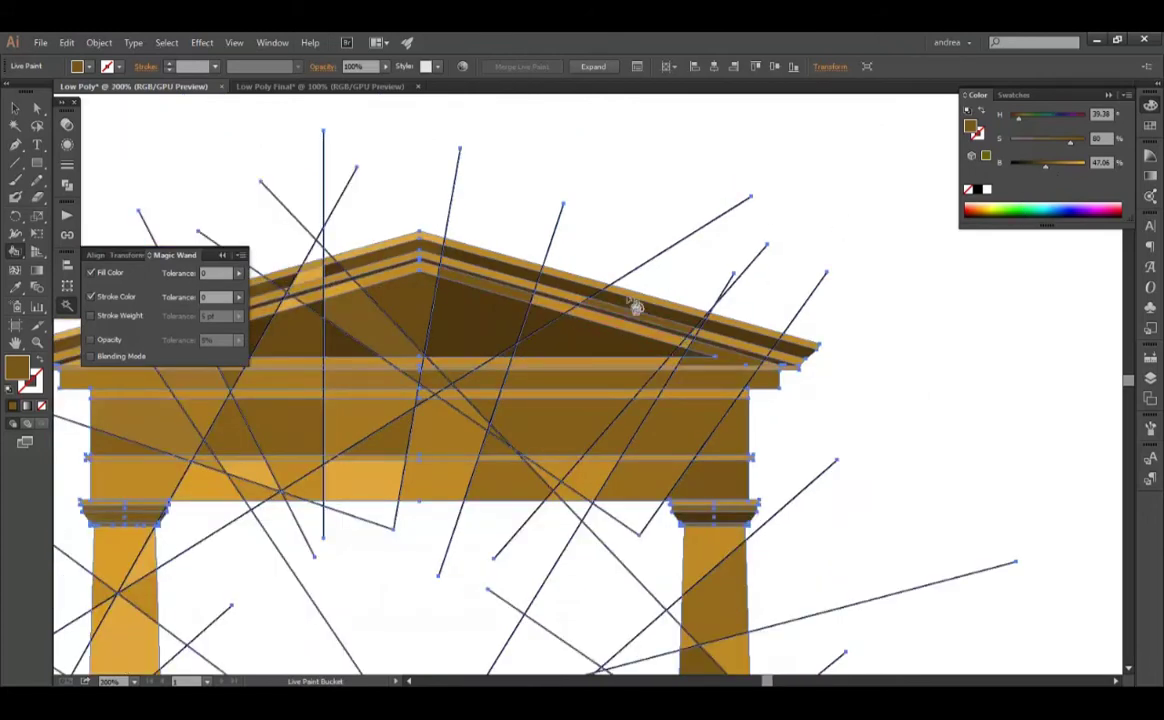
pyautogui.click(595, 331)
# Sample the tympanum brown, make it very dark, and paint another tympanum face
pyautogui.keyDown('alt'); pyautogui.click(591, 330); pyautogui.keyUp('alt')
pyautogui.moveTo(1025, 170); pyautogui.dragTo(1021, 165)
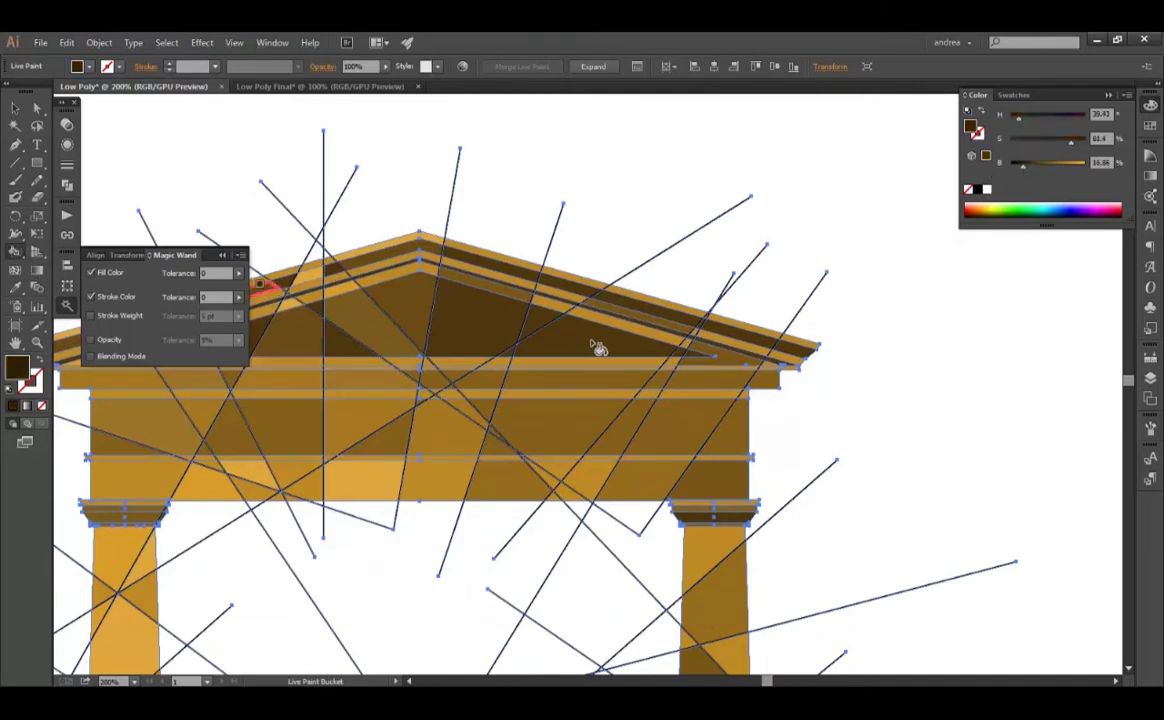
pyautogui.moveTo(1021, 167); pyautogui.dragTo(1026, 167)
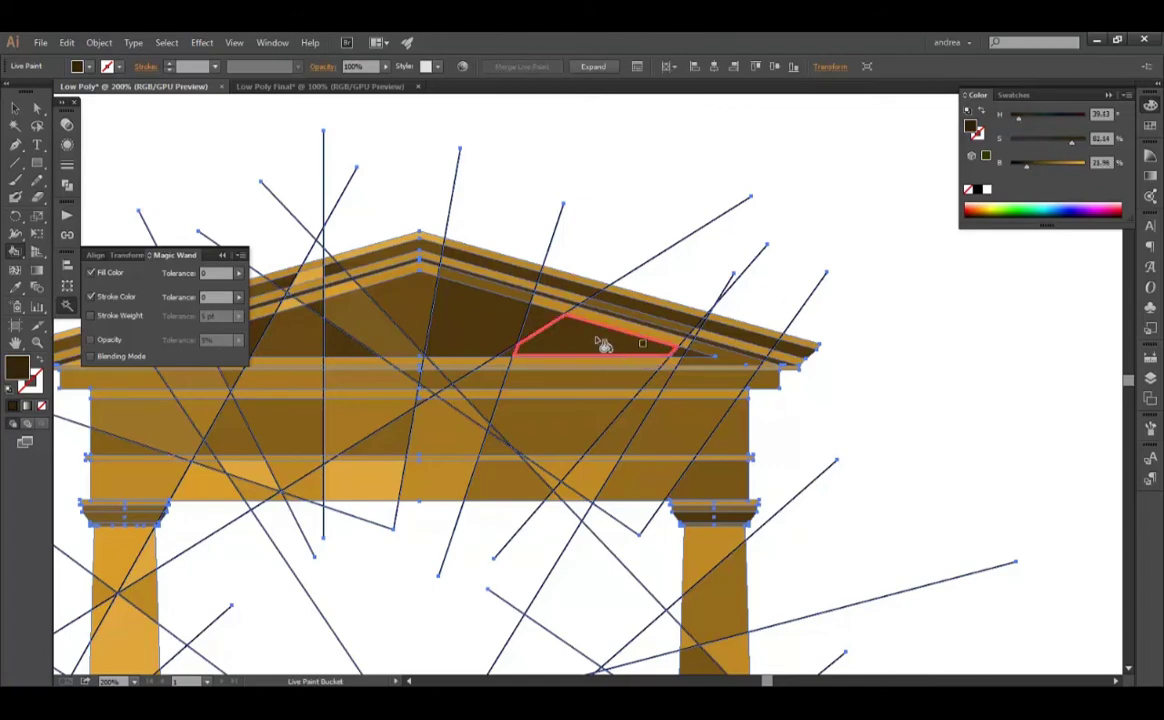
pyautogui.click(478, 322)
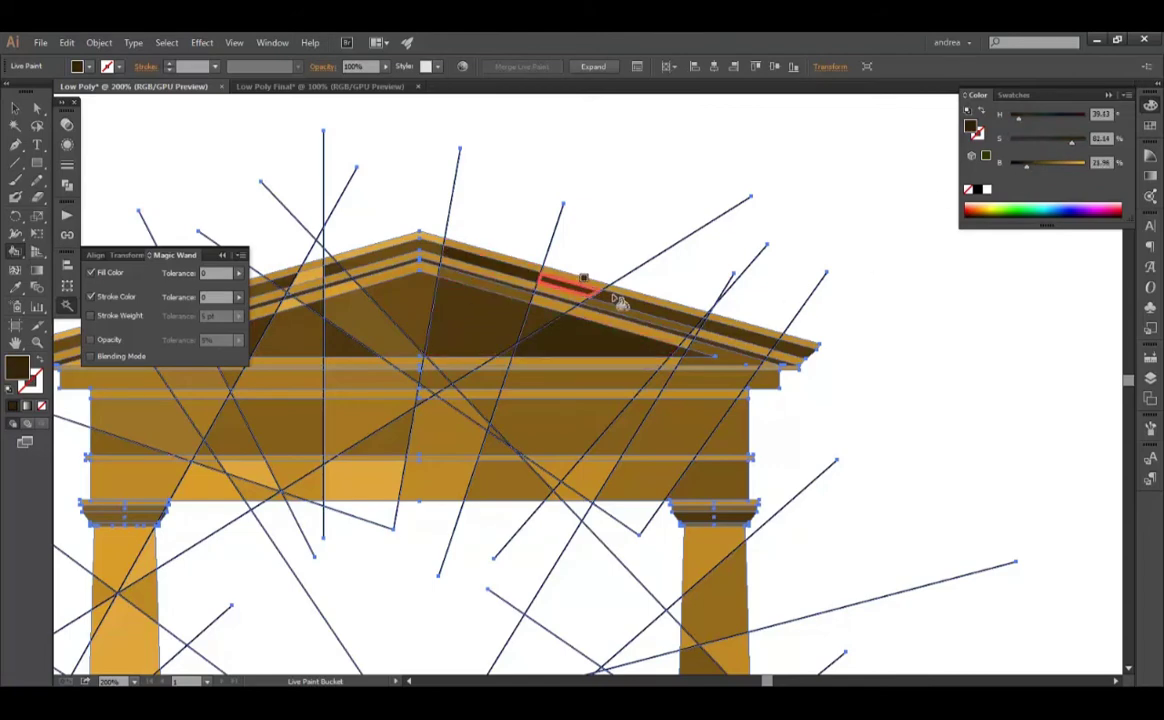
# Sample a medium frieze brown, darken it, and zoom out to the whole temple
pyautogui.scroll(-3, 640, 305)
pyautogui.scroll(-2, 700, 300)
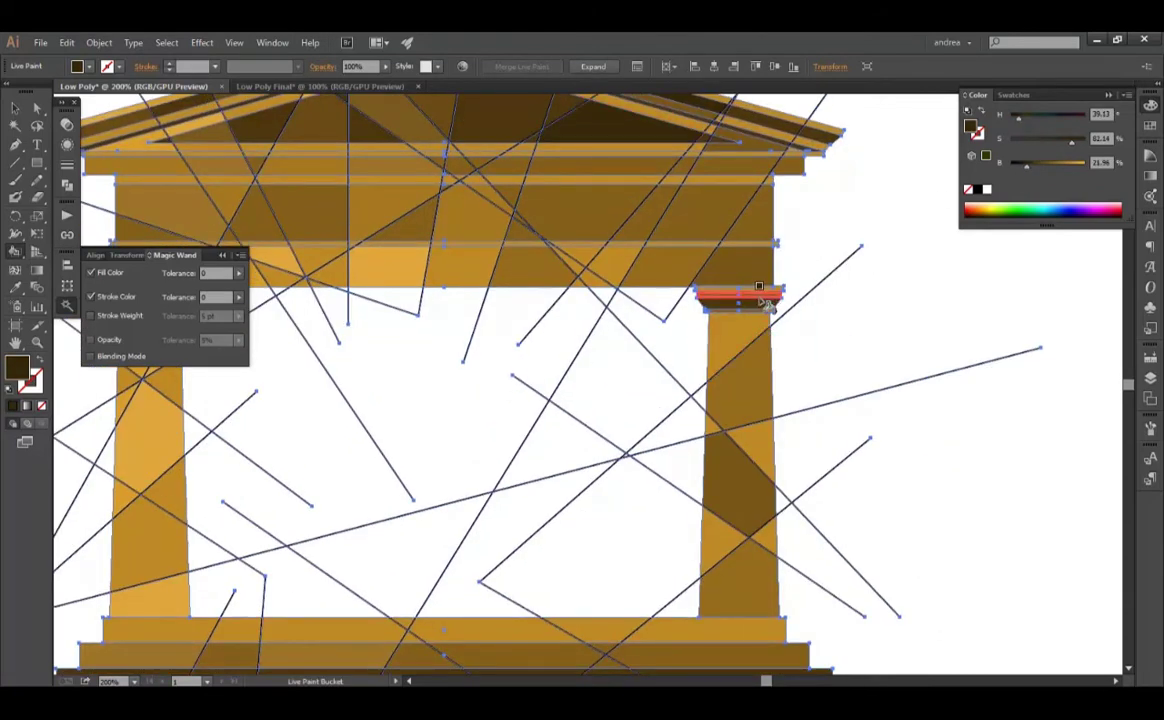
pyautogui.scroll(-4, 691, 468)
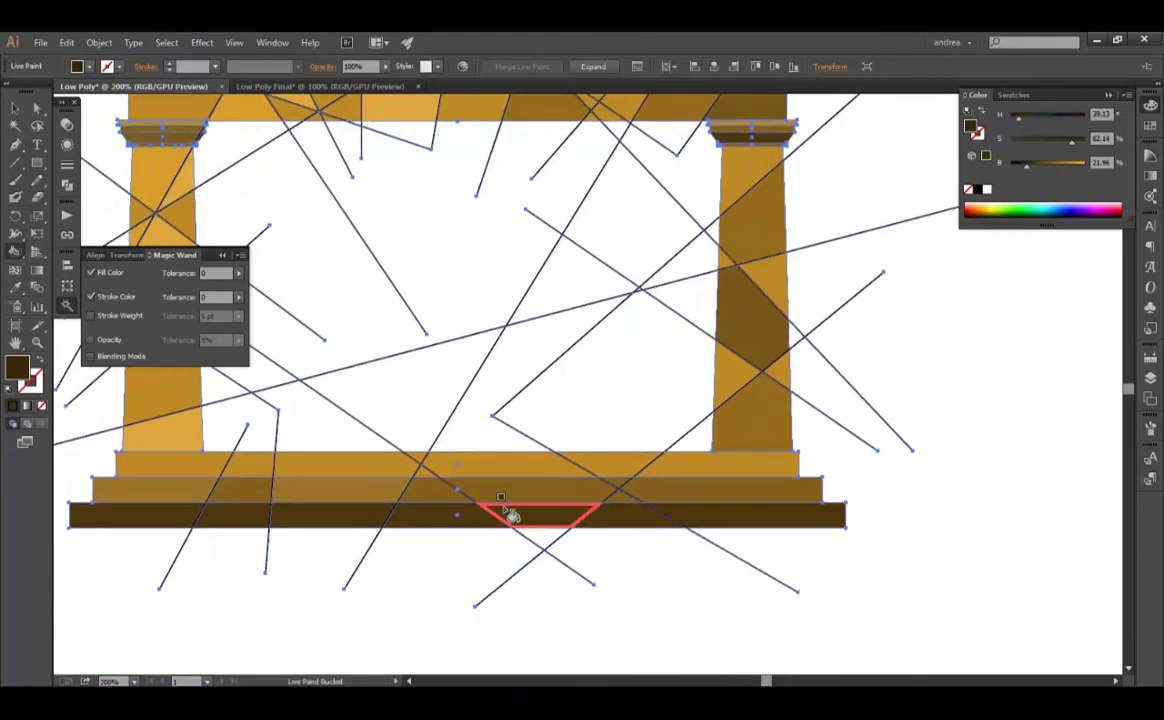
pyautogui.scroll(2, 760, 500)
pyautogui.scroll(4, 785, 566)
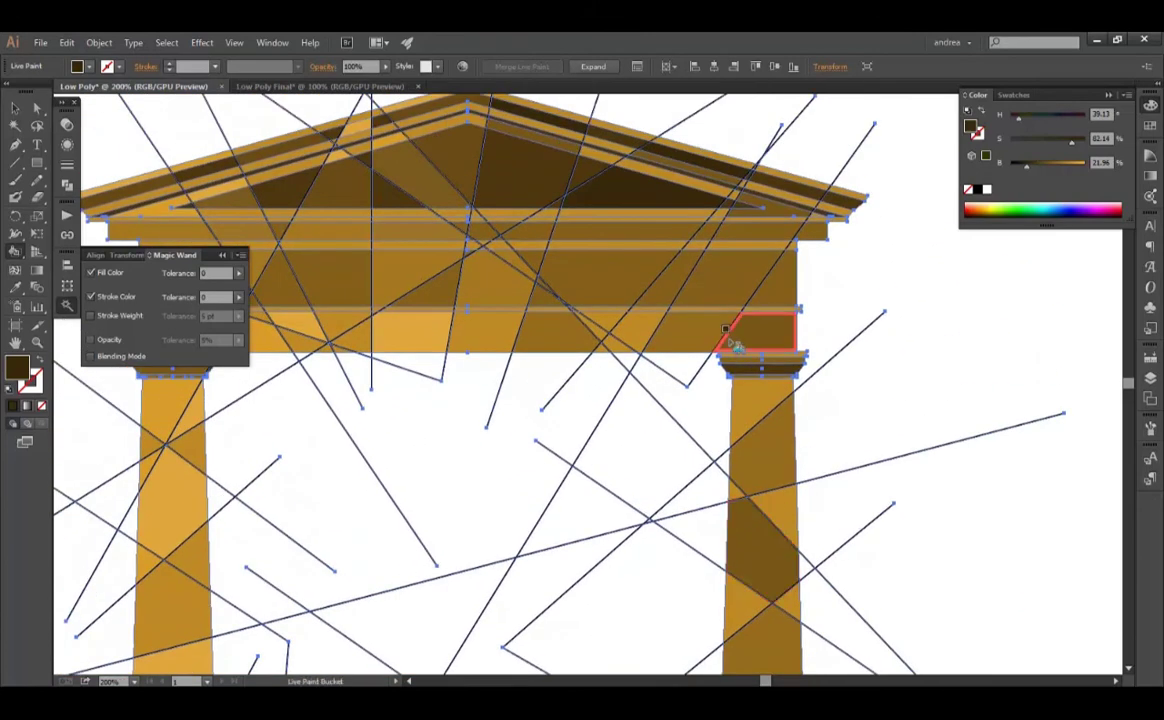
pyautogui.keyDown('alt'); pyautogui.click(765, 272); pyautogui.keyUp('alt')
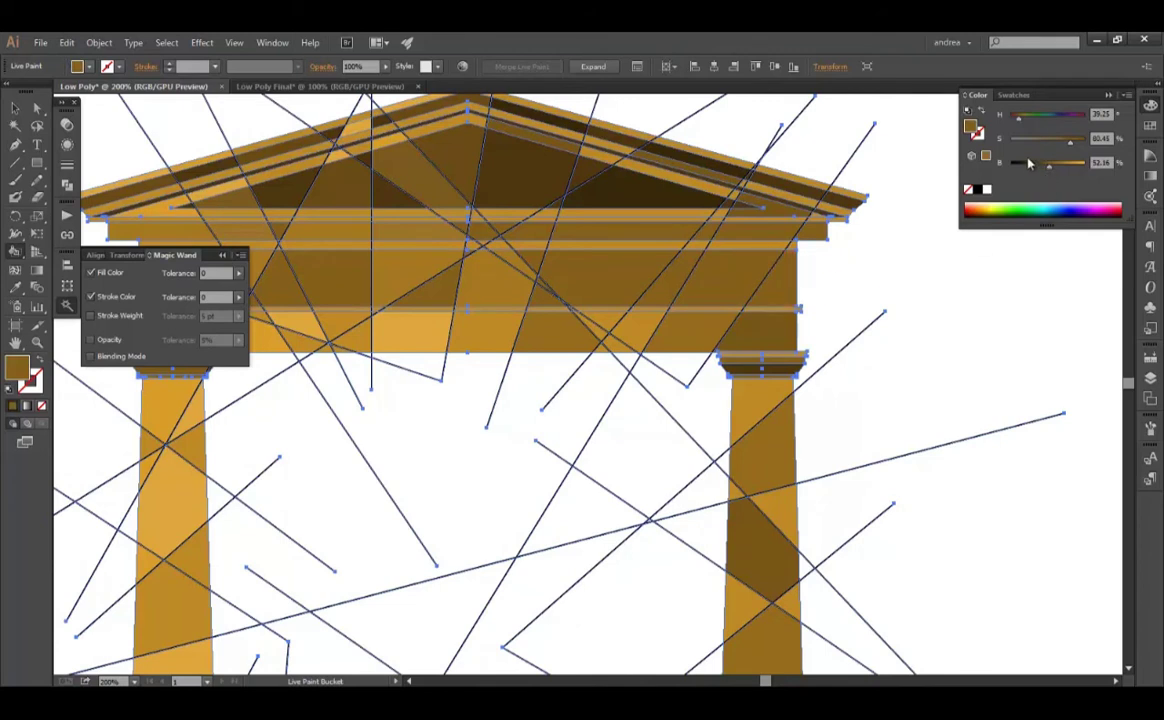
pyautogui.moveTo(1030, 163); pyautogui.dragTo(1038, 163)
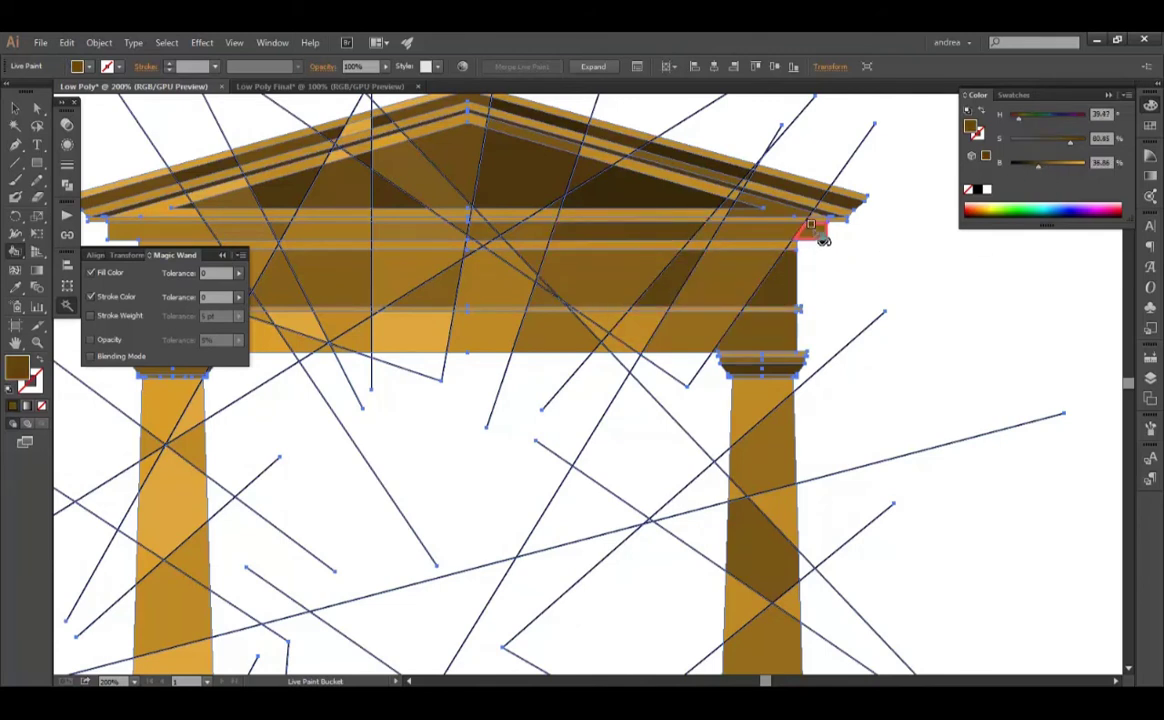
pyautogui.hotkey('ctrl', '-')
pyautogui.hotkey('ctrl', '-')
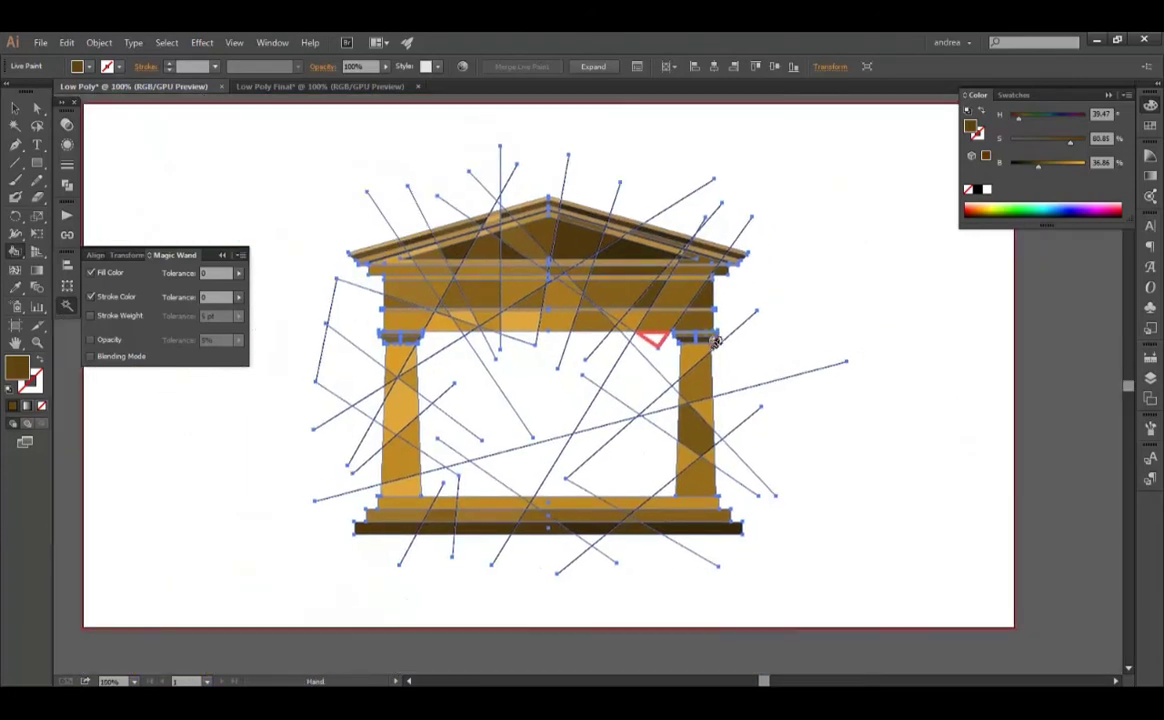
# Expand the Live Paint temple via Object > Expand with Stroke unchecked
pyautogui.press('v')
pyautogui.click(875, 322)
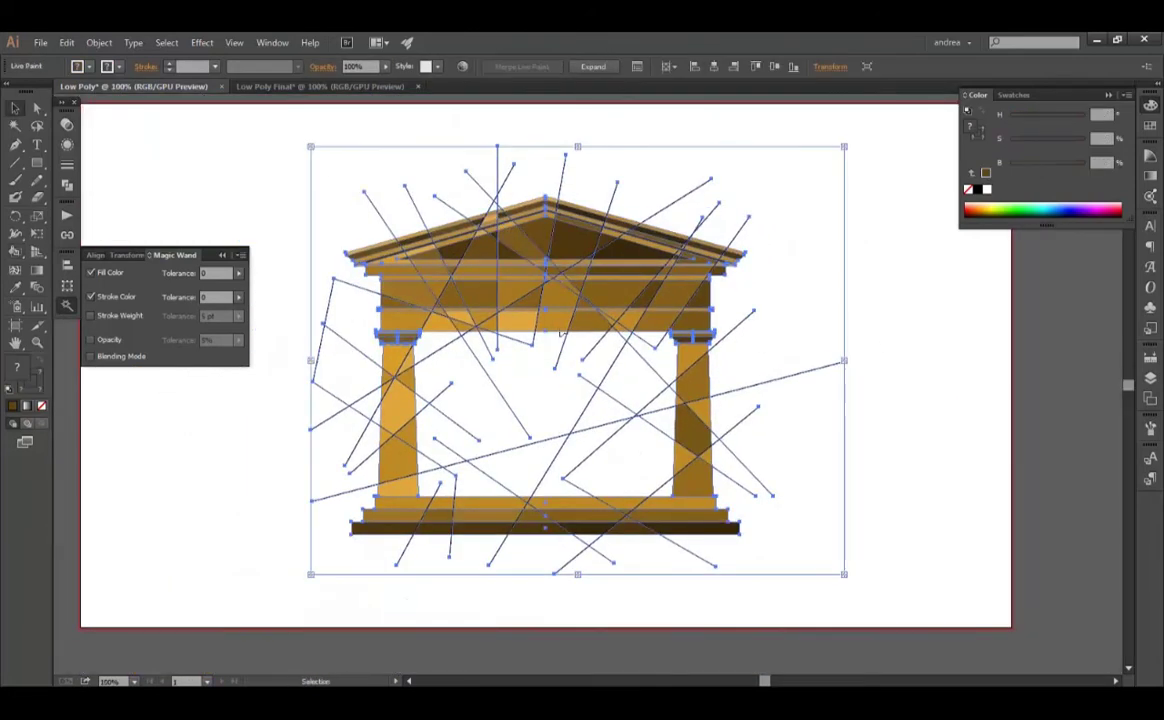
pyautogui.click(99, 42)
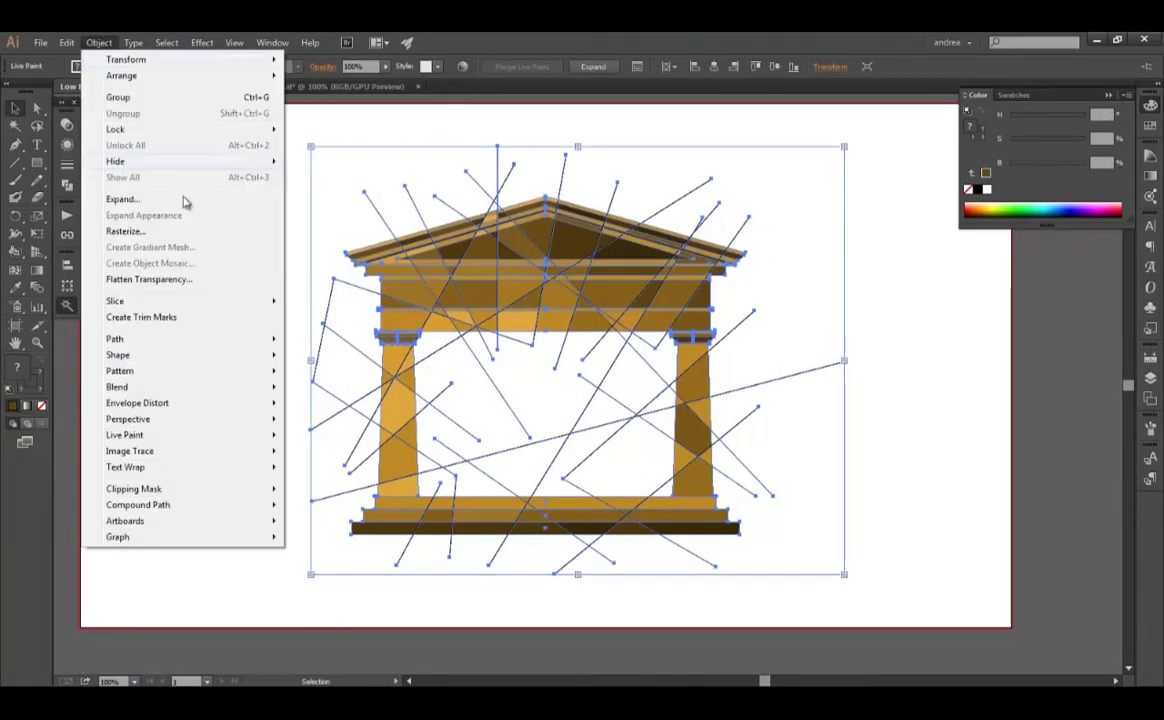
pyautogui.click(137, 204)
pyautogui.click(545, 229)
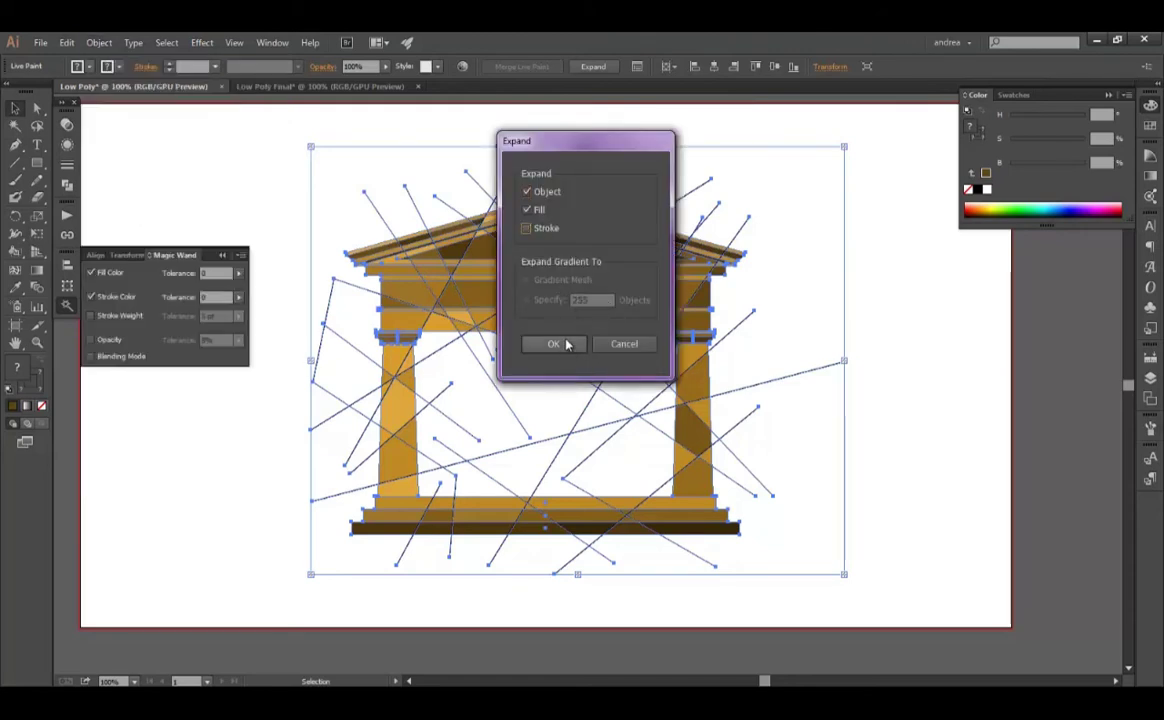
pyautogui.click(555, 344)
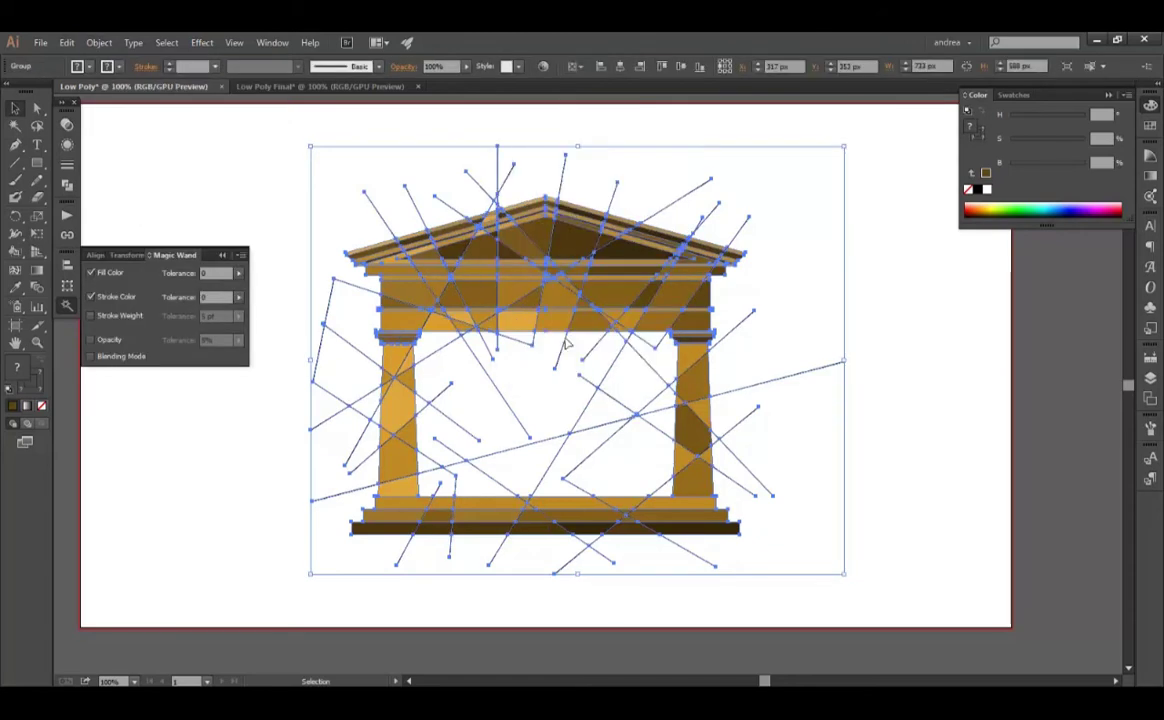
# Isolate the expanded group, Magic Wand-select all dividing lines, and delete them
pyautogui.doubleClick(487, 254)
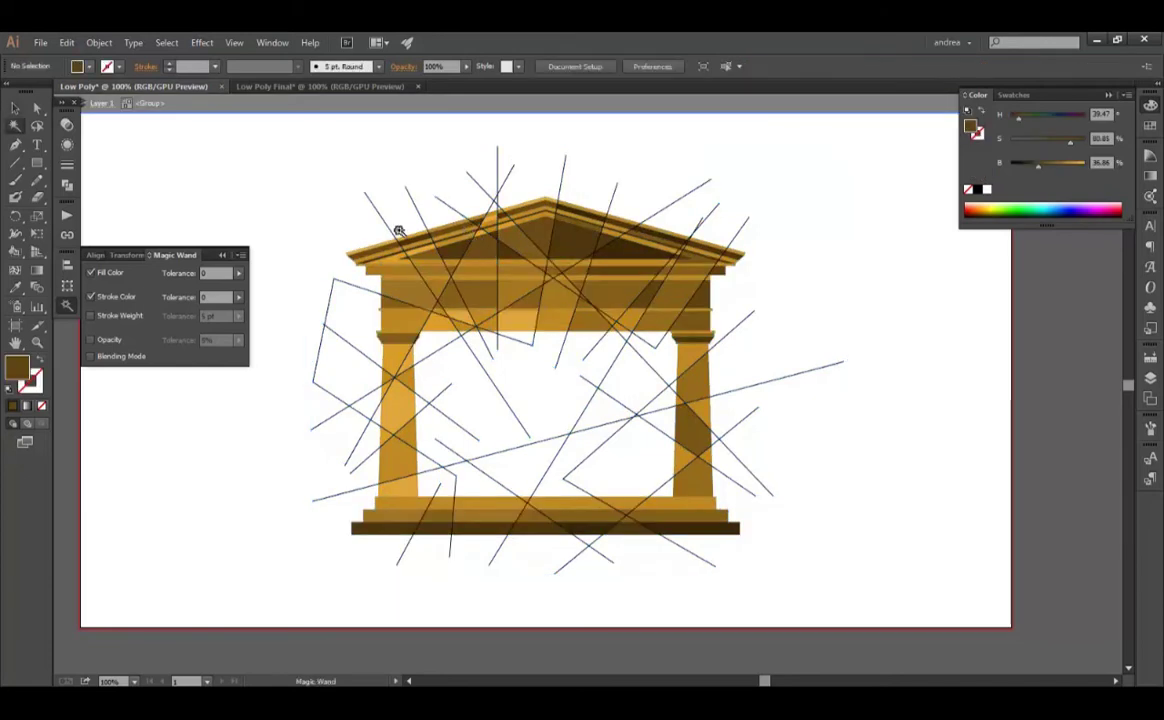
pyautogui.click(15, 125)
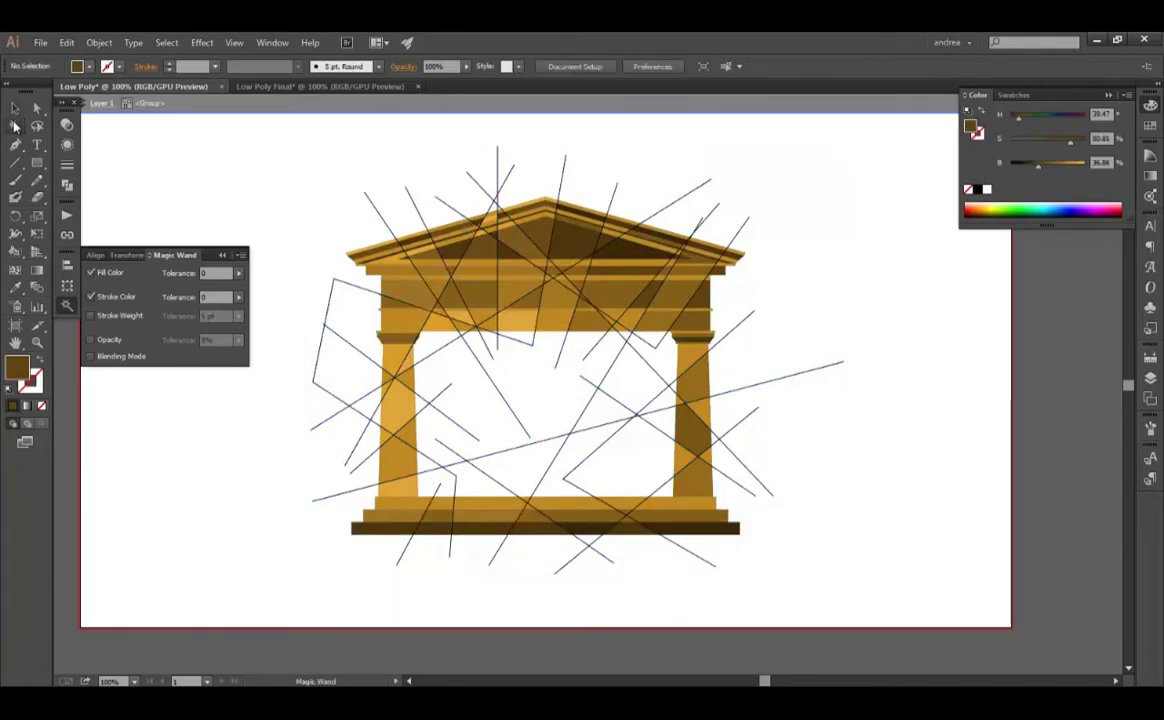
pyautogui.click(371, 202)
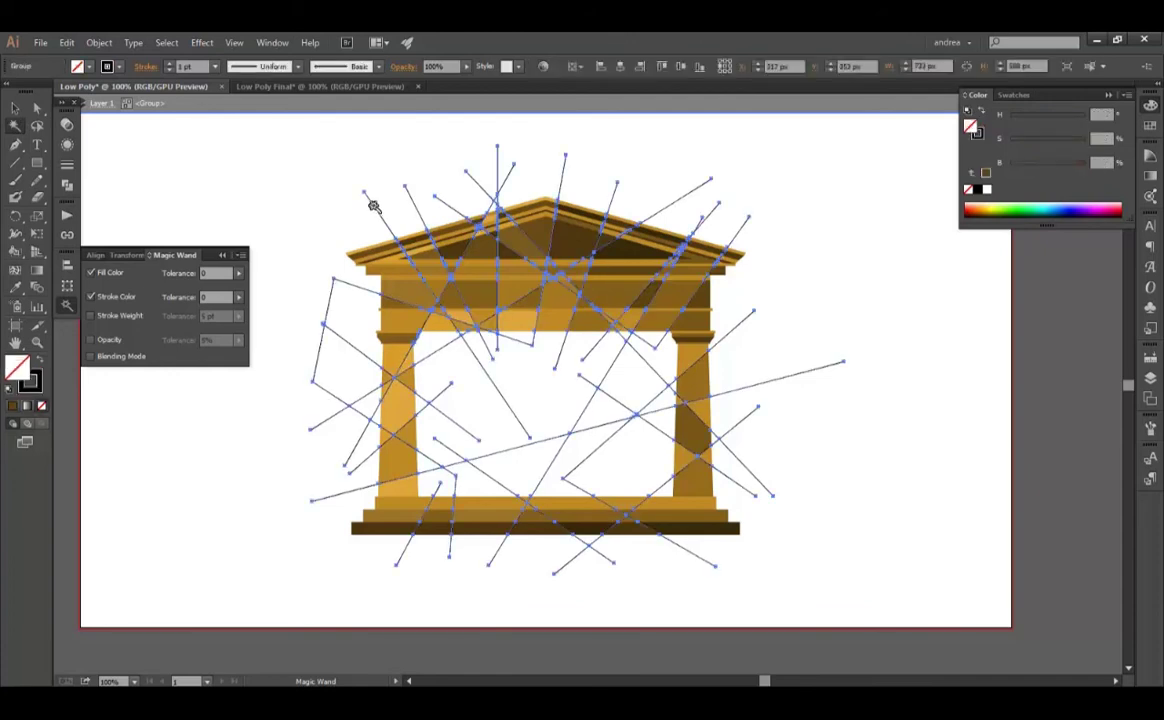
pyautogui.press('Delete')
pyautogui.press('v')
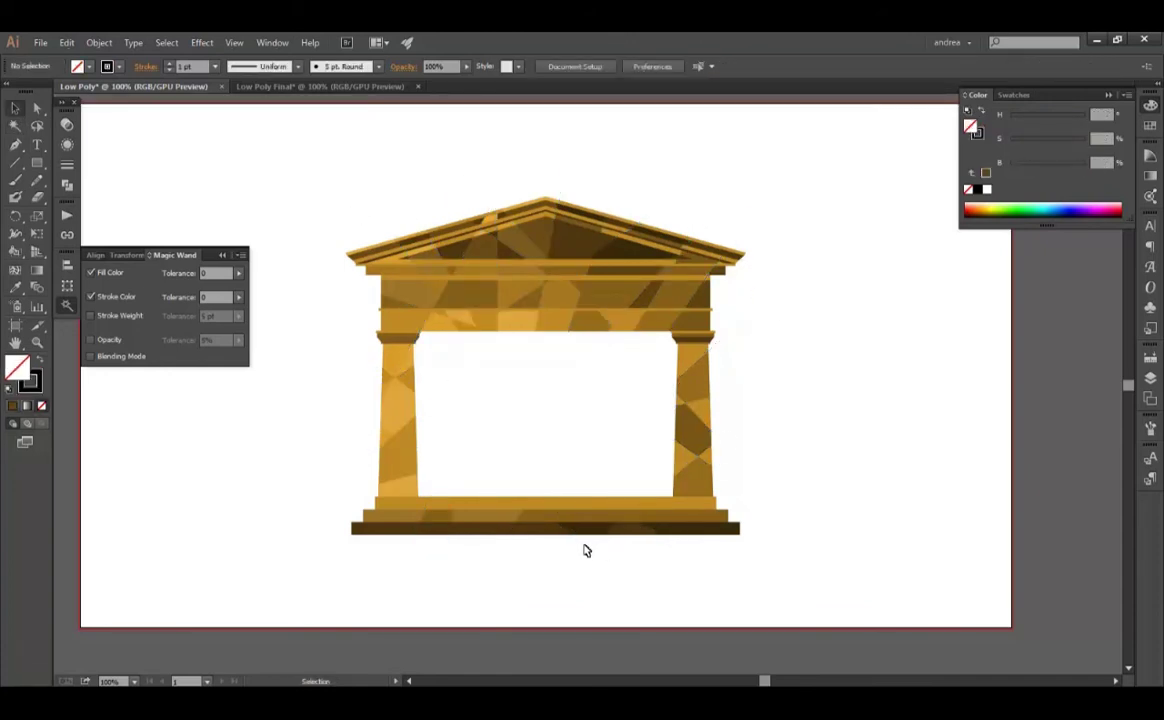
pyautogui.scroll(2, 585, 548)
# Drag out a base piece and a column piece to inspect them, undoing each move
pyautogui.moveTo(587, 470)
pyautogui.mouseDown()
pyautogui.moveTo(590, 446)
pyautogui.moveTo(728, 455)
pyautogui.mouseUp()
pyautogui.press('a')
pyautogui.hotkey('ctrl', 'z')
pyautogui.hotkey('ctrl', 'z')
pyautogui.press('v')
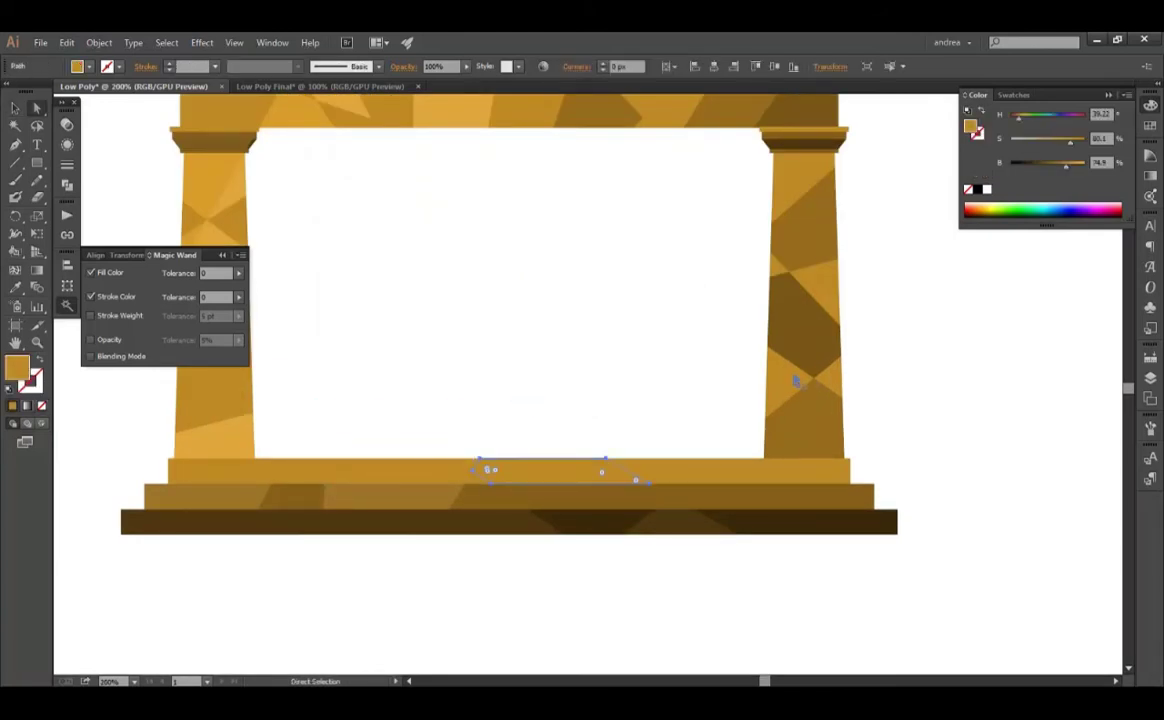
pyautogui.moveTo(795, 360)
pyautogui.mouseDown()
pyautogui.moveTo(741, 346)
pyautogui.moveTo(760, 280)
pyautogui.mouseUp()
pyautogui.hotkey('ctrl', 'z')
pyautogui.hotkey('ctrl', 'z')
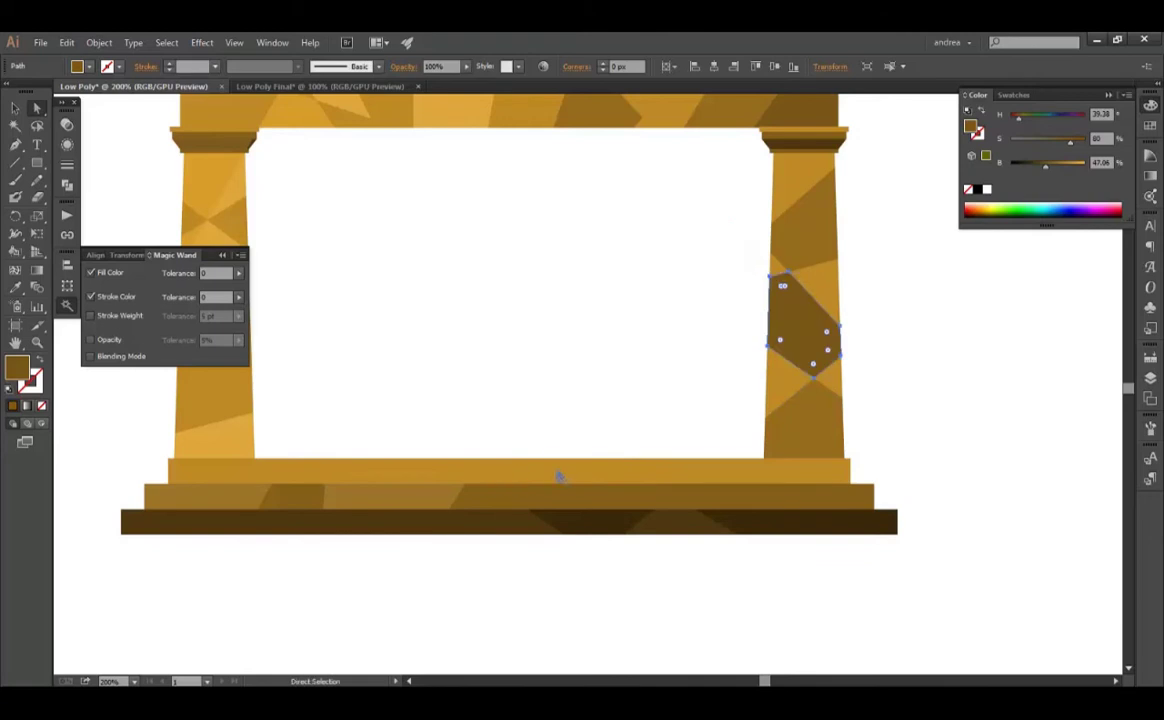
# Give an upper base-step facet a lighter gold copied with the Eyedropper
pyautogui.click(558, 472)
pyautogui.press('i')
pyautogui.scroll(1, 787, 310)
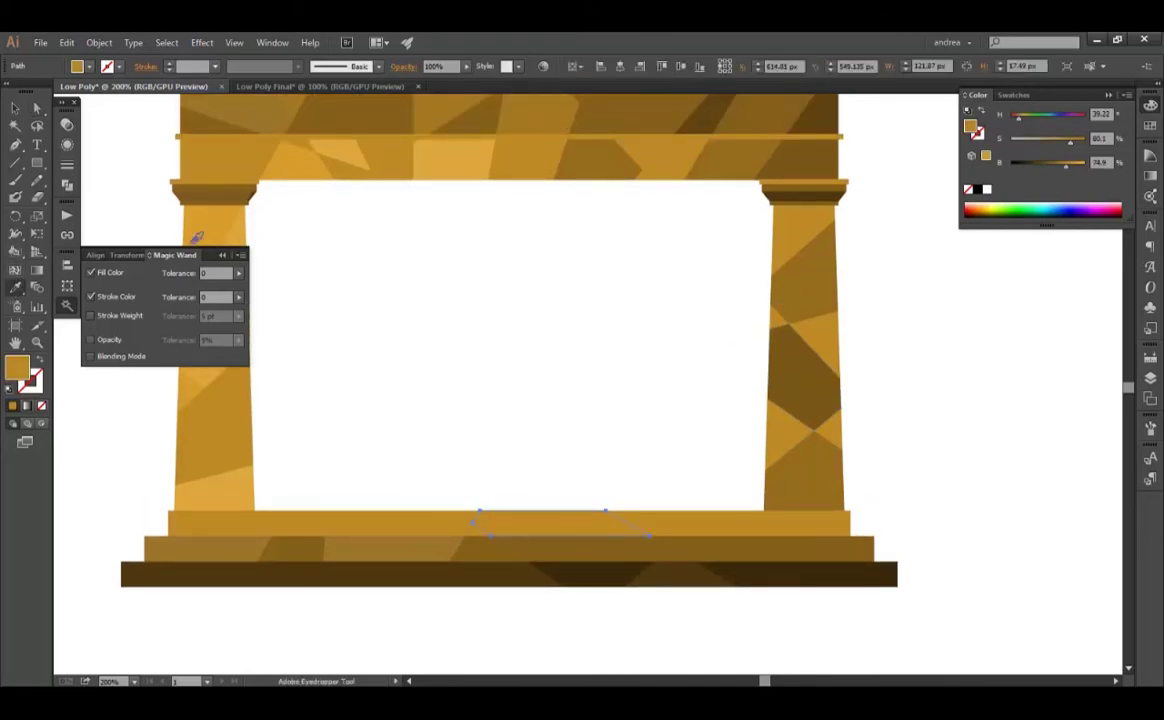
pyautogui.click(475, 153)
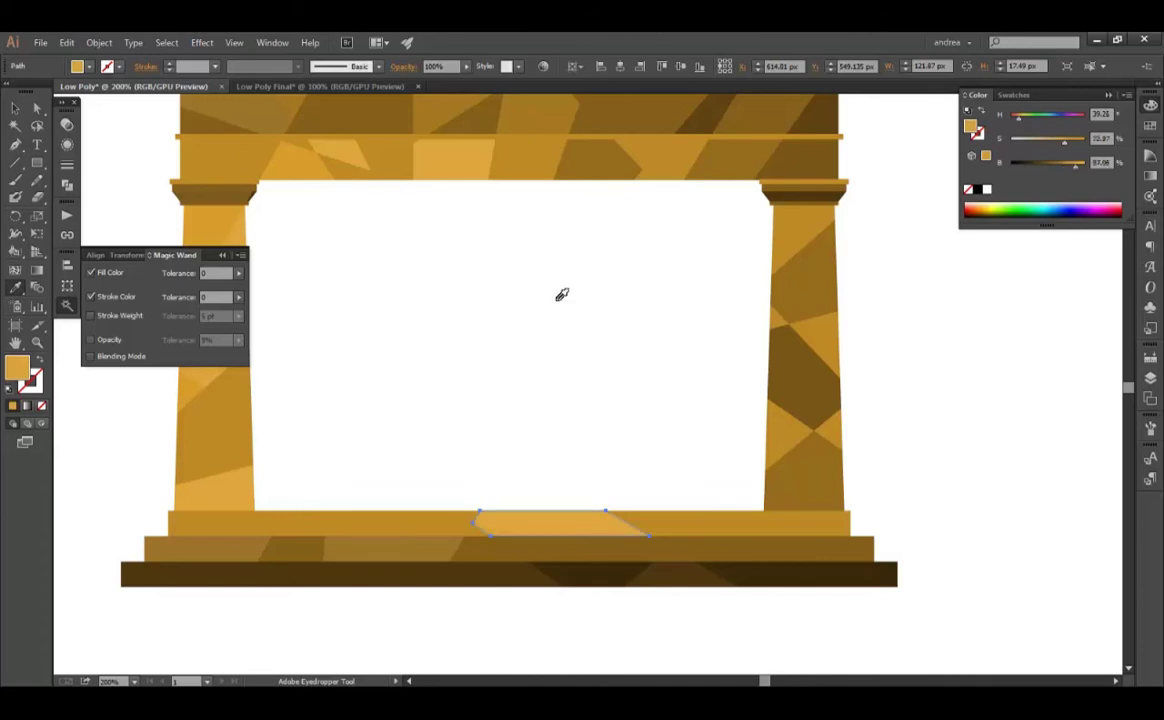
# Select neighbouring base pieces and drag one out to check its shape, then undo
pyautogui.press('a')
pyautogui.click(295, 525)
pyautogui.click(450, 523)
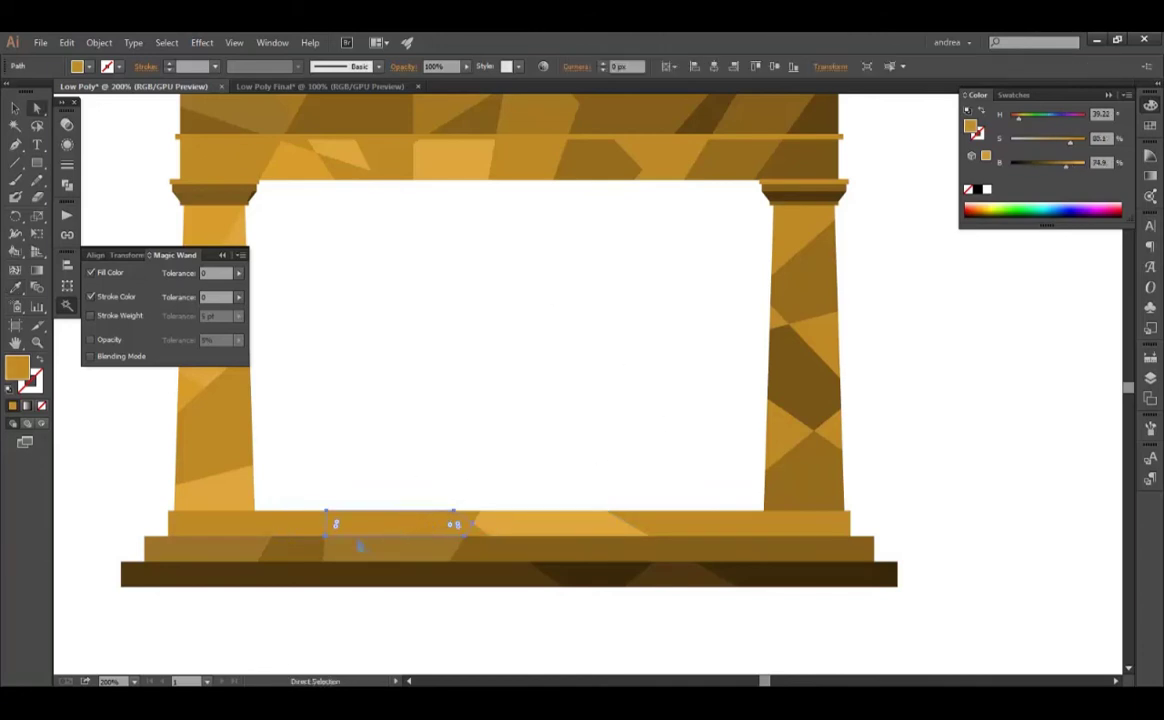
pyautogui.scroll(2, 360, 545)
pyautogui.moveTo(403, 512); pyautogui.dragTo(431, 481)
pyautogui.hotkey('ctrl', 'z')
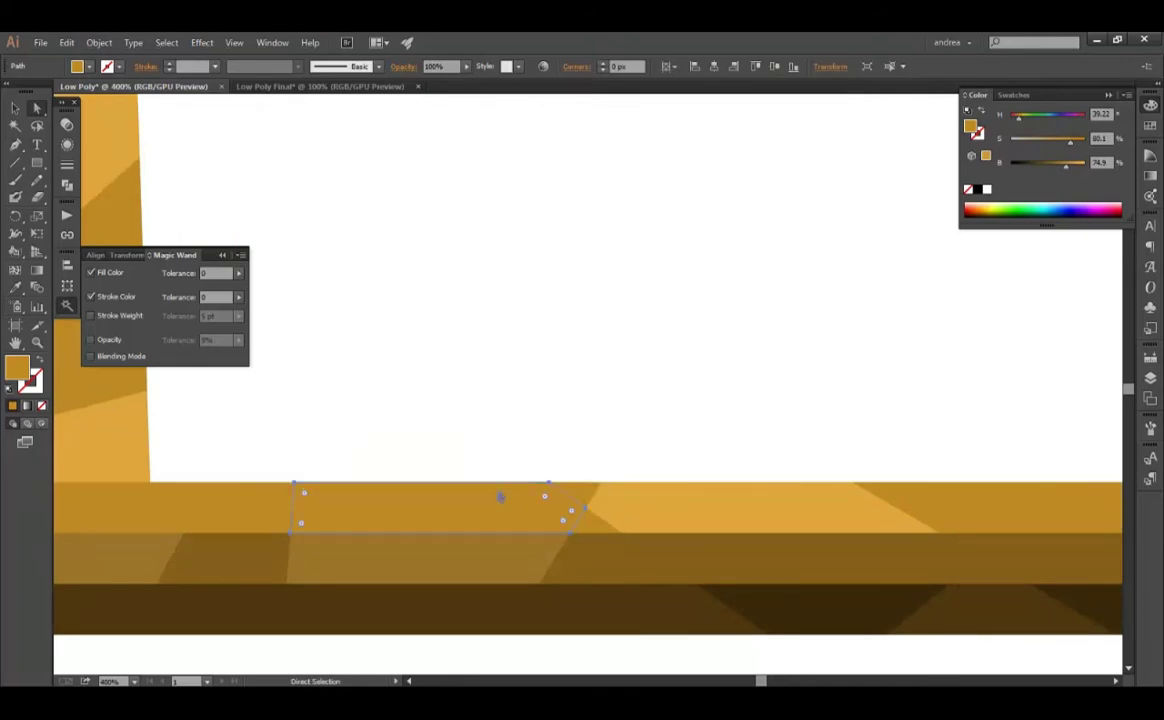
# Draw two crossing stroked Pen lines across the upper base-step facet
pyautogui.click(425, 457)
pyautogui.press('p')
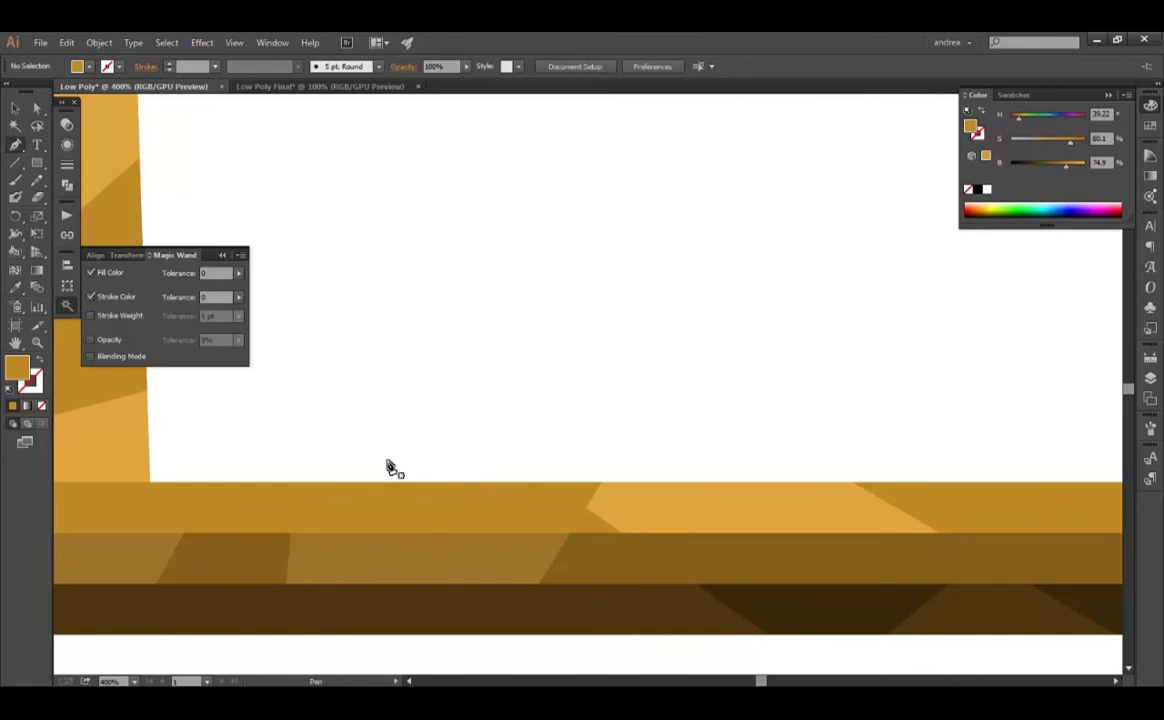
pyautogui.hotkey('shift', 'x')
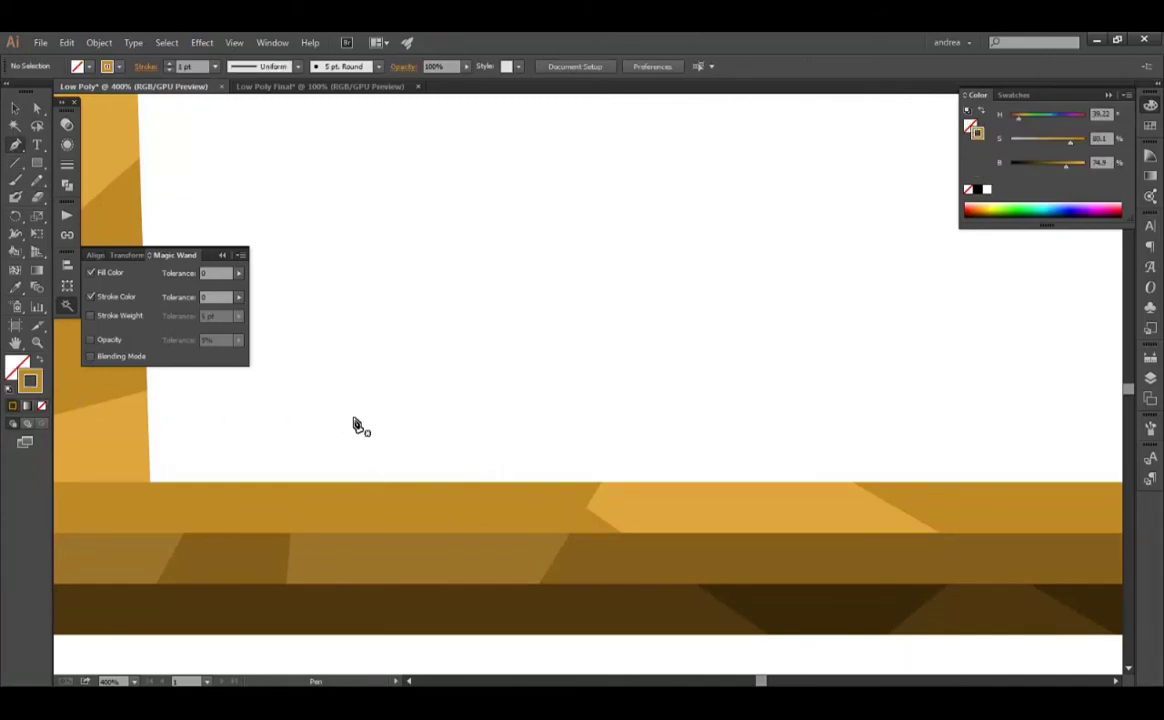
pyautogui.click(370, 447)
pyautogui.click(500, 577)
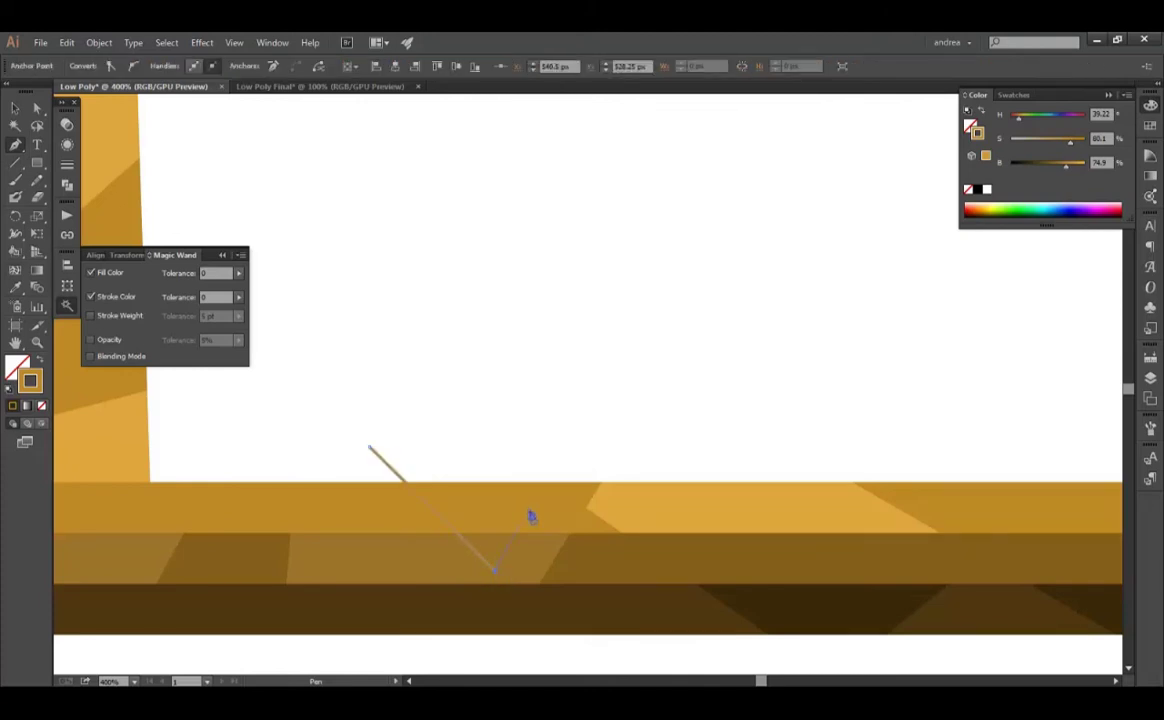
pyautogui.keyDown('ctrl'); pyautogui.click(592, 460); pyautogui.keyUp('ctrl')
pyautogui.click(330, 557)
pyautogui.keyDown('ctrl'); pyautogui.click(458, 453); pyautogui.keyUp('ctrl')
# Select both lines with the facet and split it using Pathfinder Divide
pyautogui.moveTo(540, 424); pyautogui.dragTo(385, 522)
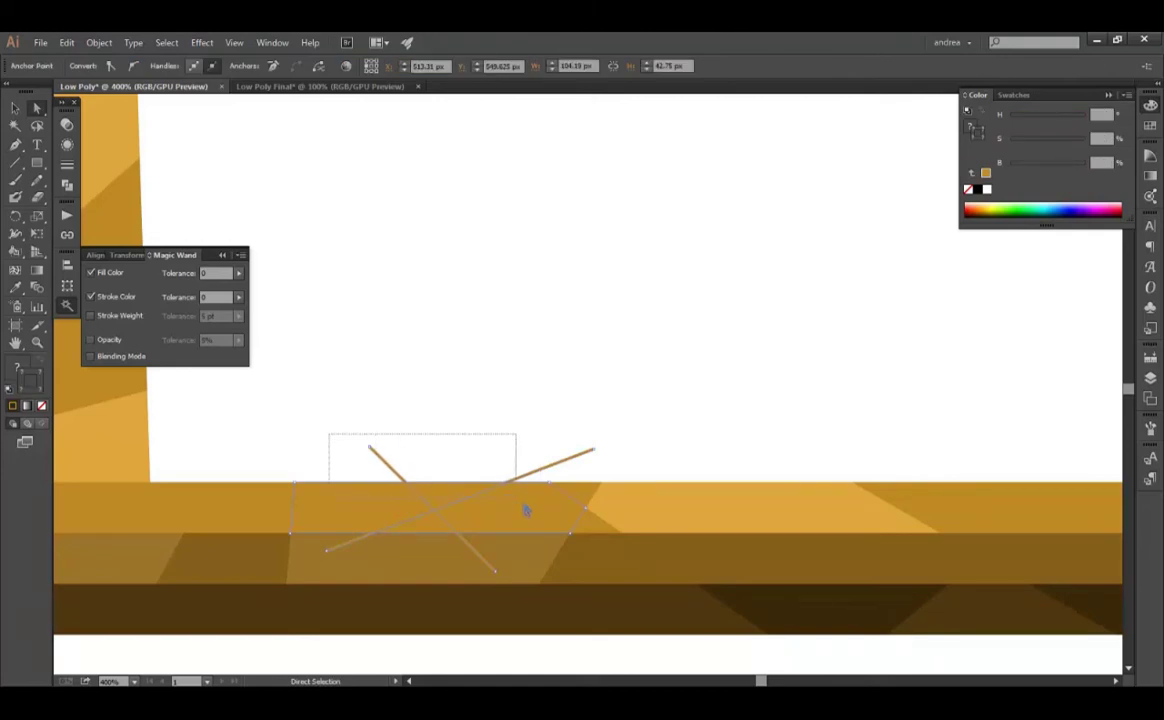
pyautogui.moveTo(330, 432); pyautogui.dragTo(528, 511)
pyautogui.hotkey('ctrl', 'shift', 'F9')
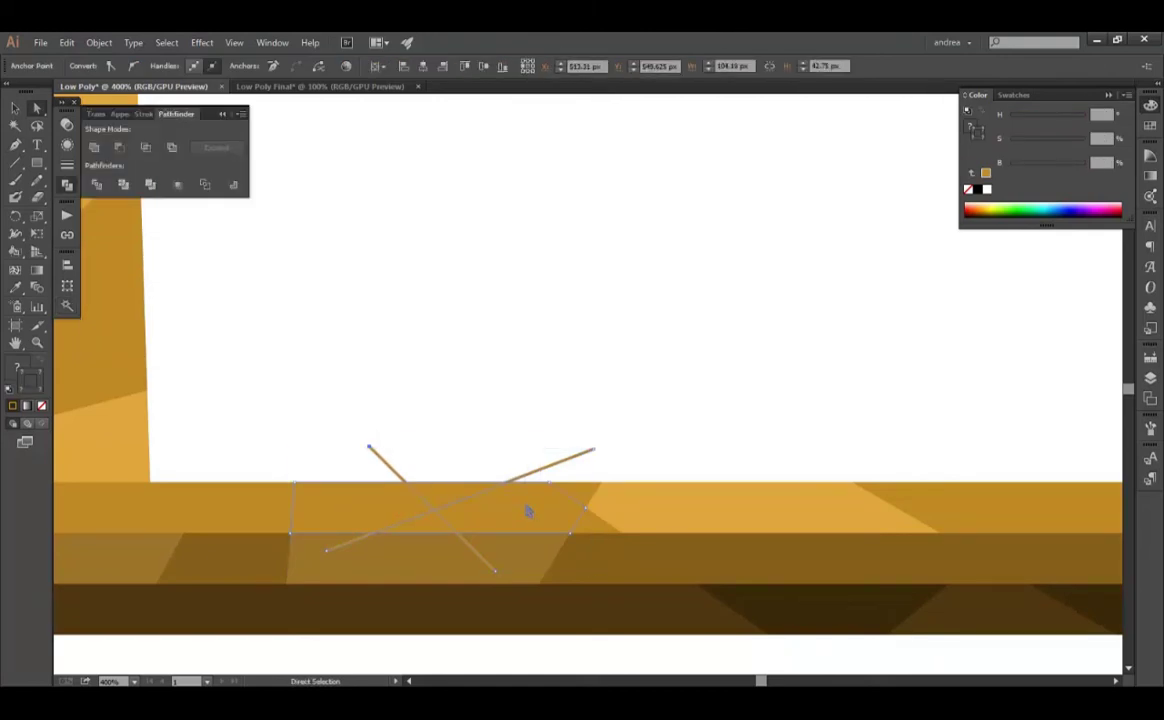
pyautogui.click(272, 42)
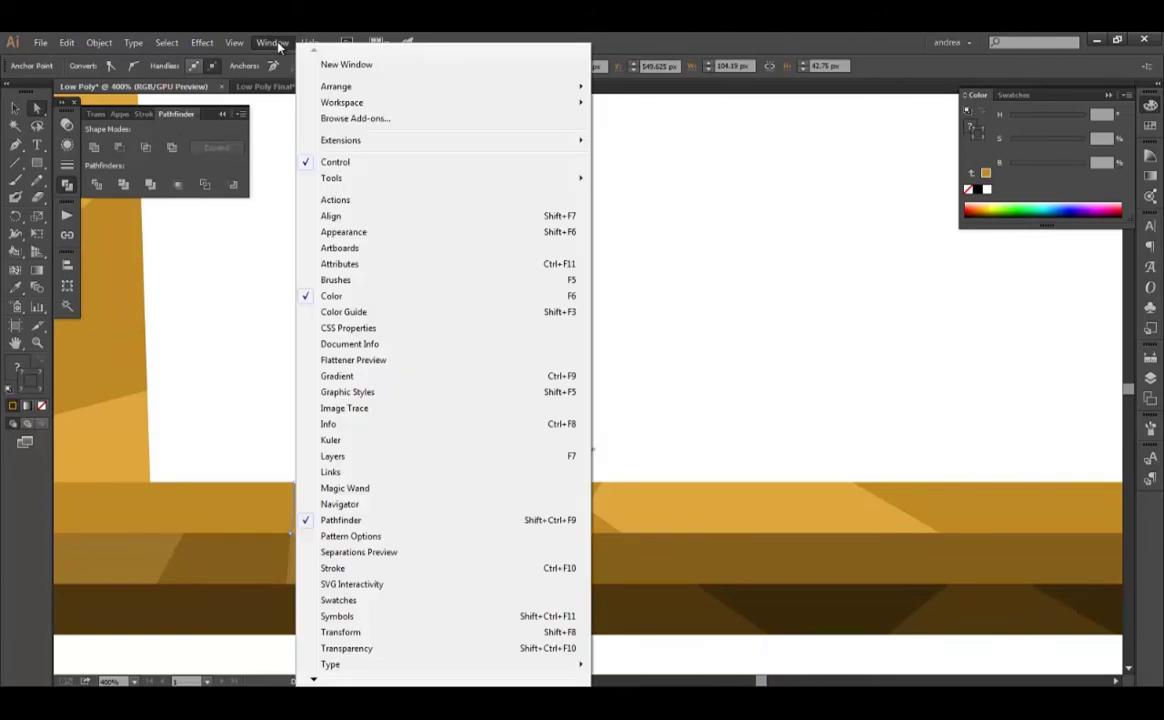
pyautogui.click(183, 111)
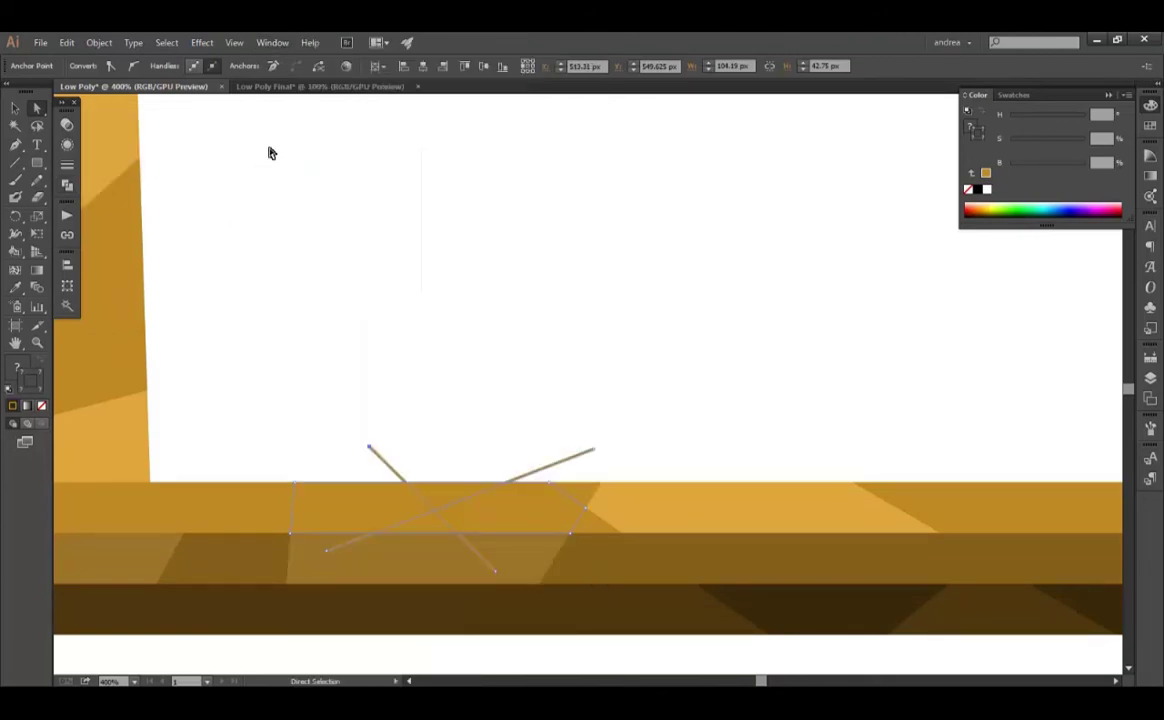
pyautogui.hotkey('ctrl', 'shift', 'F9')
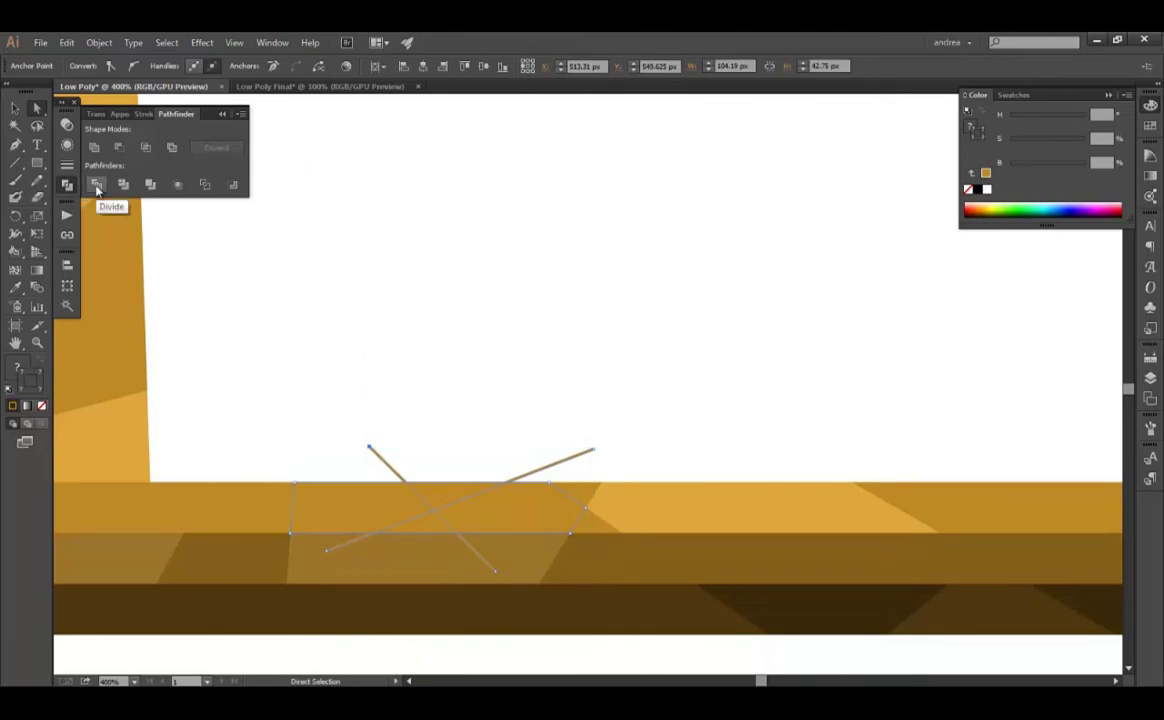
pyautogui.click(97, 186)
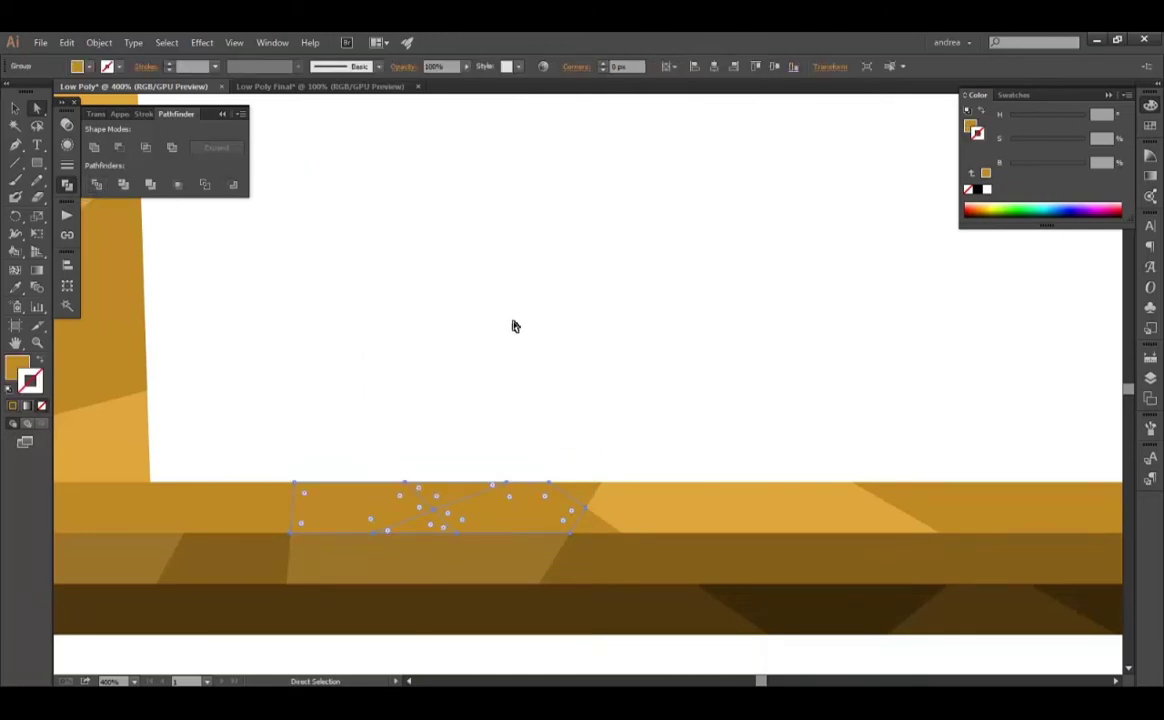
# Check a divided piece, then Eyedropper the lighter gold onto the left piece
pyautogui.scroll(2, 388, 571)
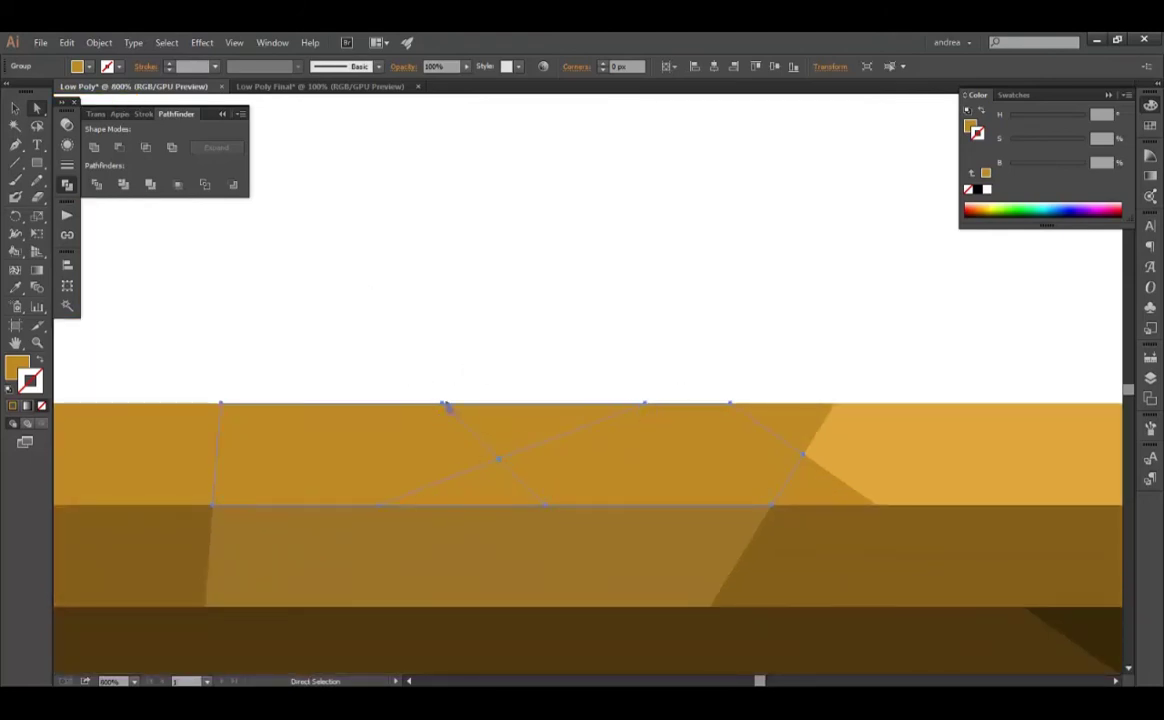
pyautogui.moveTo(447, 405); pyautogui.dragTo(473, 377)
pyautogui.hotkey('ctrl', 'z')
pyautogui.click(614, 418)
pyautogui.press('i')
pyautogui.click(923, 421)
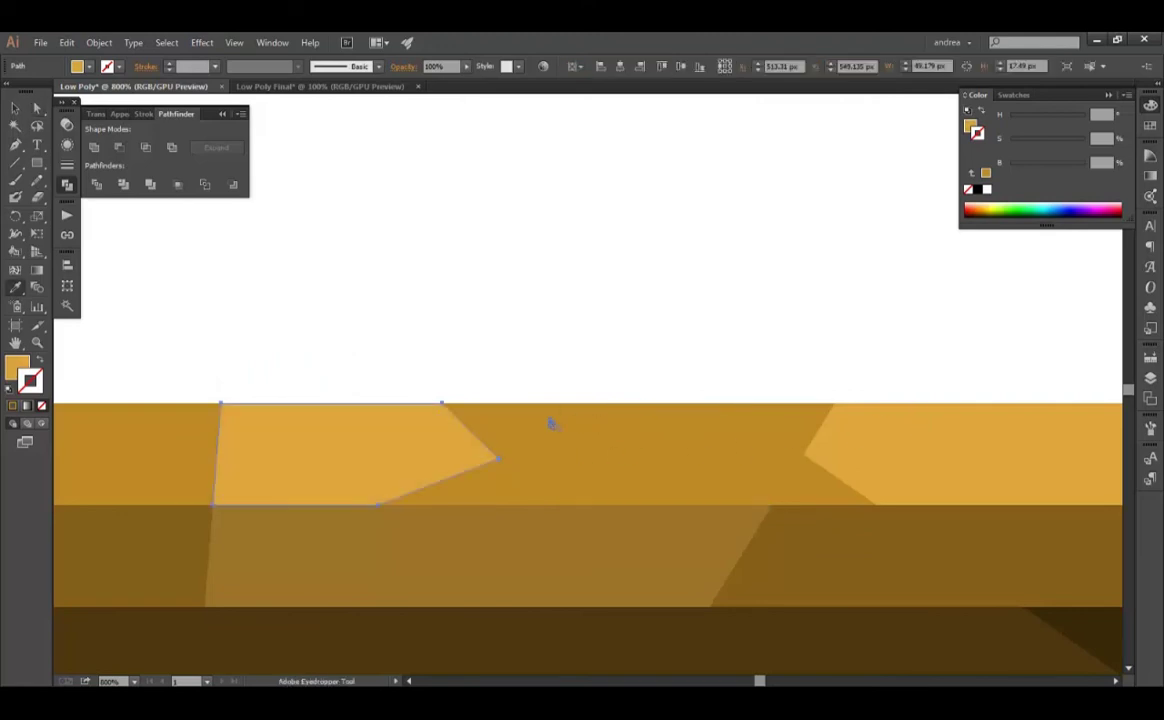
pyautogui.press('a')
pyautogui.click(551, 421)
# Select a small piece at the base's left end, then fit the artboard and deselect
pyautogui.scroll(-3, 512, 411)
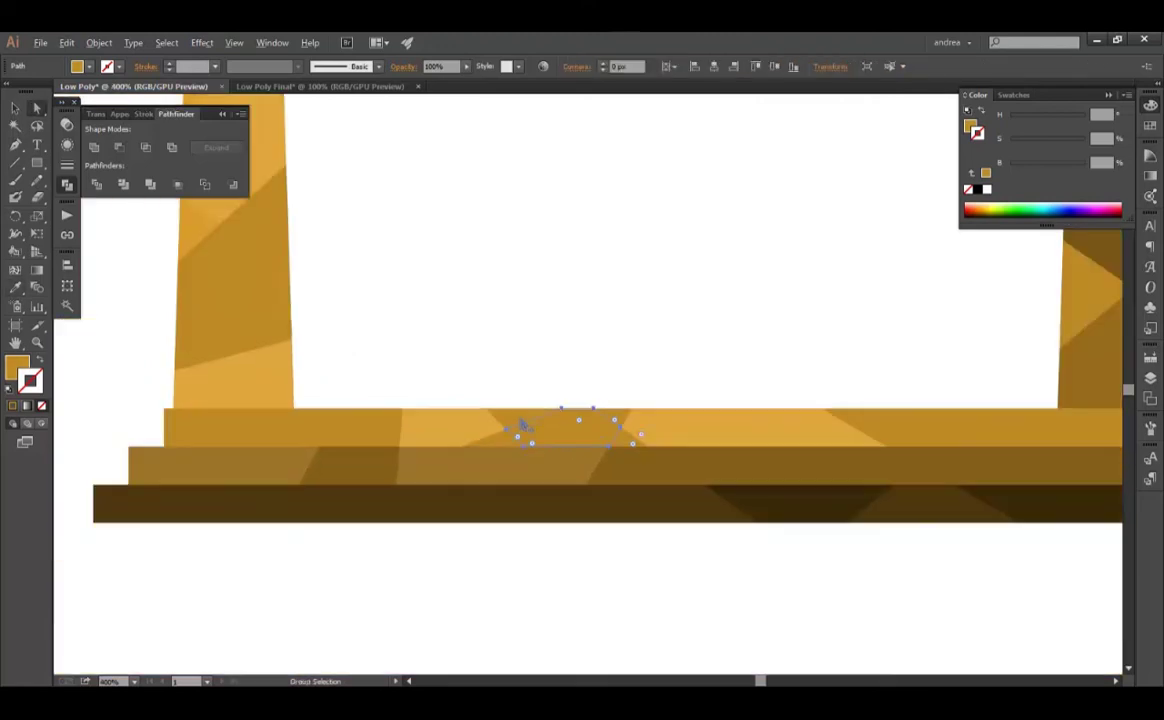
pyautogui.click(345, 428)
pyautogui.scroll(-3, 400, 380)
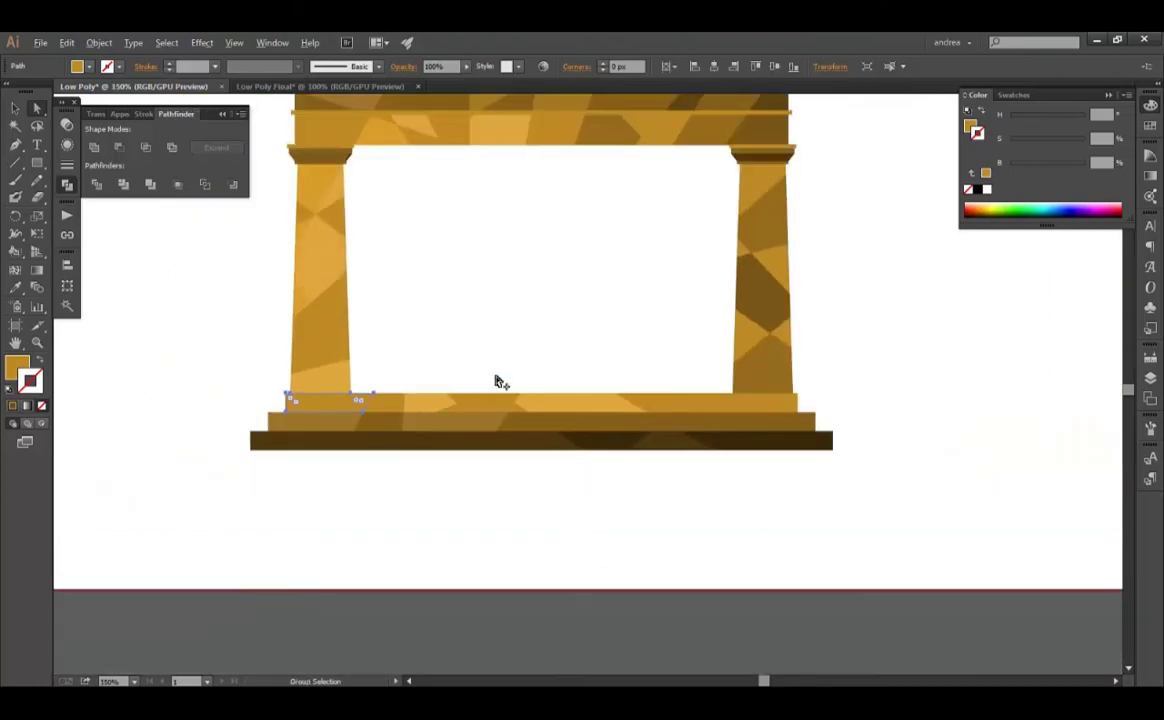
pyautogui.moveTo(540, 291); pyautogui.dragTo(622, 259)
pyautogui.hotkey('ctrl', '1')
pyautogui.click(805, 335)
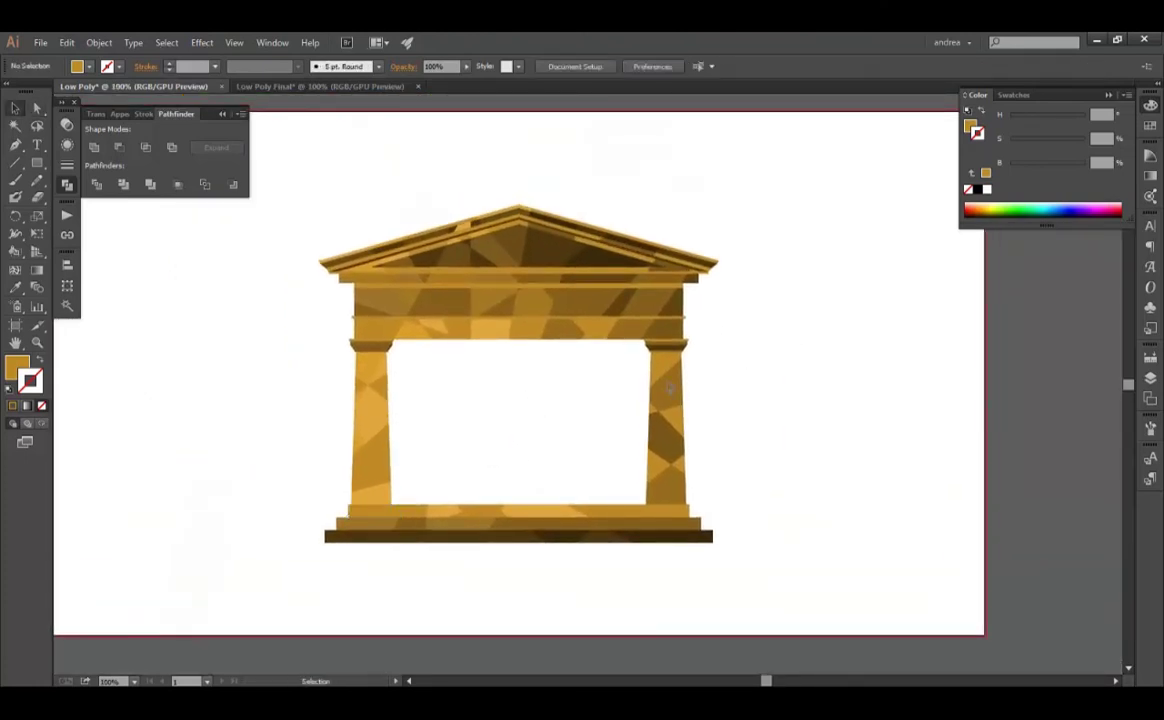
pyautogui.scroll(1, 522, 418)
pyautogui.scroll(-1, 520, 419)
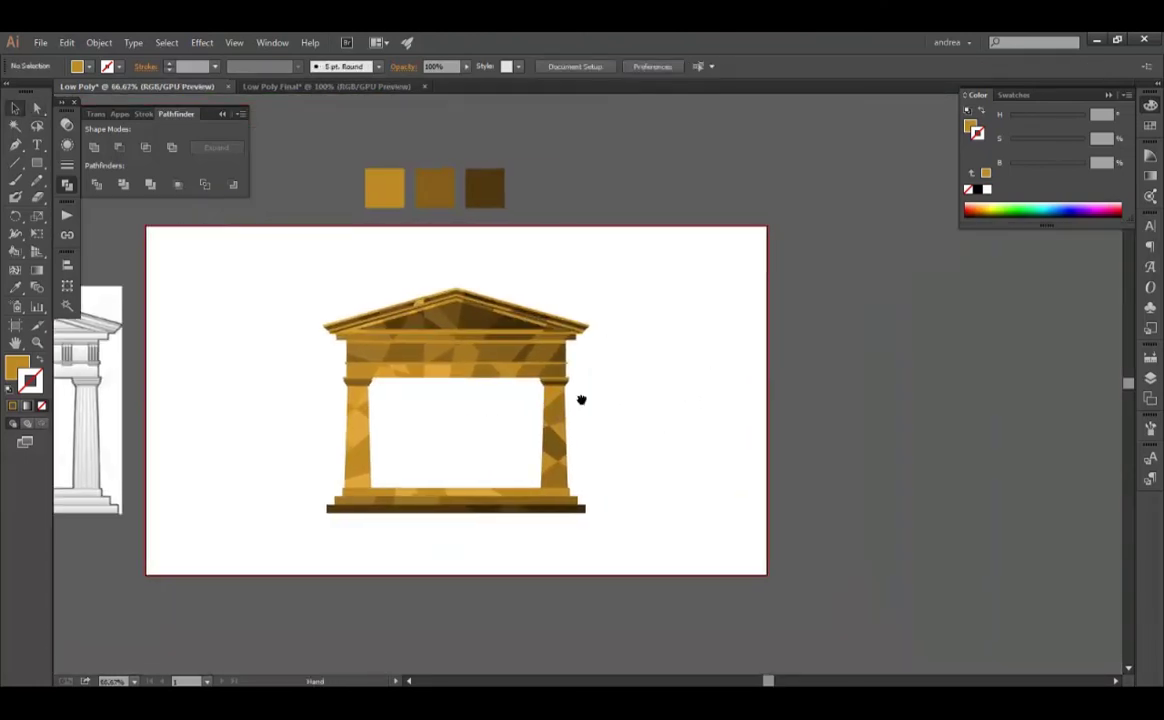
pyautogui.scroll(2, 500, 410)
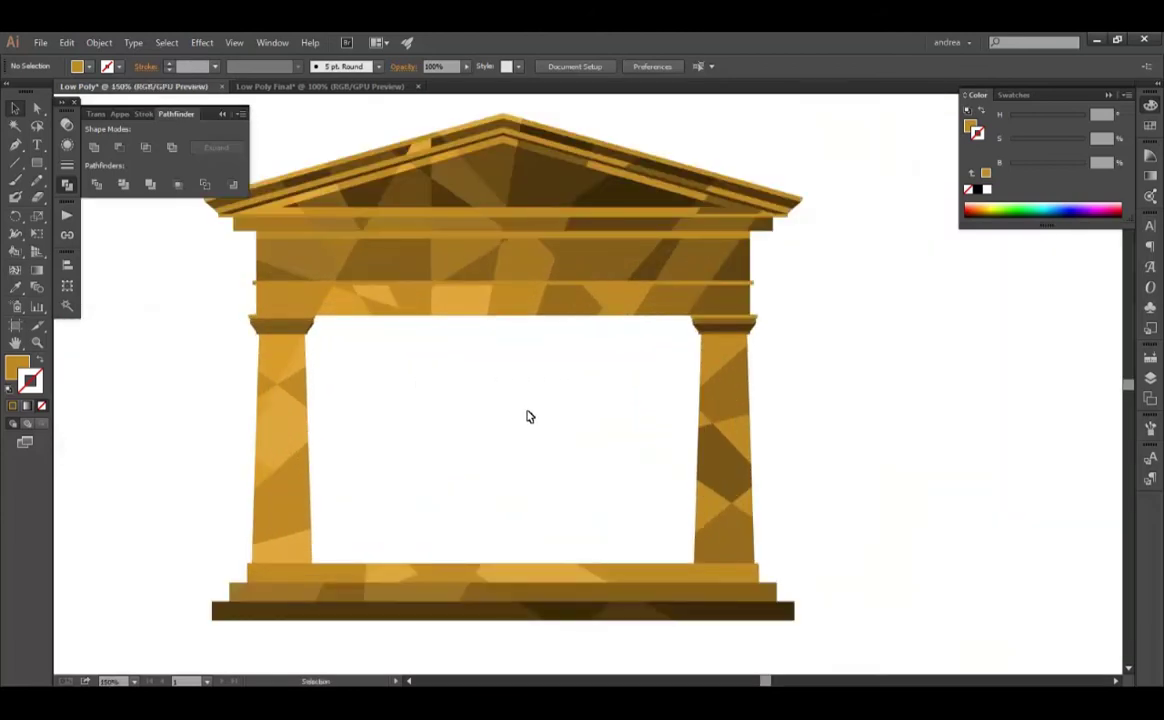
pyautogui.scroll(-1, 457, 379)
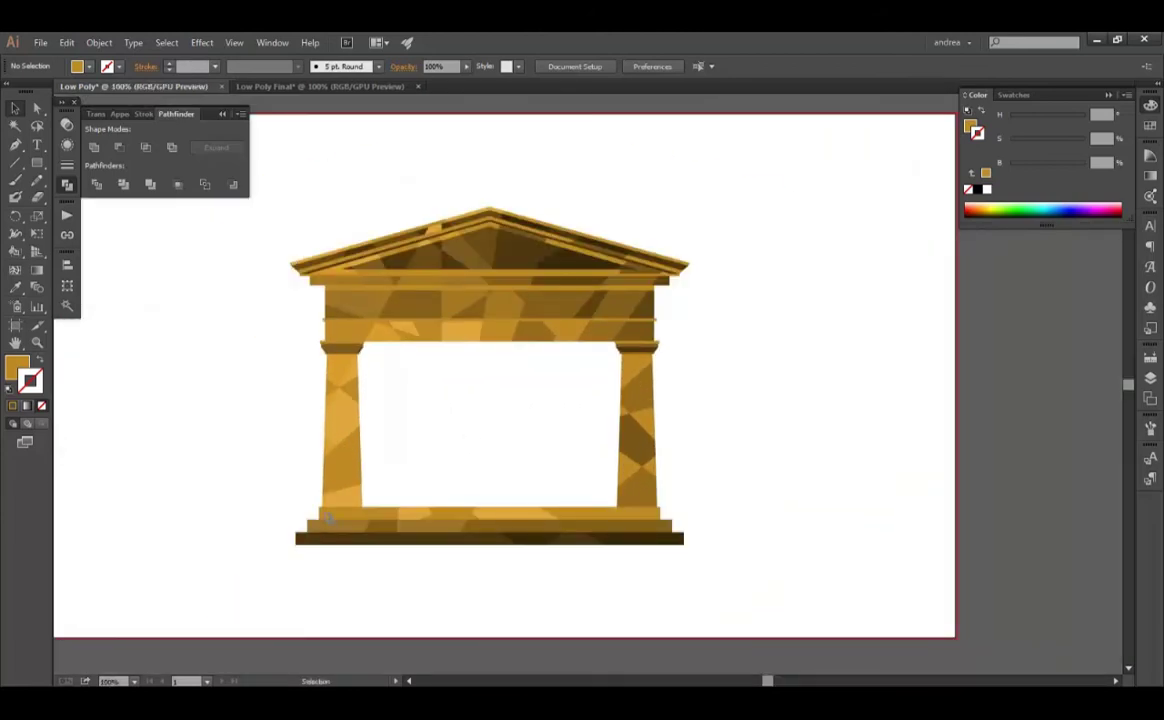
# Switch document tabs with Ctrl+Tab and select, then deselect, the grey shadow shape
pyautogui.hotkey('ctrl', 'Tab')
pyautogui.scroll(1, 567, 592)
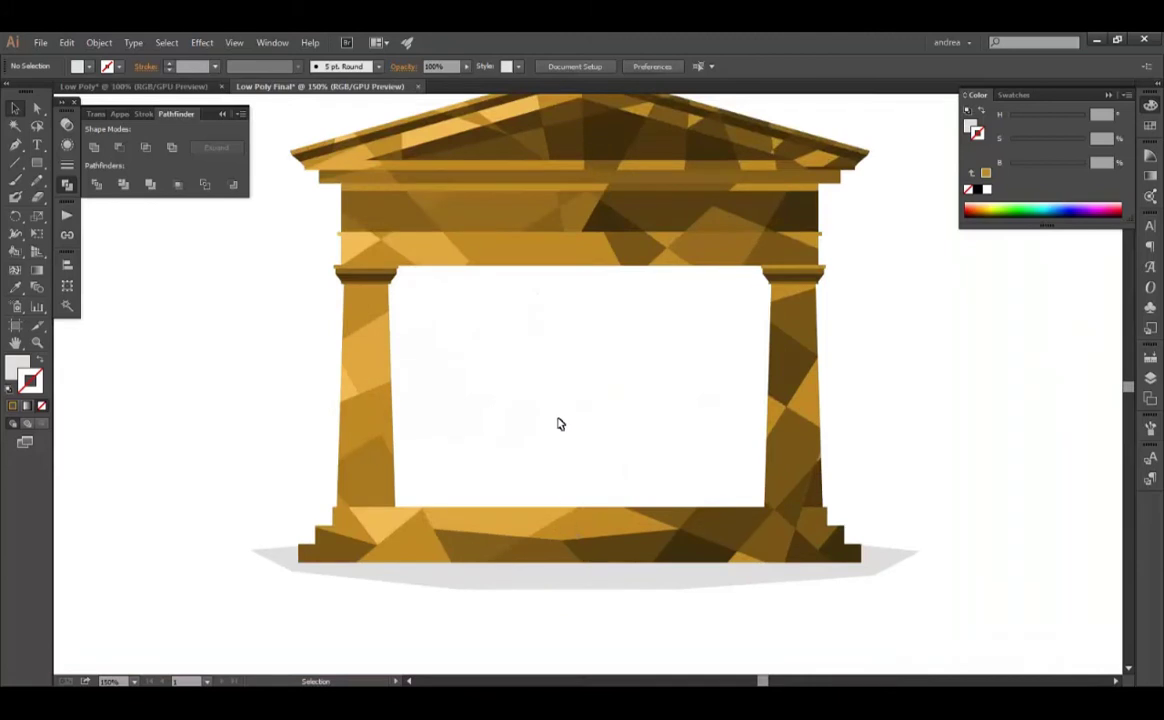
pyautogui.scroll(1, 558, 405)
pyautogui.scroll(1, 565, 362)
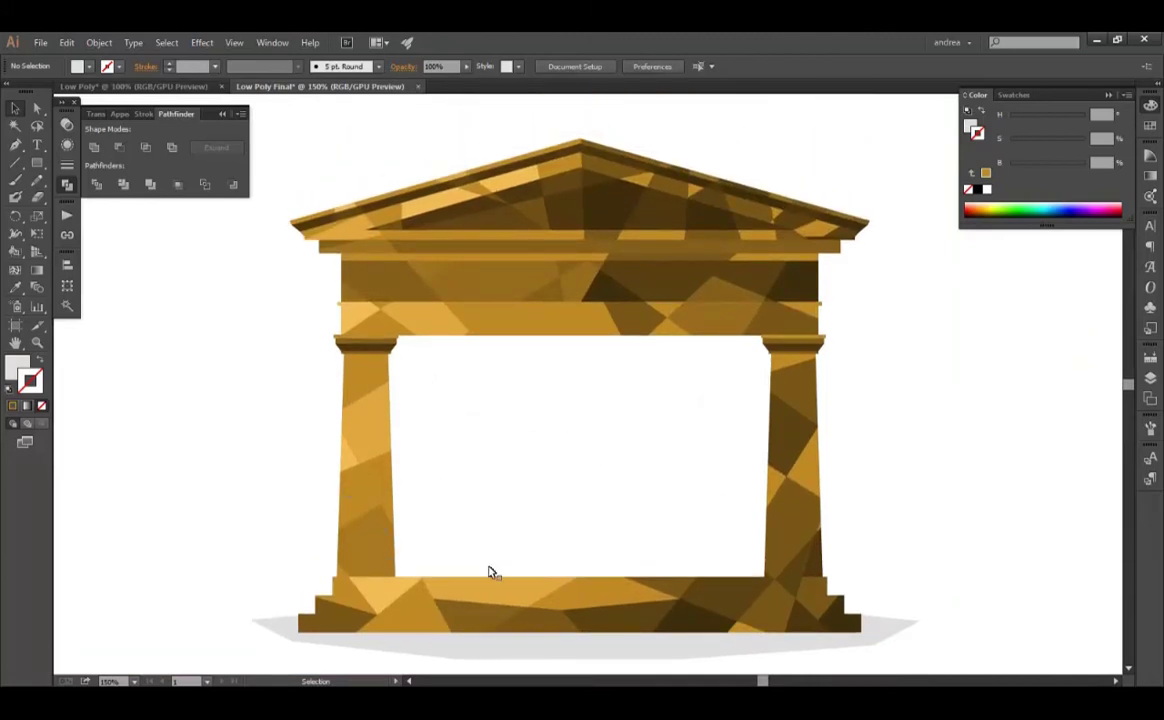
pyautogui.press('a')
pyautogui.click(500, 638)
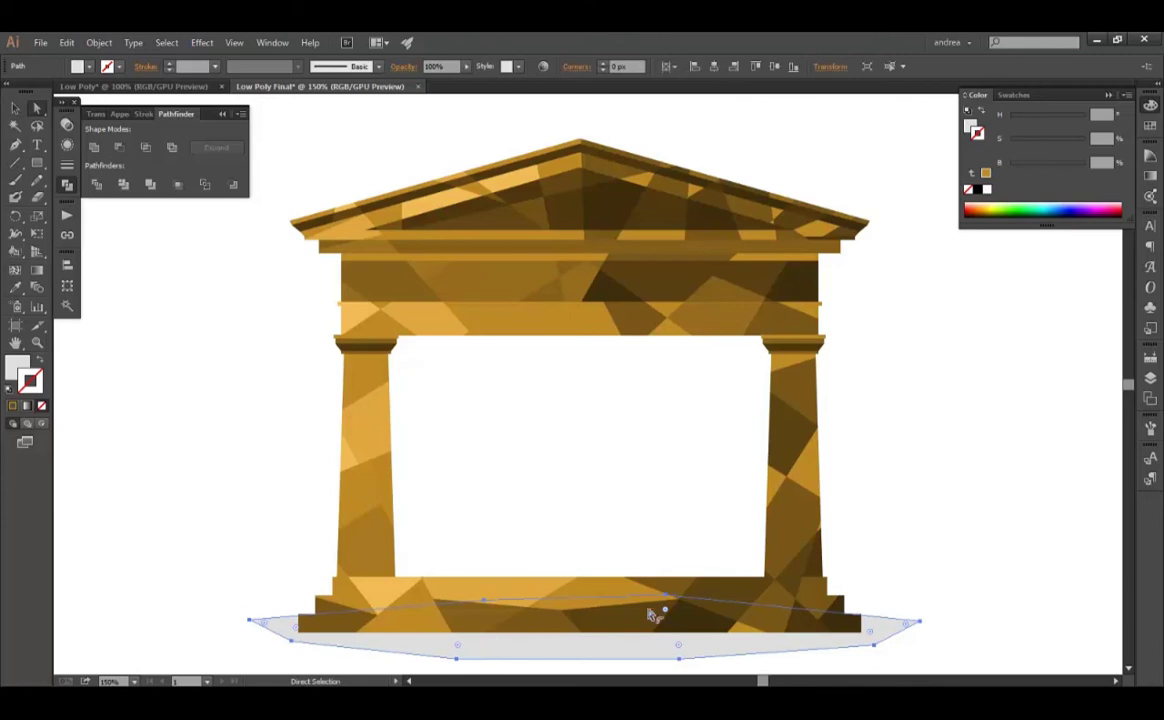
pyautogui.scroll(-1, 513, 448)
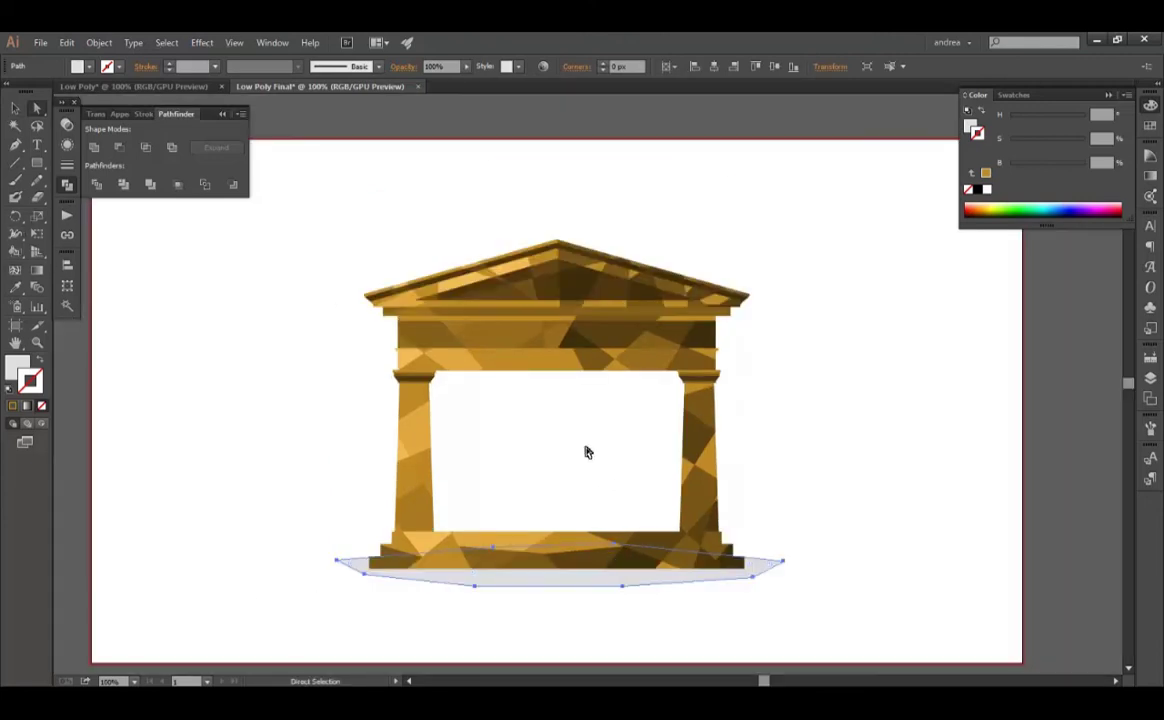
pyautogui.click(533, 445)
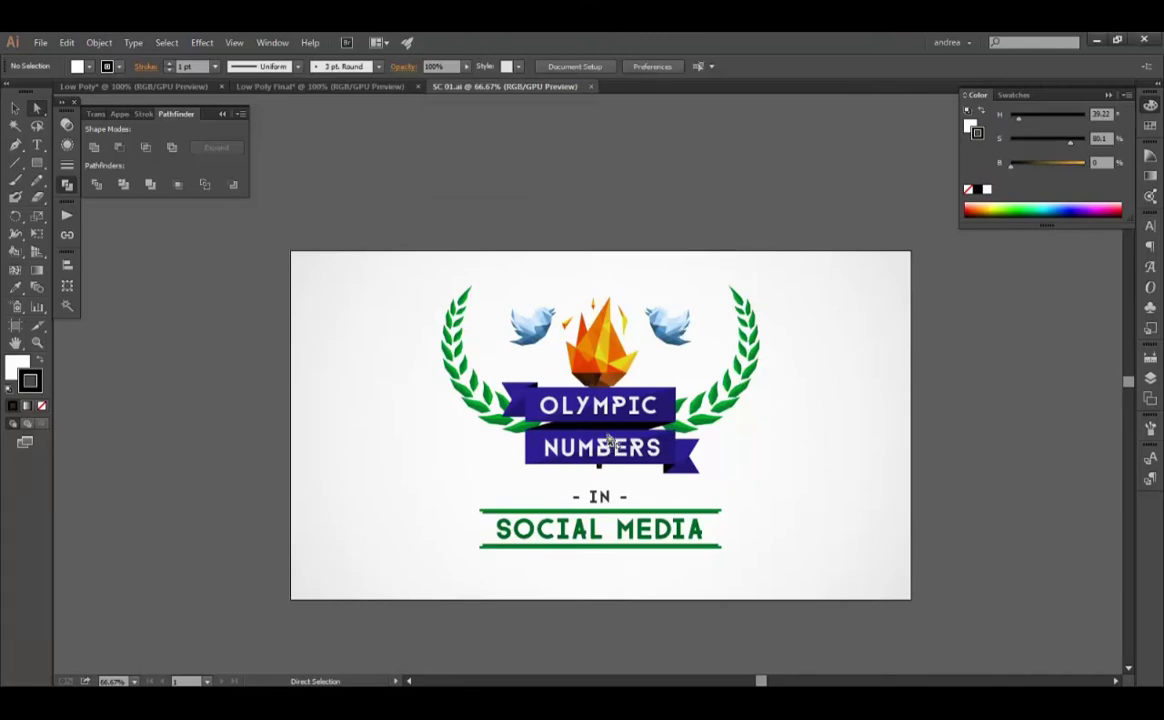
# Zoom in and out around the logo and pan so the whole logo is visible
pyautogui.scroll(2, 608, 438)
pyautogui.scroll(2, 634, 359)
pyautogui.scroll(1, 551, 325)
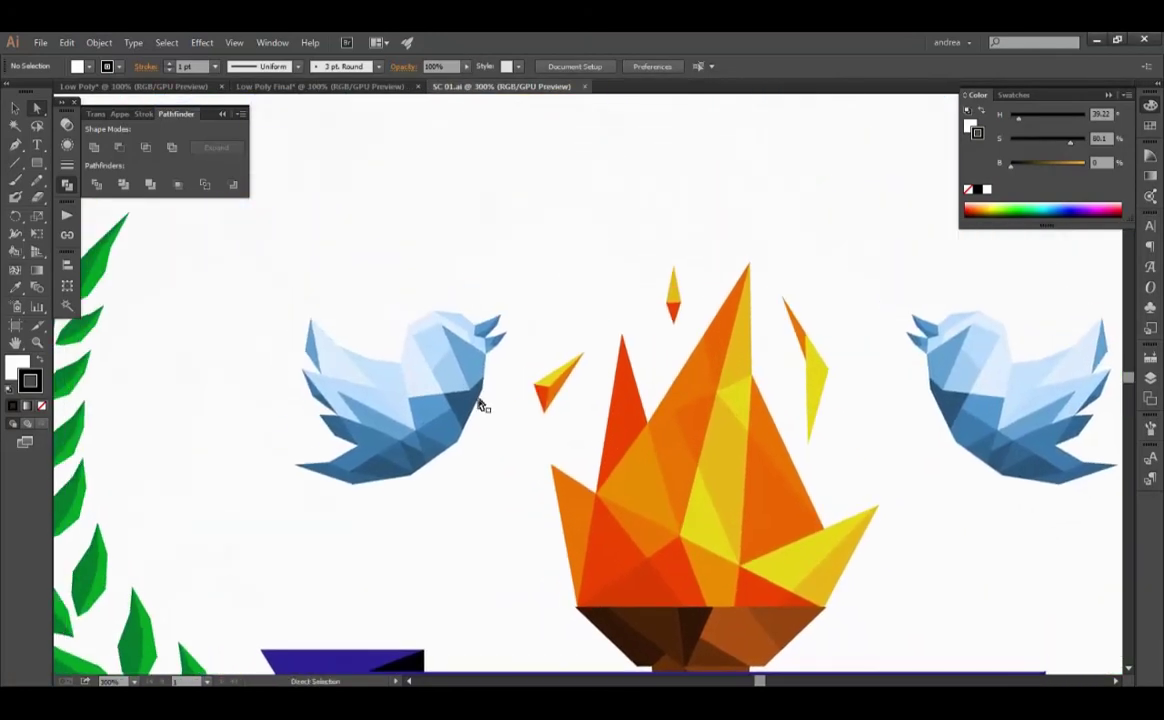
pyautogui.scroll(2, 481, 405)
pyautogui.scroll(-3, 430, 405)
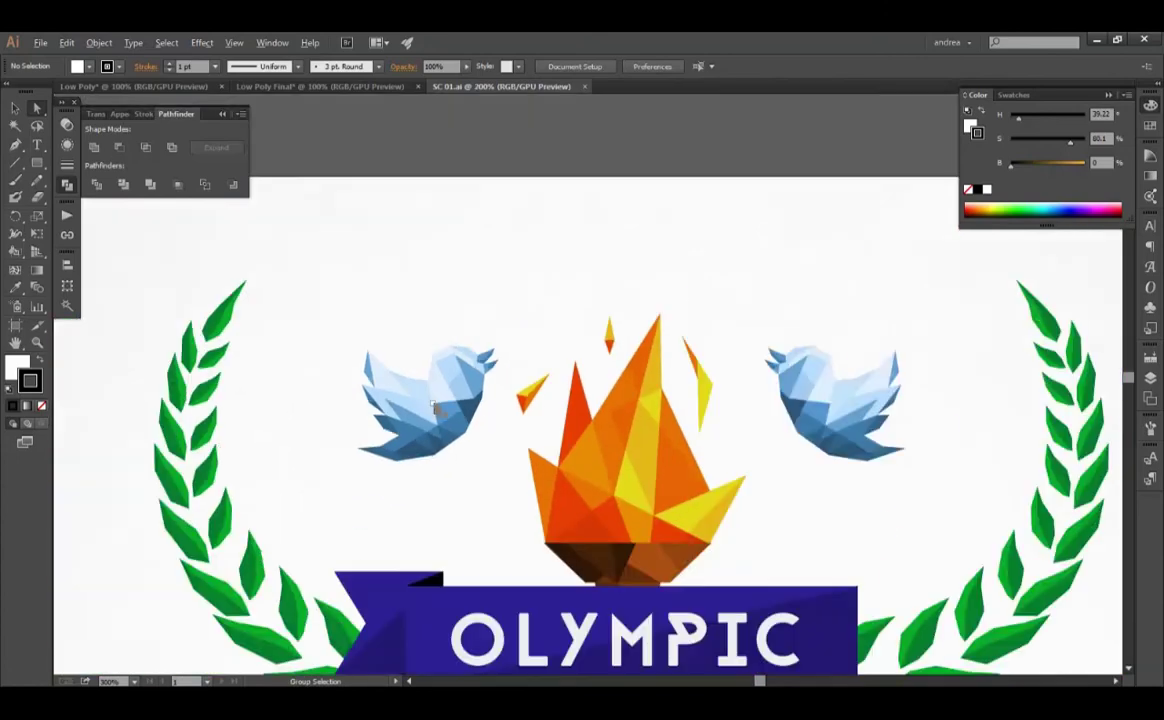
pyautogui.scroll(-3, 433, 405)
pyautogui.scroll(-2, 441, 450)
pyautogui.moveTo(515, 507)
pyautogui.mouseDown()
pyautogui.moveTo(570, 455)
pyautogui.moveTo(584, 457)
pyautogui.mouseUp()
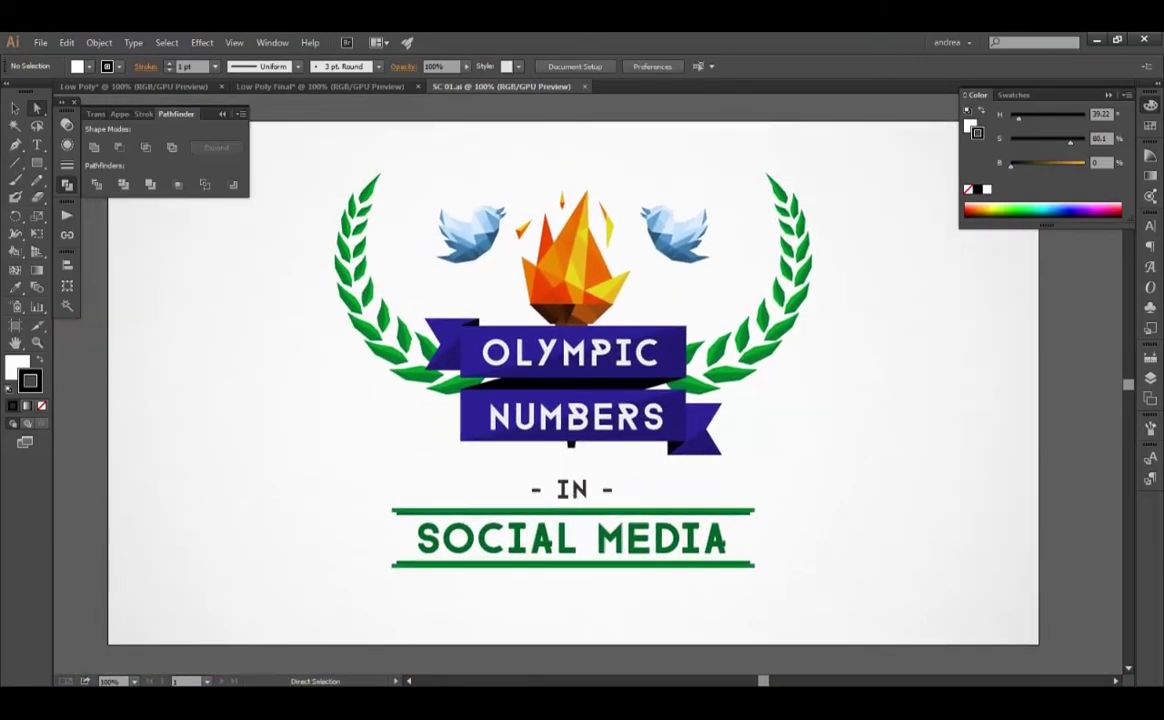
# Bring up the Character Volt document maximized and zoom to the athlete's legs and shoes
pyautogui.click(1117, 40)
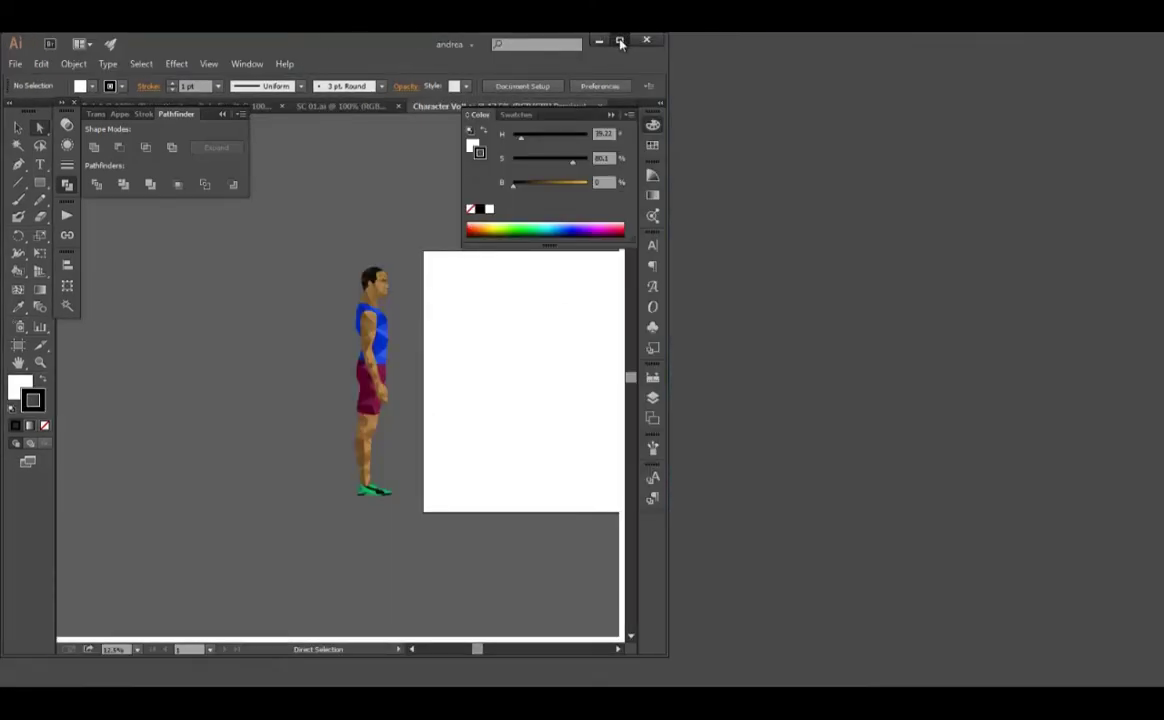
pyautogui.click(620, 43)
pyautogui.scroll(3, 608, 364)
pyautogui.scroll(3, 710, 322)
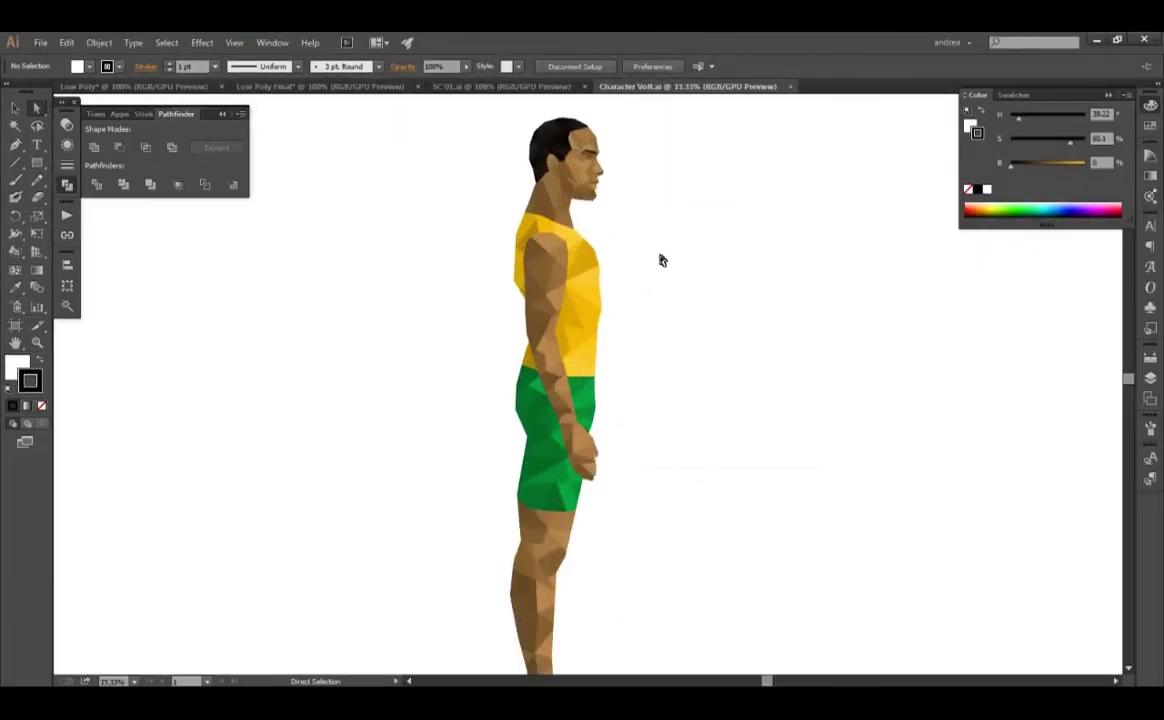
pyautogui.scroll(1, 660, 257)
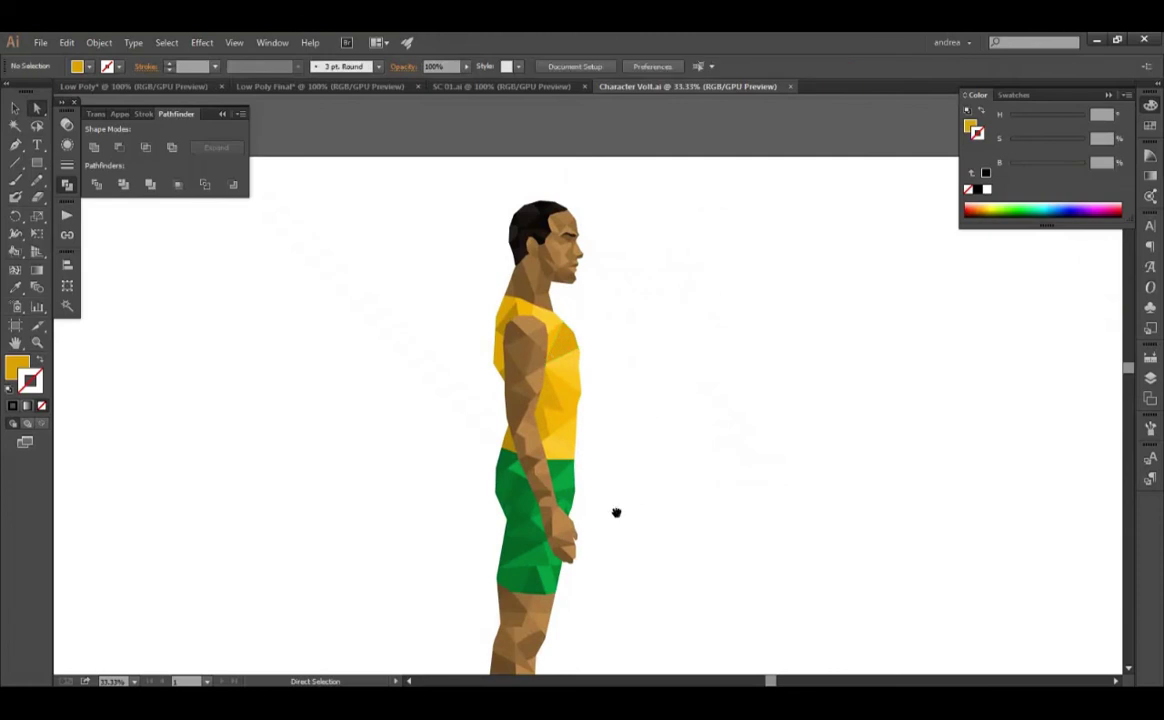
pyautogui.moveTo(616, 512); pyautogui.dragTo(676, 293)
pyautogui.scroll(-2, 676, 293)
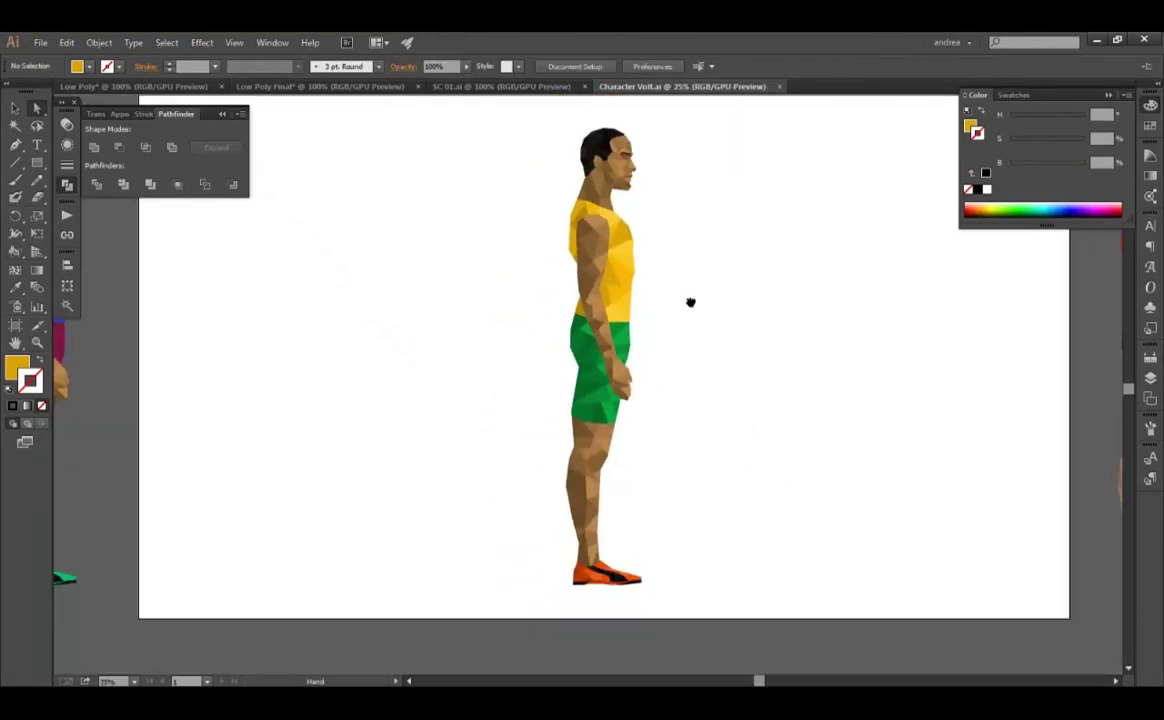
# Test-move the athlete's arm group, then return to the Low Poly temple document
pyautogui.press('v')
pyautogui.click(545, 255)
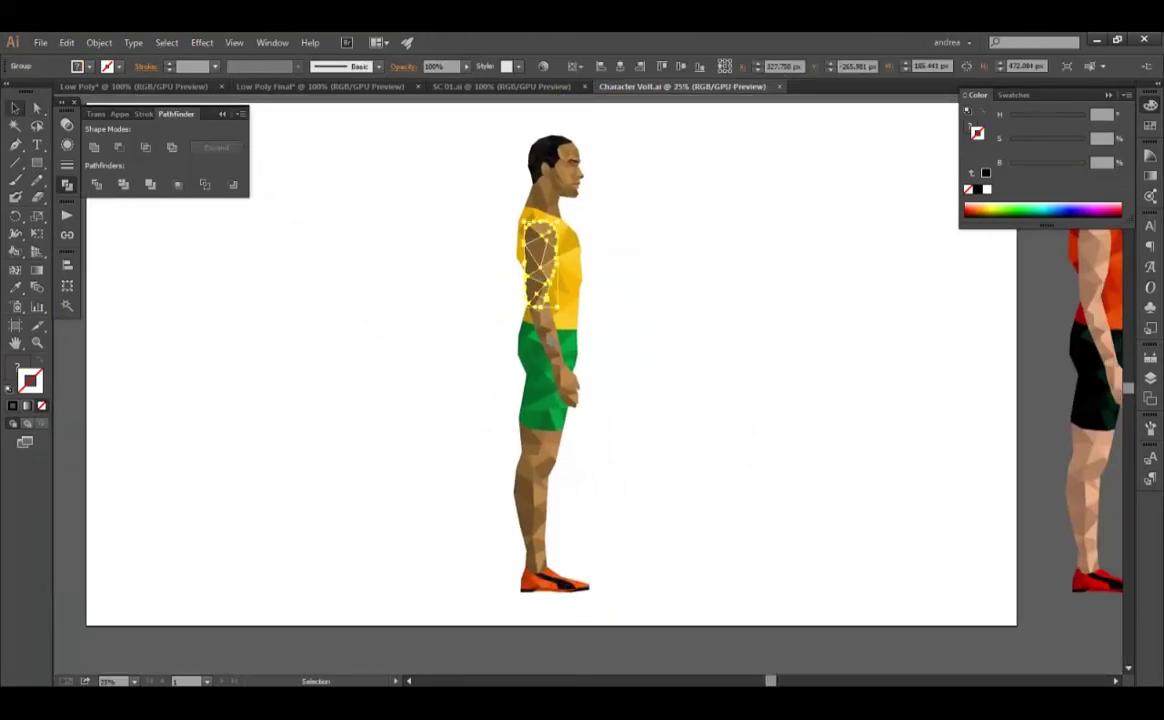
pyautogui.moveTo(545, 255); pyautogui.dragTo(652, 307)
pyautogui.click(600, 154)
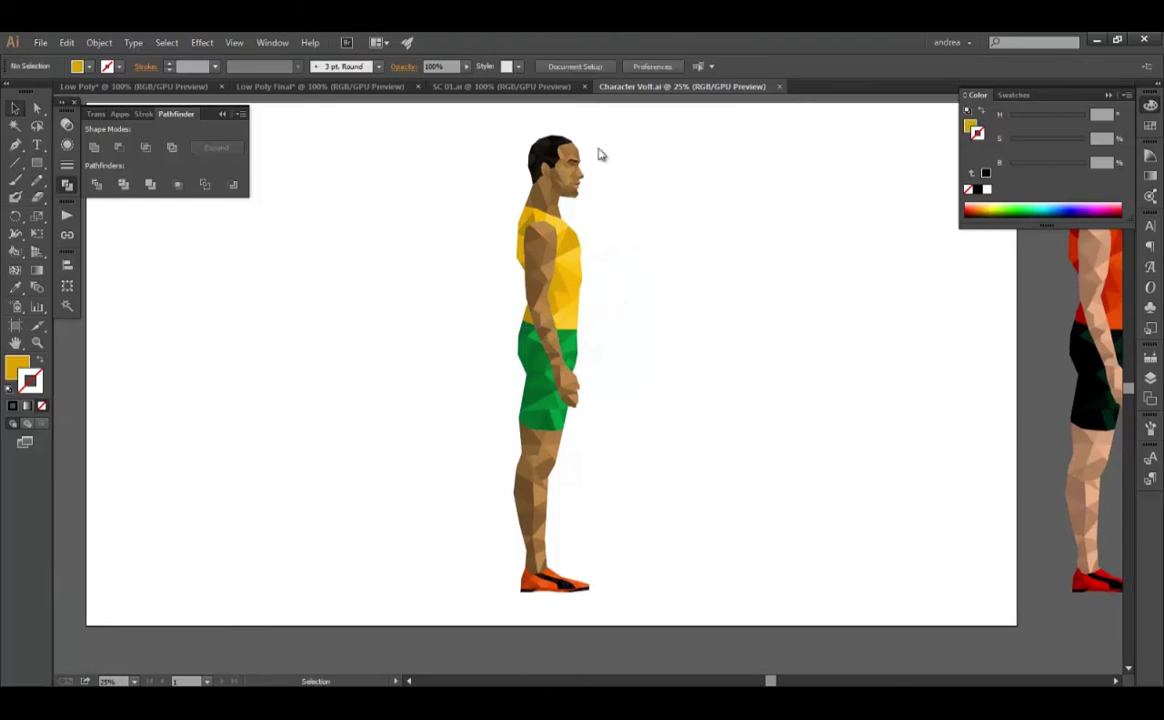
pyautogui.click(163, 87)
pyautogui.moveTo(742, 315)
pyautogui.mouseDown()
pyautogui.moveTo(837, 330)
pyautogui.moveTo(775, 325)
pyautogui.mouseUp()
# Marquee-select the whole temple group and hide its path edges with Ctrl+H
pyautogui.press('a')
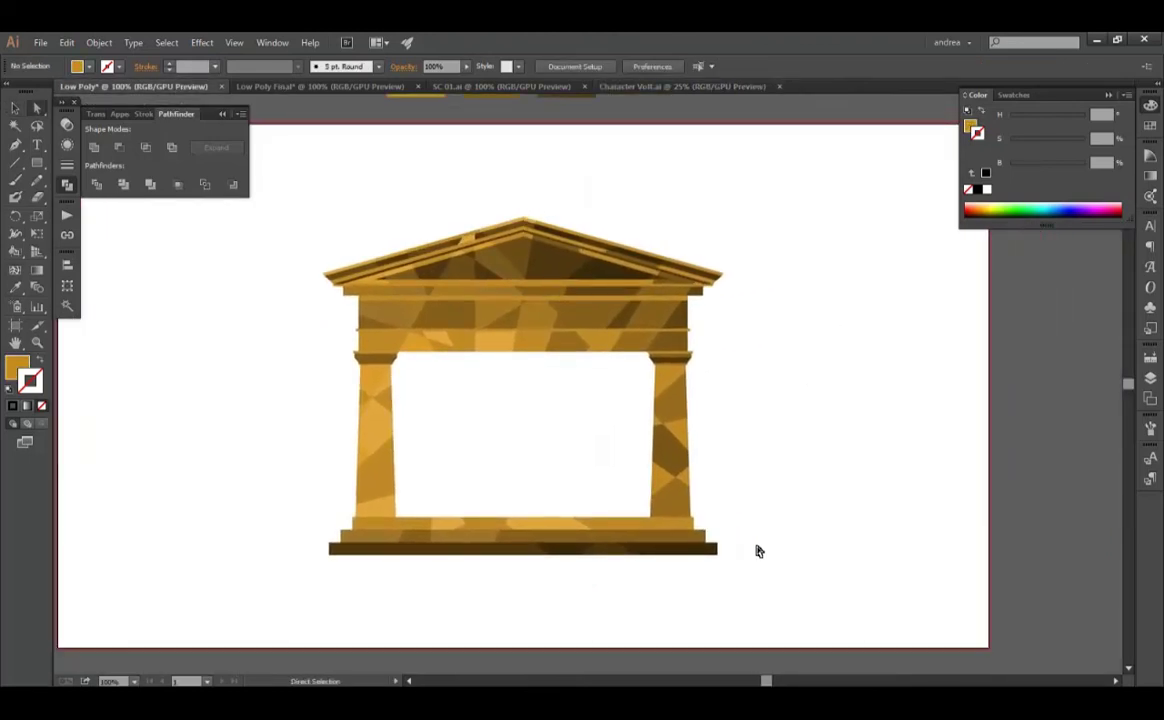
pyautogui.press('v')
pyautogui.moveTo(799, 575); pyautogui.dragTo(291, 207)
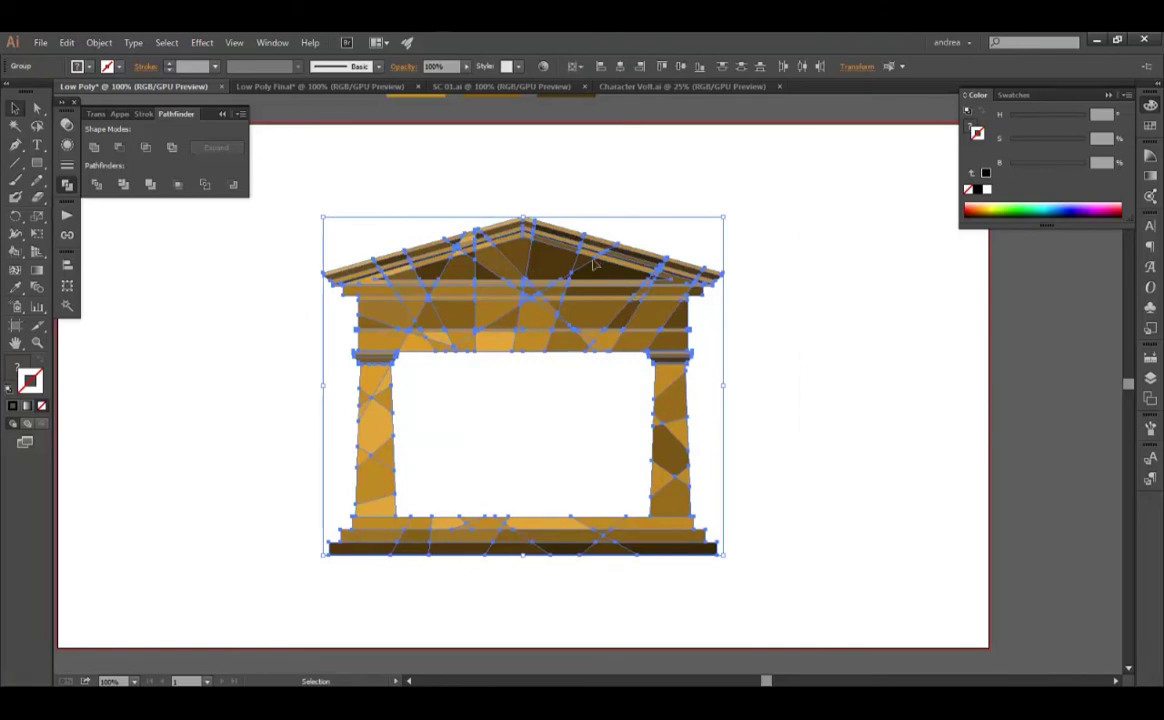
pyautogui.hotkey('ctrl', 'h')
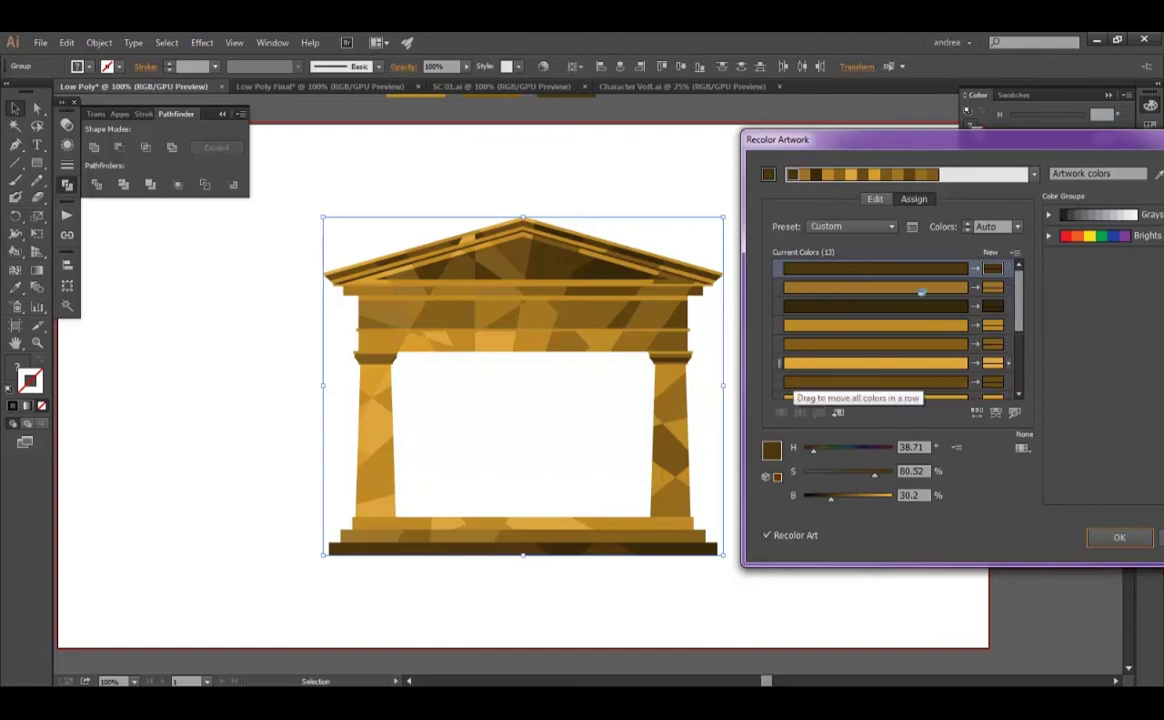
# Trial blue and purple hues on the temple's second colour, then restore it to gold
pyautogui.moveTo(1106, 151); pyautogui.dragTo(1073, 150)
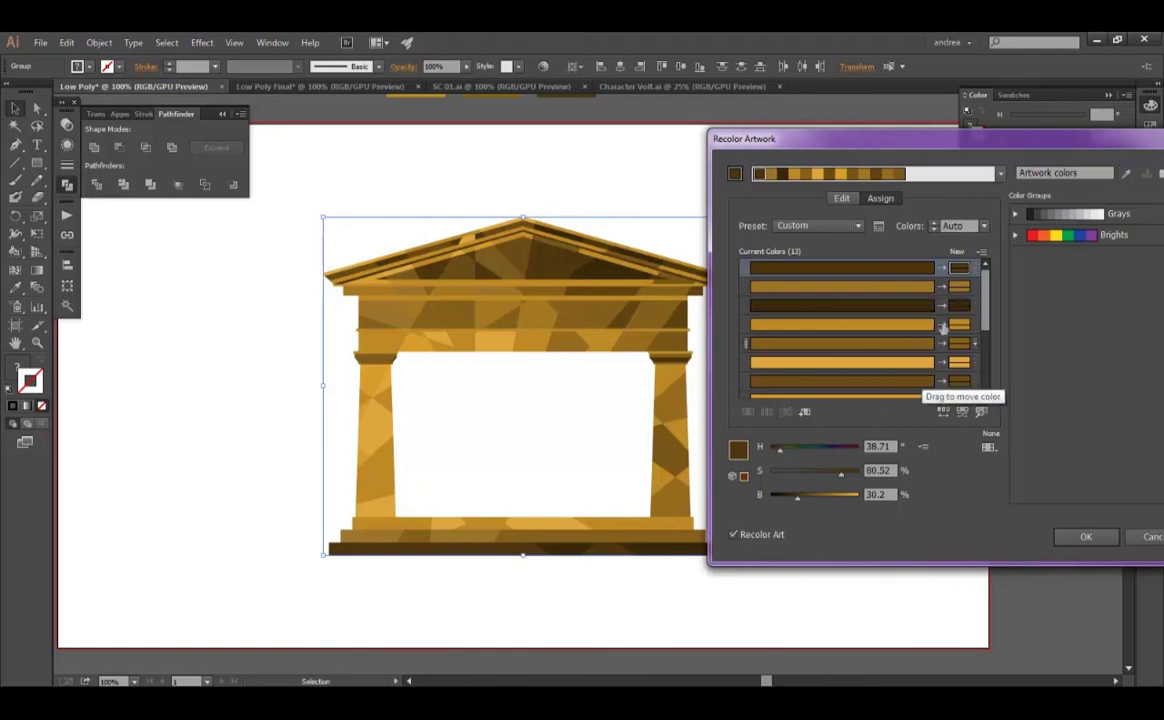
pyautogui.click(968, 289)
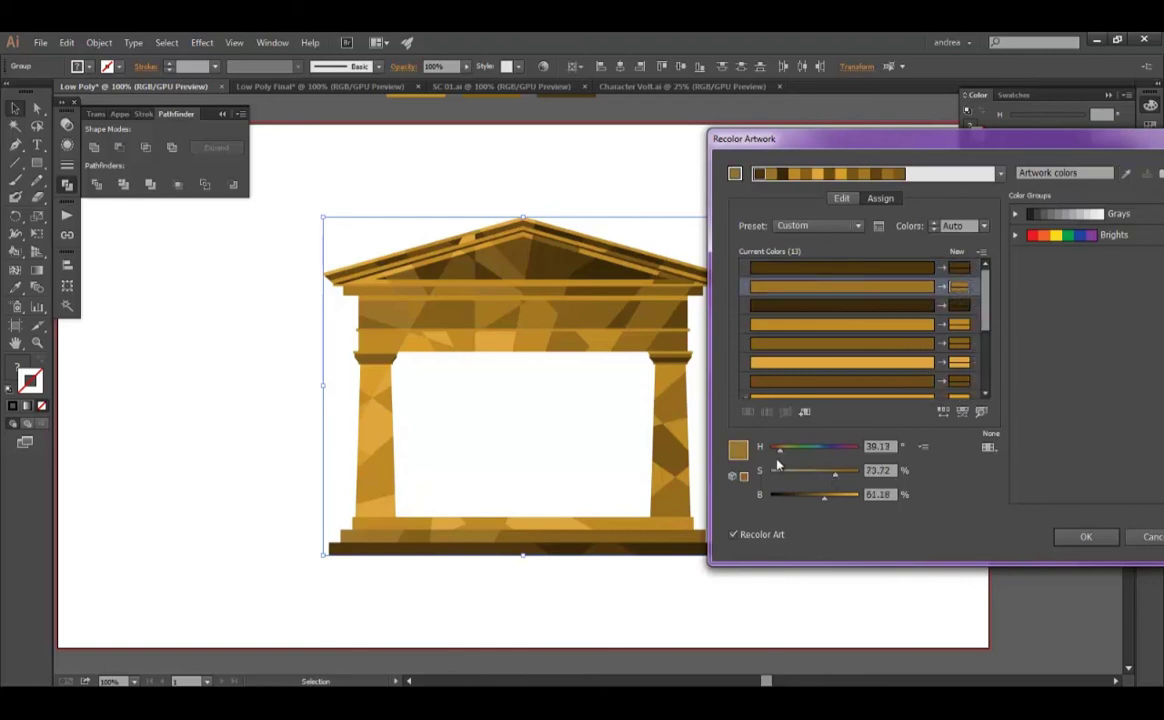
pyautogui.moveTo(811, 455); pyautogui.dragTo(783, 456)
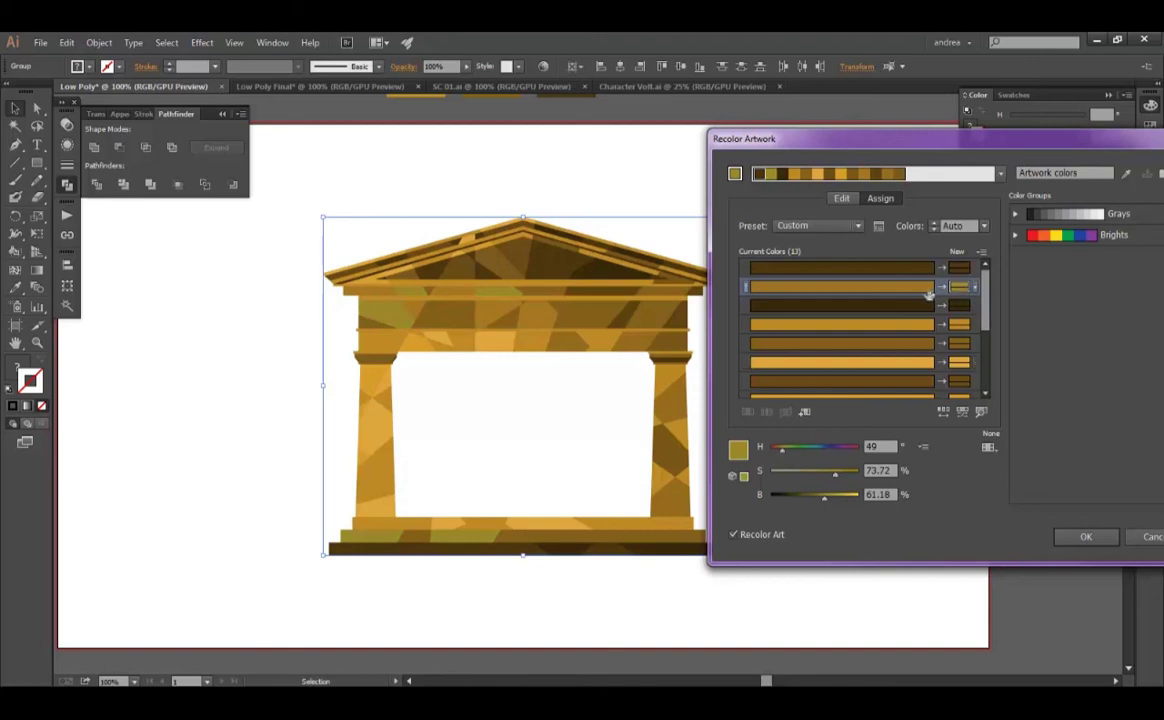
pyautogui.click(840, 447)
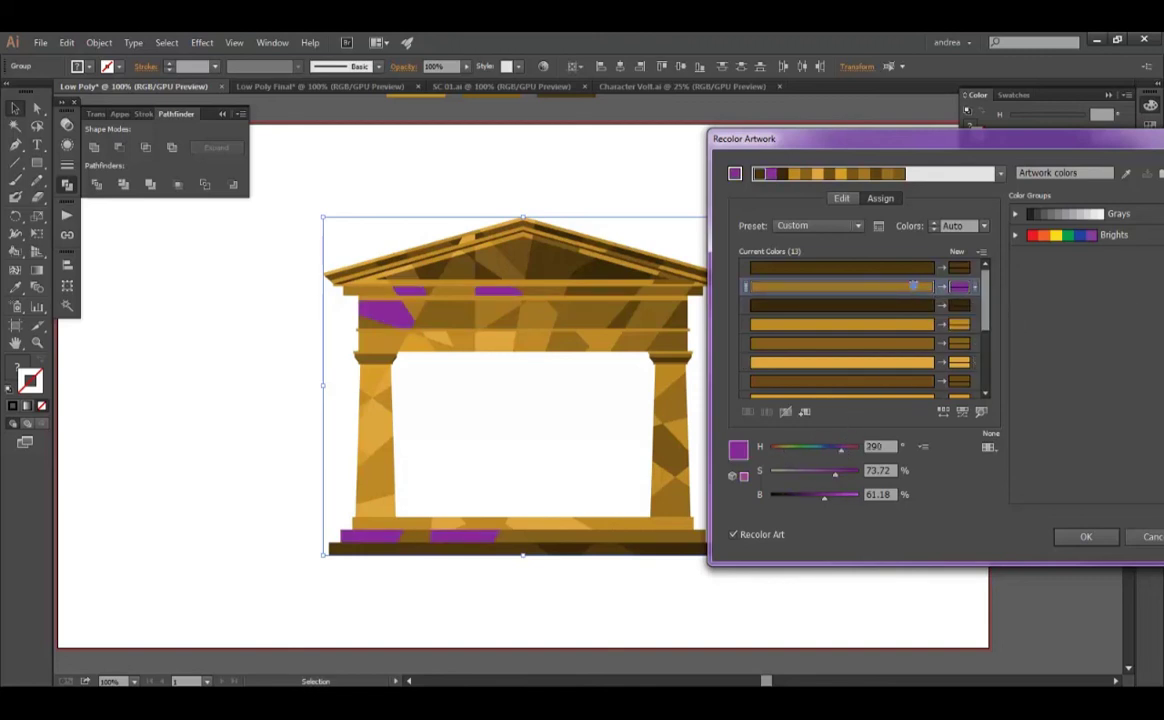
pyautogui.click(958, 287)
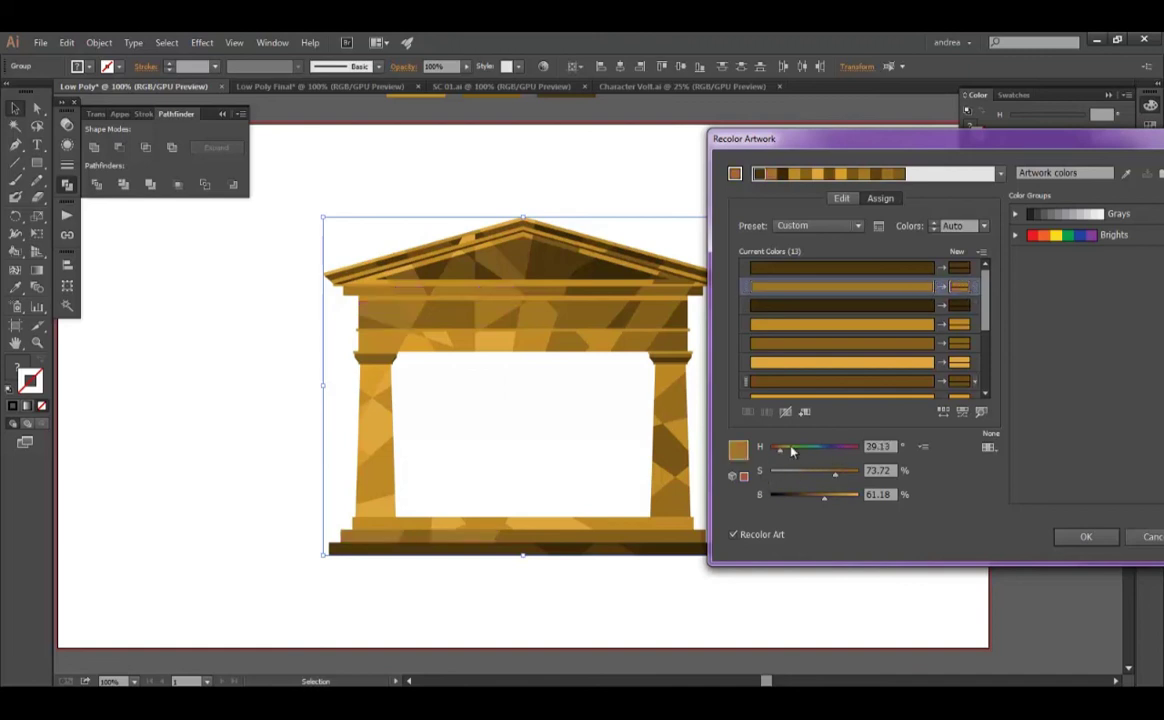
pyautogui.click(842, 199)
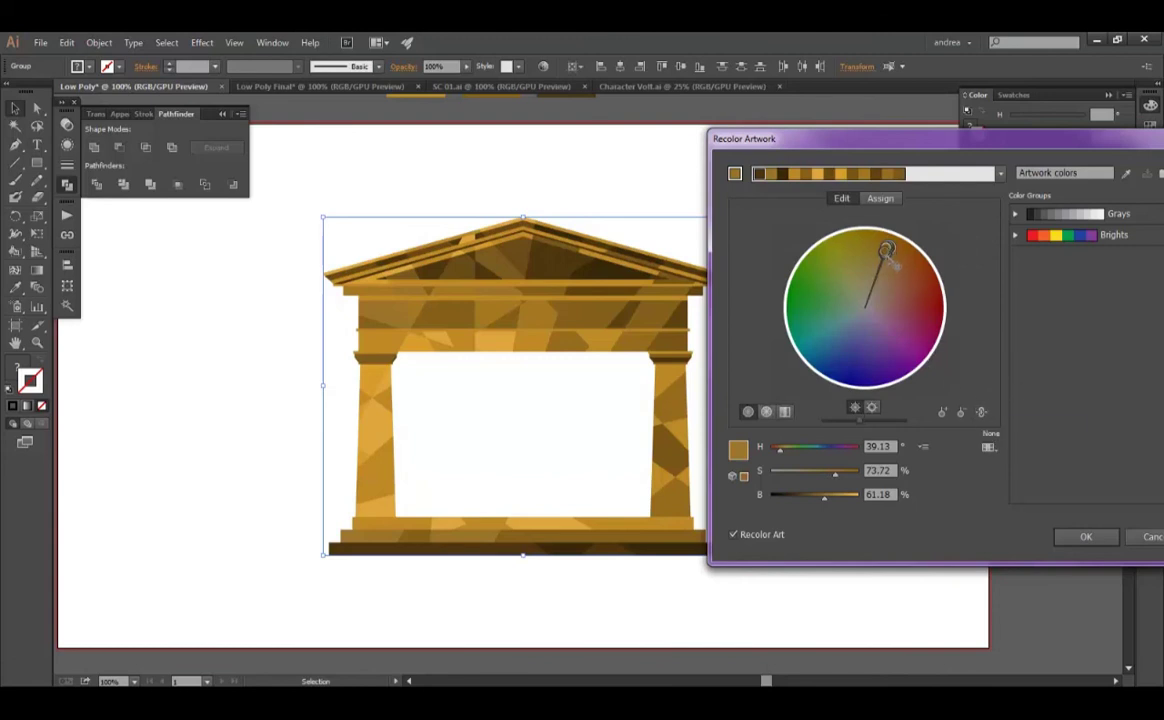
# Rotate all temple colours toward teal on the colour wheel and darken them
pyautogui.moveTo(889, 256)
pyautogui.mouseDown()
pyautogui.moveTo(924, 292)
pyautogui.moveTo(911, 341)
pyautogui.moveTo(855, 364)
pyautogui.moveTo(821, 338)
pyautogui.moveTo(826, 308)
pyautogui.moveTo(830, 328)
pyautogui.mouseUp()
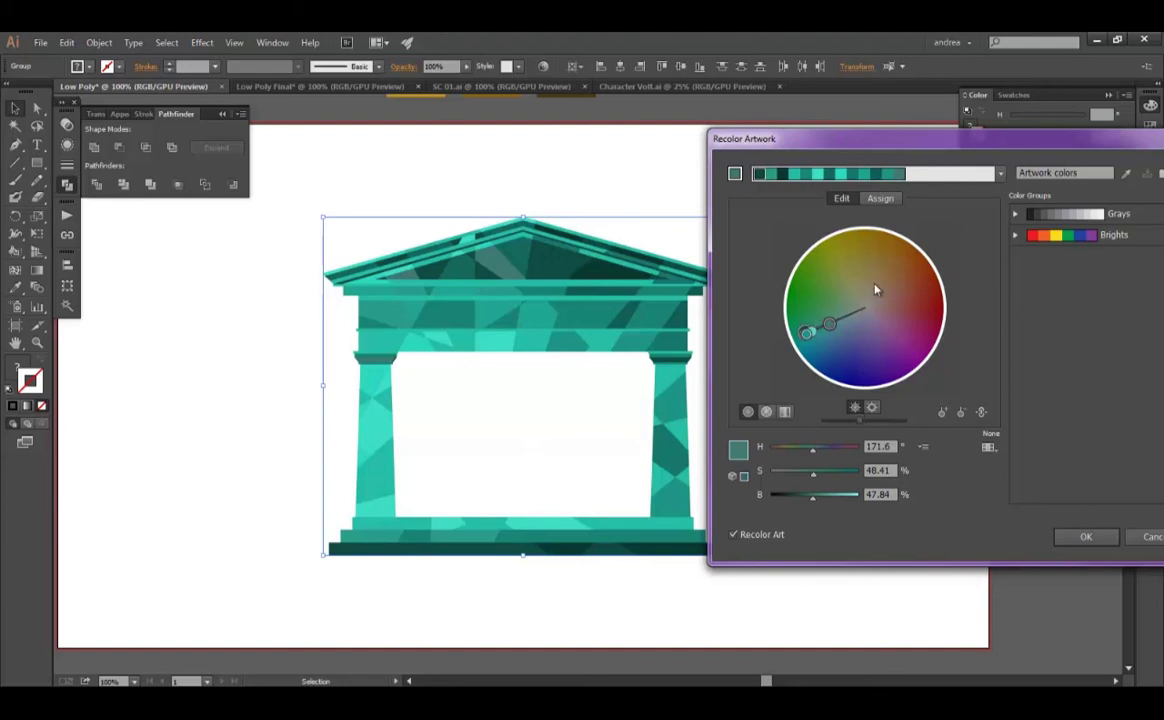
pyautogui.moveTo(857, 428)
pyautogui.mouseDown()
pyautogui.moveTo(830, 425)
pyautogui.moveTo(871, 408)
pyautogui.moveTo(851, 428)
pyautogui.moveTo(863, 425)
pyautogui.mouseUp()
pyautogui.click(870, 408)
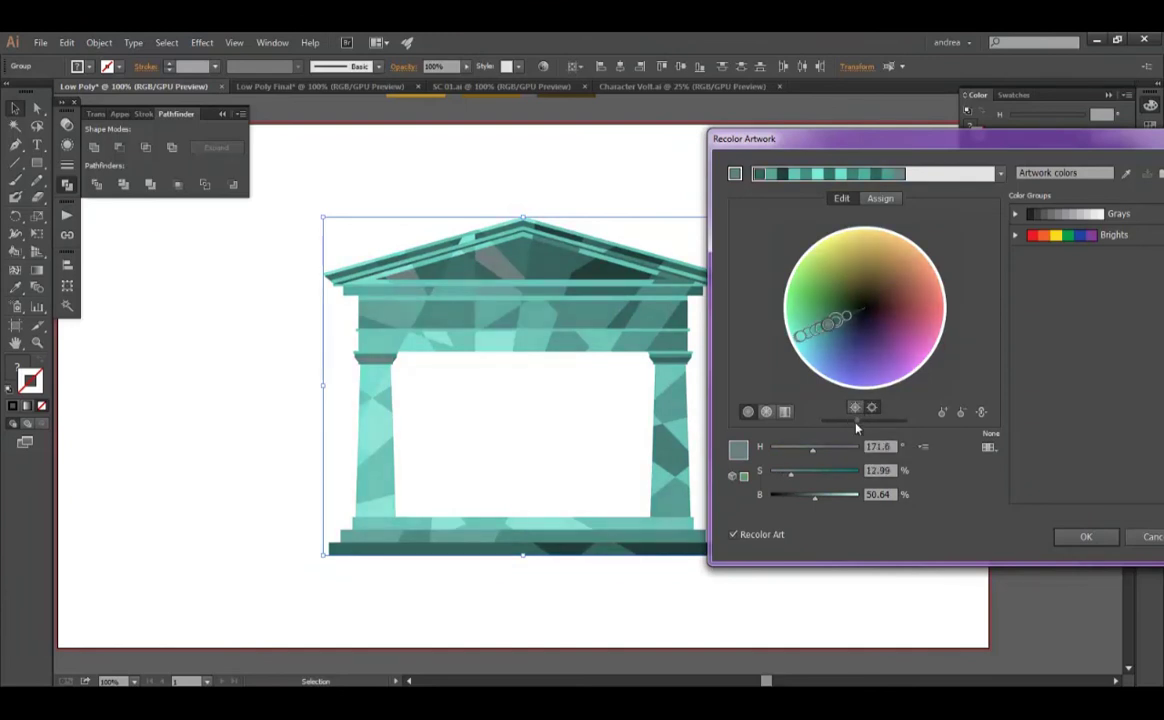
# Apply the teal recolour, undo it back to gold, then reselect and deselect the temple
pyautogui.click(1090, 537)
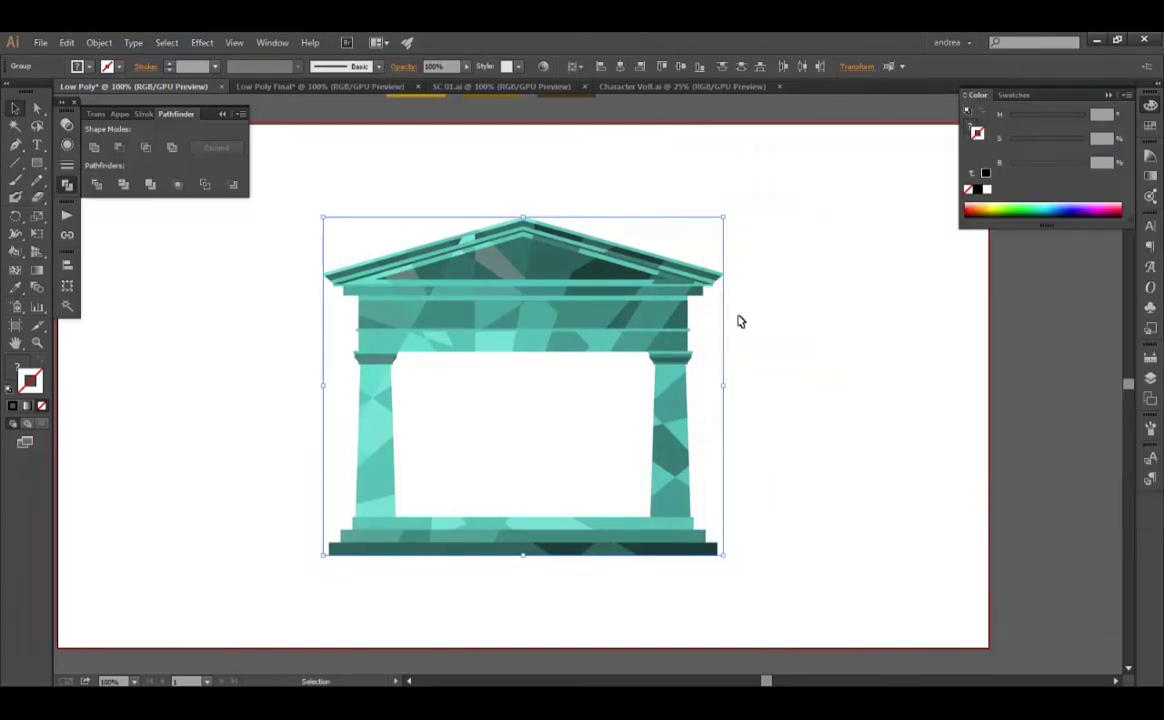
pyautogui.hotkey('ctrl', 'z')
pyautogui.press('v')
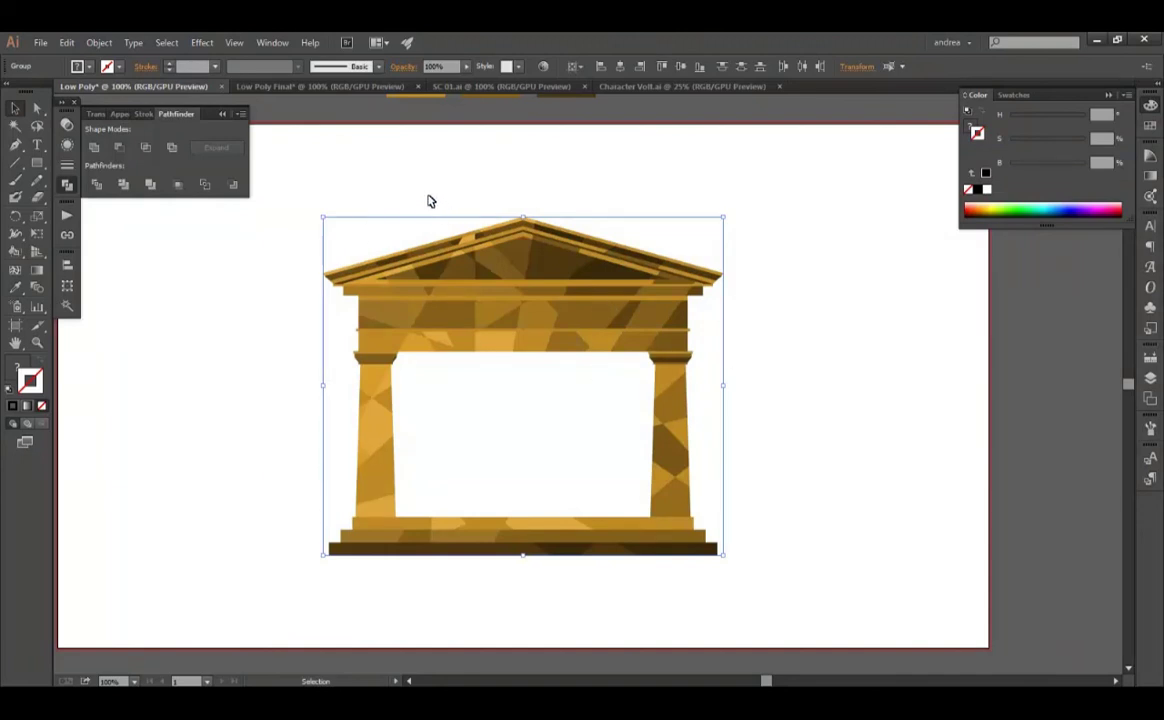
pyautogui.click(461, 192)
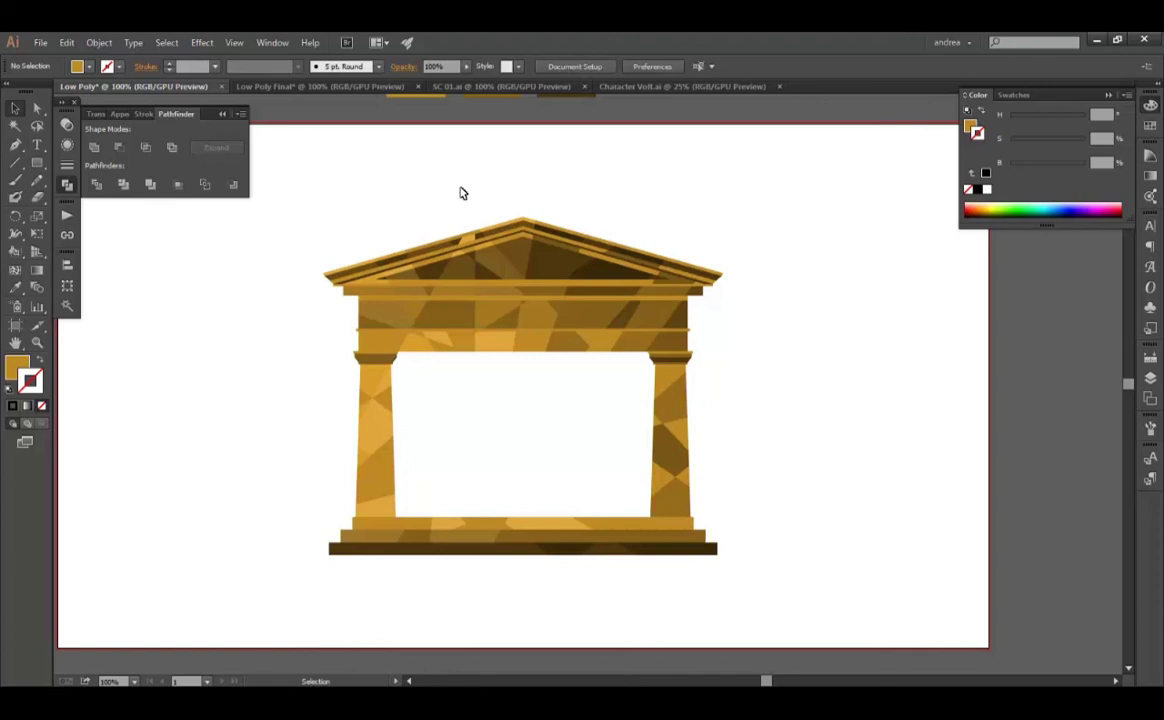
pyautogui.moveTo(754, 174); pyautogui.dragTo(252, 598)
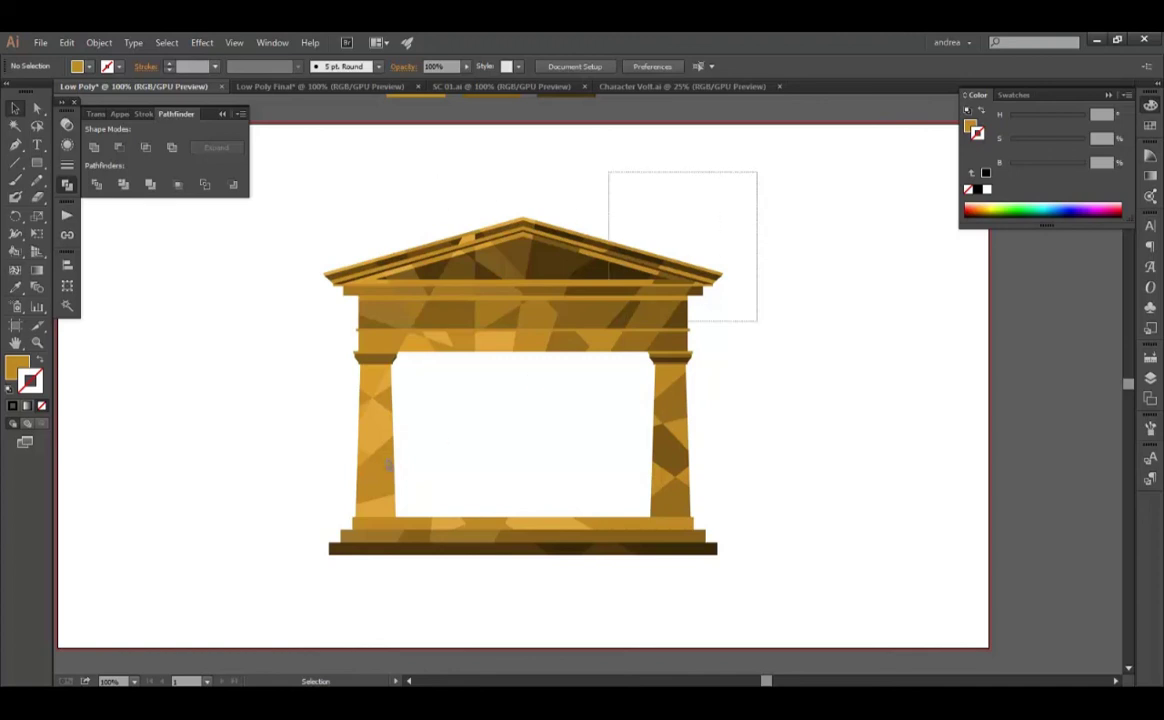
pyautogui.click(880, 445)
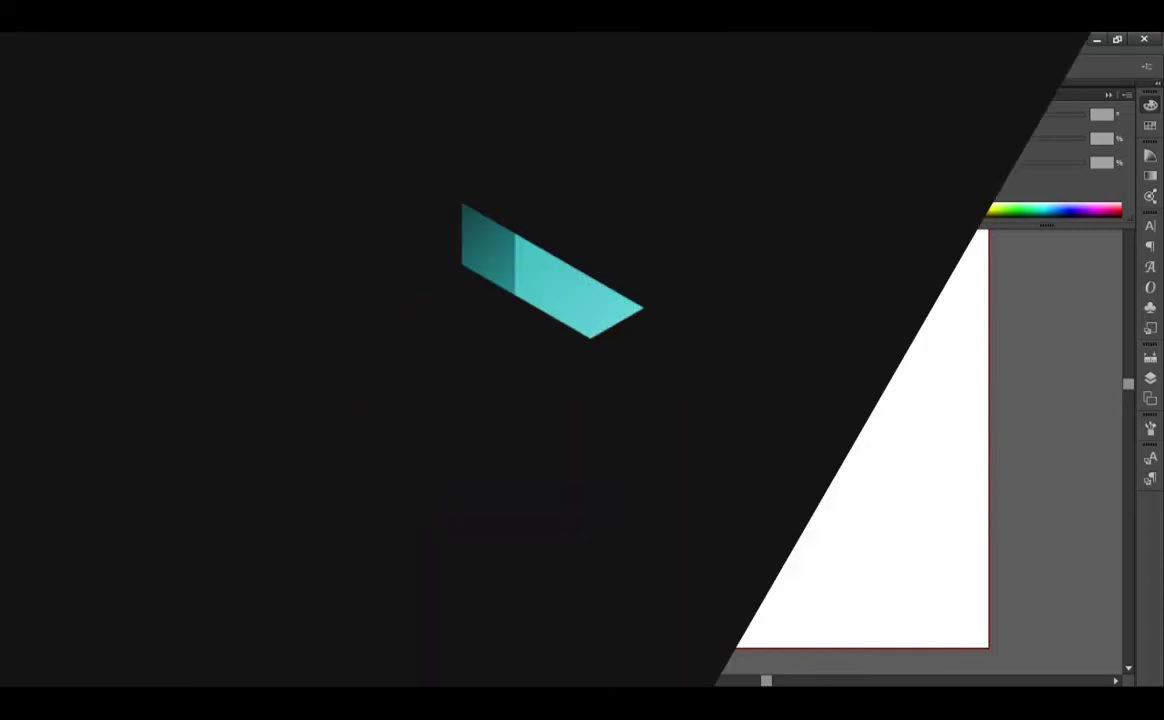